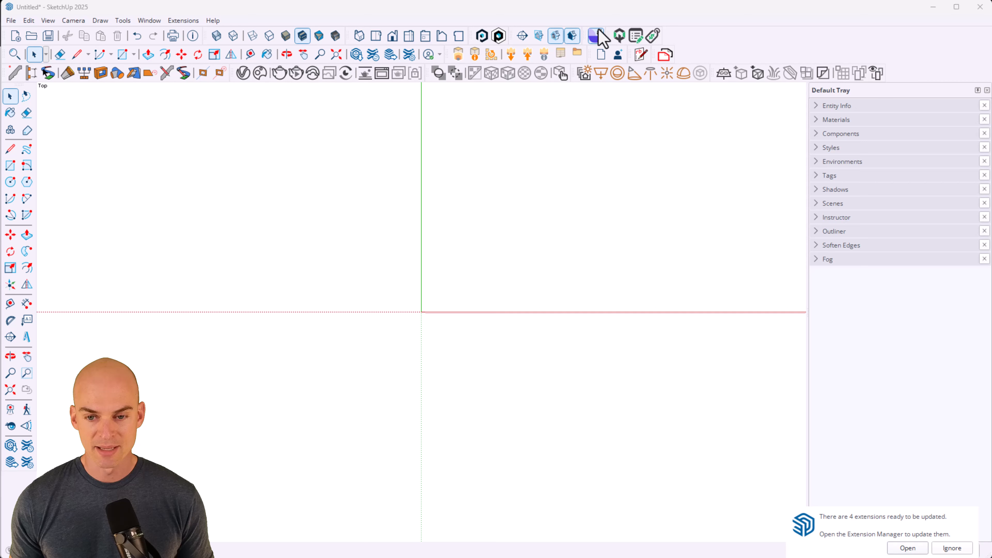
Step: Make sure the AI 3D toolbar is enabled and launch the identic.ai extension window
click(48, 20)
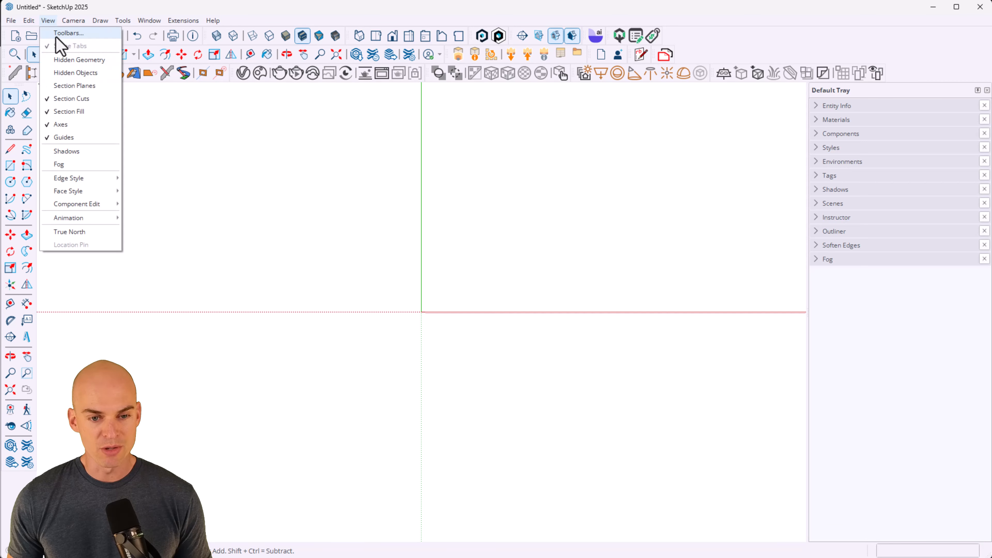
click(57, 34)
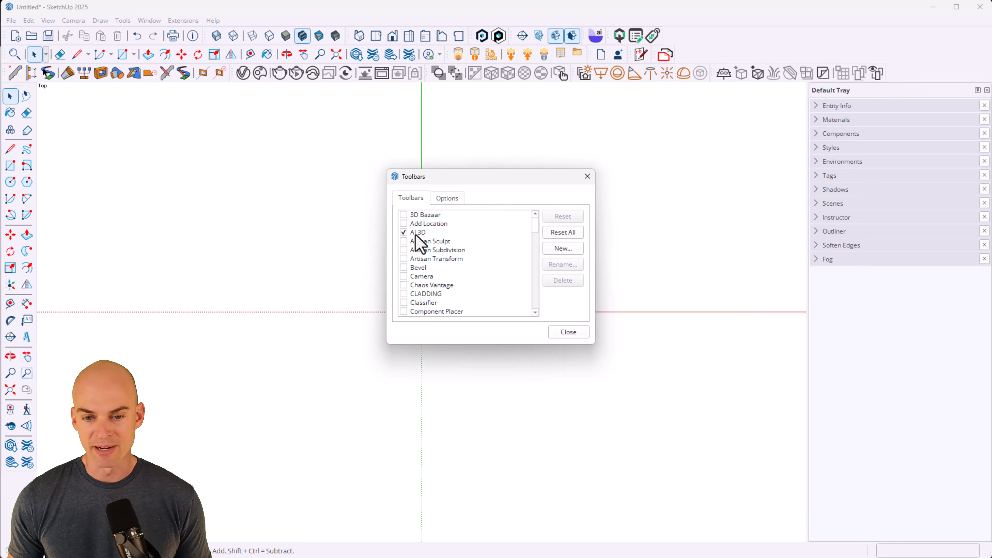
click(403, 232)
click(404, 232)
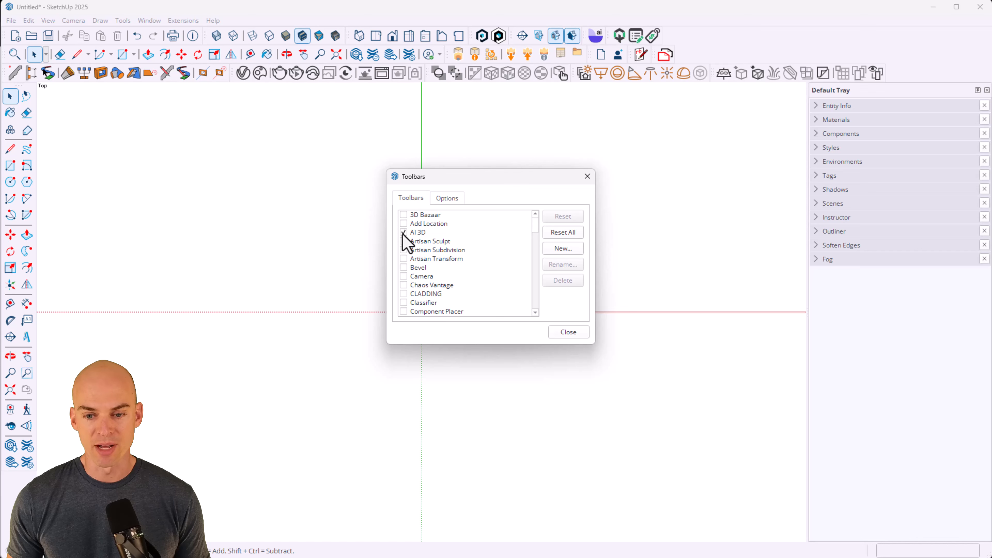
click(588, 177)
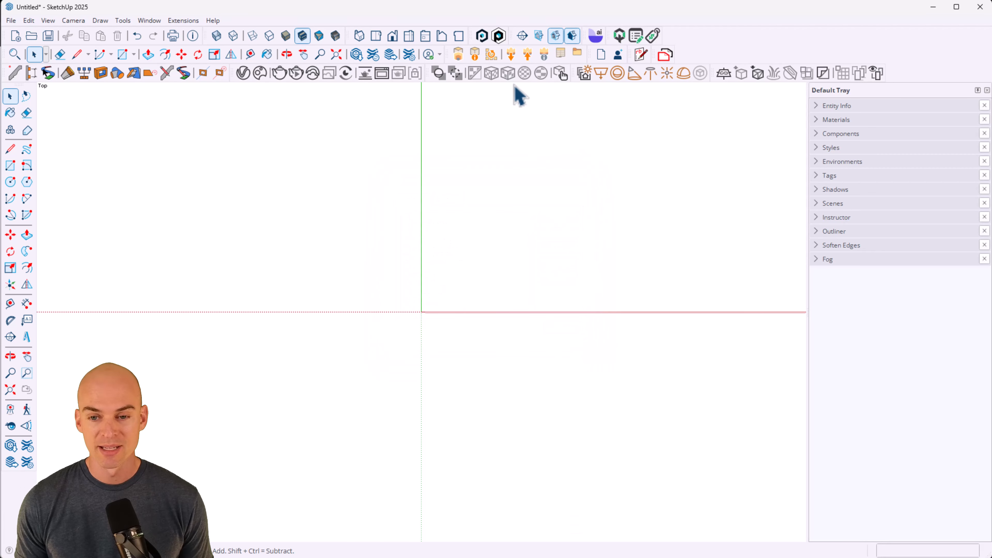
click(594, 42)
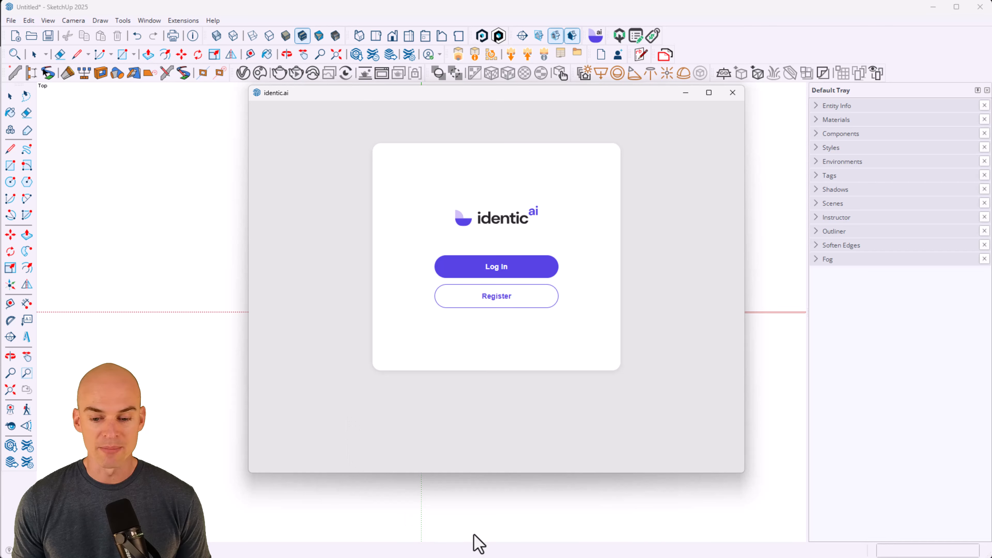
click(339, 511)
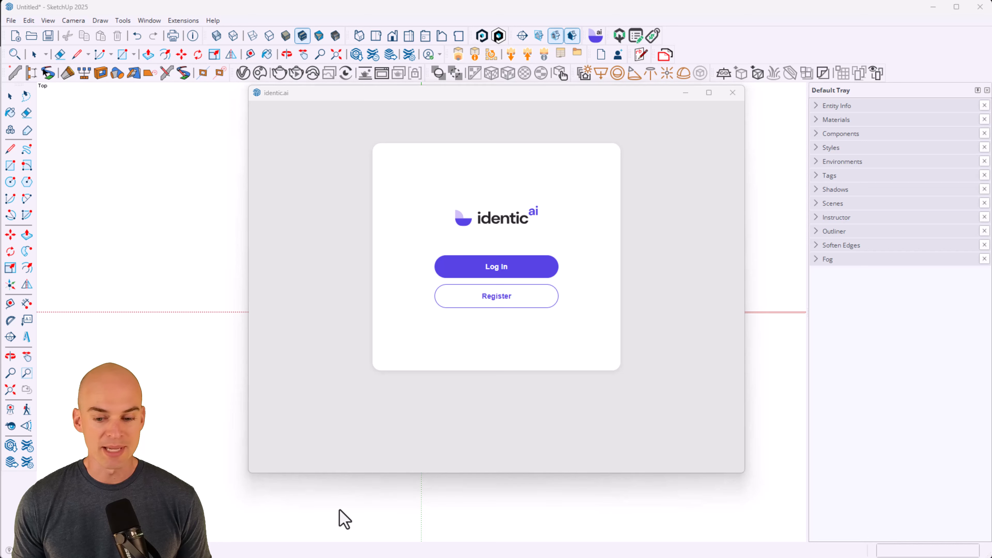
Step: Switch to Chrome and examine the subscription plans and their included features on the identic.ai pricing page
mouse_move(500, 555)
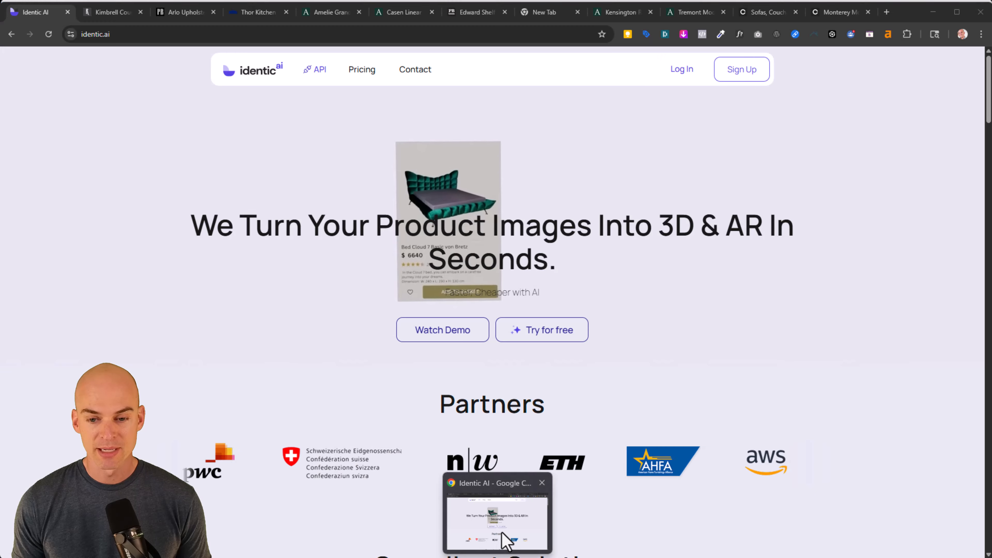
click(501, 533)
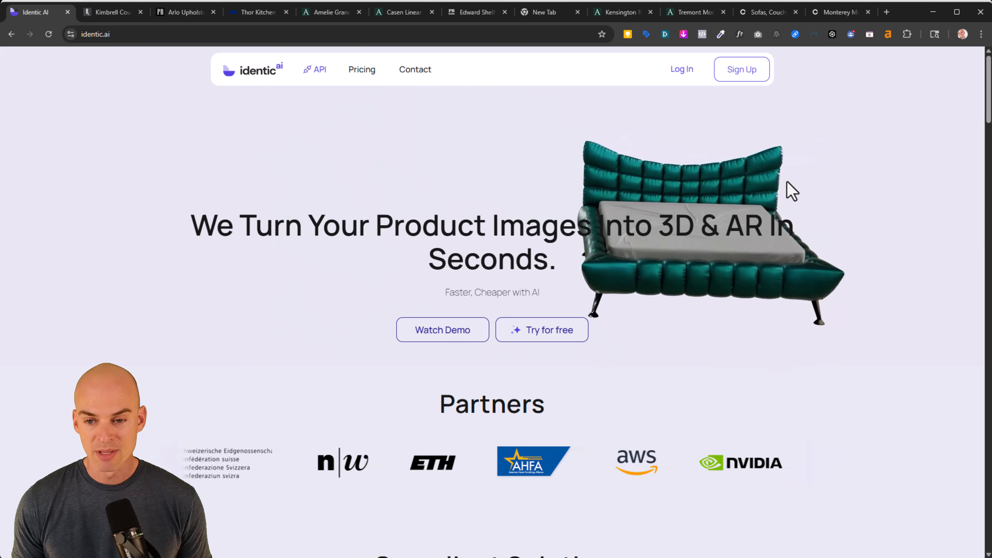
click(365, 71)
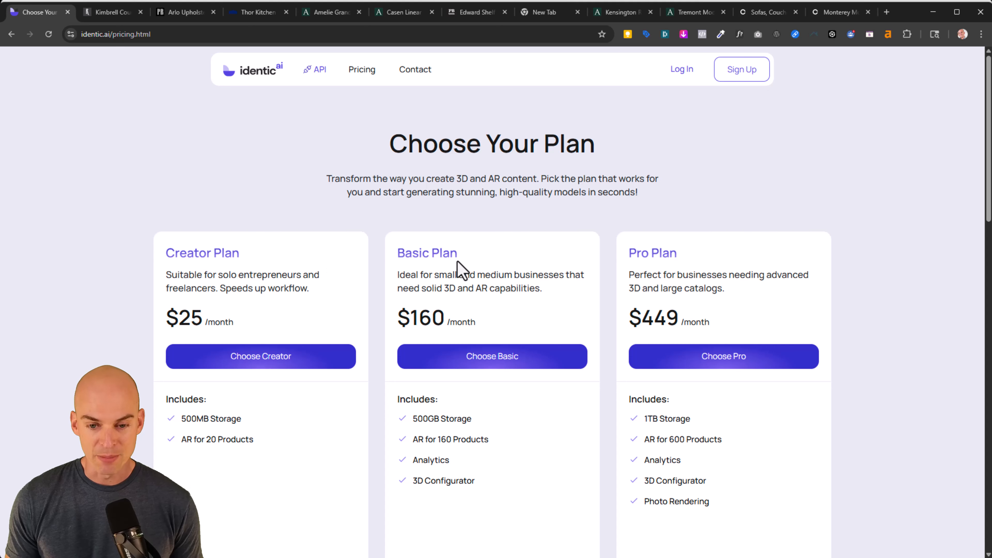
scroll(364, 223, down, 1)
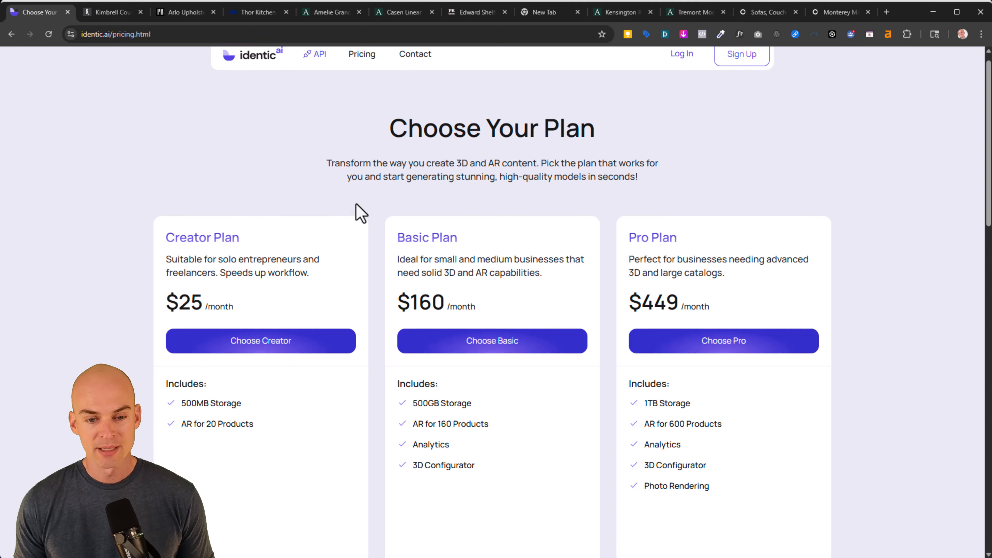
scroll(348, 279, up, 1)
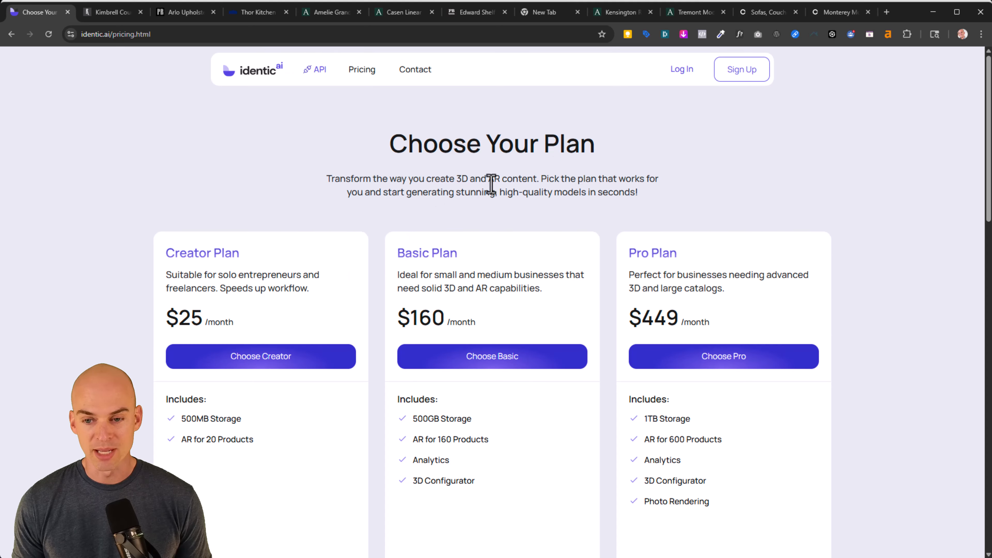
scroll(527, 219, down, 1)
scroll(565, 266, down, 12)
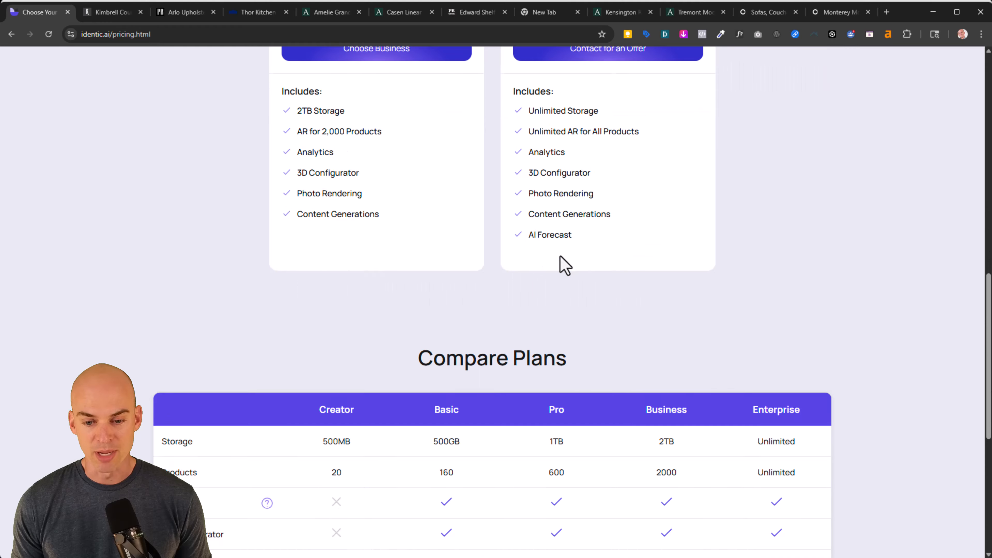
scroll(565, 266, up, 7)
scroll(565, 266, up, 6)
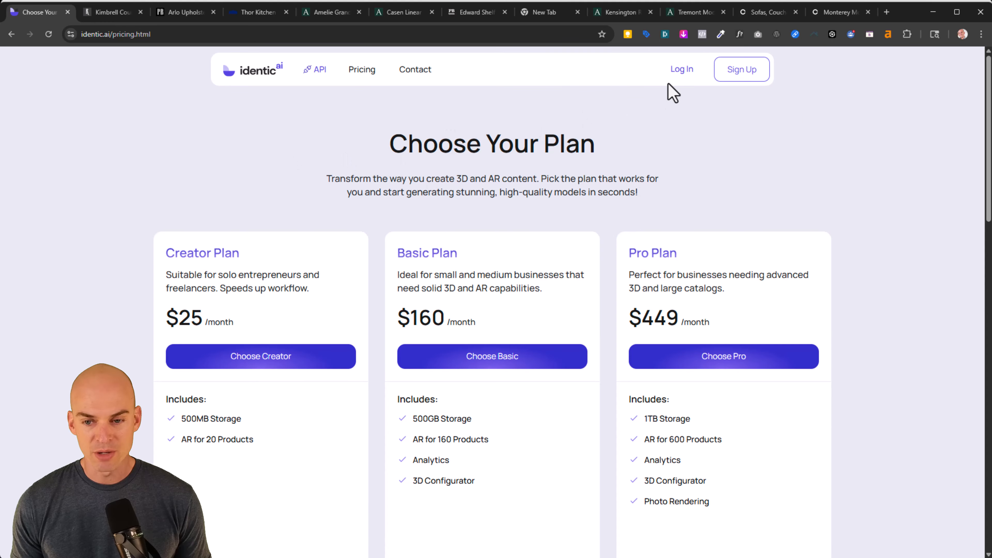
Step: Log in to the identic.ai website account and open its 3D product preview page
click(677, 71)
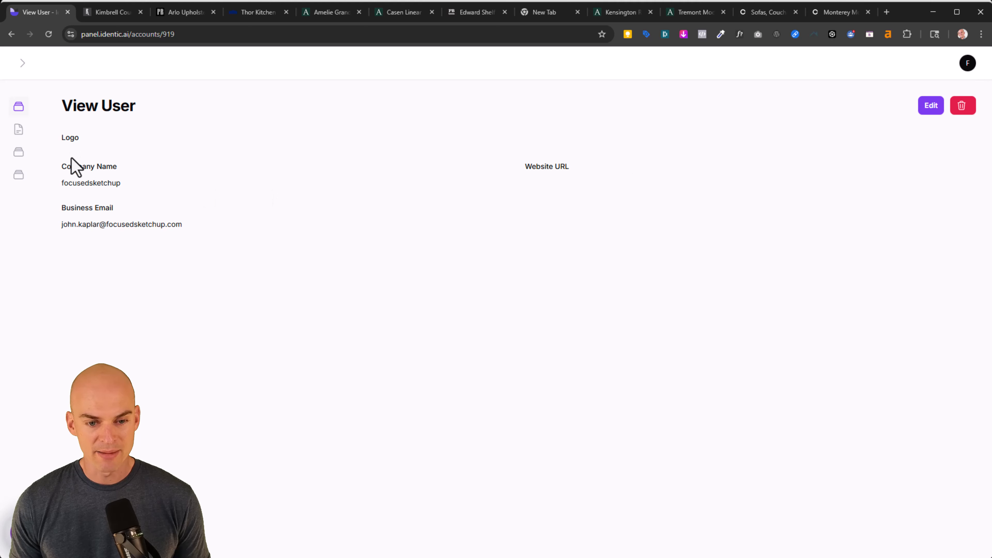
click(24, 135)
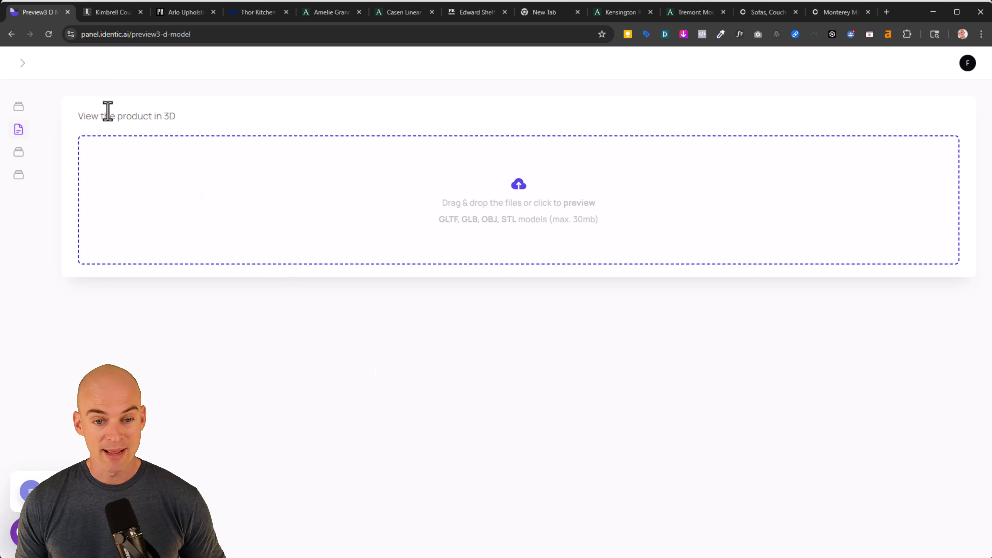
Step: Bring up the Kimbrell Counter Stool page, search the password manager vault for "ident" and copy the identic.ai account's e-mail
click(100, 14)
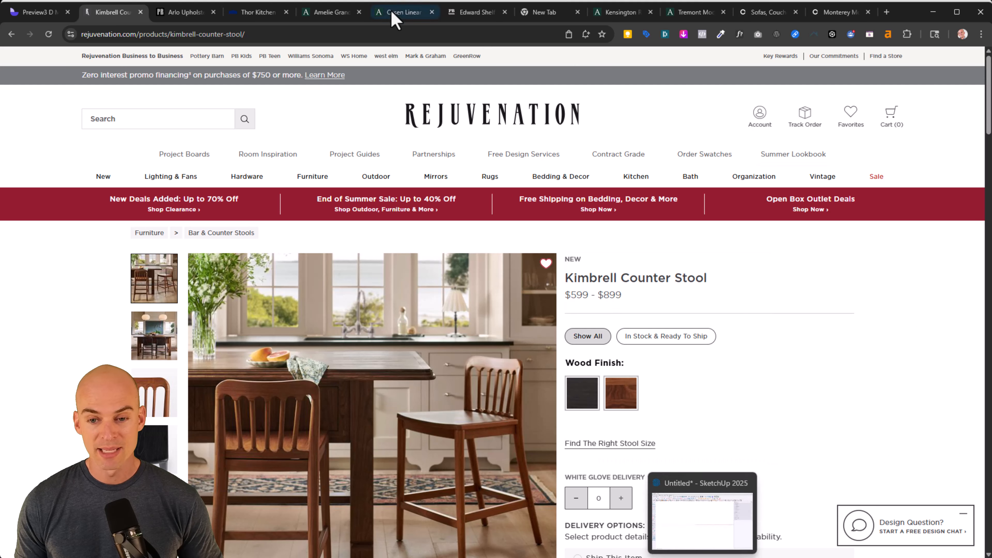
click(665, 35)
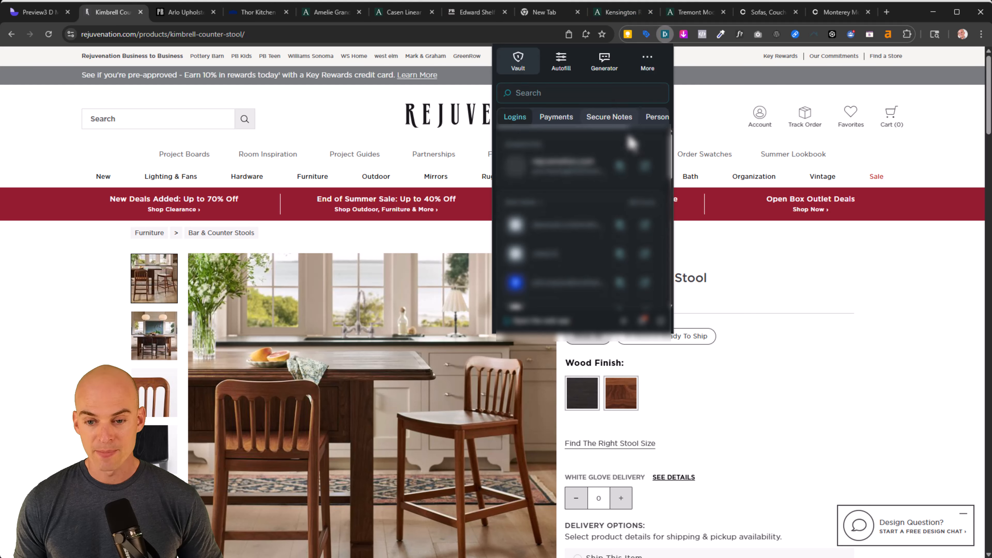
text(id)
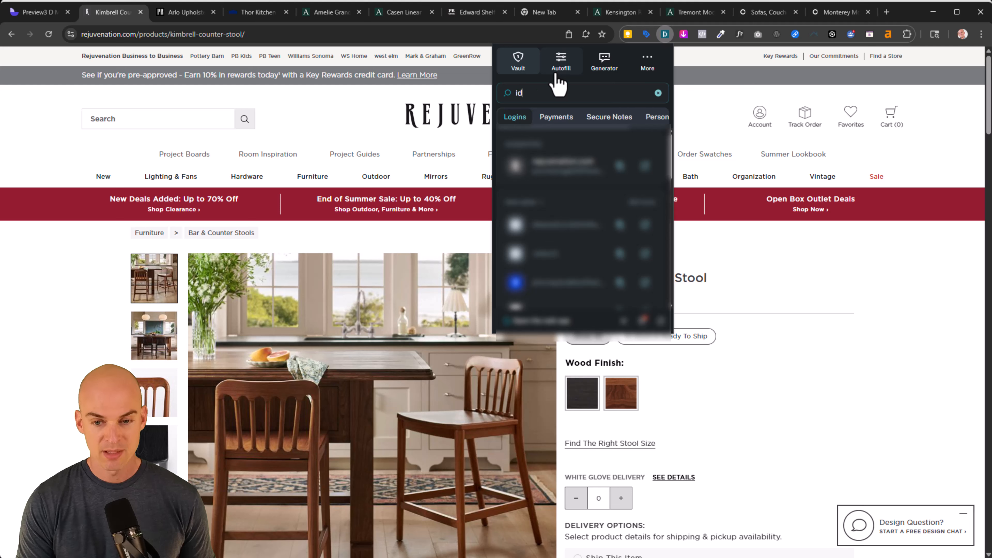
text(ent)
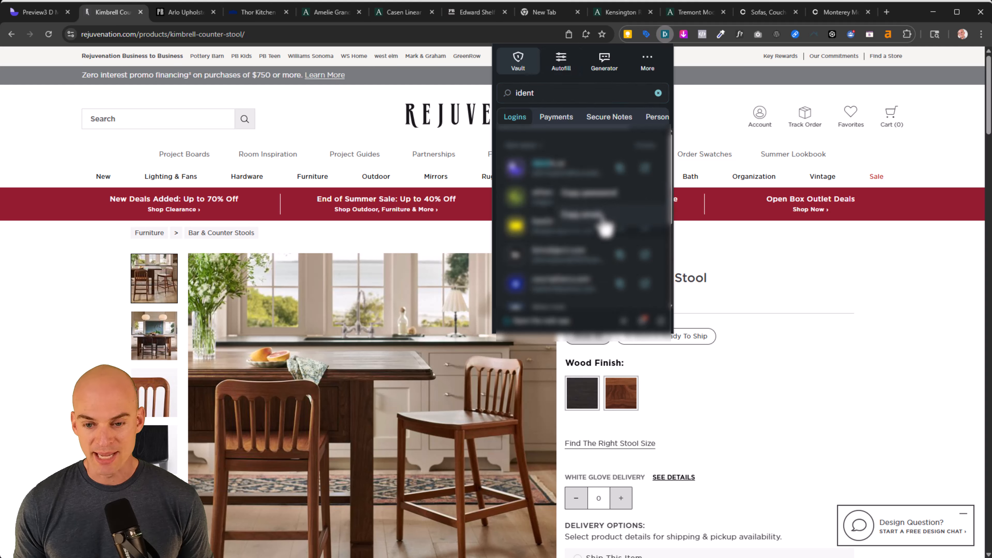
click(604, 219)
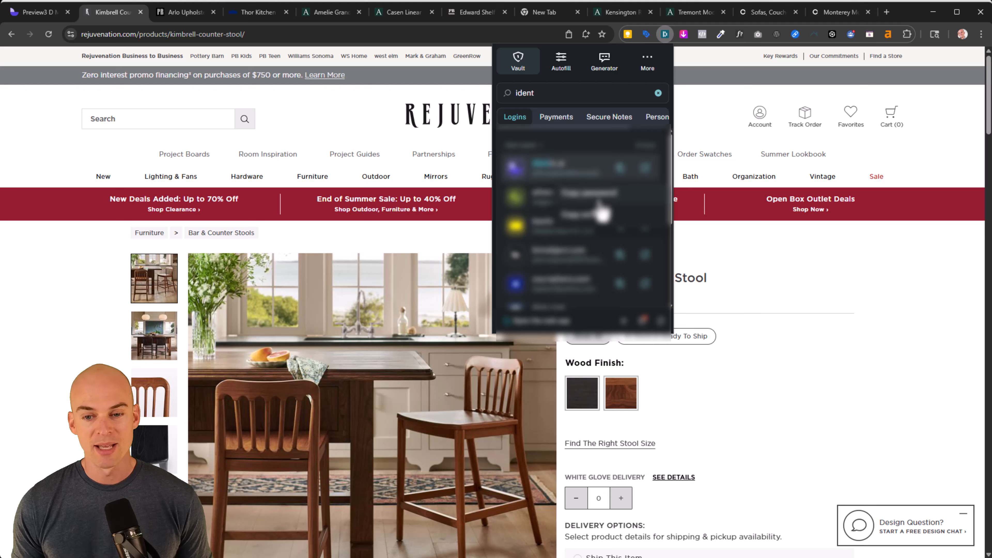
click(948, 406)
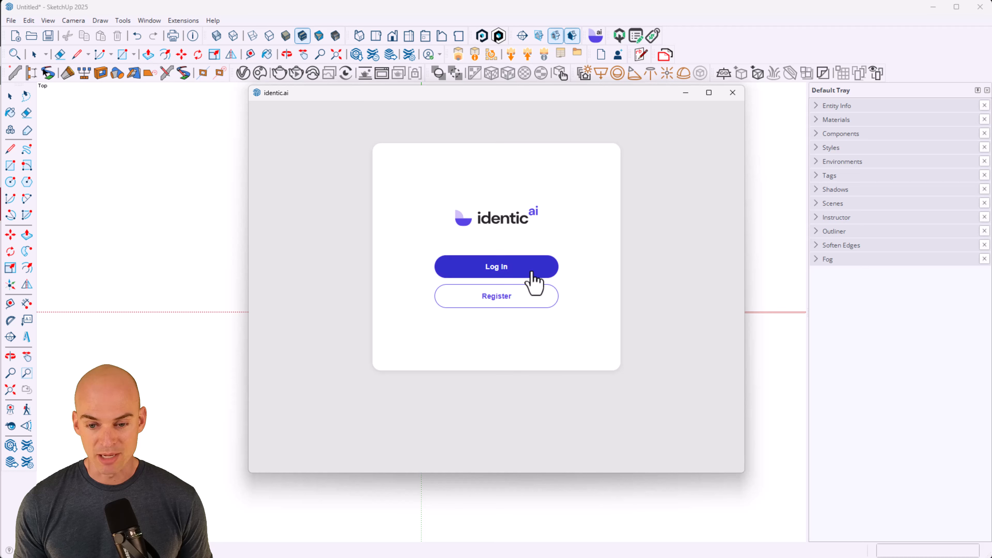
Step: Log in to the identic.ai extension in SketchUp with the account's e-mail address and password
click(534, 281)
click(523, 249)
key(ctrl+v)
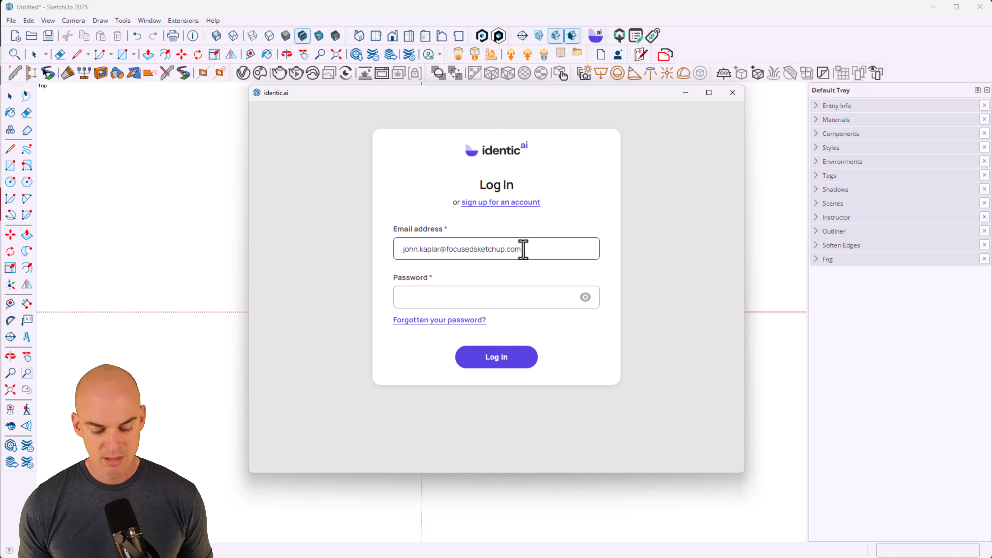
click(511, 356)
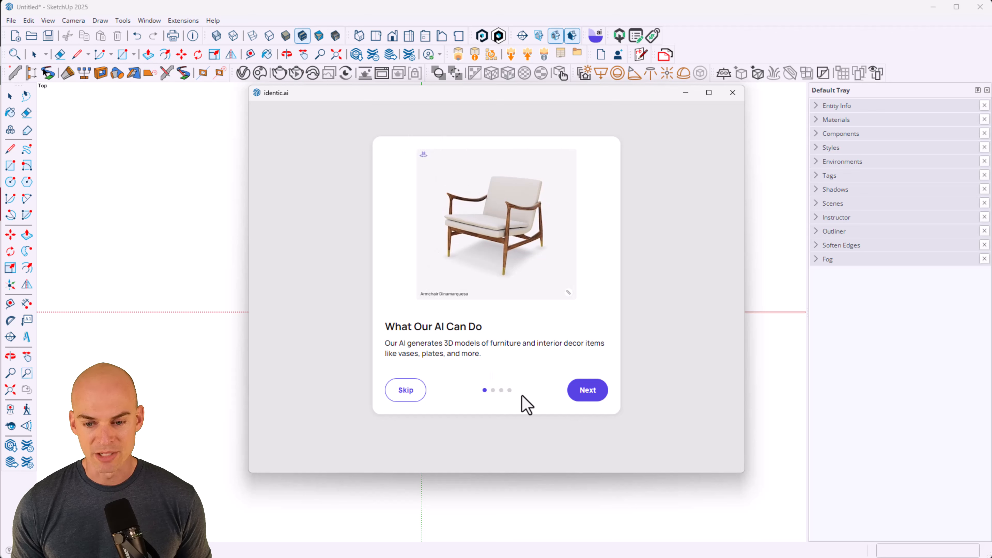
Step: Go through the introduction slides on capabilities, limitations and suitable images, and start the Image to 3D generator
click(576, 403)
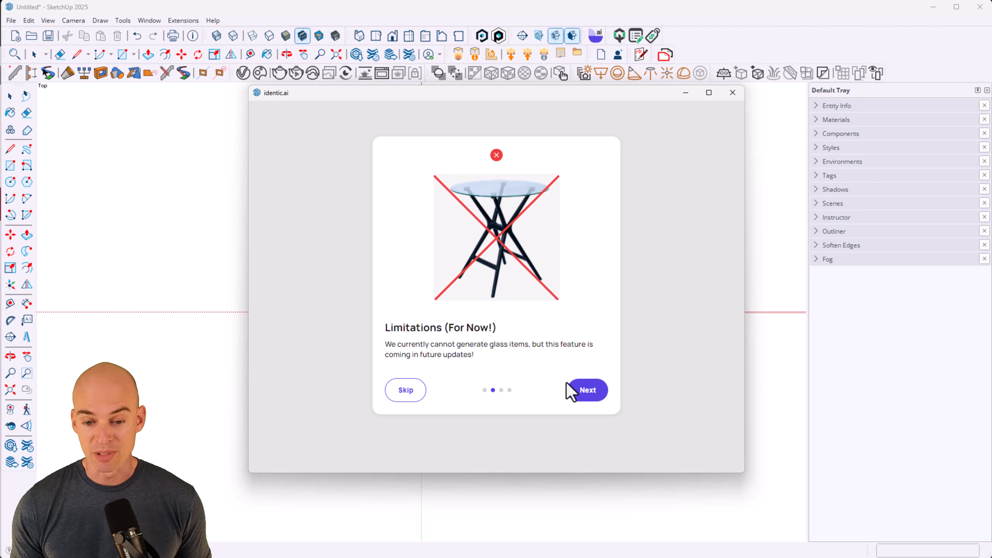
click(582, 397)
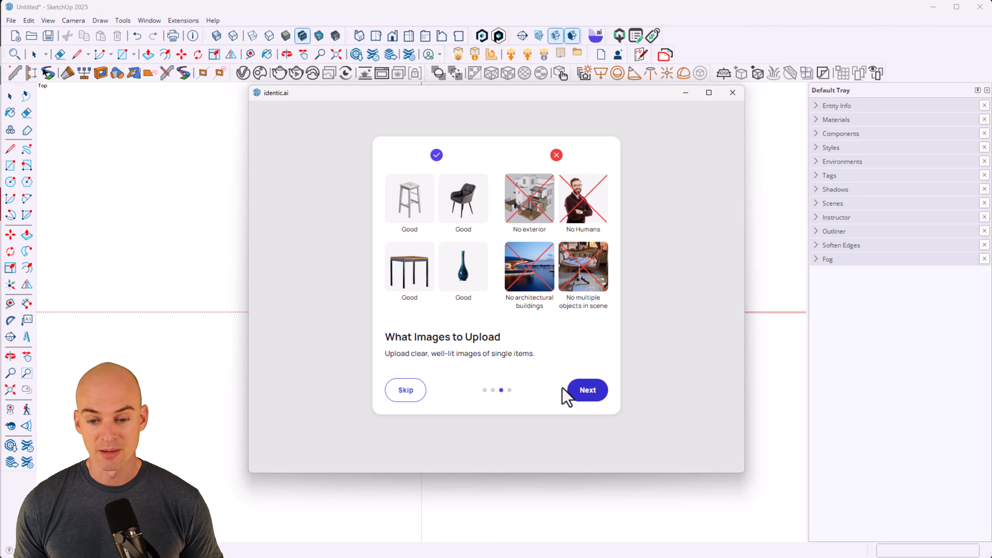
click(585, 397)
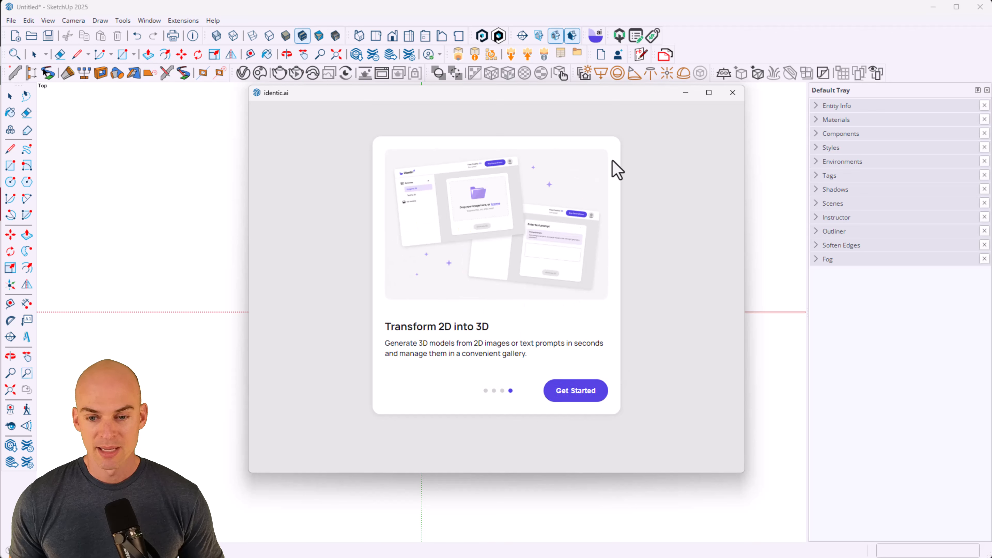
click(590, 392)
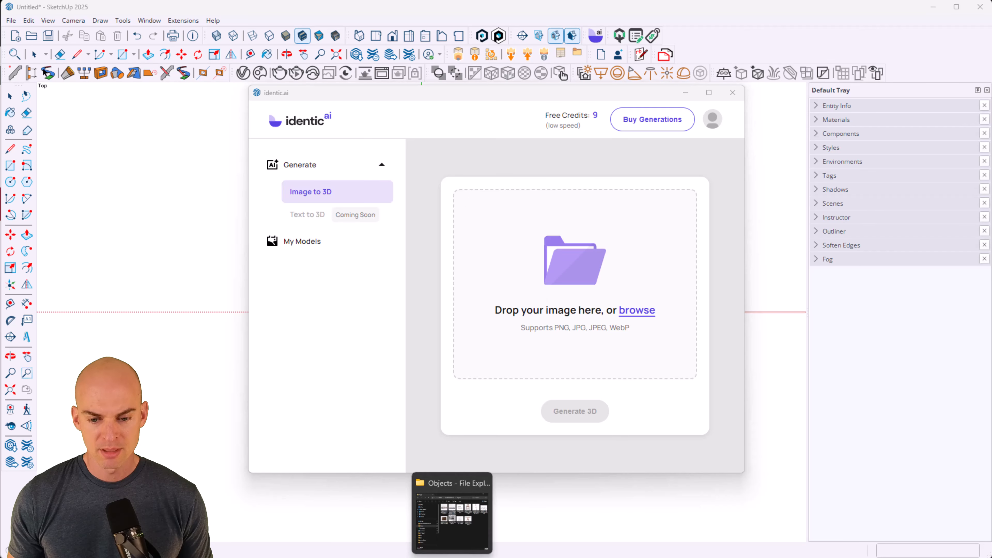
Step: Inspect the product images in the Objects folder and the Kimbrell Counter Stool product page in Chrome
click(452, 557)
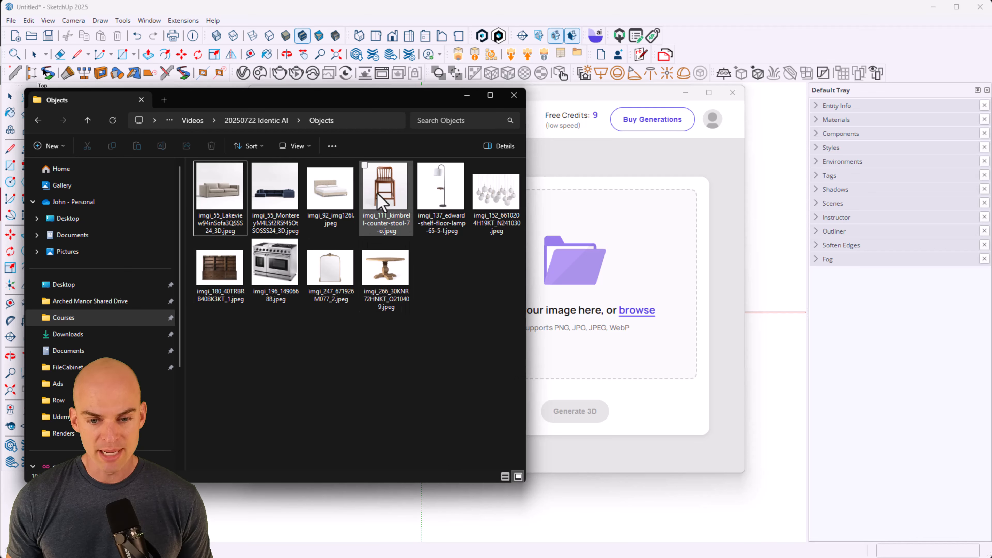
click(385, 188)
click(498, 524)
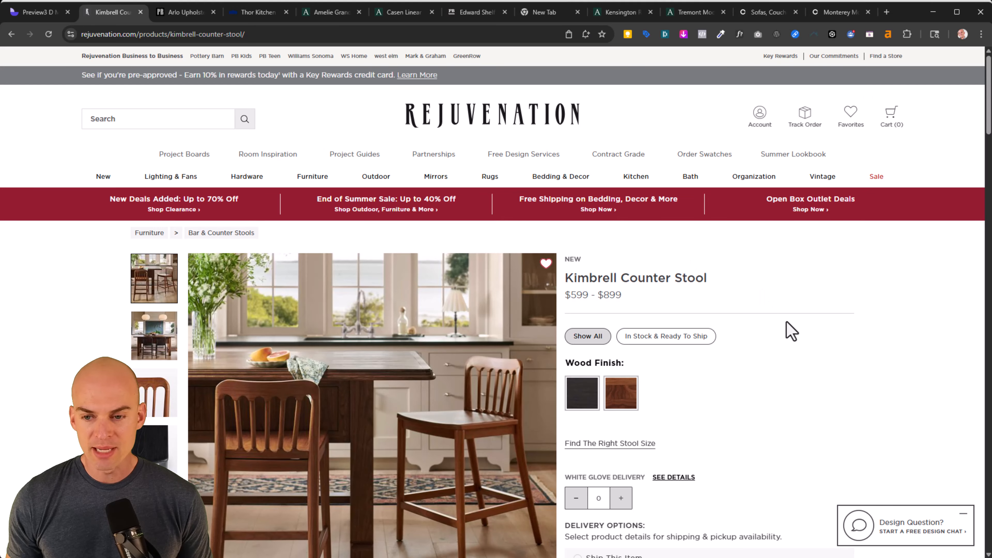
scroll(744, 304, down, 1)
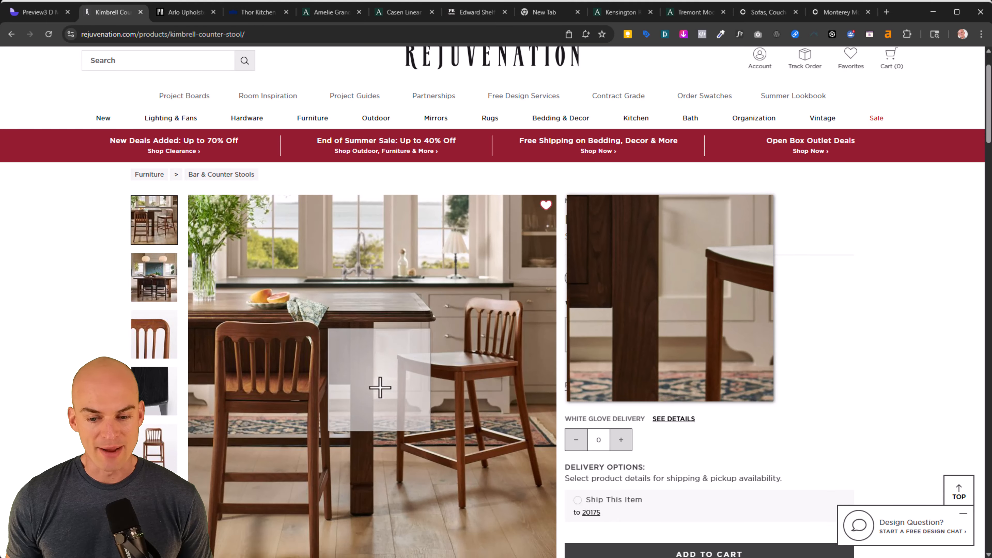
scroll(379, 387, down, 2)
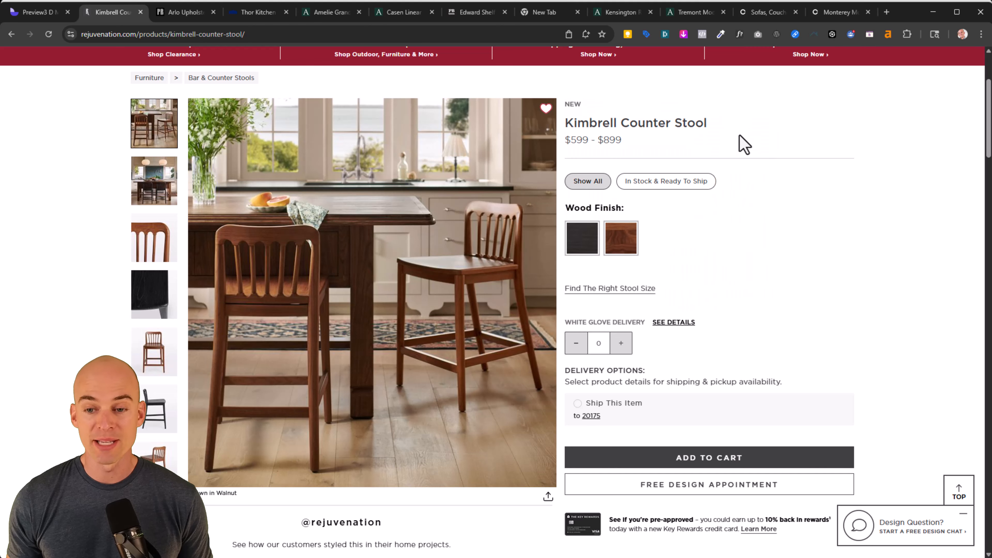
Step: Download the front-view and backrest close-up images of the walnut Kimbrell Counter Stool with the Imageye extension
click(684, 34)
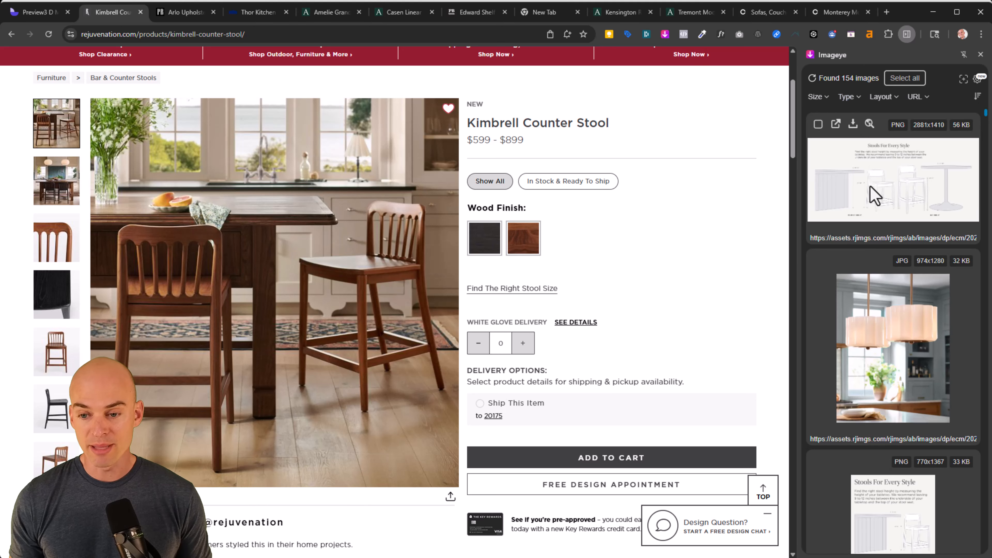
scroll(874, 194, down, 10)
click(884, 414)
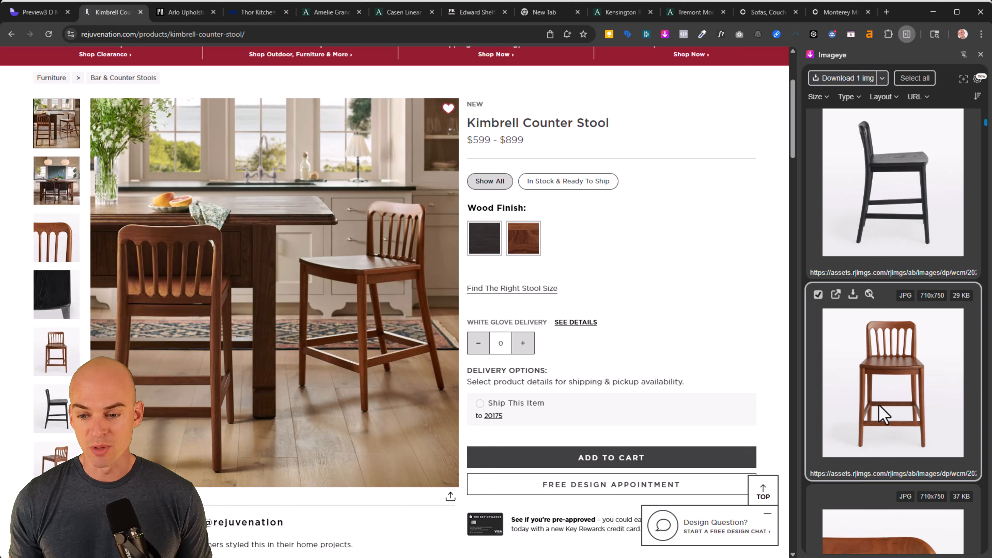
scroll(891, 403, down, 3)
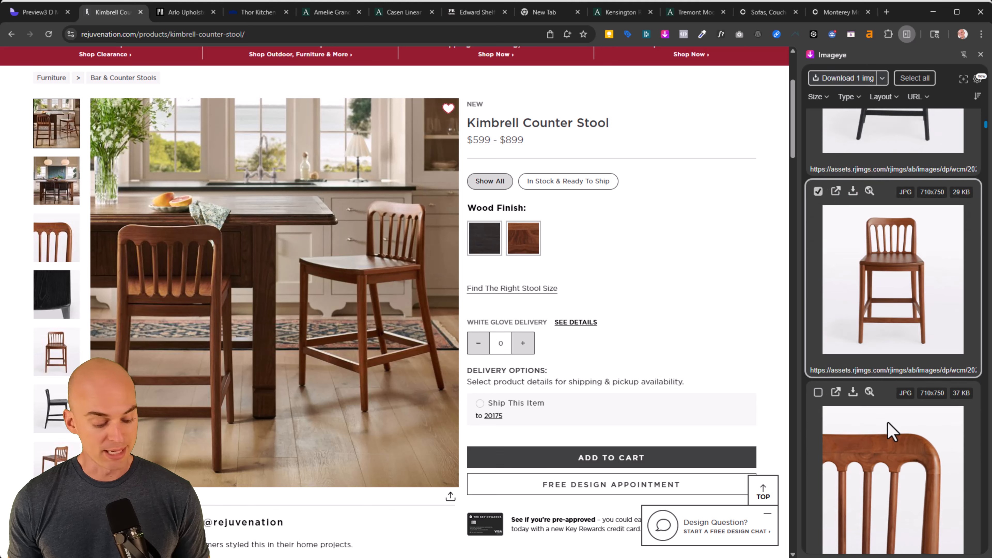
click(891, 432)
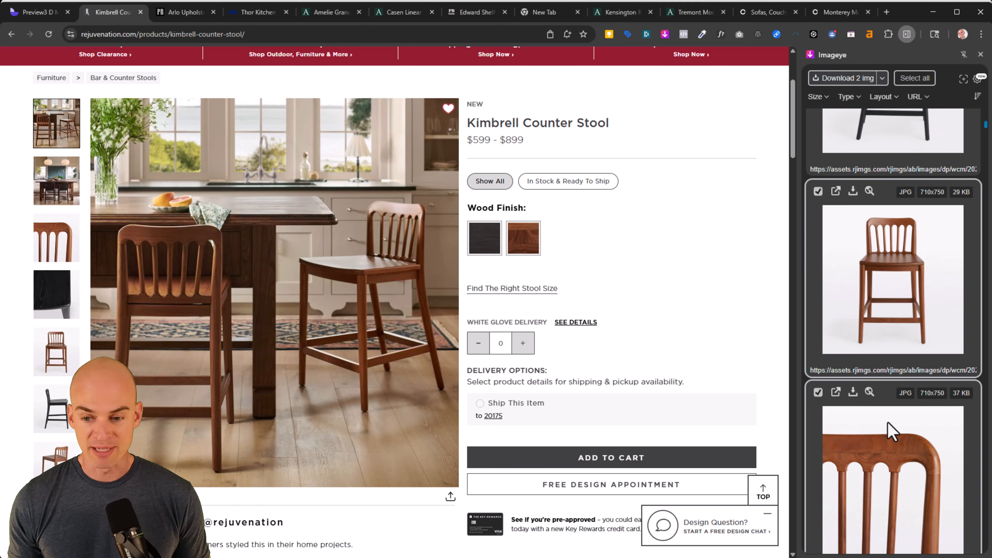
click(882, 78)
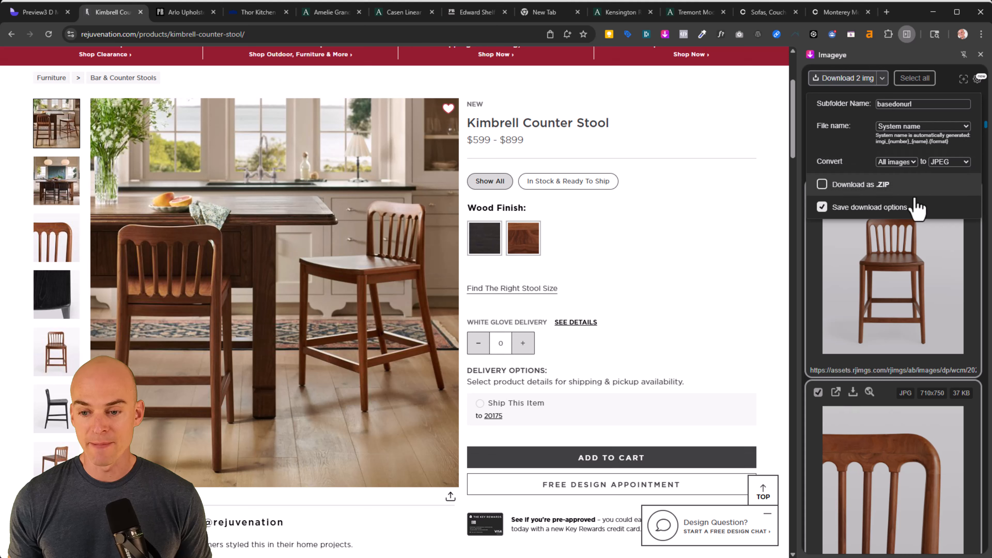
click(846, 80)
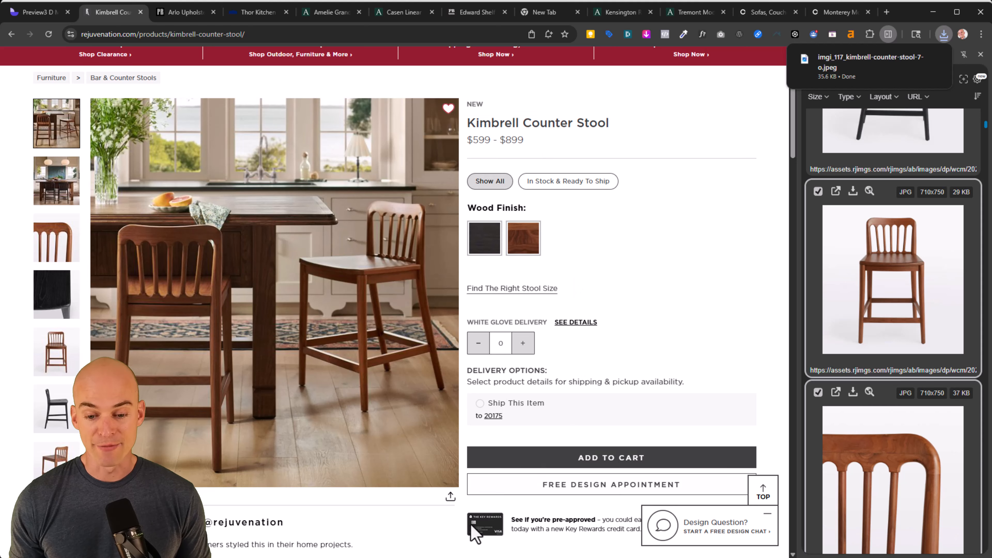
Step: View the upholstered bed image from the Objects folder at full size as an example of a suitable angled product photo
mouse_move(451, 557)
click(452, 524)
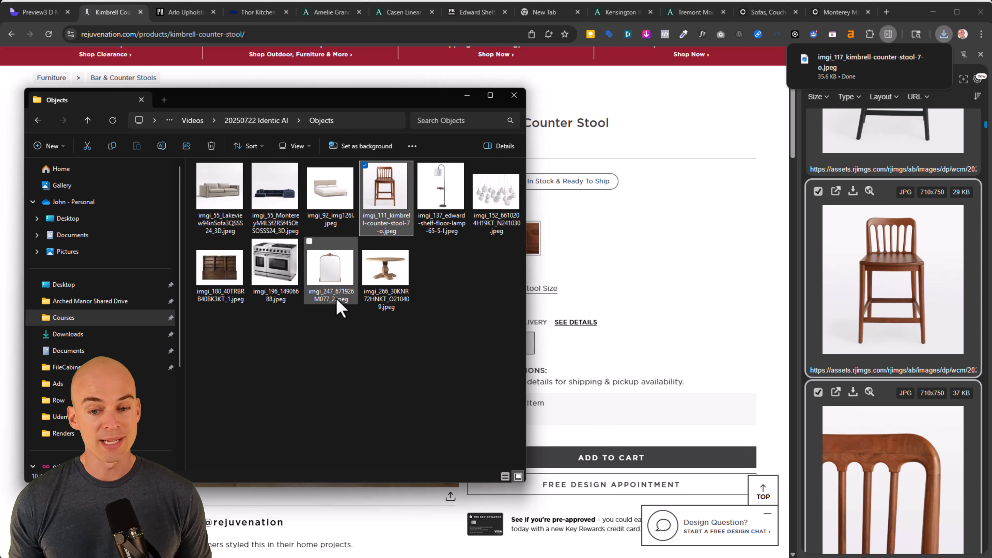
click(328, 208)
double_click(328, 205)
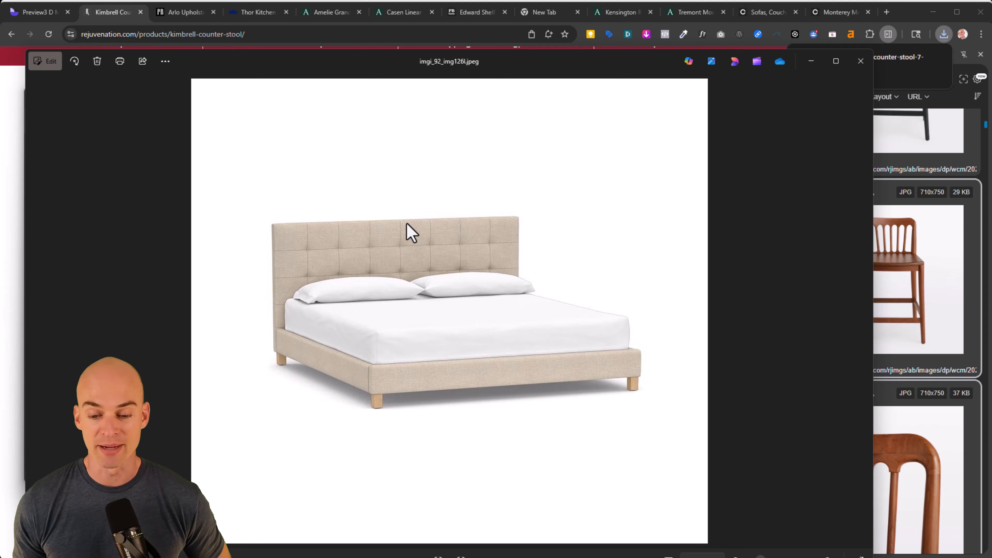
key(Escape)
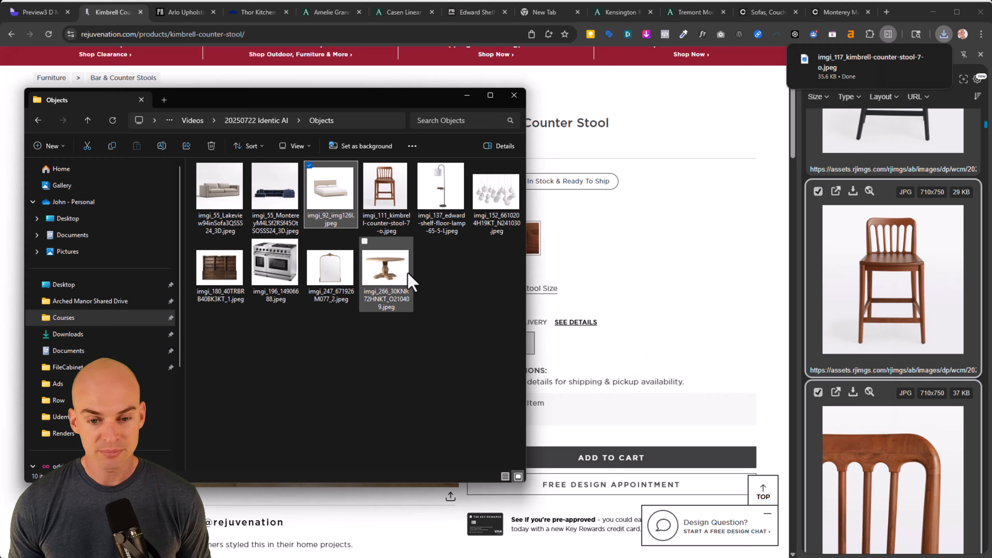
Step: Load imgi_111_kimbrell-counter-stool-7-o.jpeg from the Objects folder into identic.ai in SketchUp and generate a 3D model from it
click(380, 205)
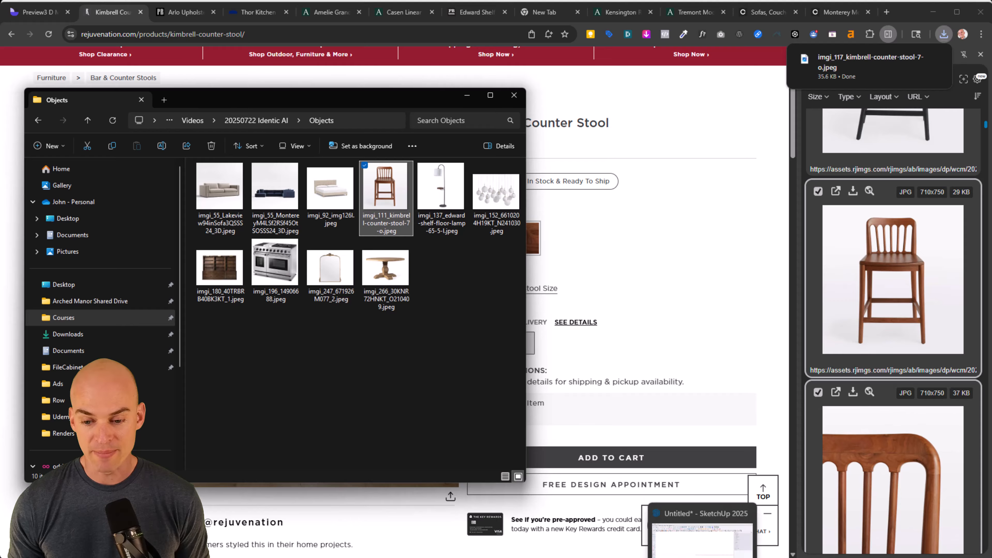
click(703, 557)
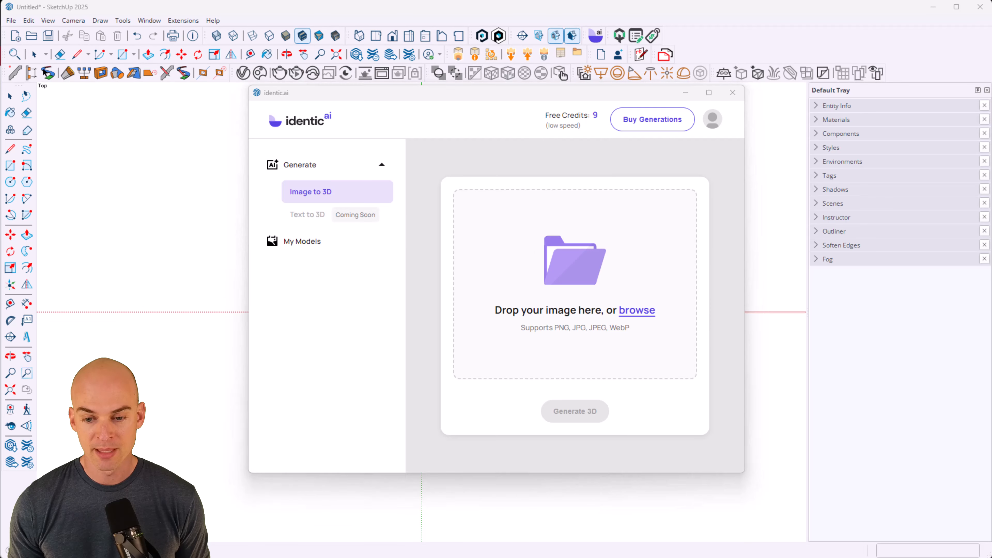
key(alt+Tab)
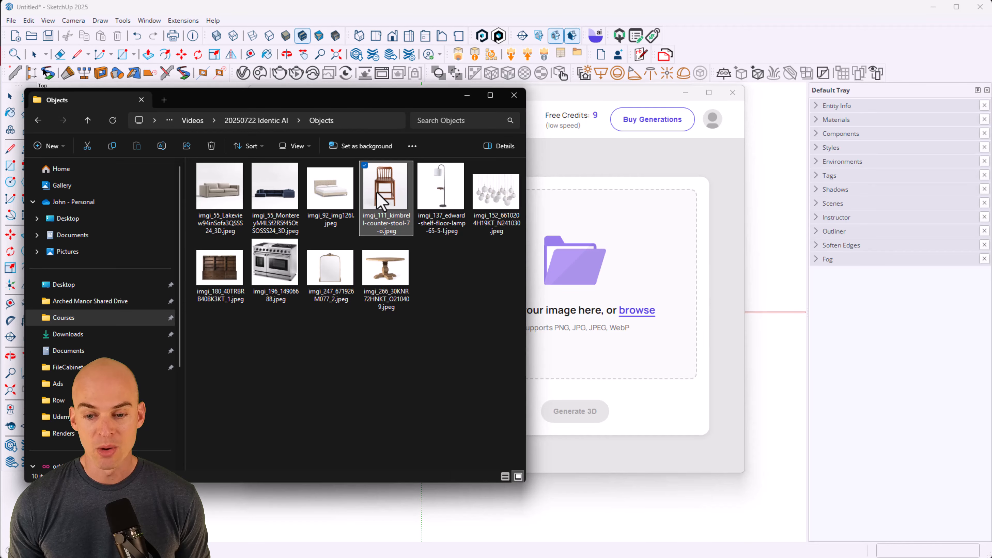
drag(380, 201, 618, 265)
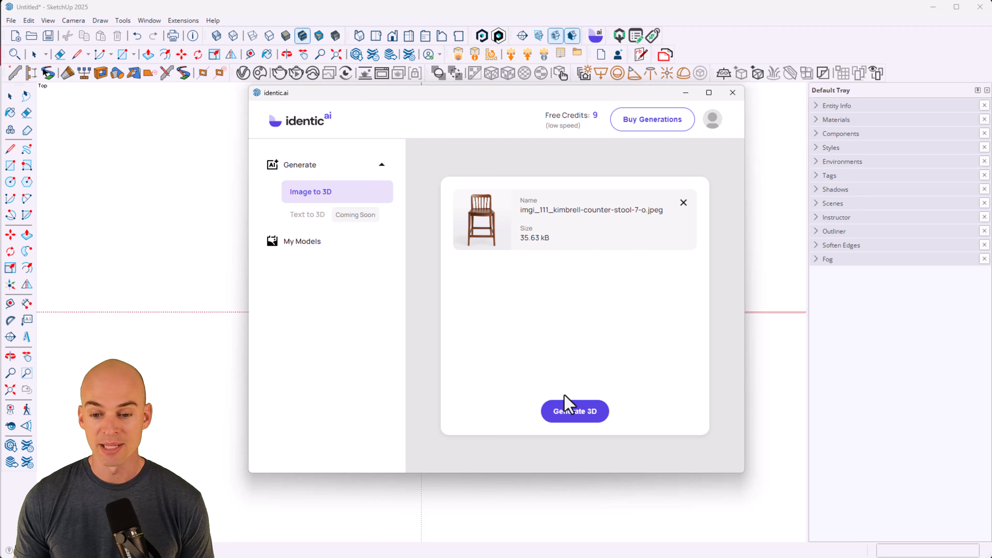
click(574, 416)
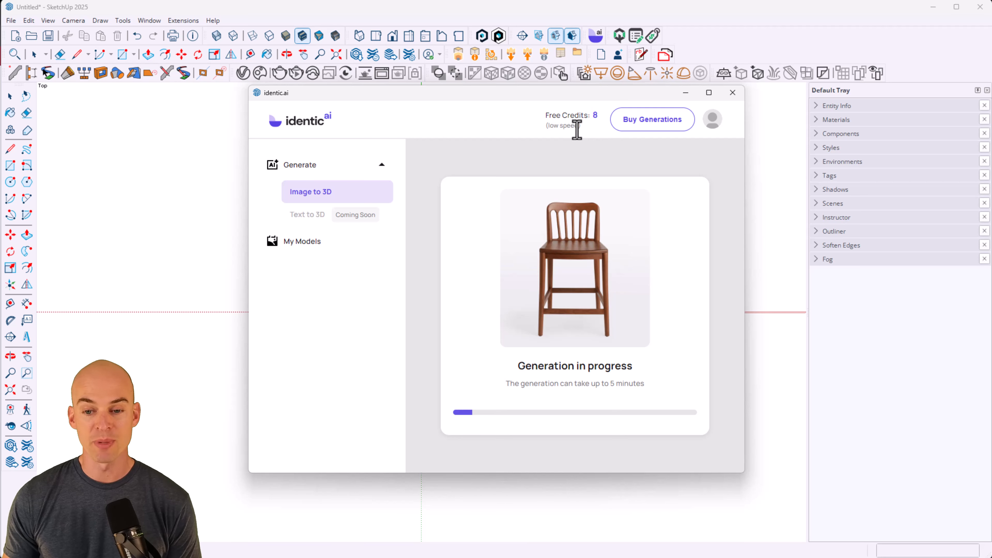
Step: Rotate the preview of the generated stool, import the model into SketchUp and close the identic.ai window
drag(573, 131, 548, 129)
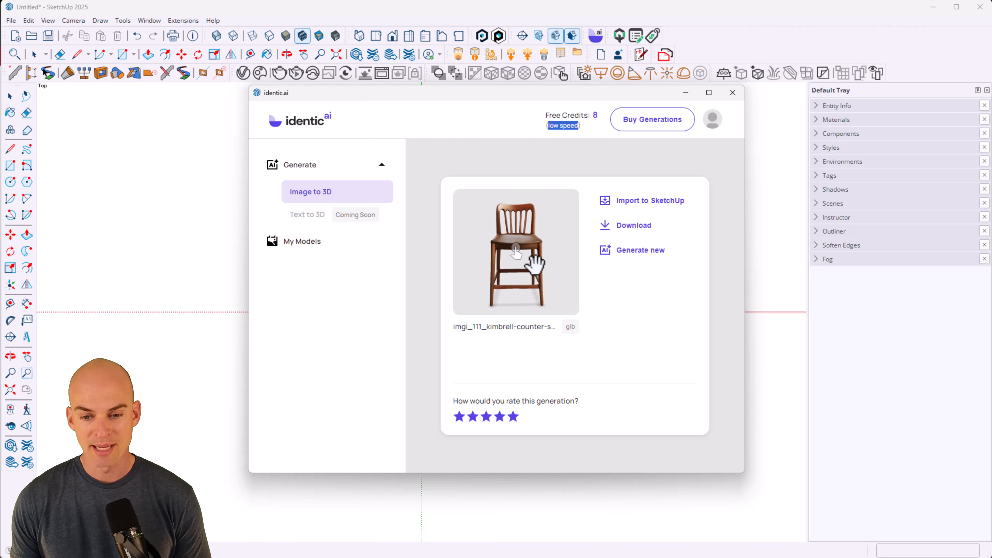
drag(531, 269, 486, 251)
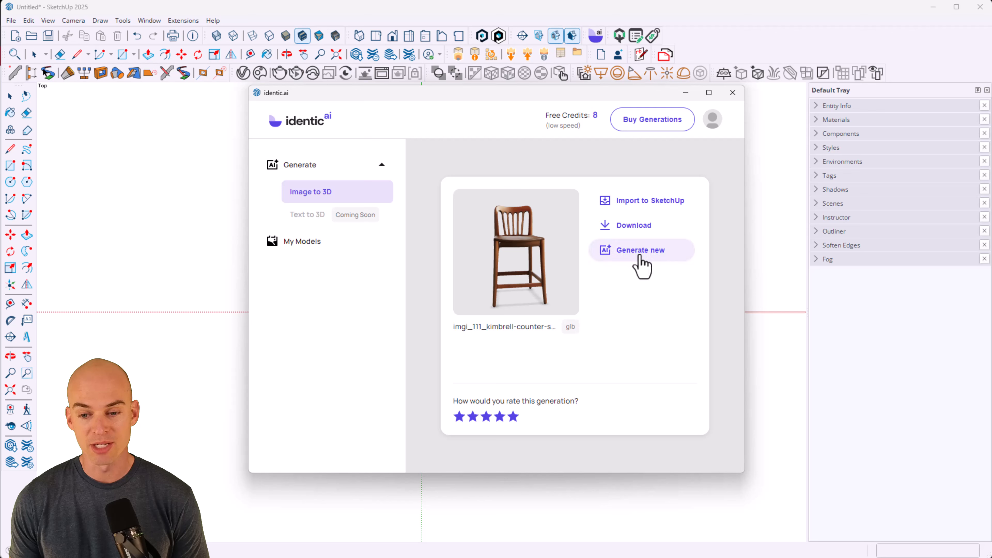
click(631, 204)
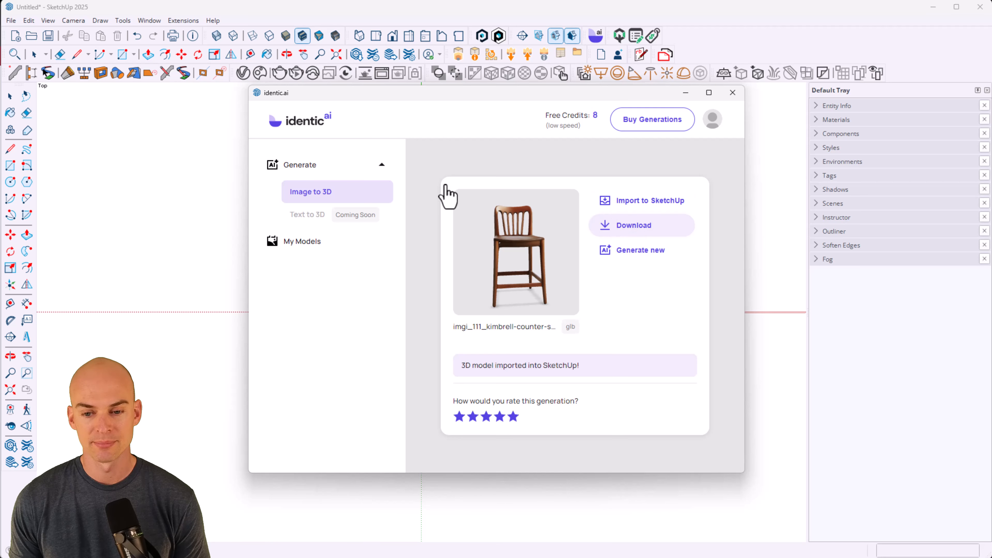
mouse_move(417, 109)
mouse_down()
mouse_move(44, 89)
mouse_move(94, 135)
mouse_move(315, 157)
mouse_up()
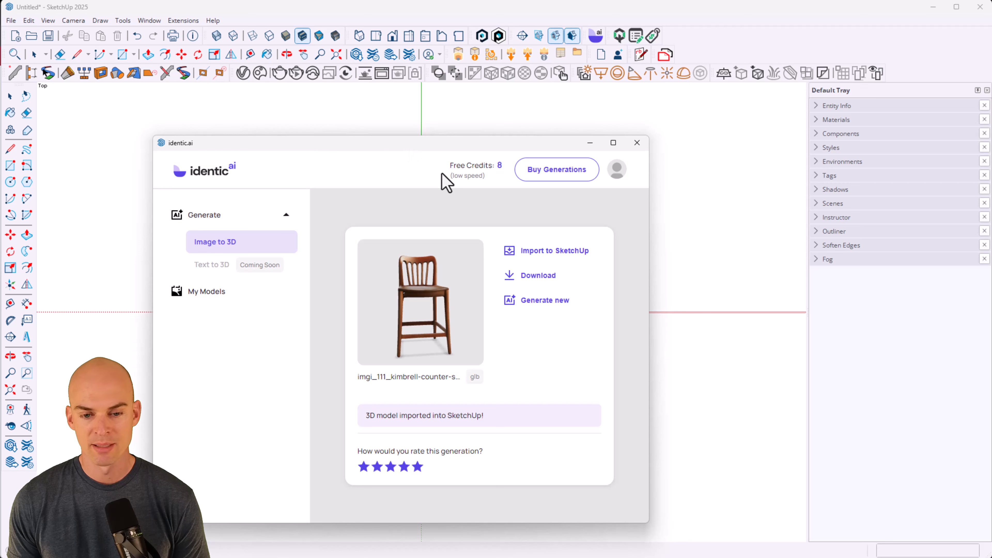
click(637, 143)
Step: Examine the imported counter stool from several sides, checking the seat edge, leg joints, stretchers and backrest up close
scroll(421, 299, up, 10)
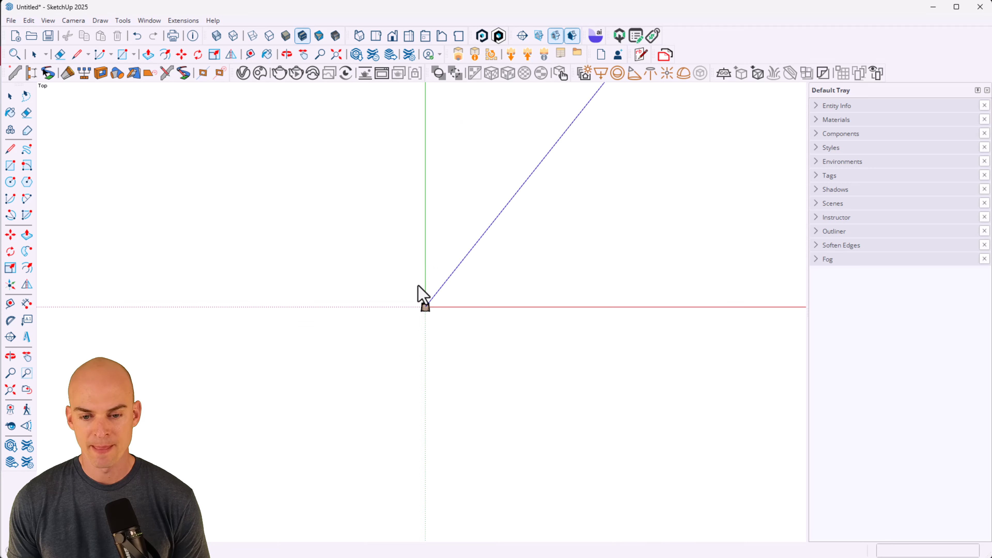
middle_drag(436, 340, 490, 279)
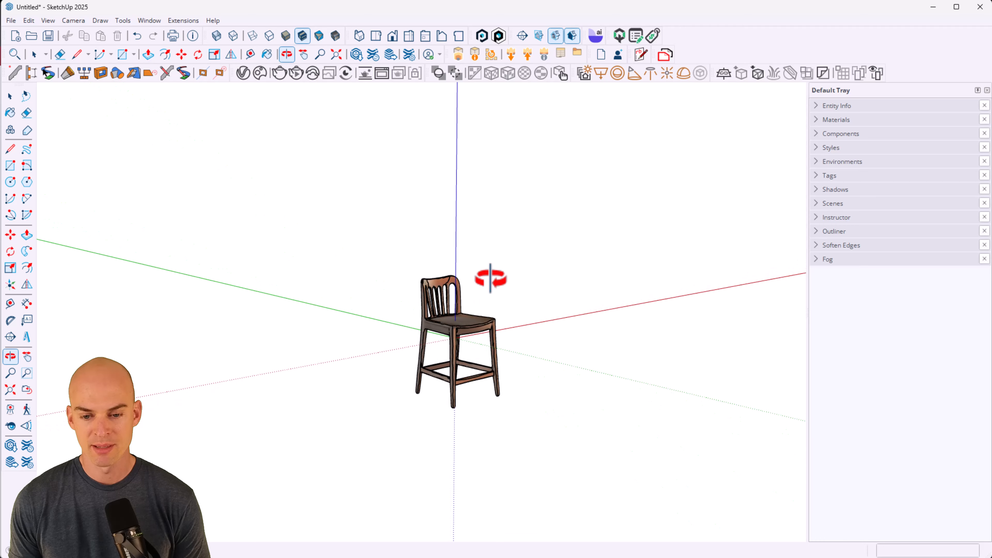
scroll(449, 350, up, 8)
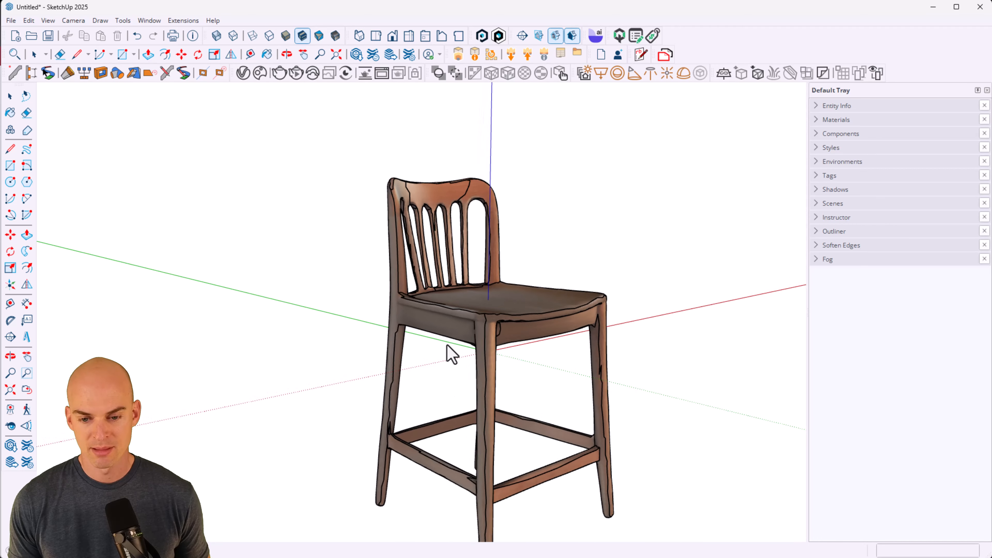
shift+middle_drag(449, 374, 450, 344)
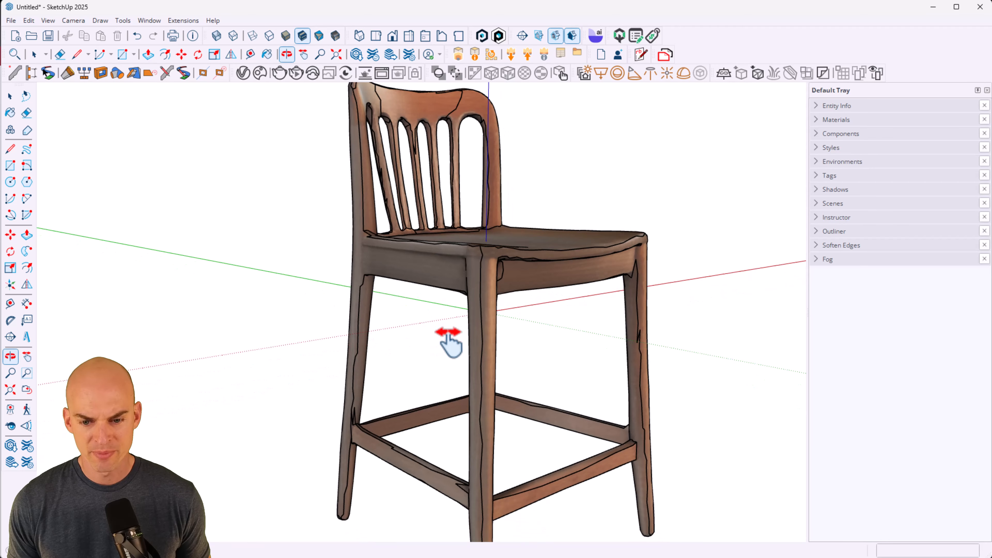
scroll(449, 348, down, 3)
middle_drag(379, 377, 376, 361)
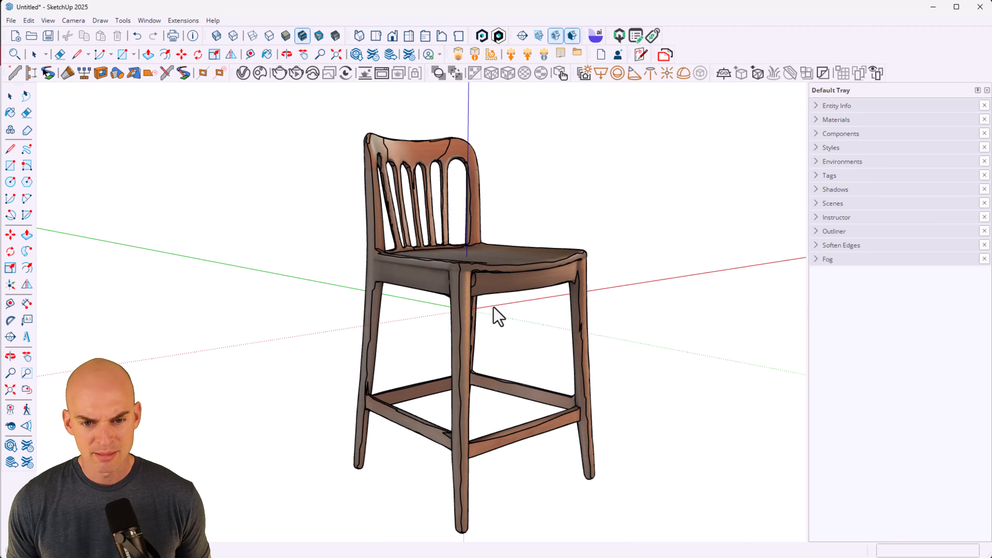
scroll(495, 285, up, 8)
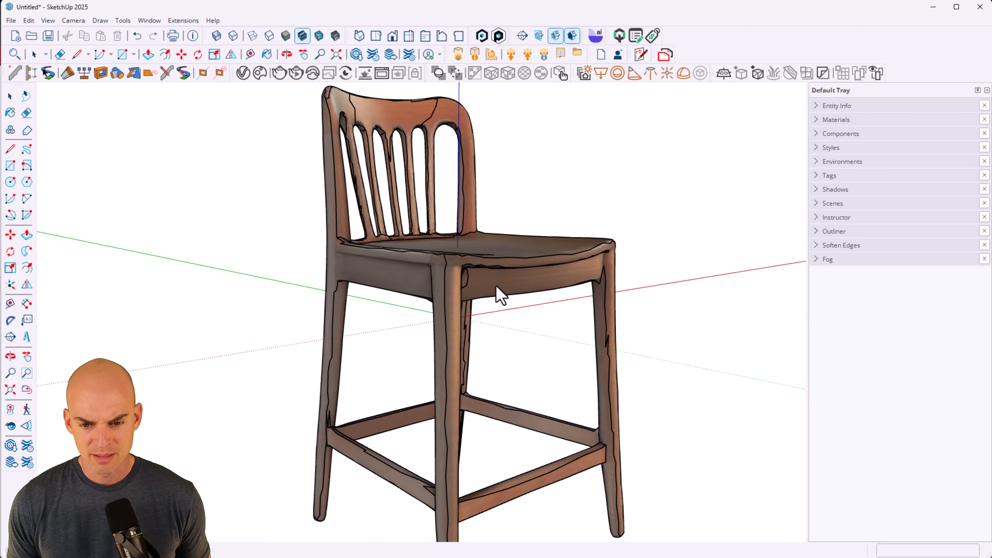
middle_drag(495, 284, 352, 337)
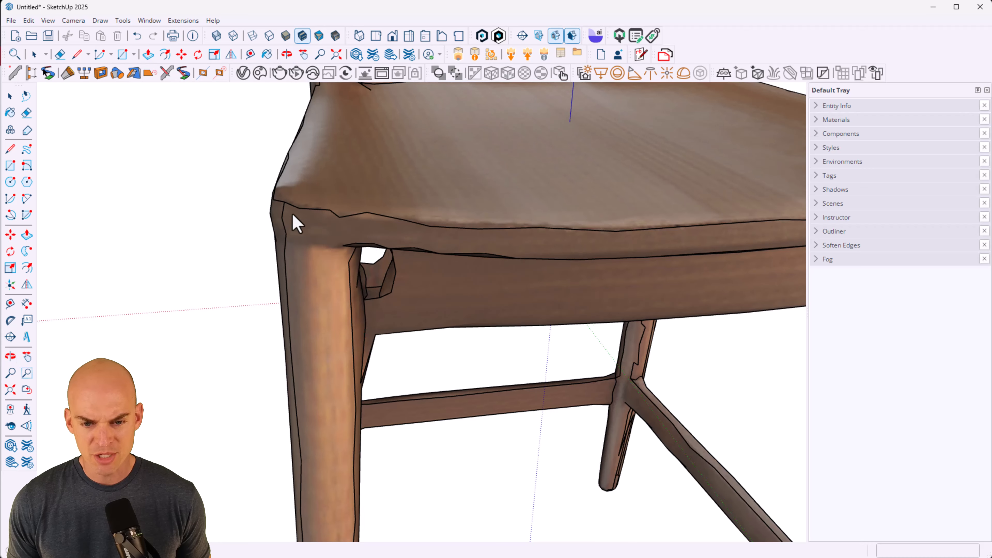
scroll(408, 230, down, 4)
scroll(408, 229, down, 3)
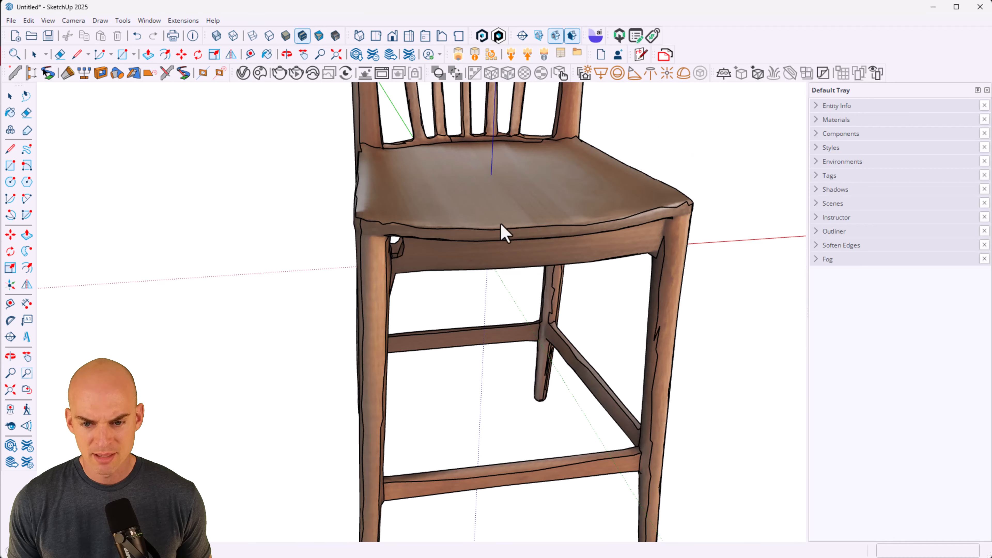
middle_drag(503, 231, 295, 189)
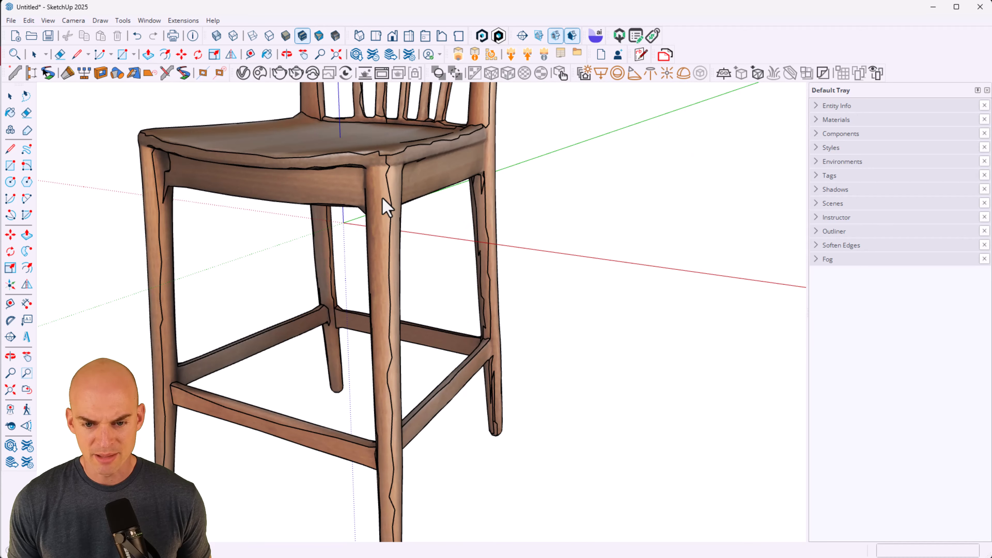
scroll(385, 208, down, 3)
middle_drag(379, 203, 465, 277)
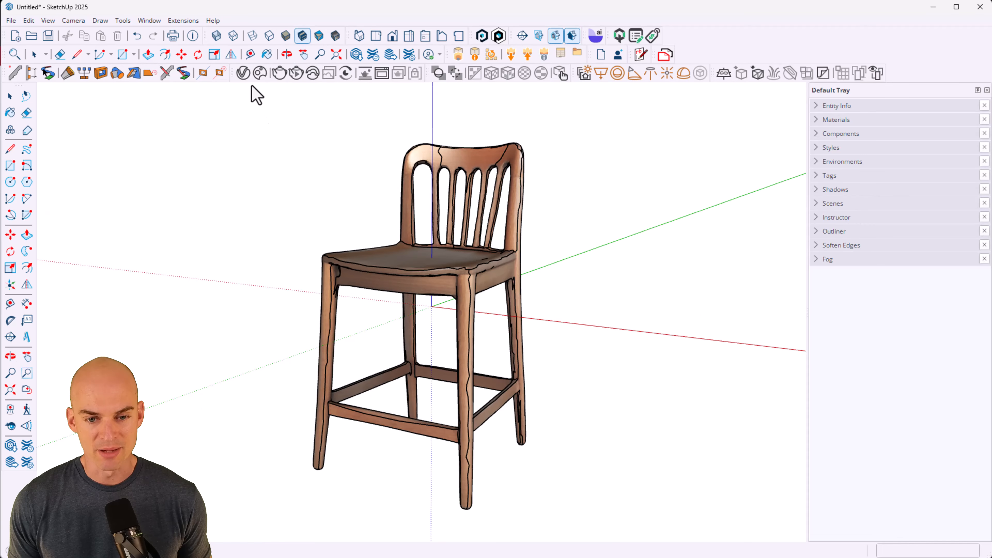
Step: Render the counter stool with V-Ray, inspect the seat and legs in an enlarged frame buffer, and close it
click(279, 73)
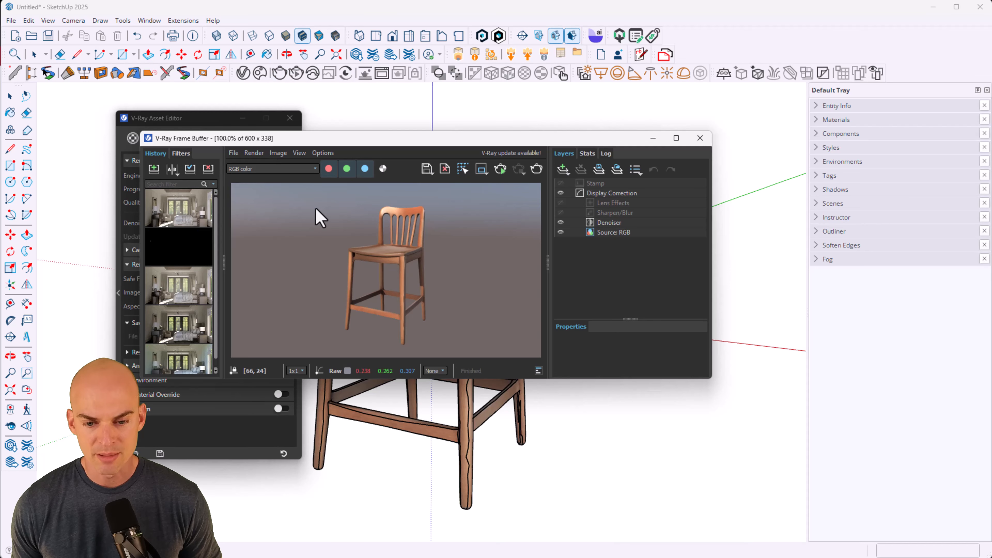
drag(710, 384, 851, 471)
scroll(511, 301, up, 1)
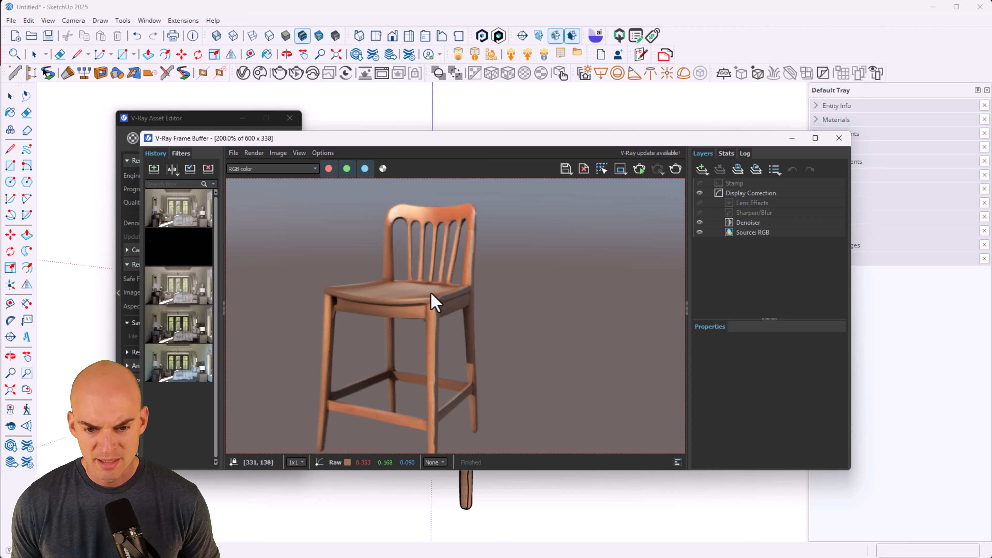
scroll(425, 311, up, 2)
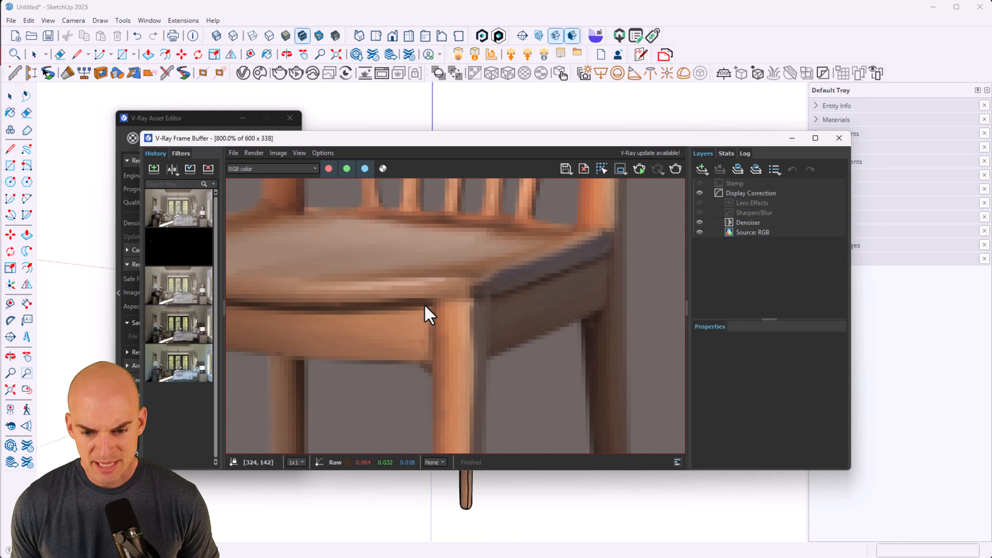
scroll(425, 306, down, 2)
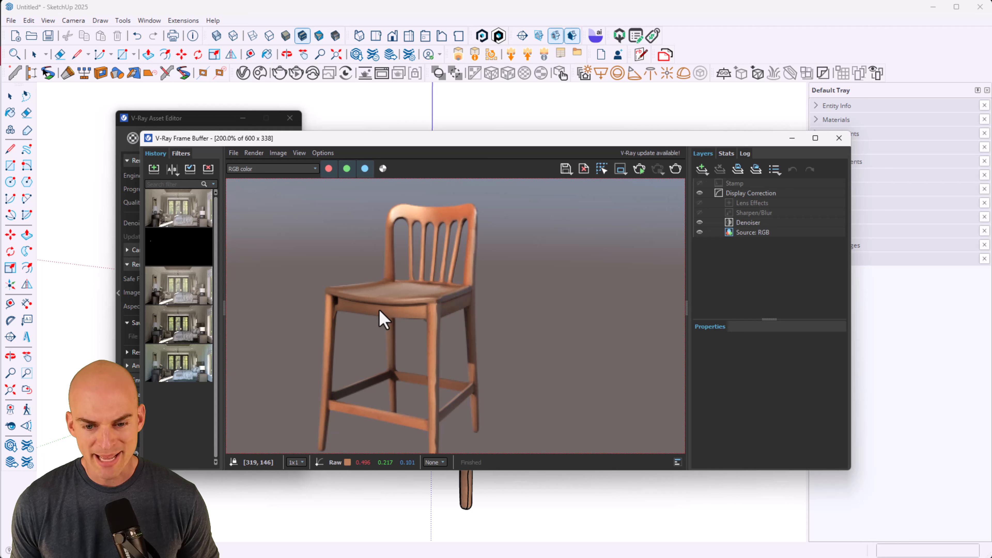
middle_drag(361, 311, 433, 310)
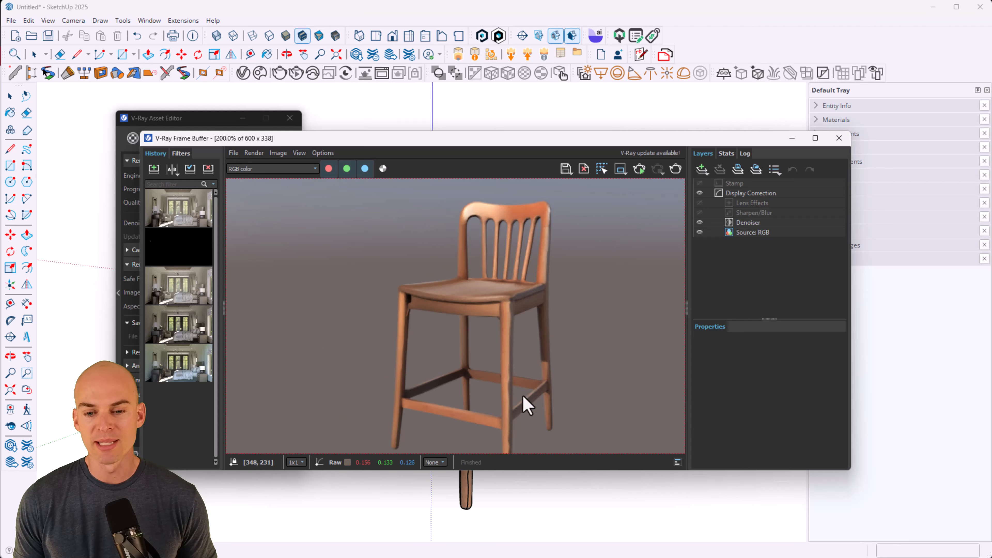
double_click(579, 302)
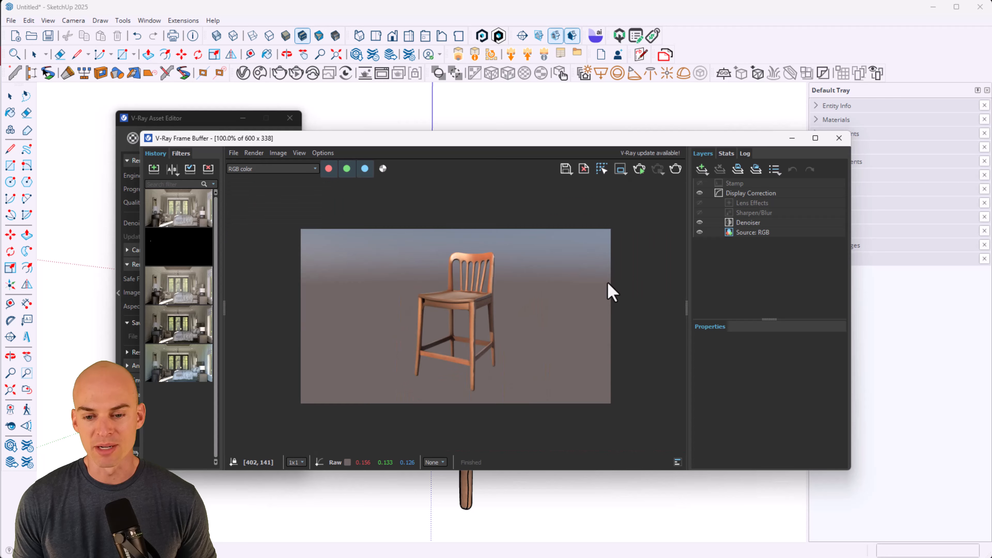
click(841, 141)
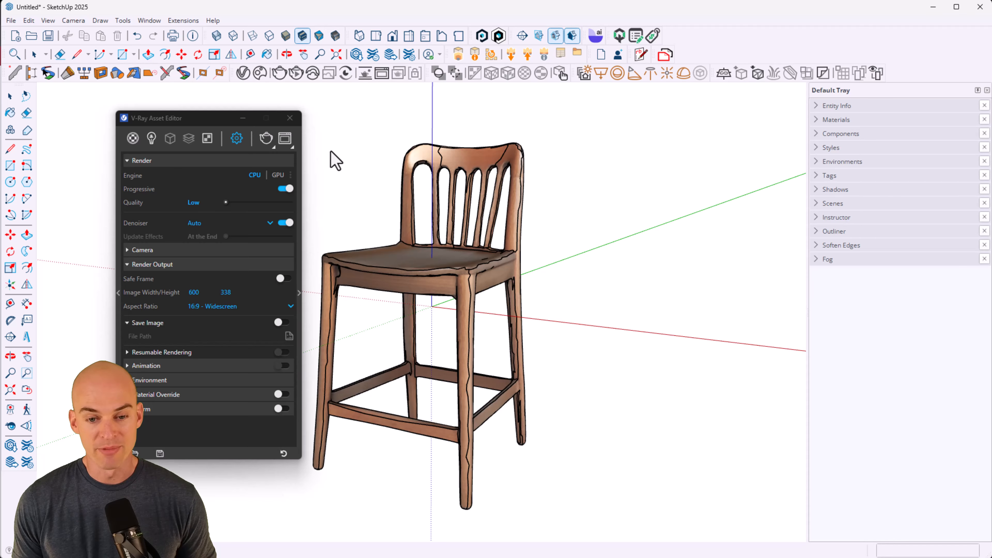
Step: Put away the V-Ray Asset Editor, look up the Kimbrell Counter Stool's dimensions on its product page in the browser, and return to SketchUp
click(240, 119)
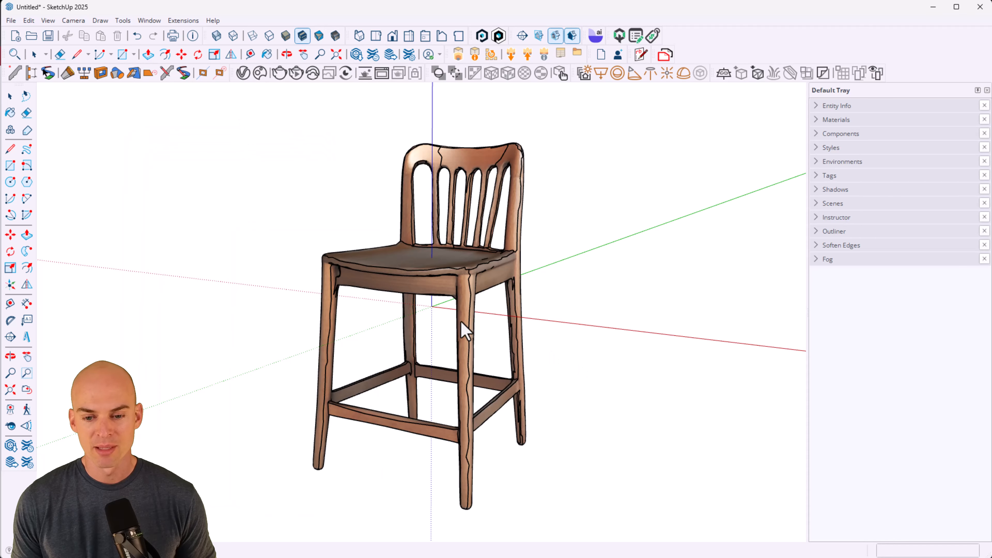
key(alt+Tab)
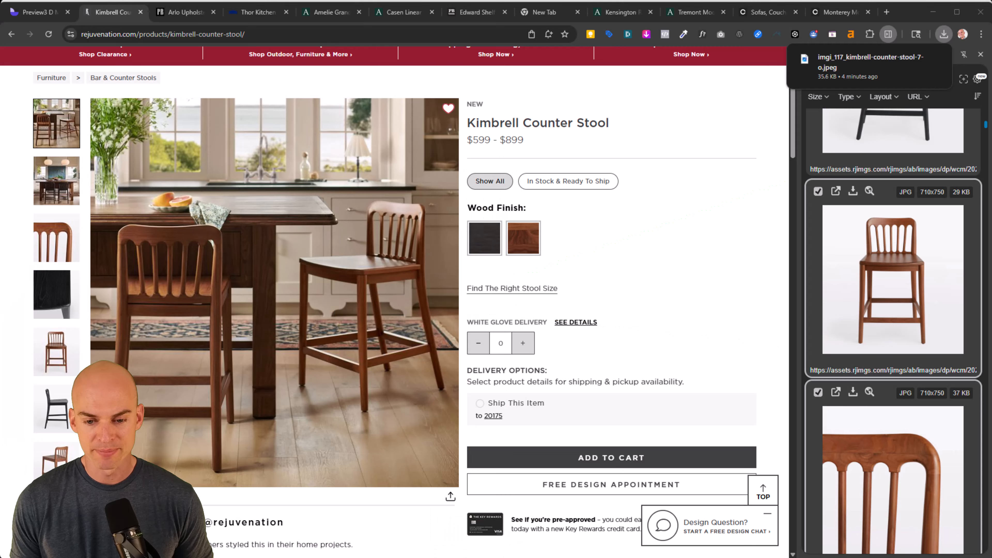
scroll(637, 277, down, 5)
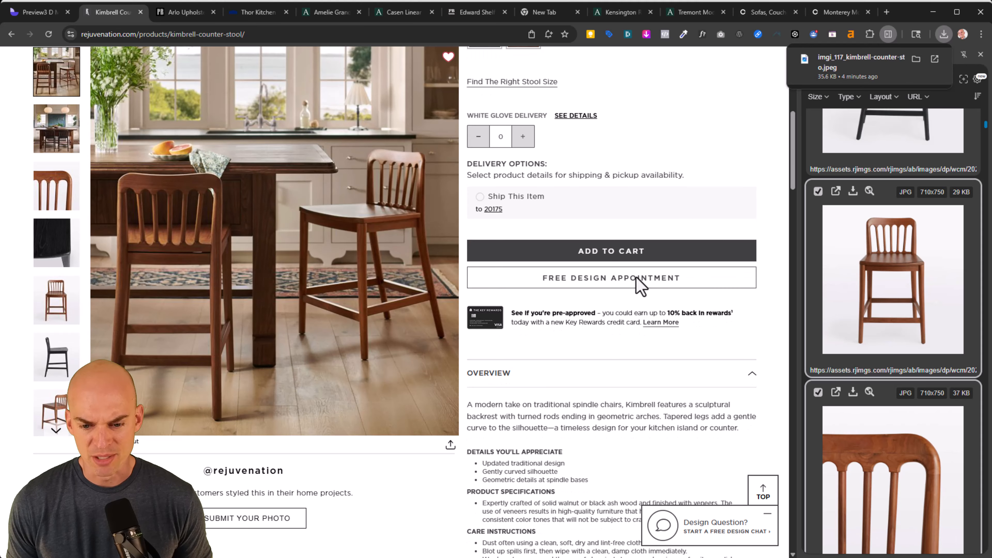
scroll(636, 276, down, 3)
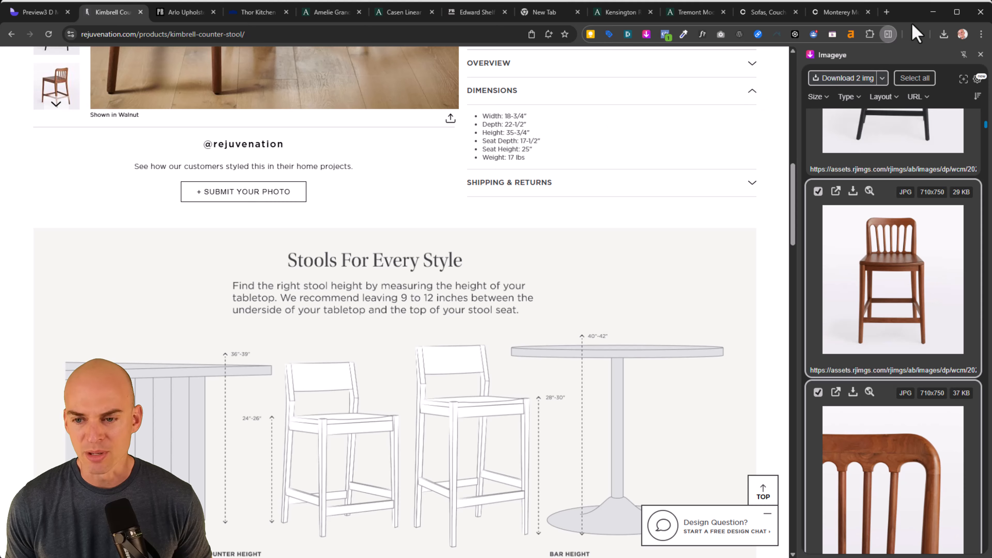
click(934, 12)
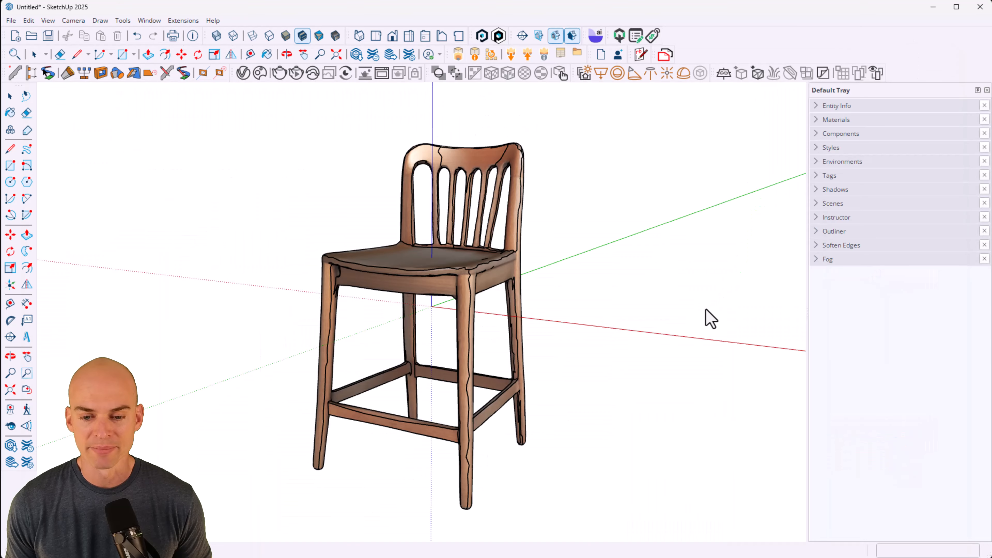
Step: Measure the stool's overall height from the front leg's foot to the top of the backrest
key(t)
click(469, 506)
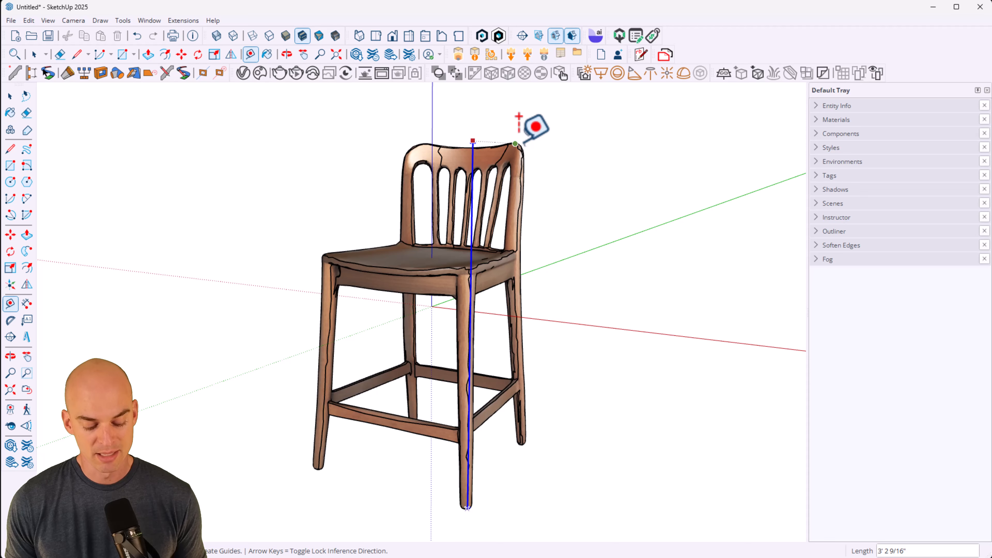
key(Escape)
Step: Scale the stool along the blue axis to a height of 35.75" and deselect it
key(s)
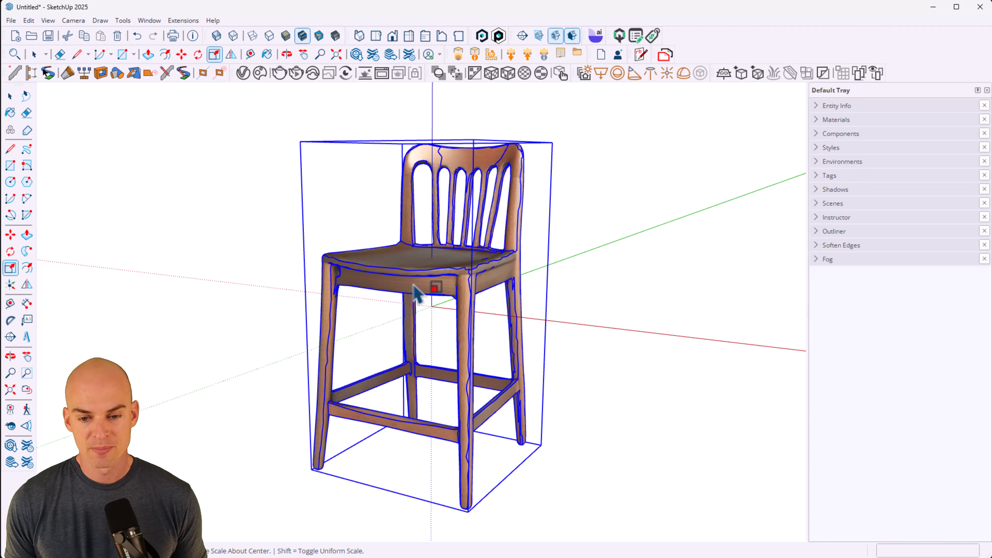
middle_drag(448, 157, 458, 227)
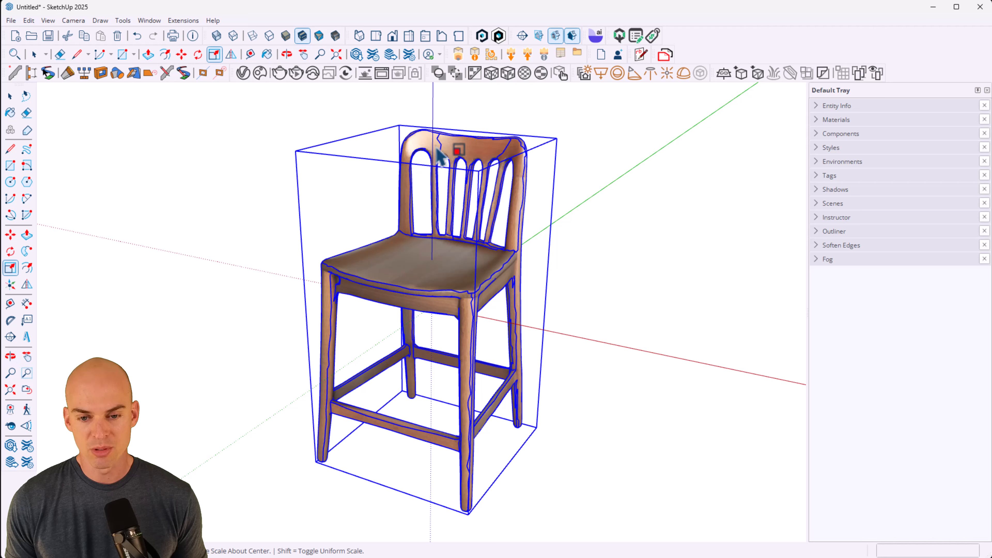
middle_drag(417, 150, 467, 285)
click(467, 285)
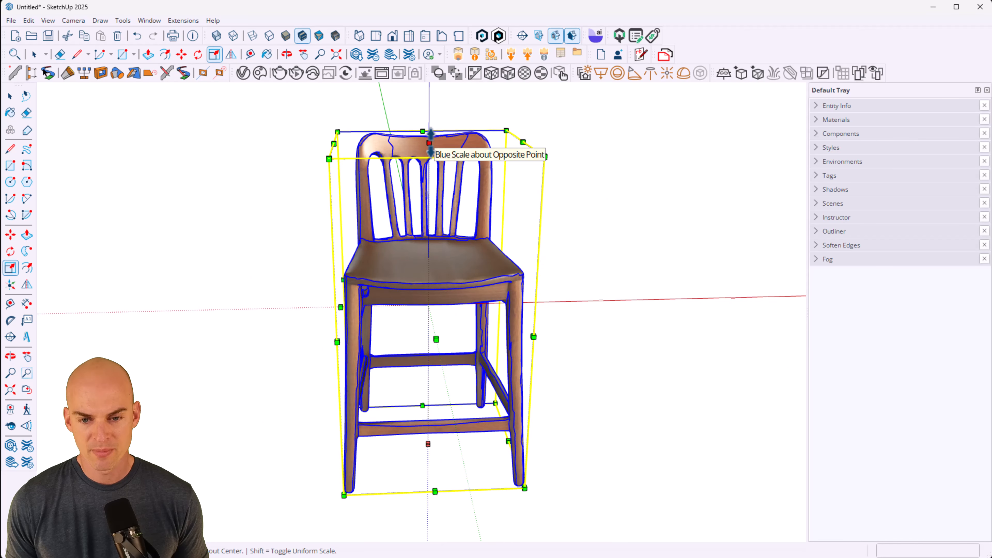
click(431, 156)
click(441, 104)
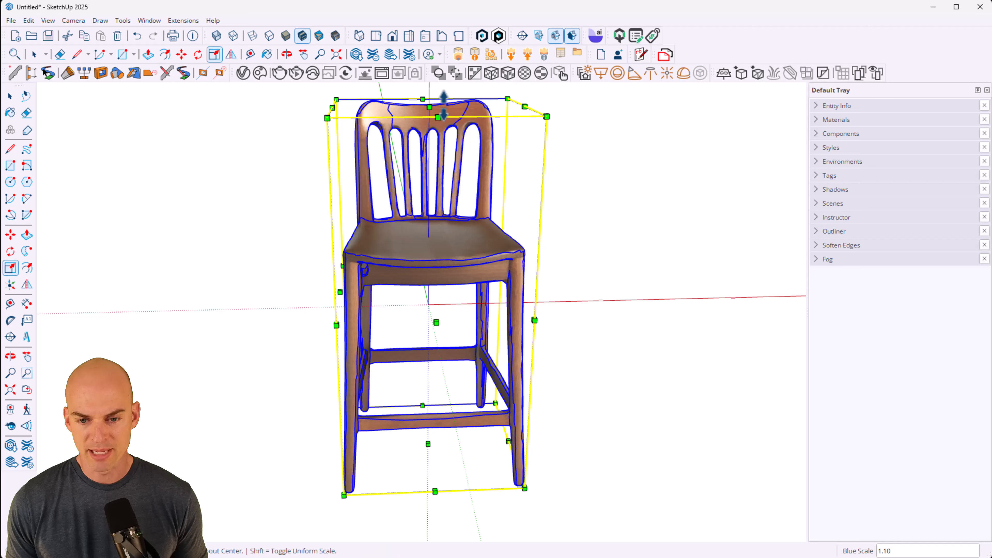
text(1.04)
key(Return)
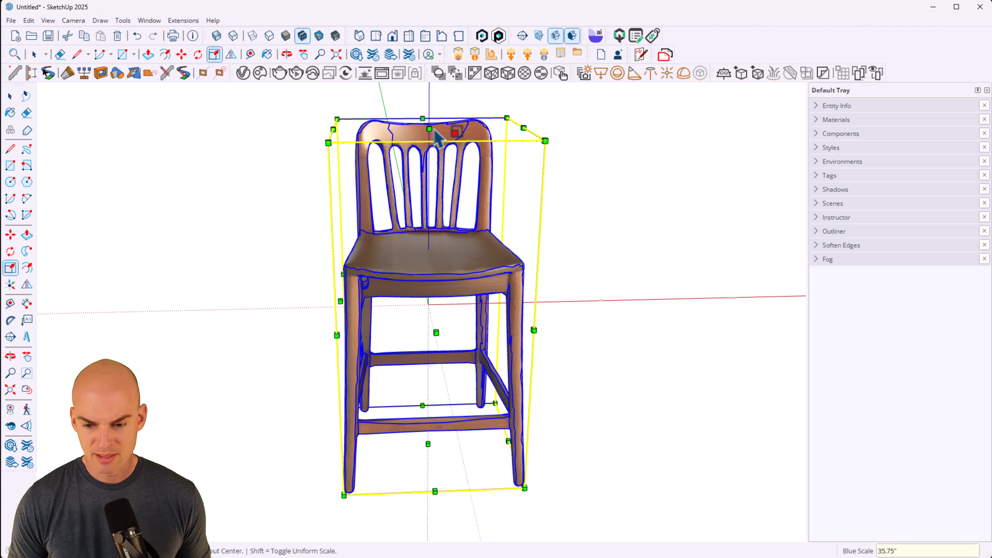
text(35.75")
key(Return)
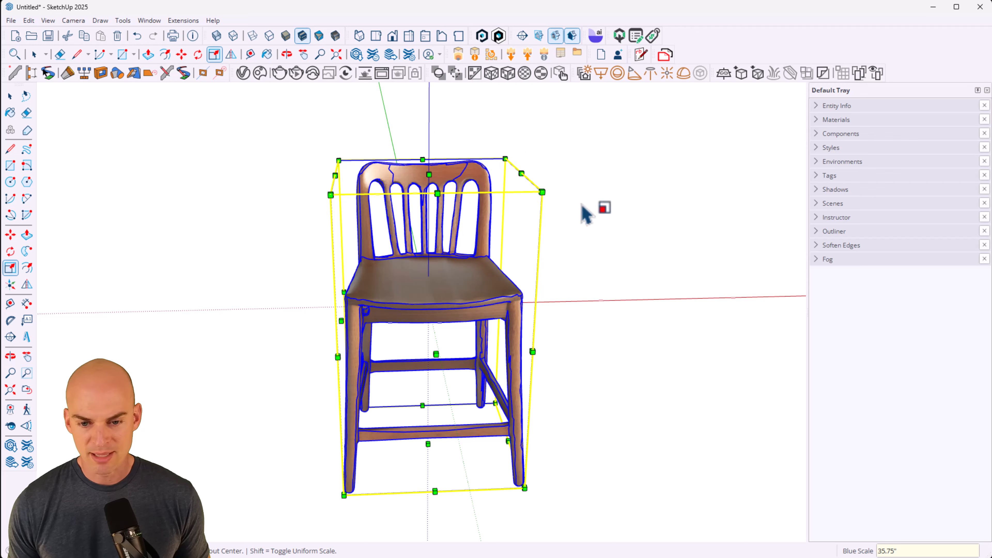
middle_drag(437, 325, 390, 207)
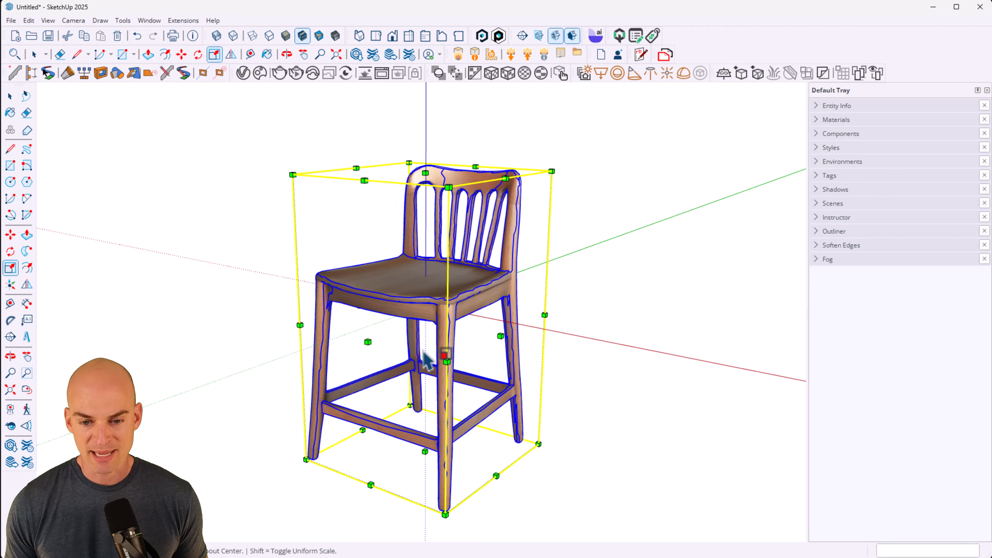
middle_drag(428, 358, 481, 367)
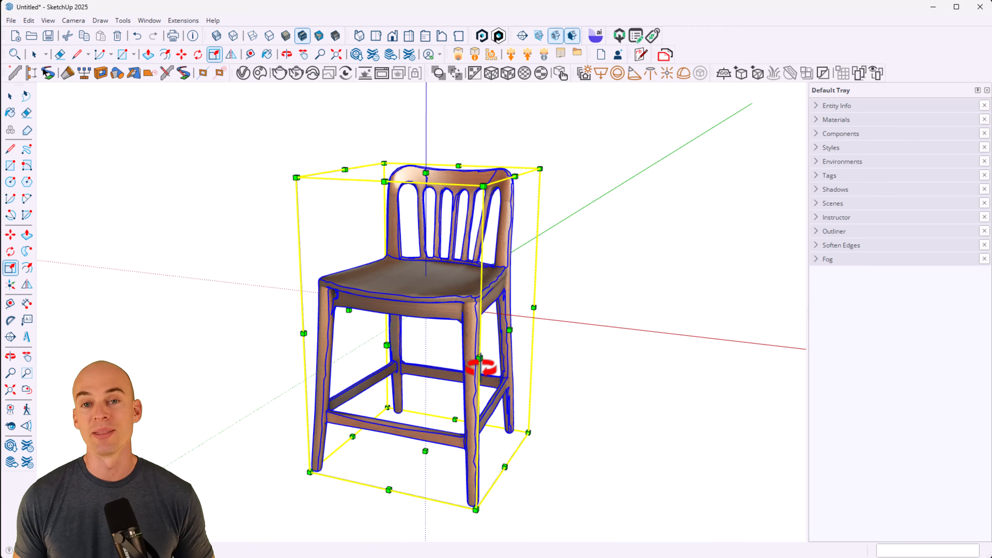
key(space)
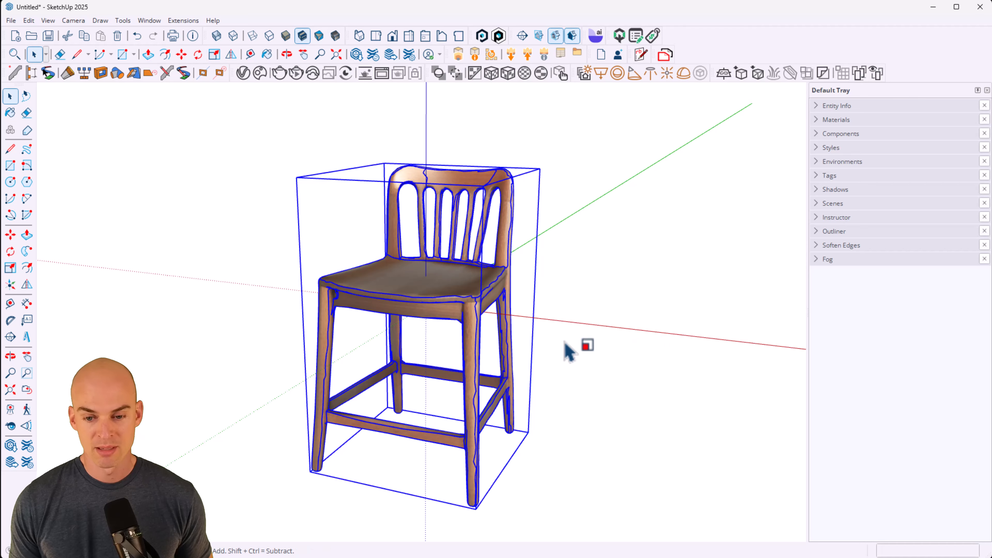
click(567, 348)
Step: Examine the rescaled counter stool from several sides, both close up and from a distance
scroll(547, 315, down, 1)
middle_drag(470, 351, 522, 301)
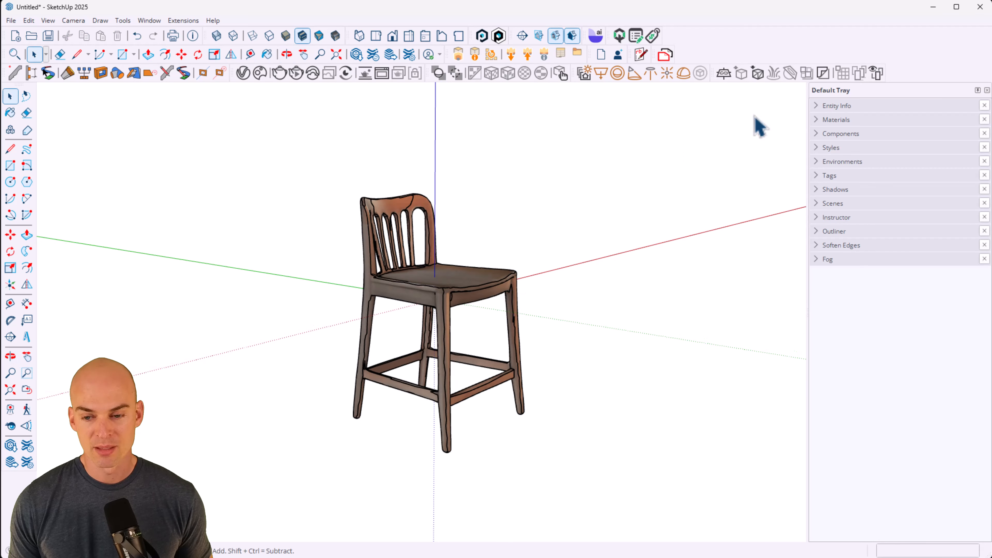
middle_drag(594, 301, 398, 354)
scroll(407, 352, down, 3)
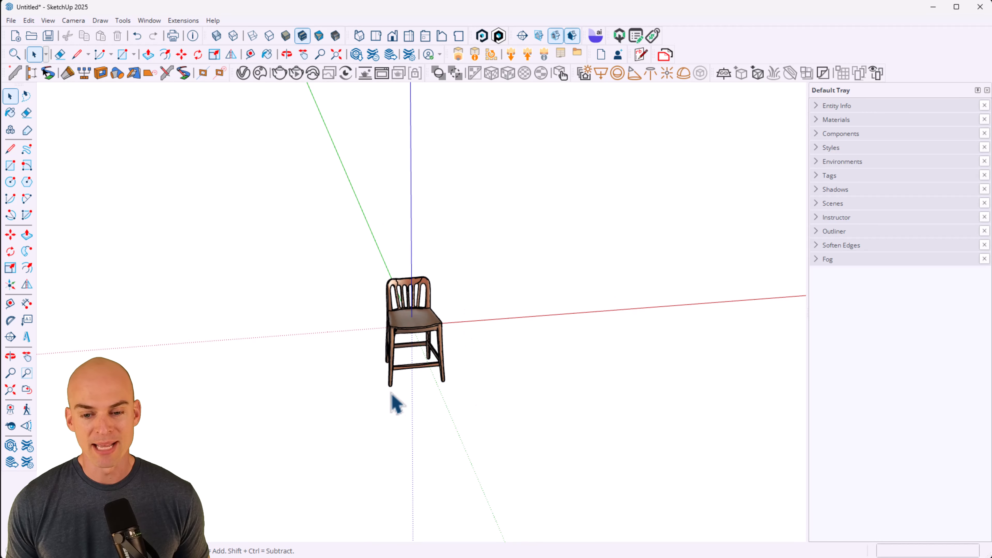
scroll(408, 340, up, 6)
middle_drag(413, 296, 713, 288)
middle_drag(512, 288, 211, 308)
key(space)
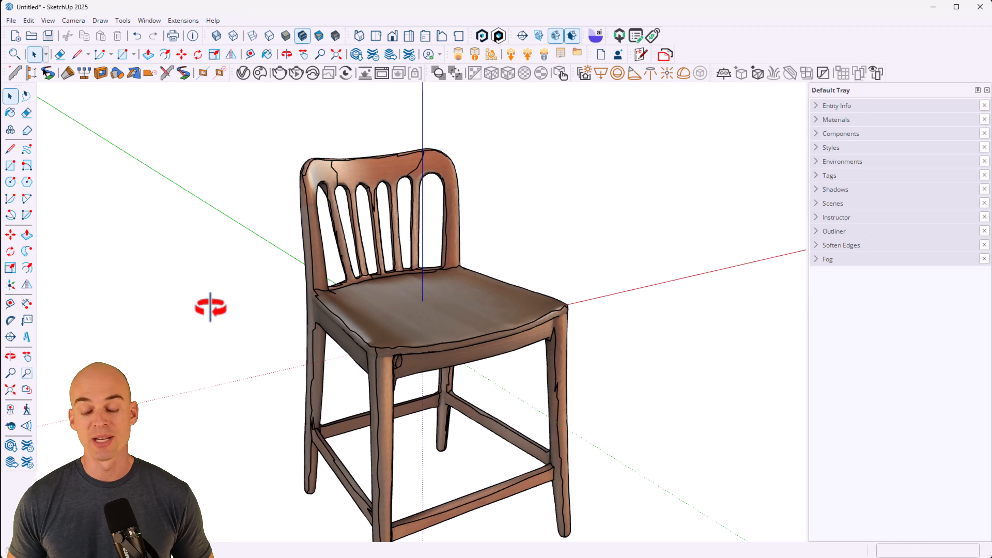
scroll(500, 328, down, 4)
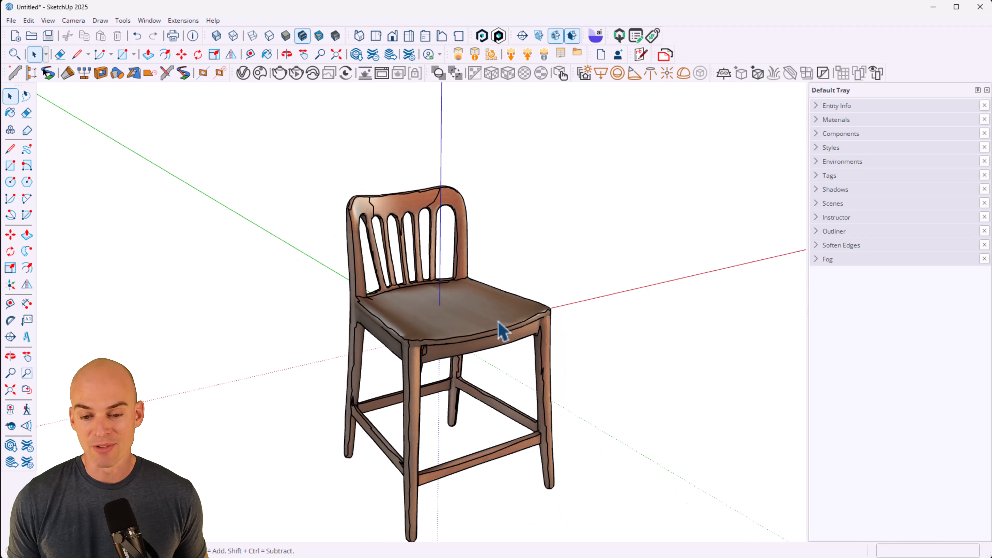
key(o)
drag(504, 391, 363, 325)
middle_drag(362, 327, 339, 328)
middle_drag(437, 332, 317, 332)
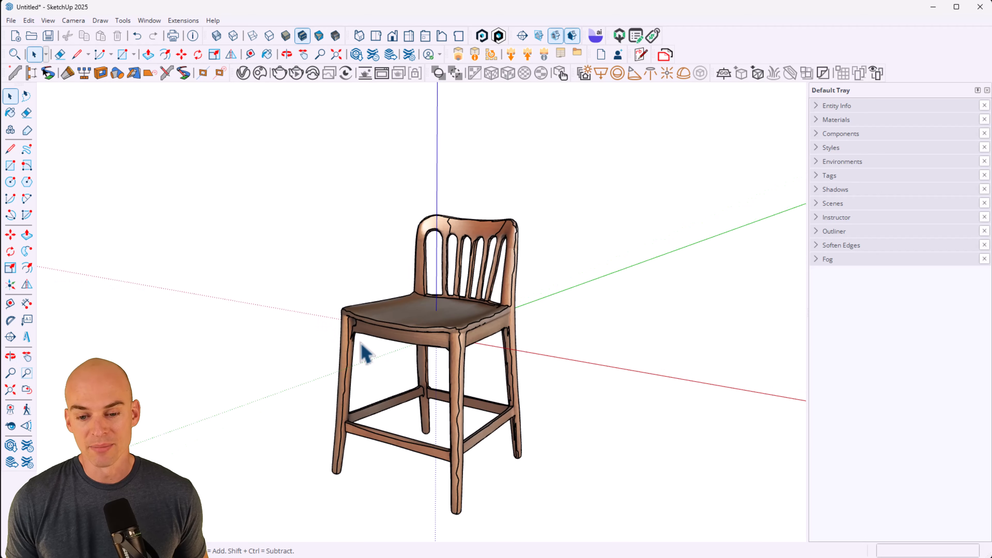
scroll(361, 344, up, 3)
scroll(366, 353, up, 2)
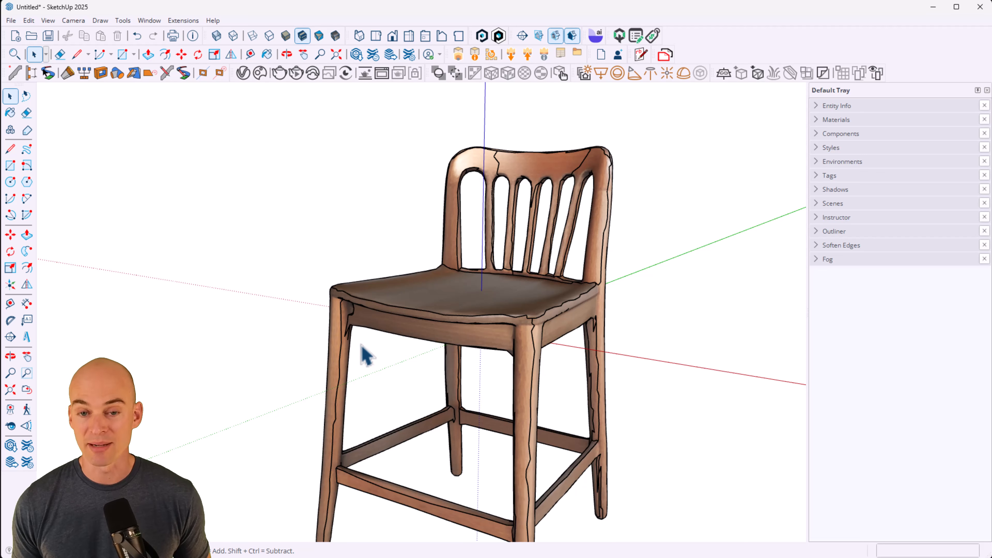
scroll(406, 346, down, 5)
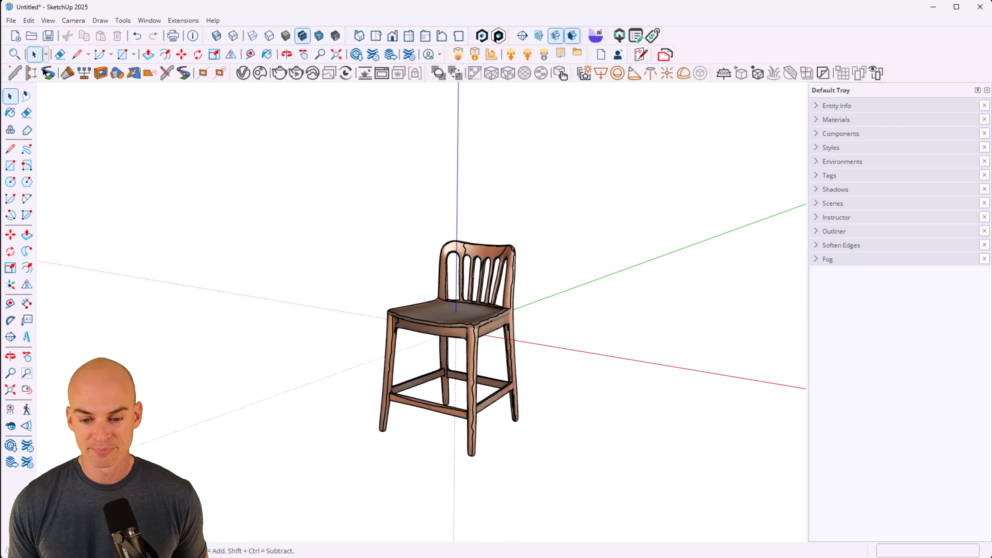
Step: Switch to the browser and view the Arlo Upholstered Square Bed on its Pottery Barn product page
key(alt+Tab)
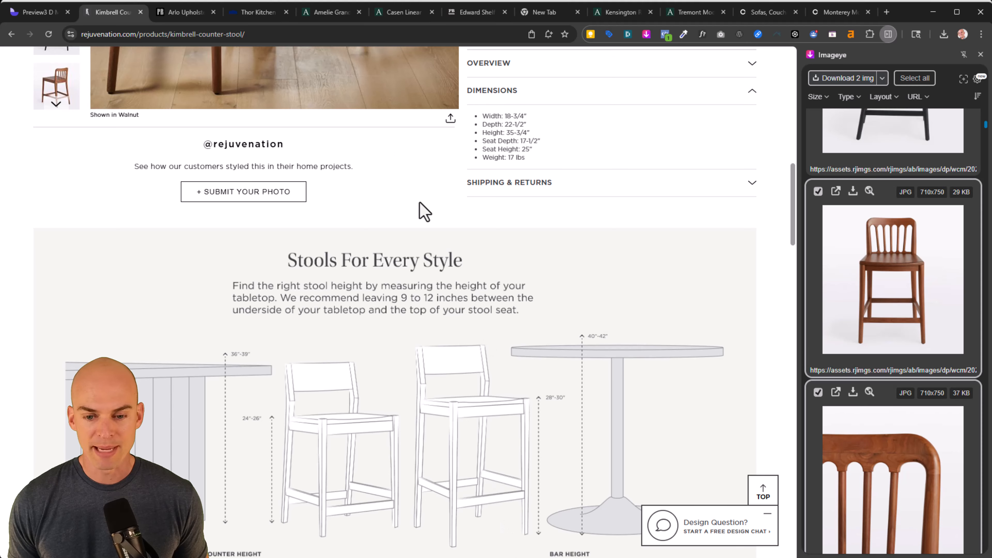
click(171, 15)
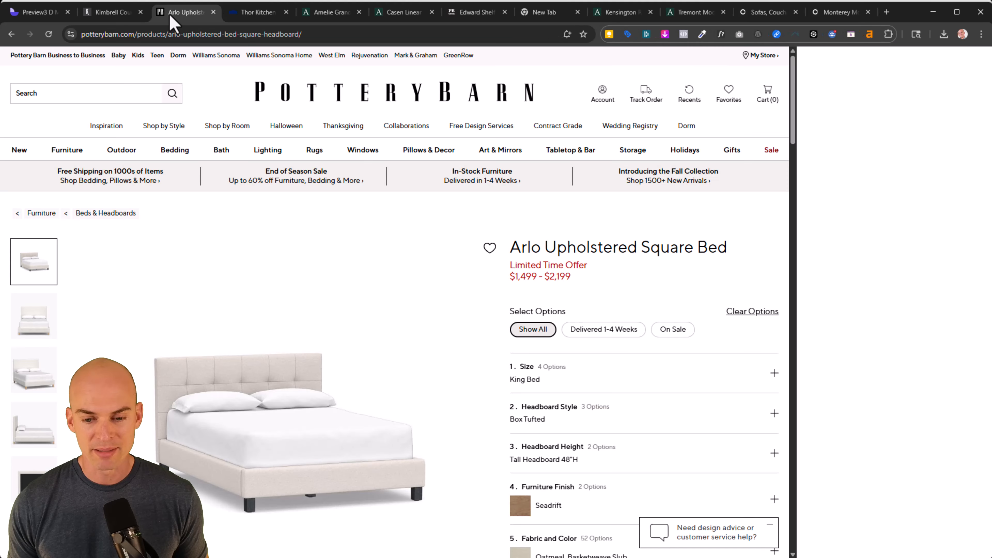
scroll(700, 309, down, 4)
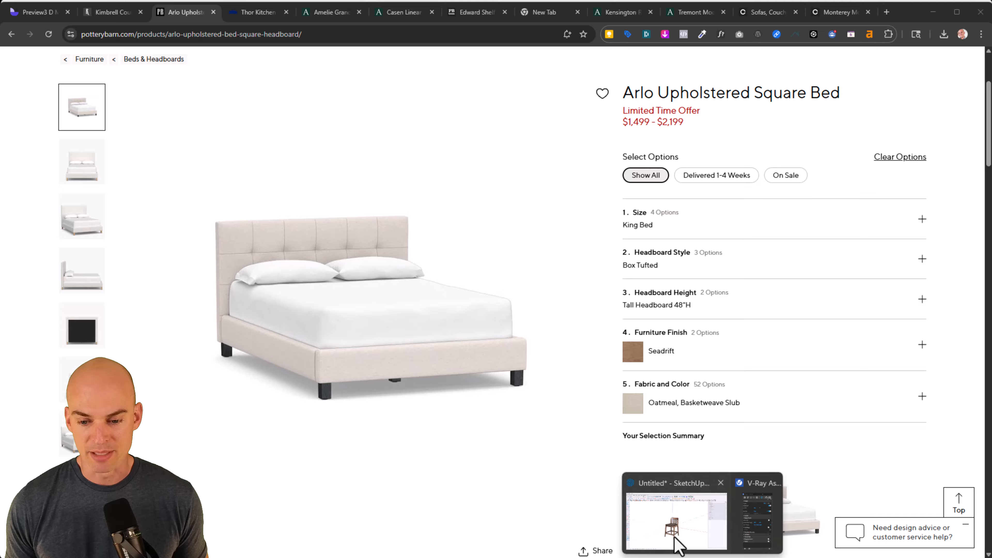
Step: Return to SketchUp, load imgi_92_img126l.jpeg from the Objects folder into identic.ai and generate a 3D model from it
click(675, 539)
click(597, 36)
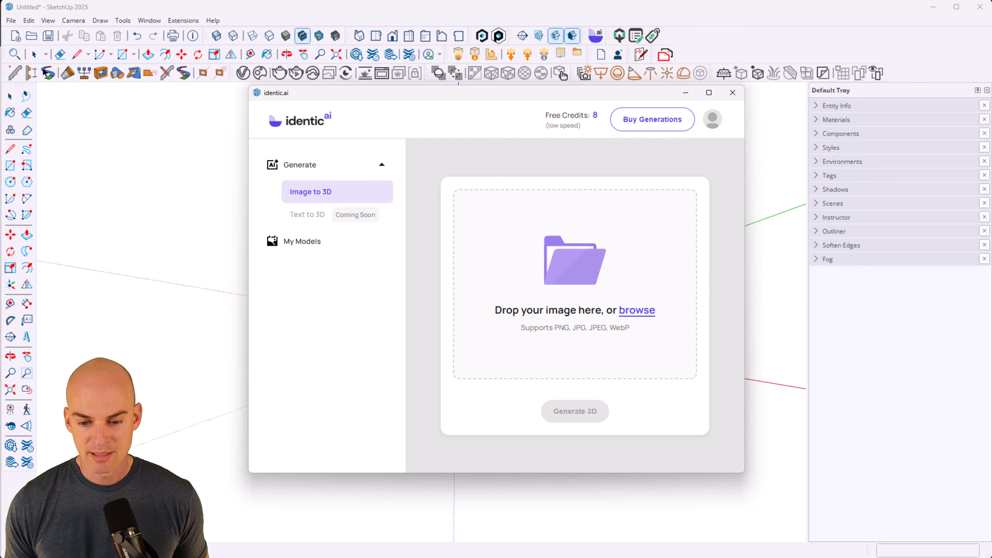
mouse_move(476, 555)
click(476, 523)
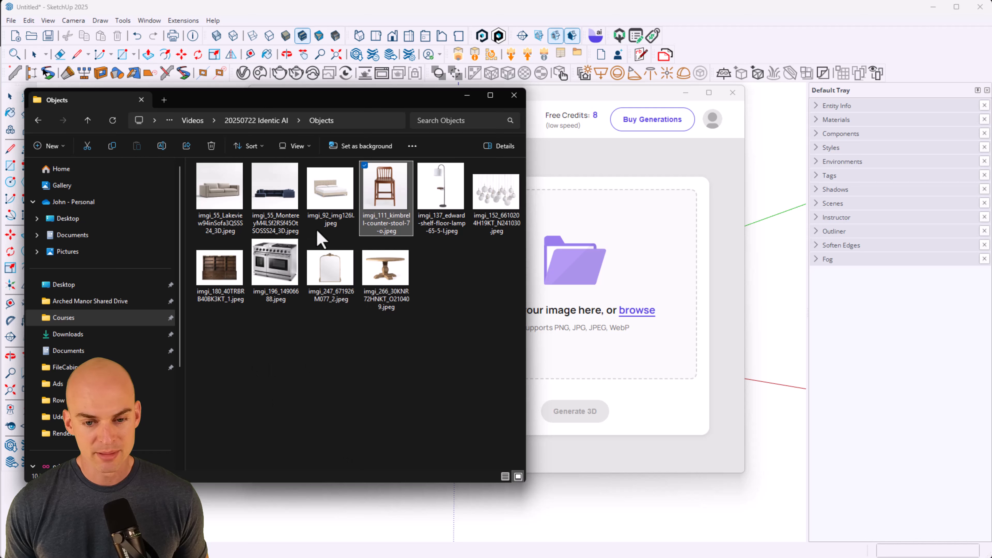
drag(332, 199, 629, 293)
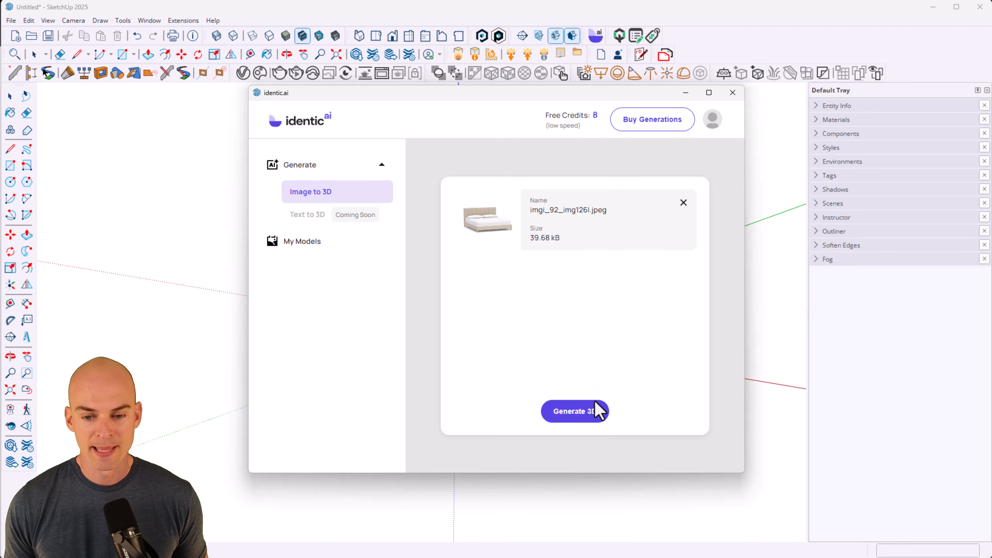
click(578, 411)
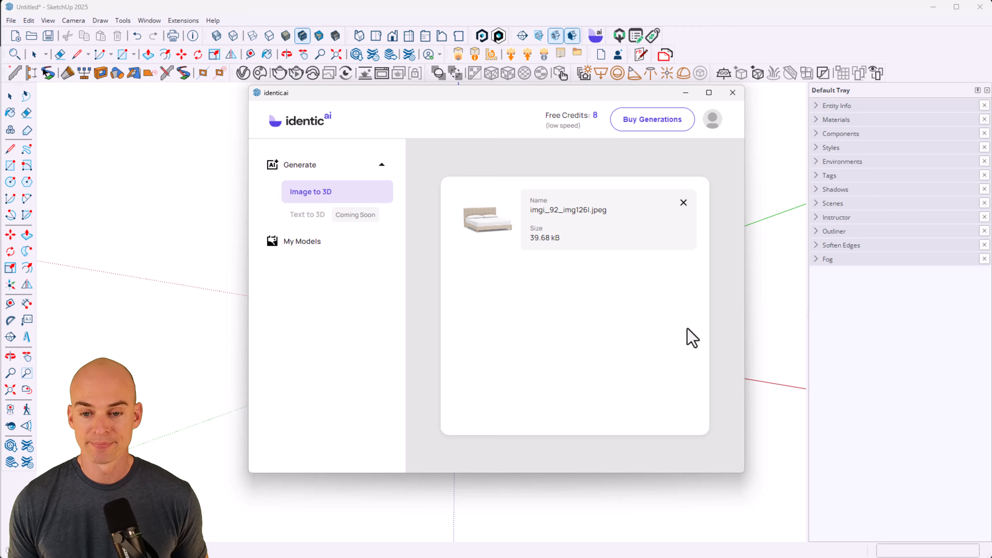
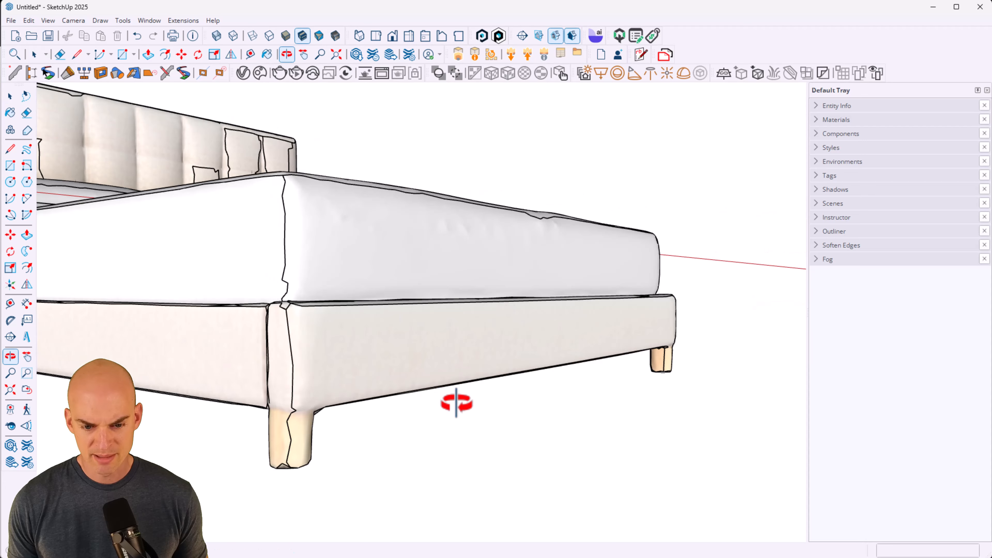
Step: Open the imported bed's group and examine the legs, frame, mattress, pillows and headboard from several sides
click(284, 435)
click(284, 434)
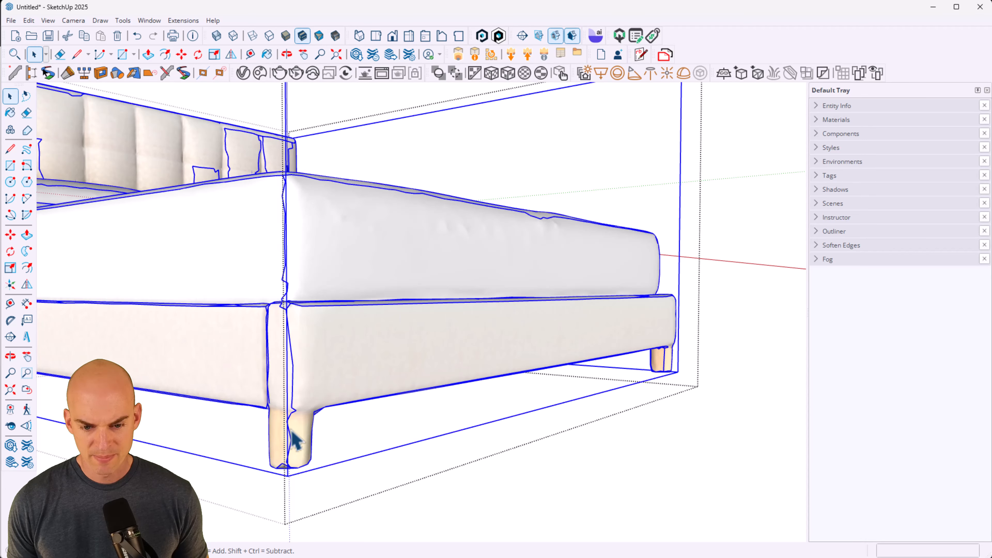
scroll(289, 437, down, 3)
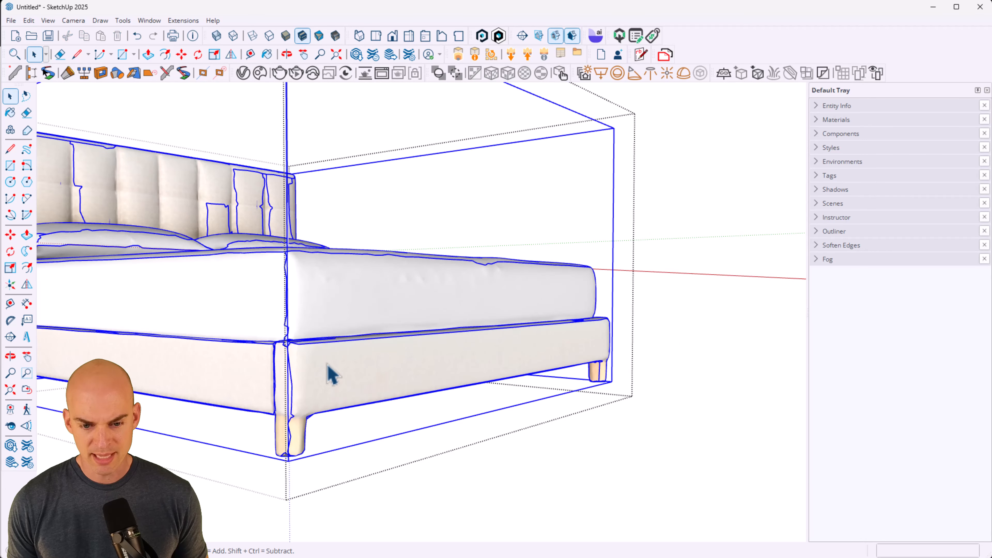
middle_drag(332, 392, 168, 434)
key(space)
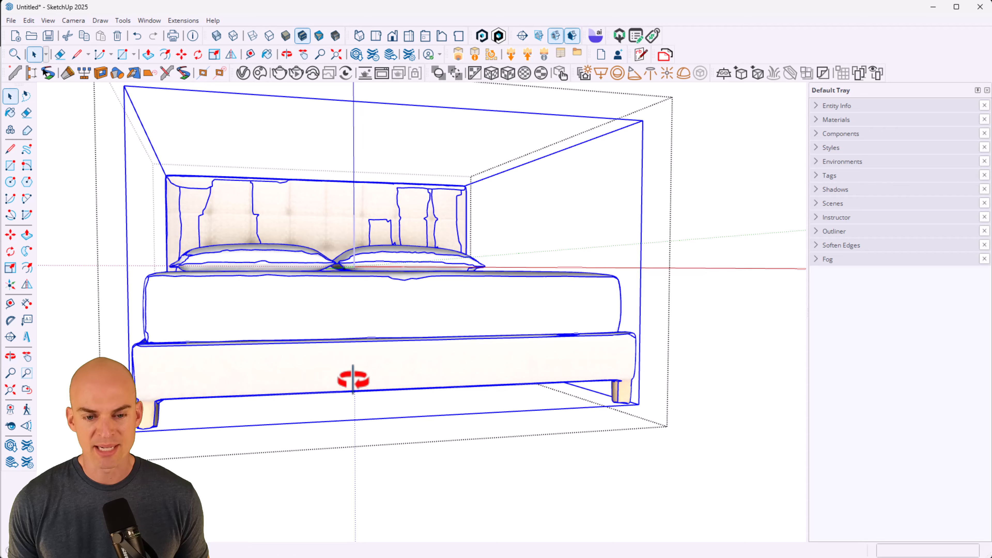
middle_drag(347, 377, 221, 414)
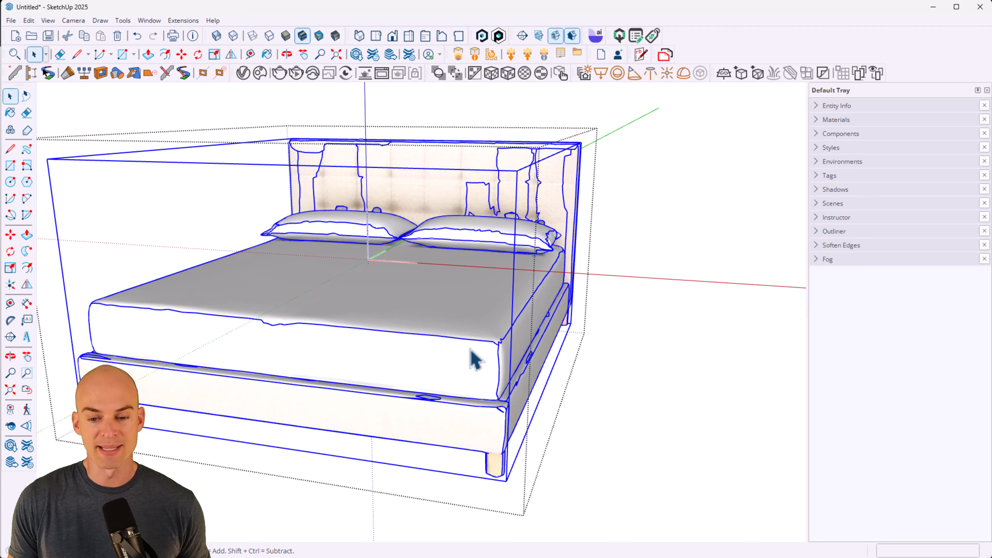
middle_drag(476, 427, 344, 399)
scroll(392, 416, up, 4)
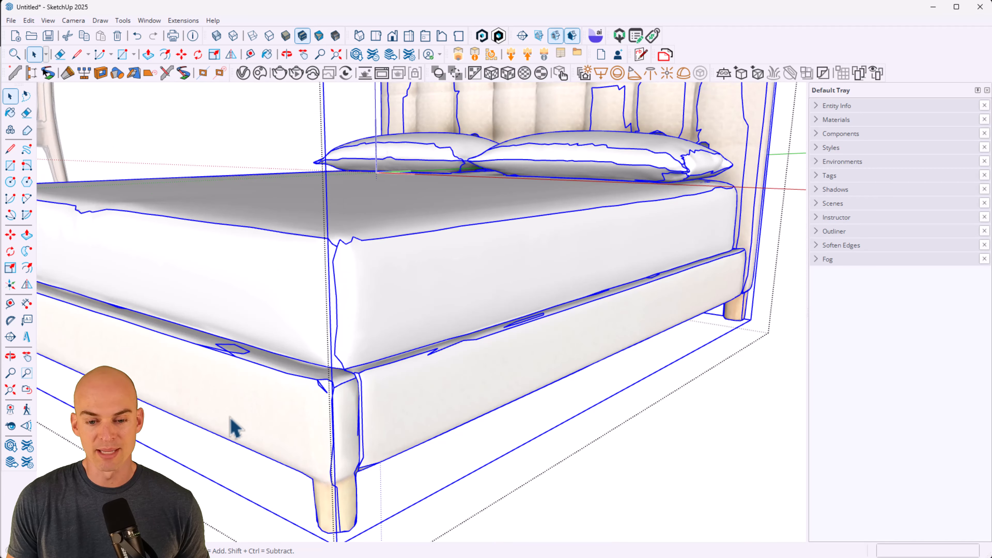
Step: Examine the bed frame's front corner and leg up close, then view the whole bed
scroll(354, 510, up, 2)
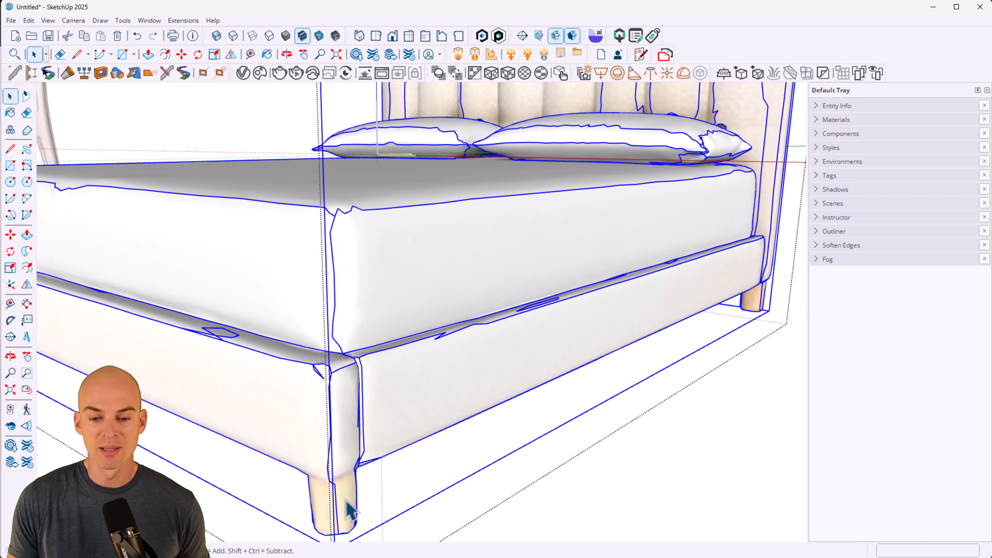
scroll(351, 510, up, 3)
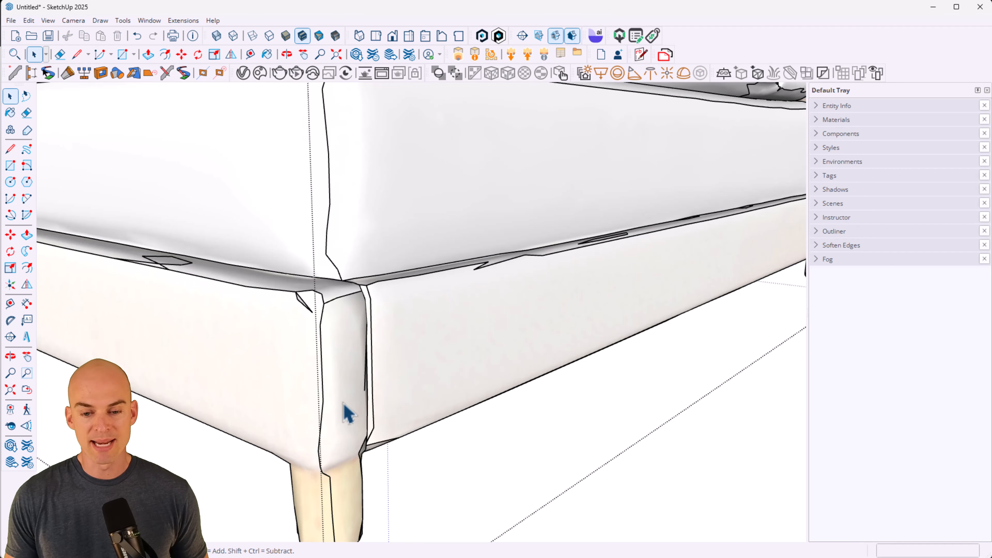
scroll(349, 414, down, 8)
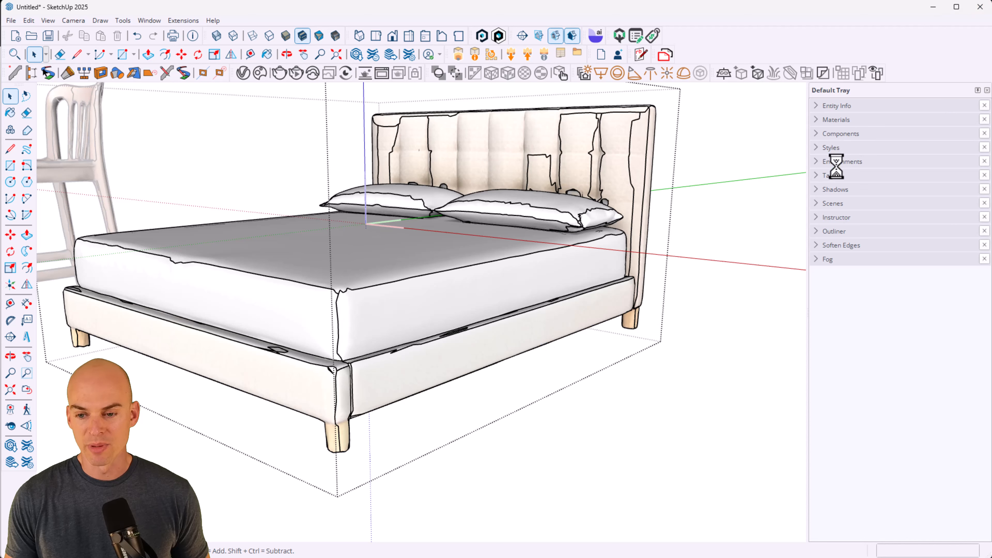
Step: Try painting the bed frame's side rail with the A03_Pink_Ember solid color inside the bed's nested group
click(903, 290)
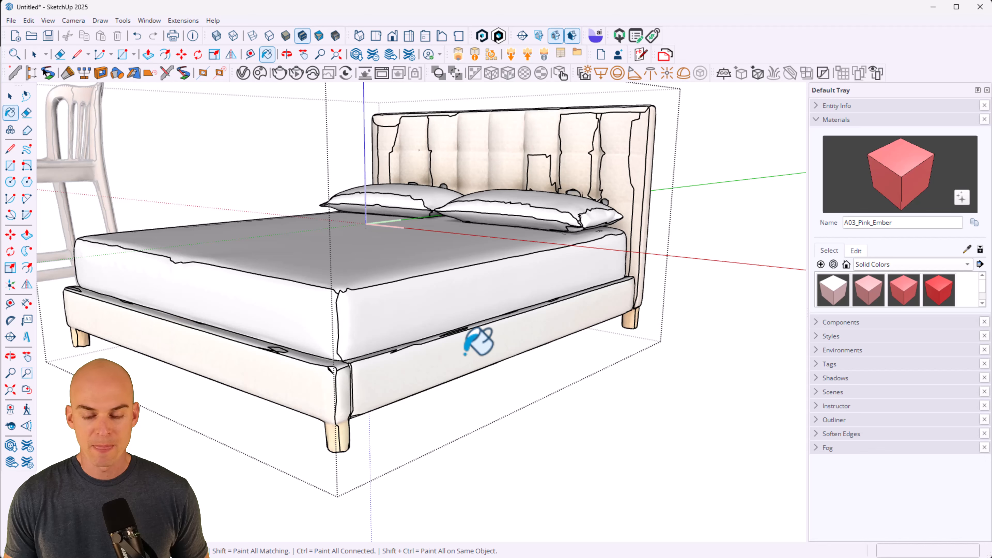
scroll(440, 366, up, 1)
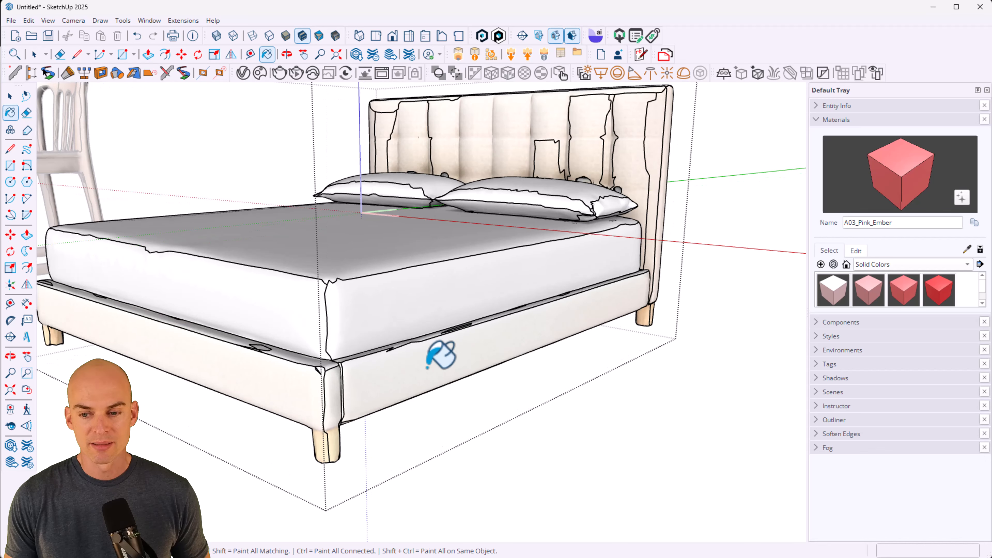
key(space)
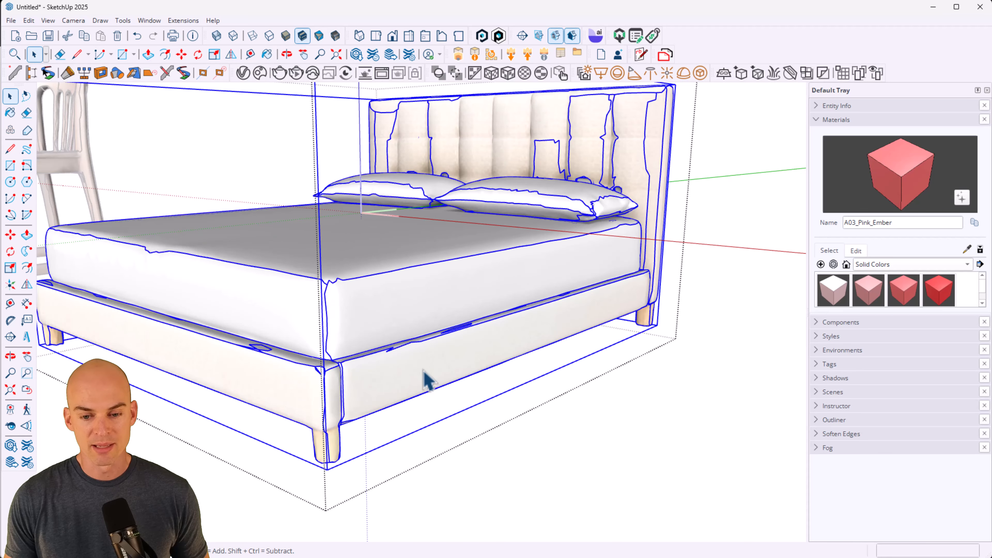
double_click(424, 373)
click(424, 371)
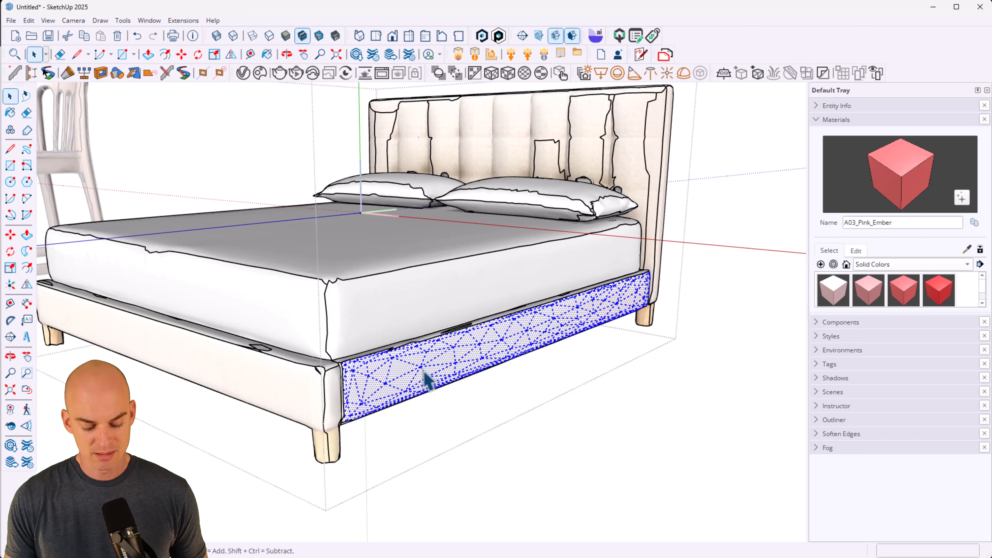
key(b)
click(430, 361)
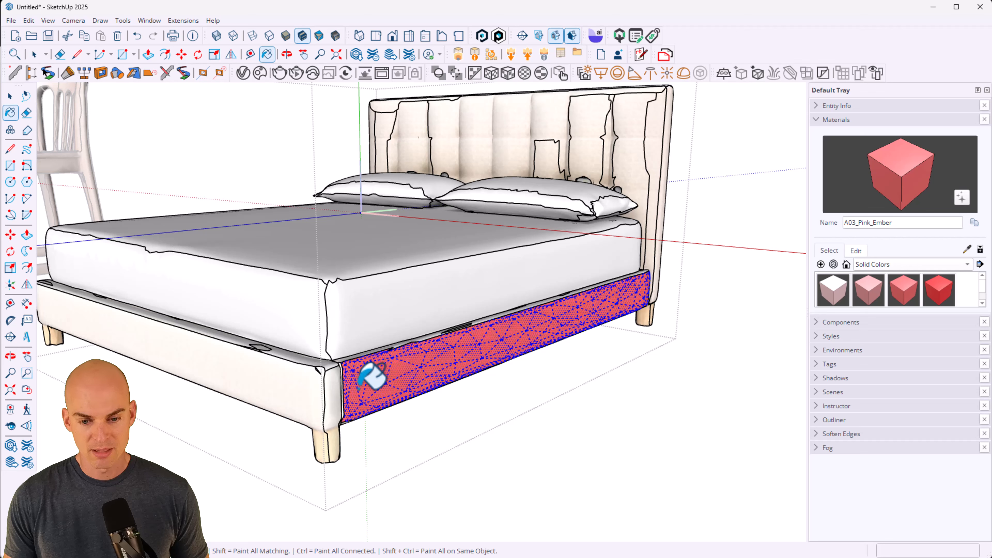
Step: Paint the bed frame's foot-end panel and the adjoining rounded corner and leg with A03_Pink_Ember
key(space)
click(332, 407)
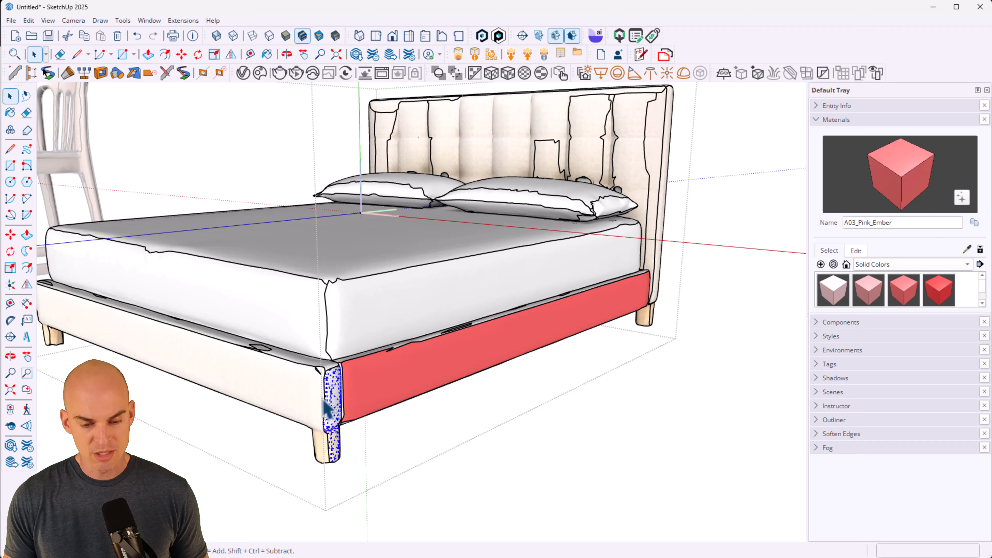
shift+click(309, 400)
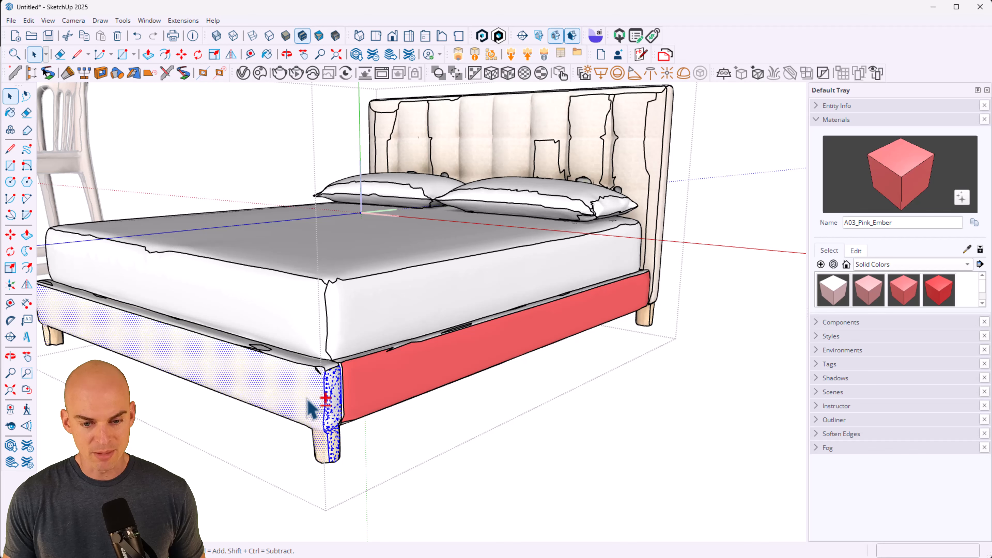
shift+click(308, 400)
click(308, 401)
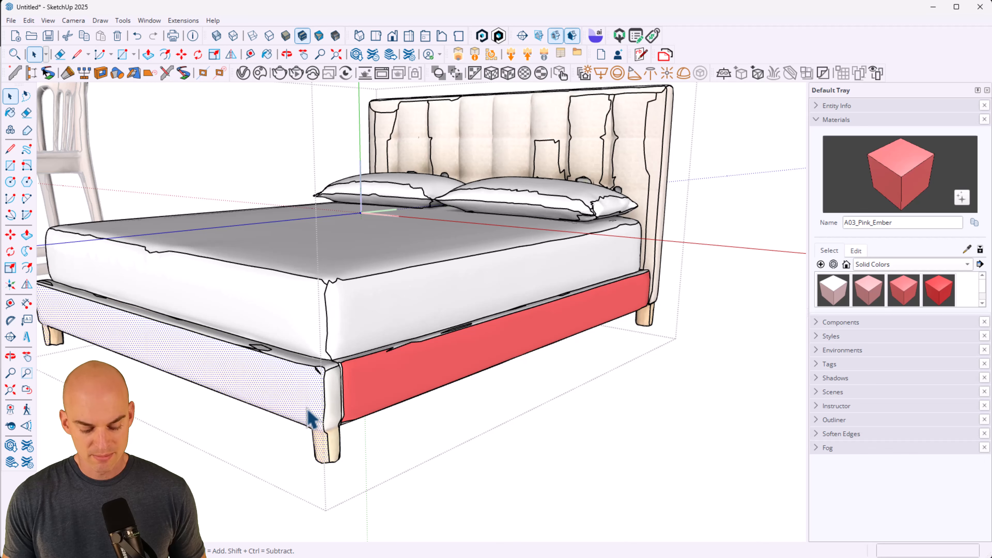
scroll(320, 432, up, 5)
key(b)
click(337, 426)
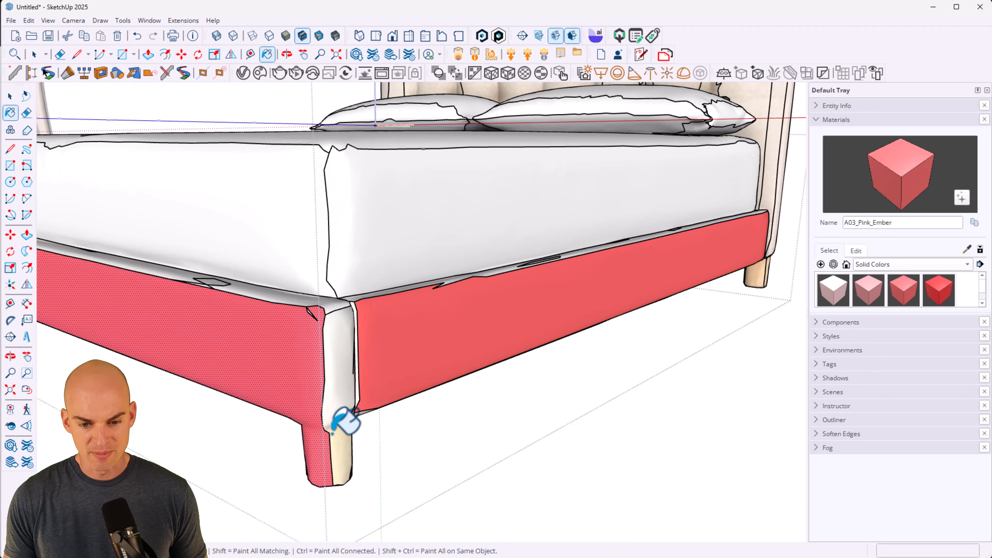
click(344, 388)
scroll(345, 388, down, 5)
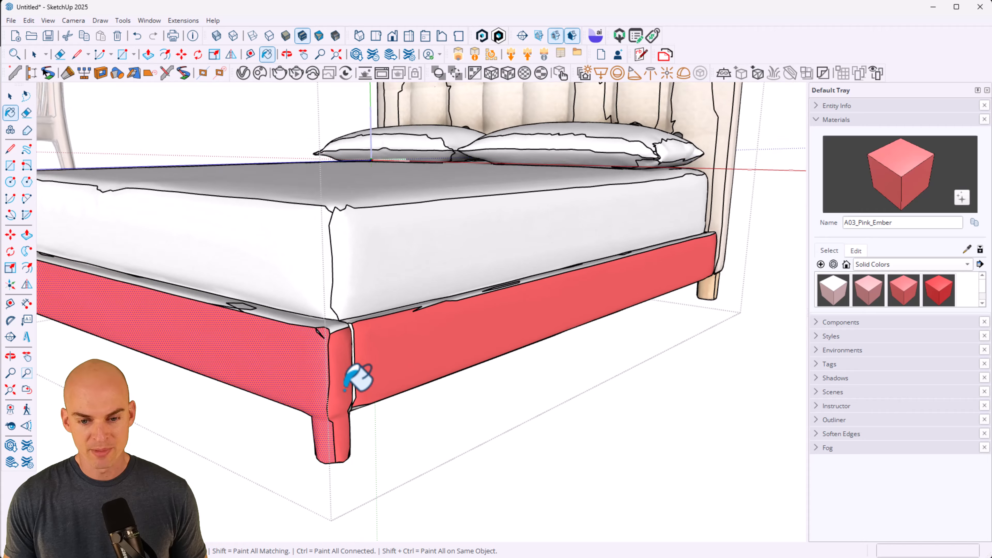
Step: Paint the opposite front corner, the other side rail and the headboard's outer side with A03_Pink_Ember
mouse_move(358, 377)
middle_down()
mouse_move(505, 392)
mouse_move(332, 381)
mouse_move(505, 354)
middle_up()
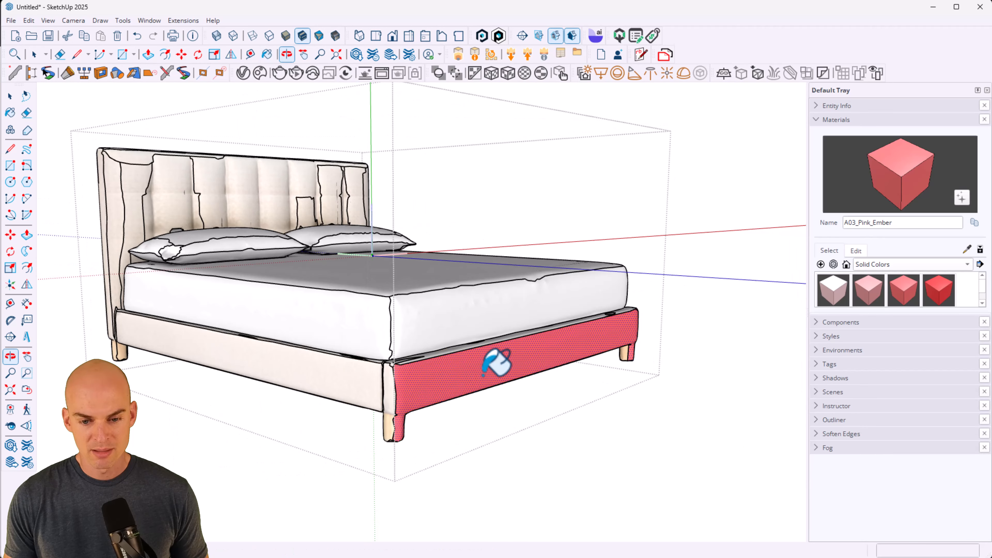
click(391, 405)
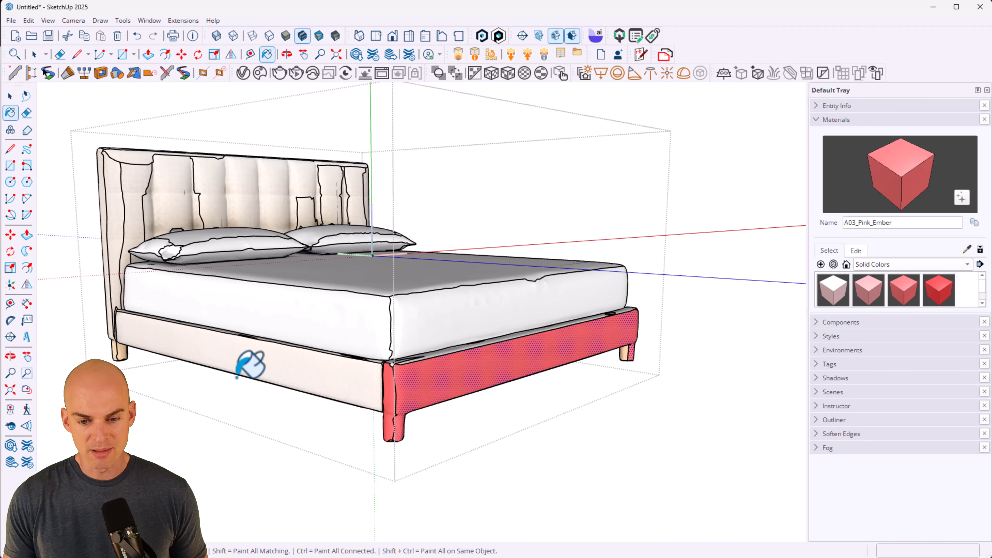
click(230, 365)
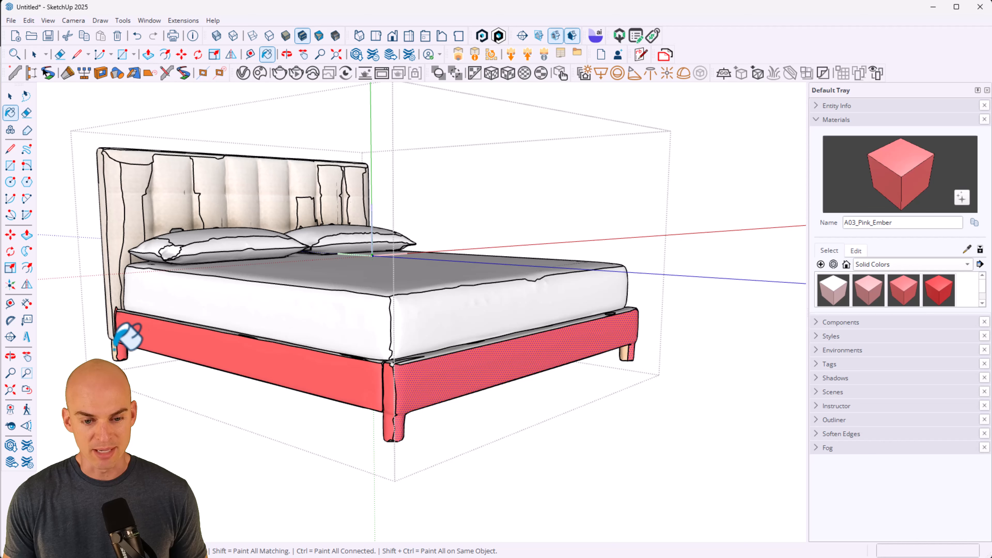
click(114, 278)
scroll(117, 287, up, 3)
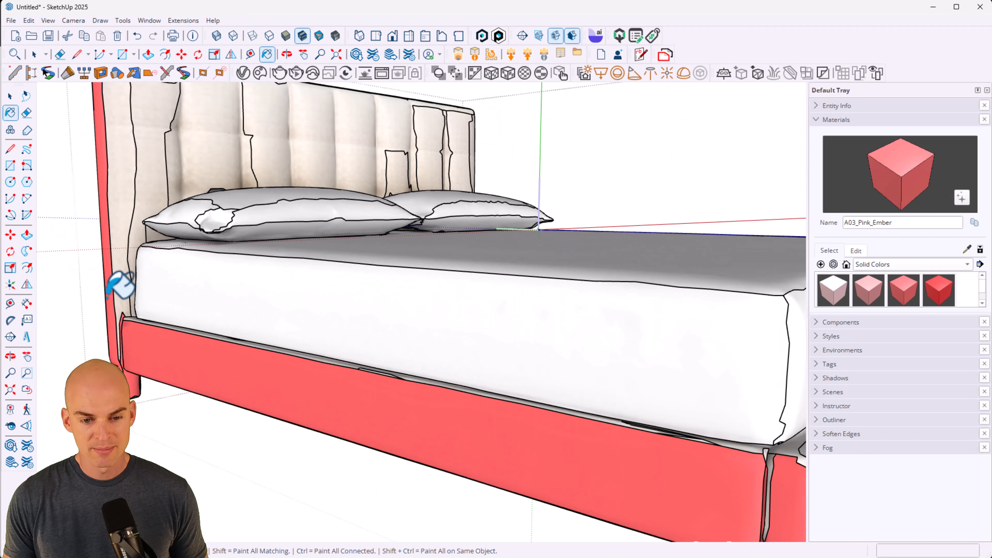
scroll(141, 260, down, 4)
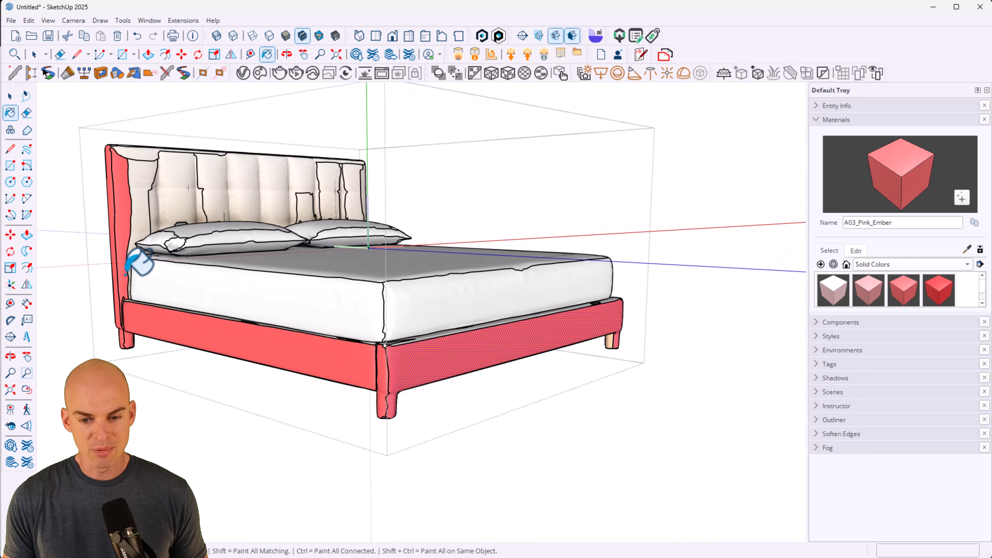
Step: Paint the headboard's tufted front panels and upper edge with A03_Pink_Ember
click(283, 205)
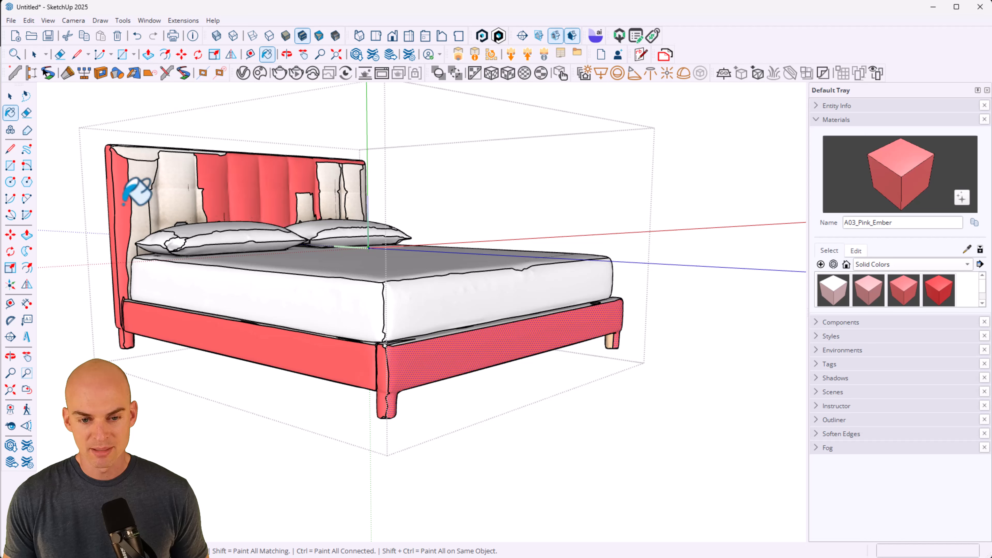
click(177, 192)
click(145, 159)
click(145, 157)
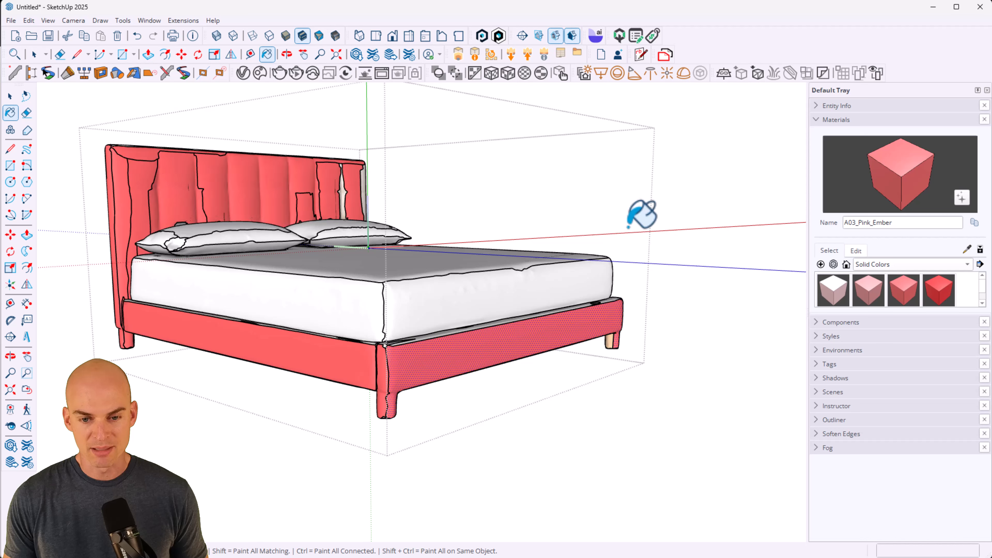
Step: Paint the mattress's top and foot-end faces with A02_Rose_Quartz
click(869, 299)
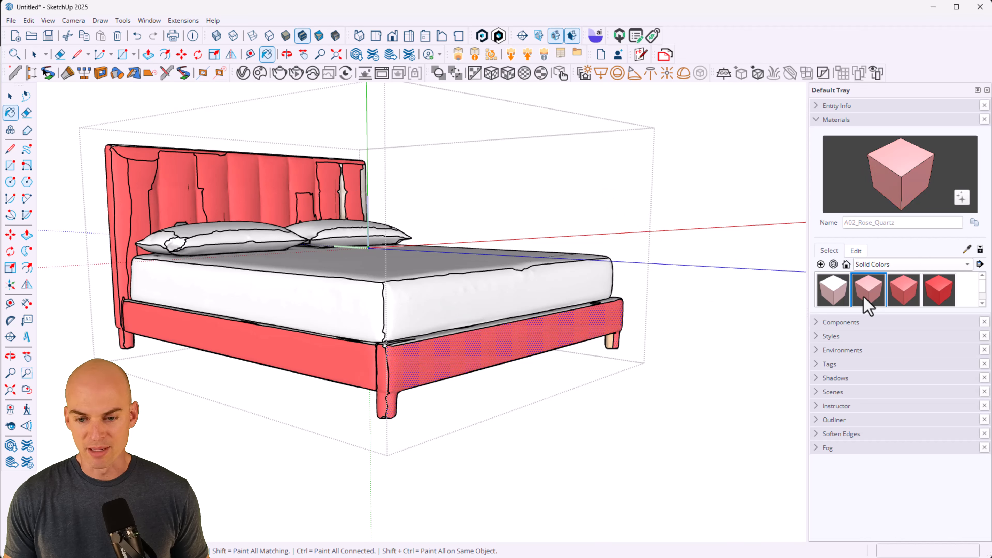
click(504, 289)
click(369, 291)
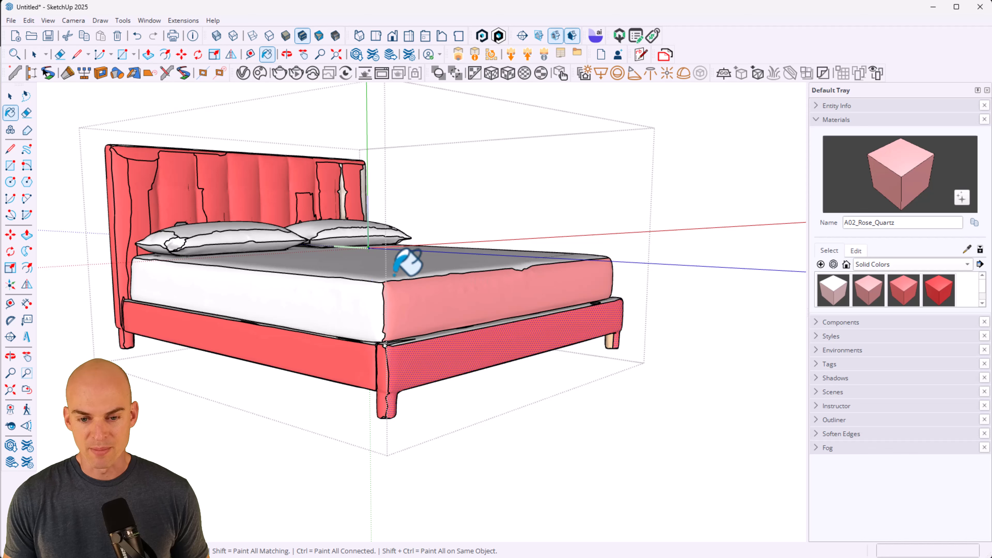
click(398, 270)
mouse_move(485, 299)
middle_down()
mouse_move(317, 337)
mouse_move(182, 348)
middle_up()
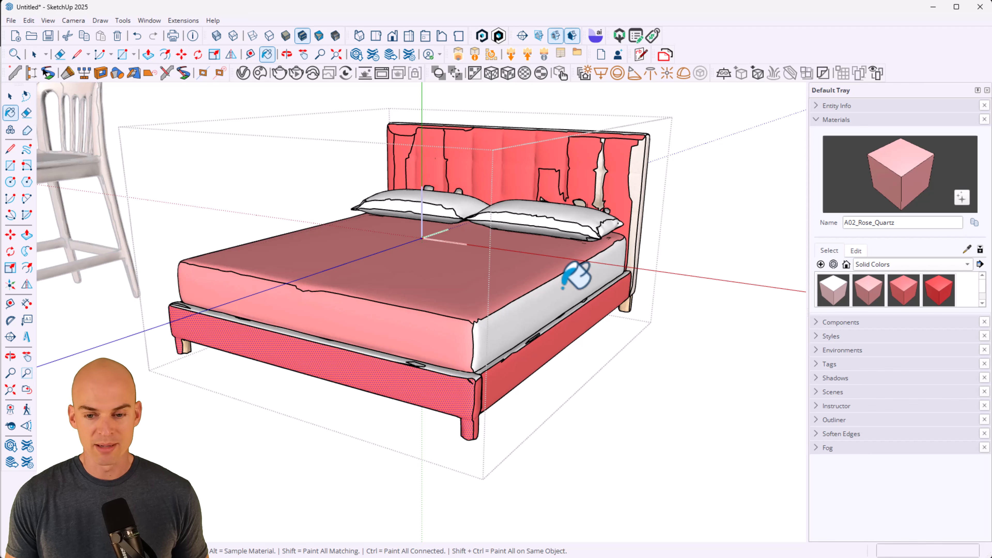
Step: Undo all the solid-color painting on the bed's frame, headboard and mattress
key(ctrl+z)
key(ctrl+z)
key(ctrl+z)
key(ctrl+z)
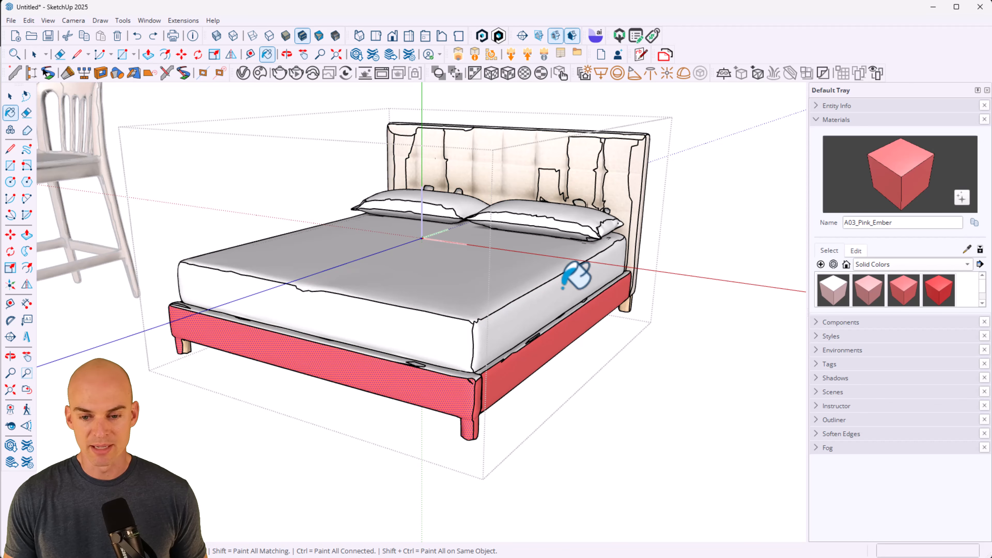
key(ctrl+z)
key(ctrl+z)
key(space)
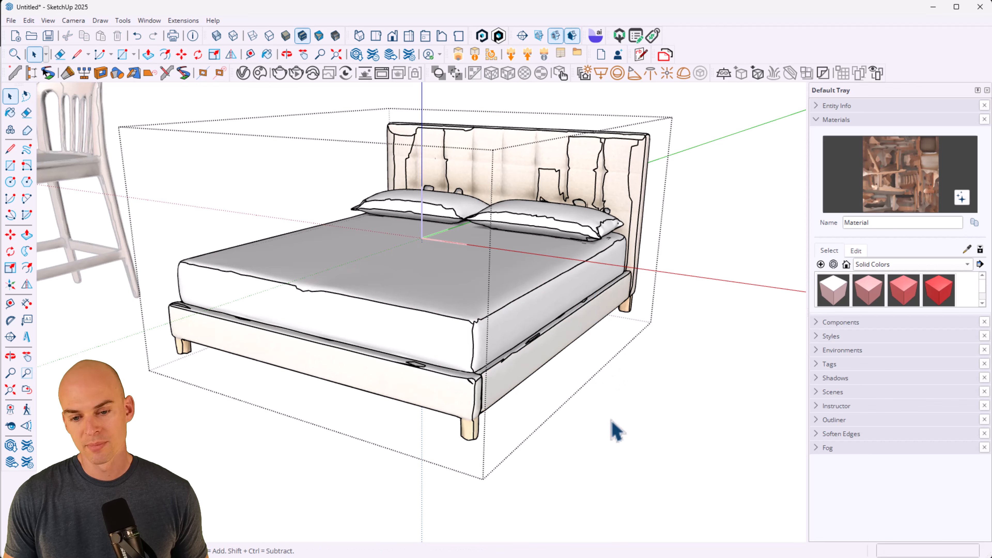
Step: Look up the bed's overall dimensions on its Pottery Barn product page in the browser and return to SketchUp
scroll(612, 420, down, 3)
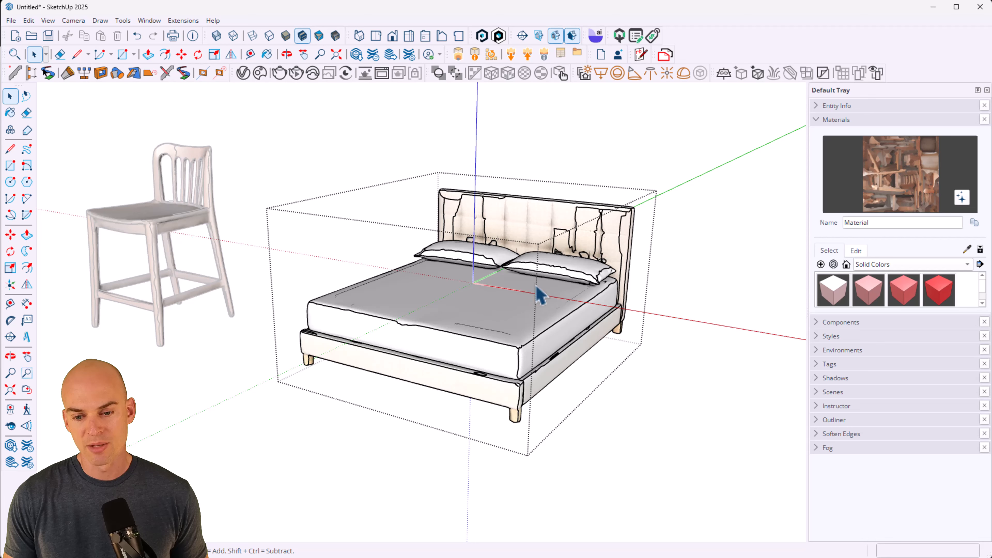
mouse_move(496, 551)
click(491, 512)
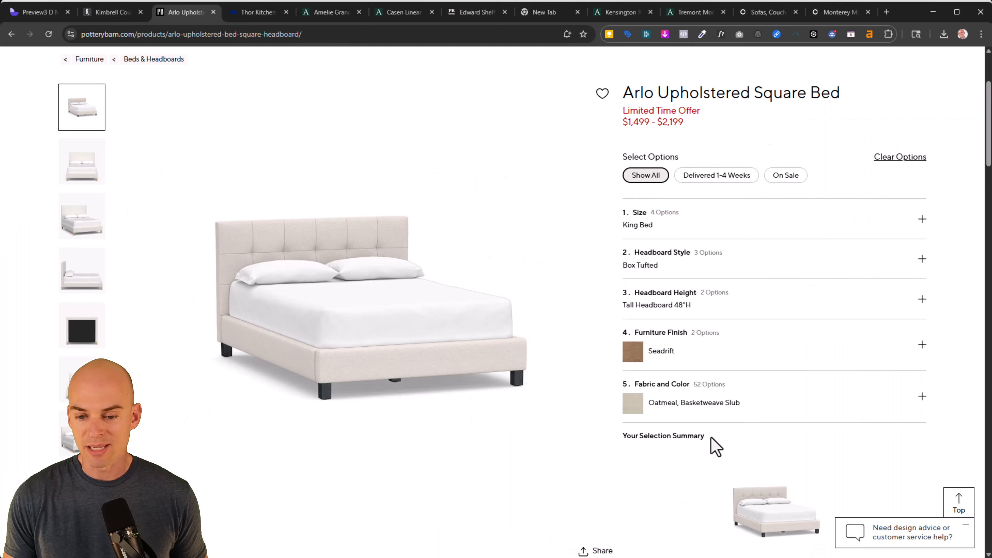
scroll(657, 325, down, 10)
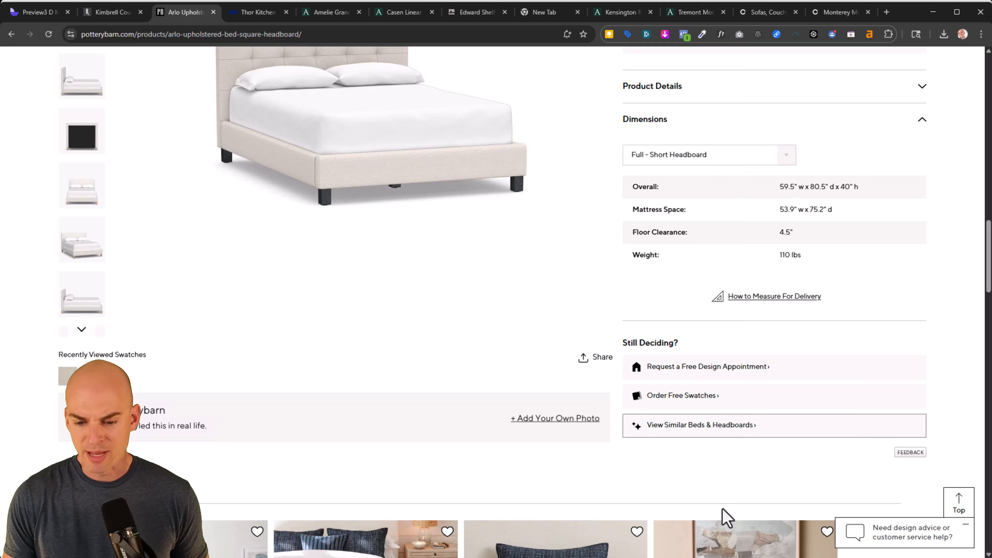
click(703, 551)
click(641, 508)
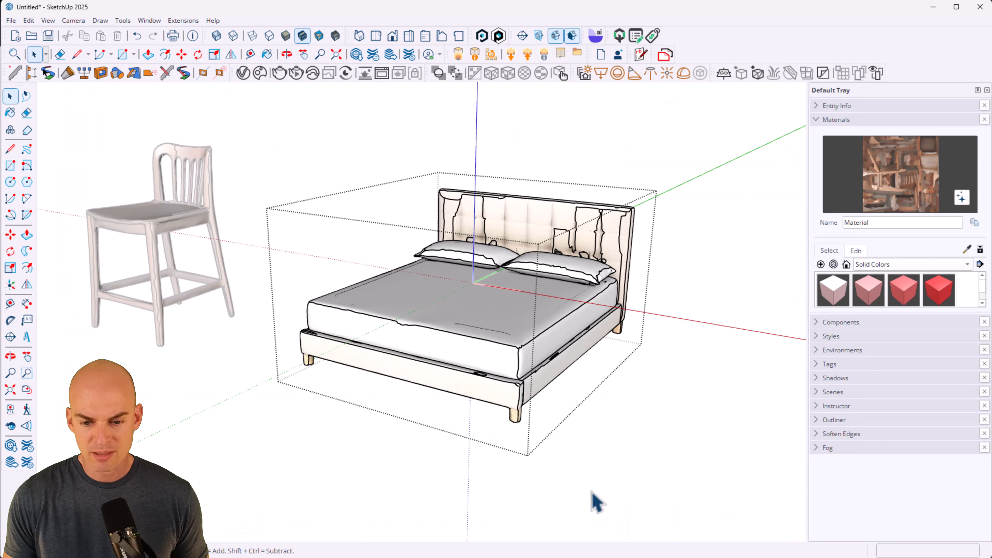
Step: Draw a 59.5-inch reference line for the bed's width from the base of a front leg along the foot end
middle_drag(594, 501, 398, 415)
scroll(474, 419, up, 3)
key(l)
click(407, 443)
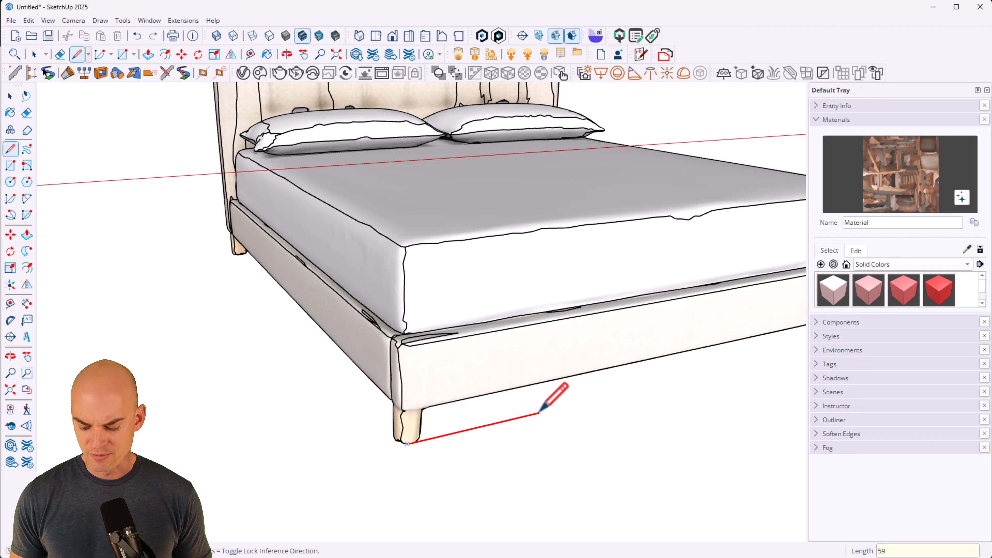
key(Return)
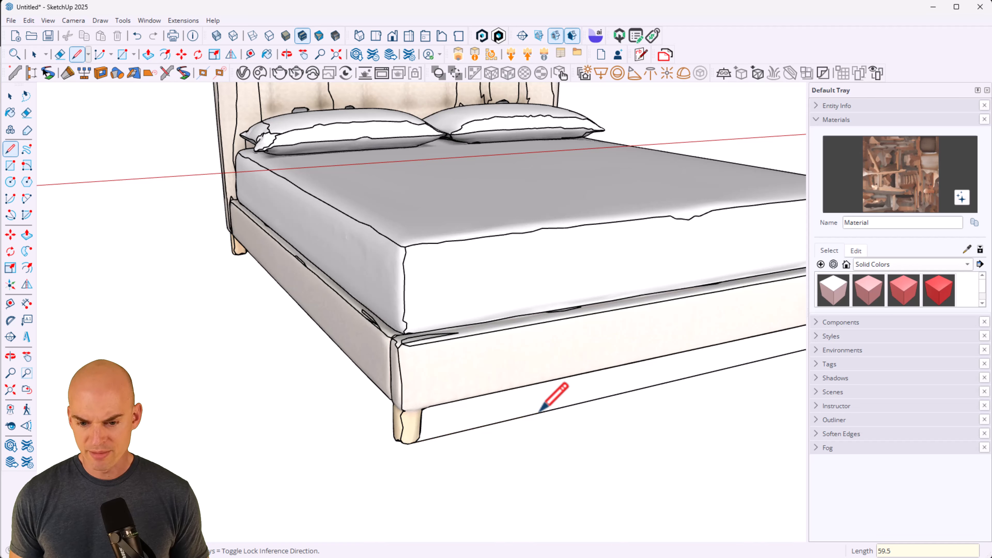
Step: View the width line against the bed, and recheck the overall depth on the product page in the browser
scroll(547, 403, down, 5)
middle_drag(528, 410, 425, 416)
scroll(425, 416, down, 2)
scroll(425, 415, down, 2)
mouse_move(686, 443)
middle_down()
mouse_move(614, 459)
mouse_move(428, 459)
mouse_move(390, 448)
middle_up()
key(alt+Tab)
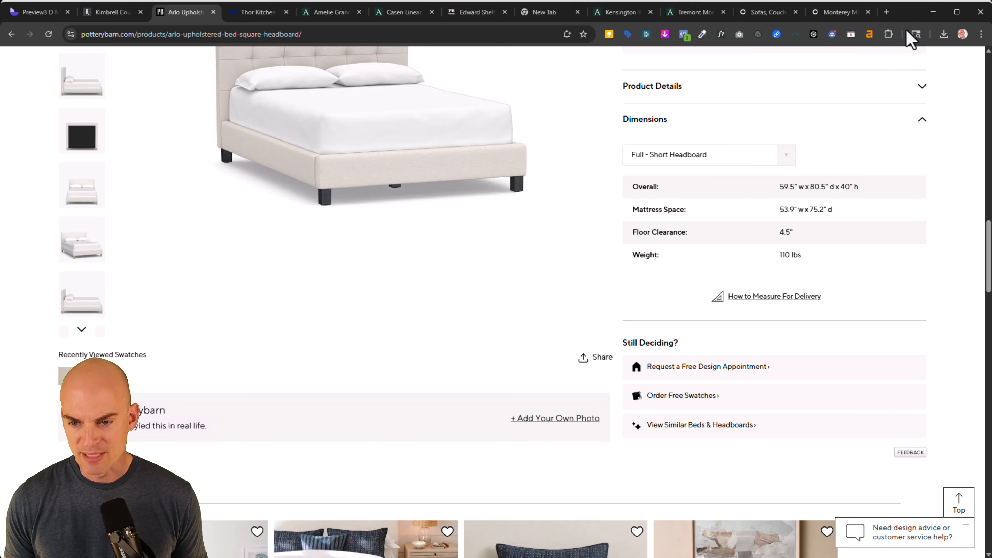
click(933, 11)
Step: Draw an 80.5-inch reference line for the bed's depth along the green axis from the width line's free end
middle_drag(454, 474, 567, 454)
scroll(606, 426, down, 2)
middle_drag(605, 426, 576, 491)
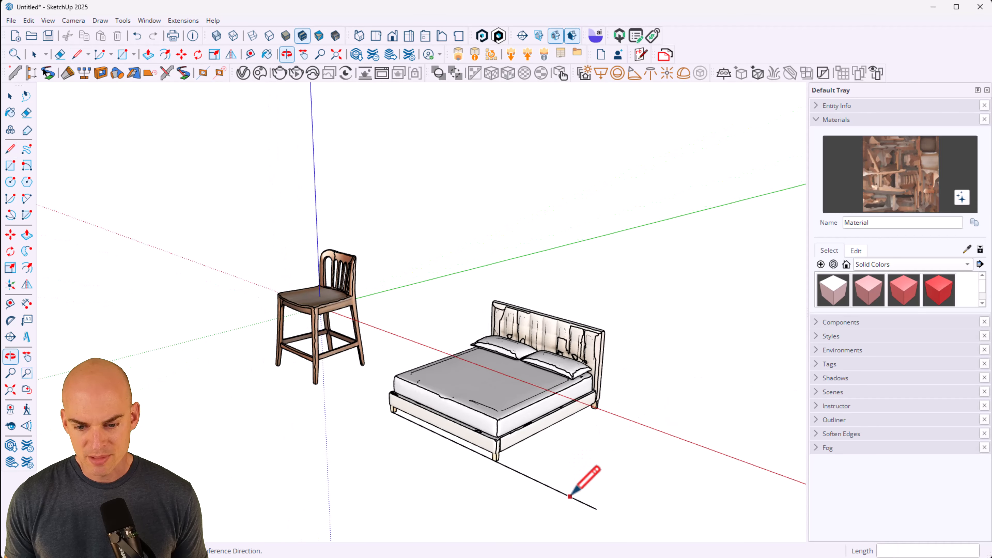
click(596, 509)
text(80)
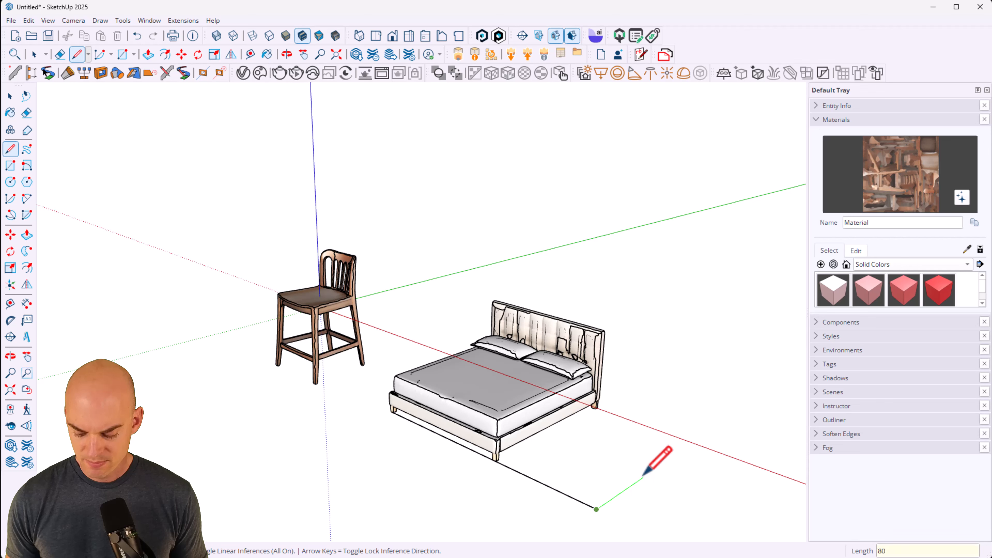
text(.5)
key(Return)
key(space)
Step: Scale the bed's width and depth to meet the free ends of the 59.5-inch and 80.5-inch reference lines
click(515, 422)
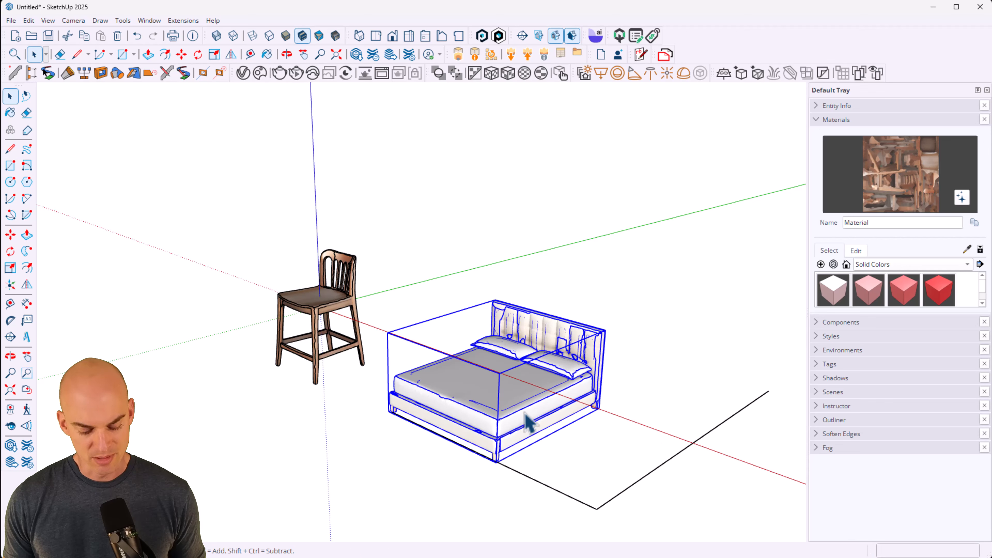
key(s)
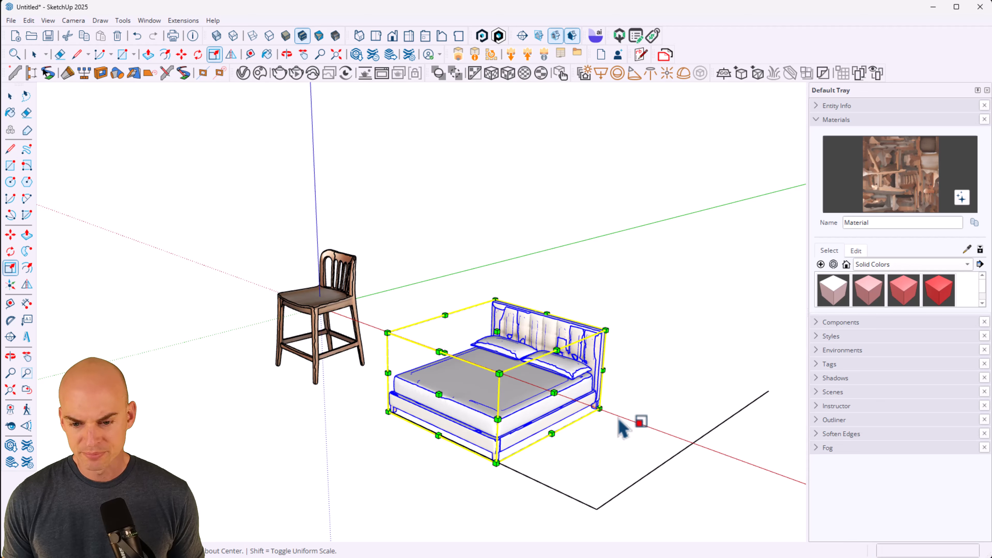
drag(623, 427, 612, 521)
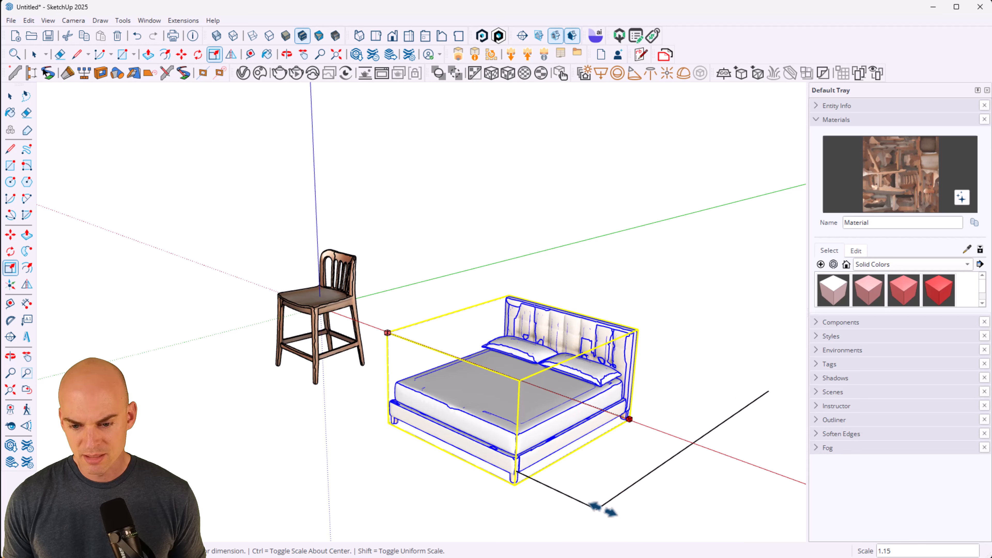
key(Escape)
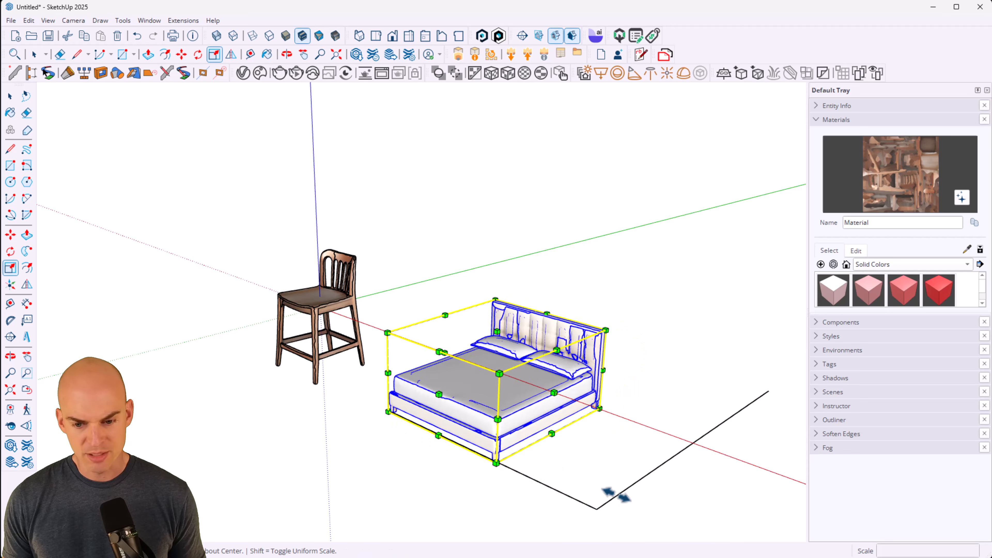
drag(550, 392, 598, 513)
middle_drag(598, 514, 405, 362)
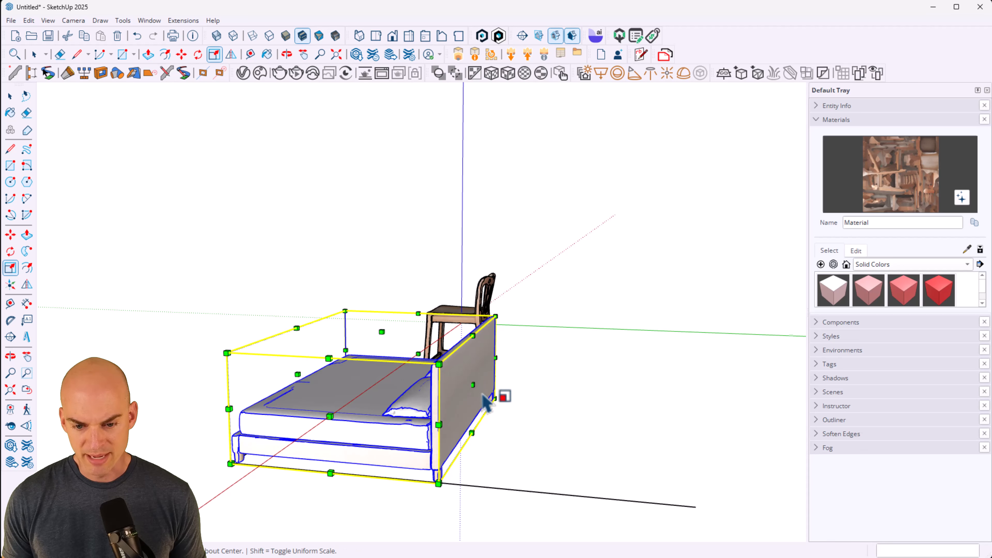
drag(472, 385, 697, 507)
middle_drag(394, 437, 549, 426)
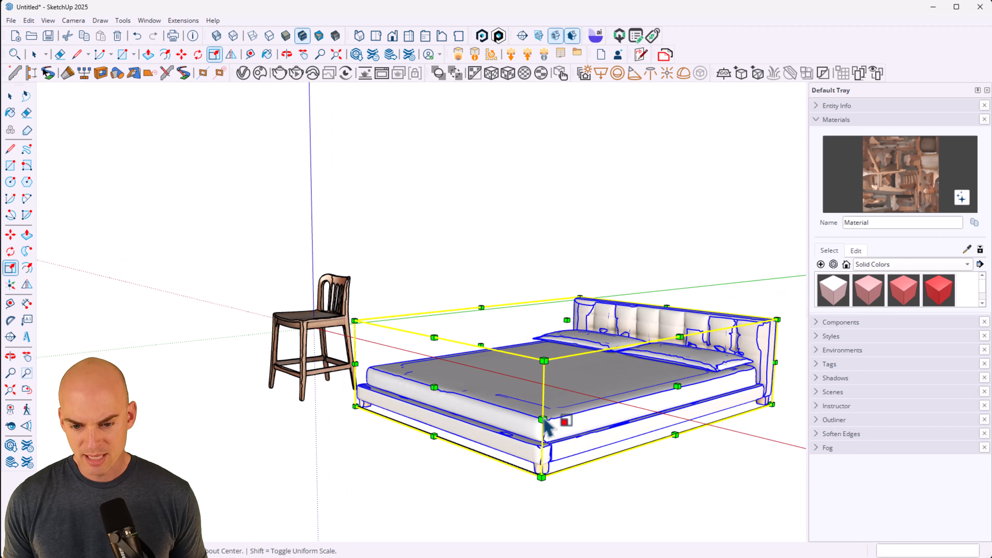
Step: Recheck the overall height on the bed's product page in the browser, and scale the bed's height in SketchUp to 40 inches
key(alt+Tab)
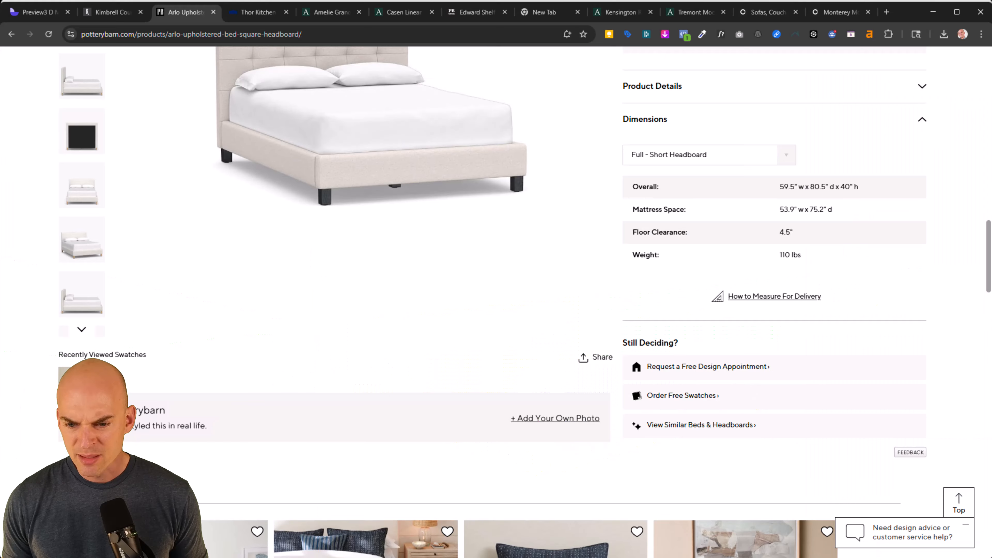
key(alt+Tab)
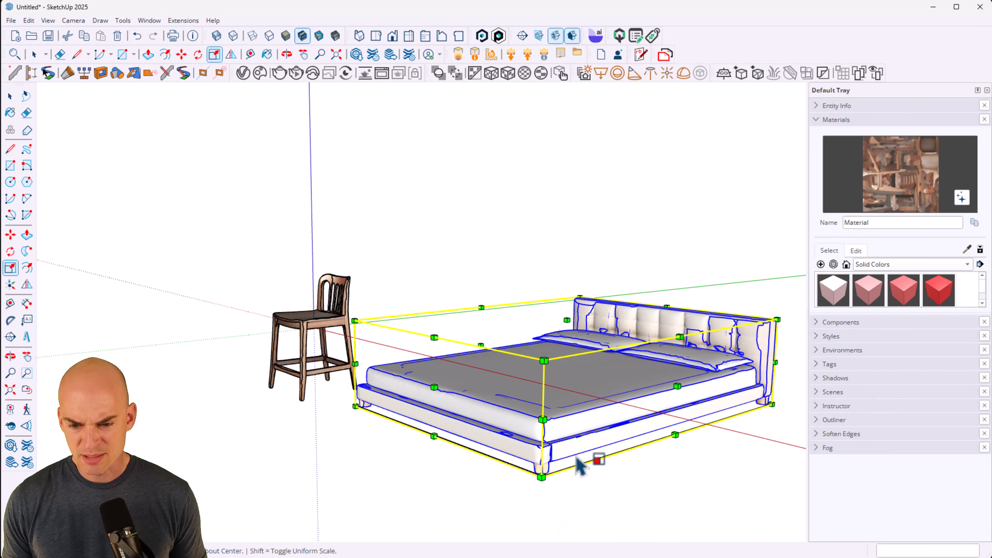
drag(567, 320, 565, 293)
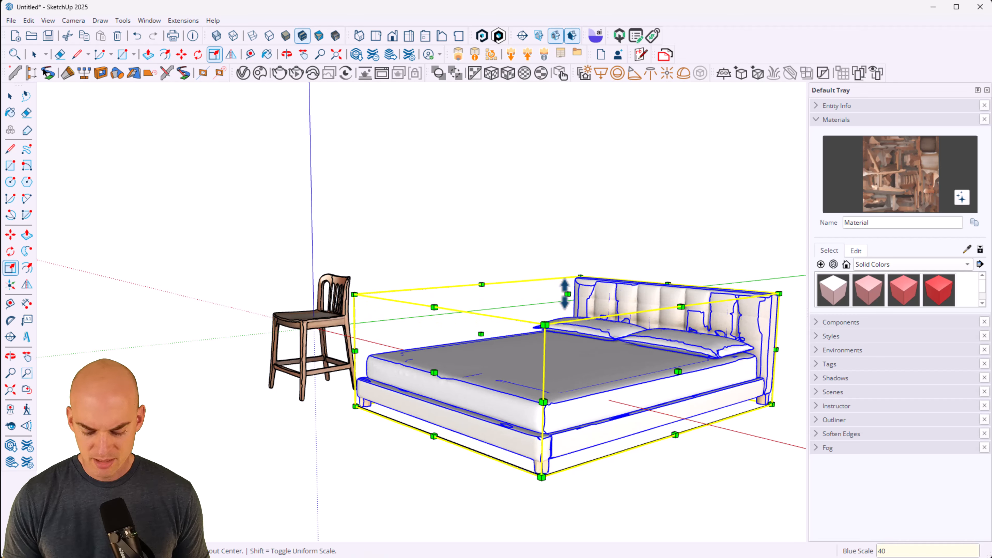
key(Return)
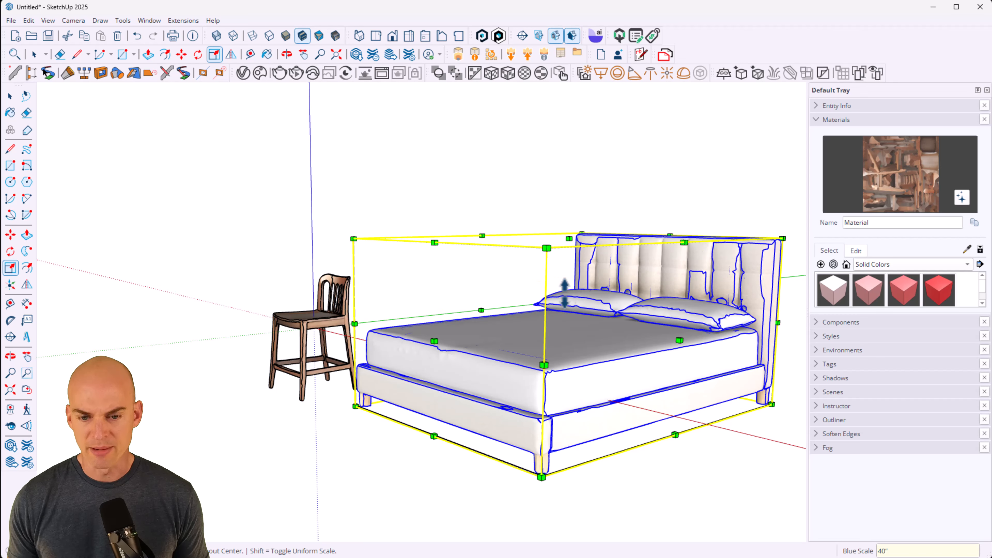
key(space)
click(436, 204)
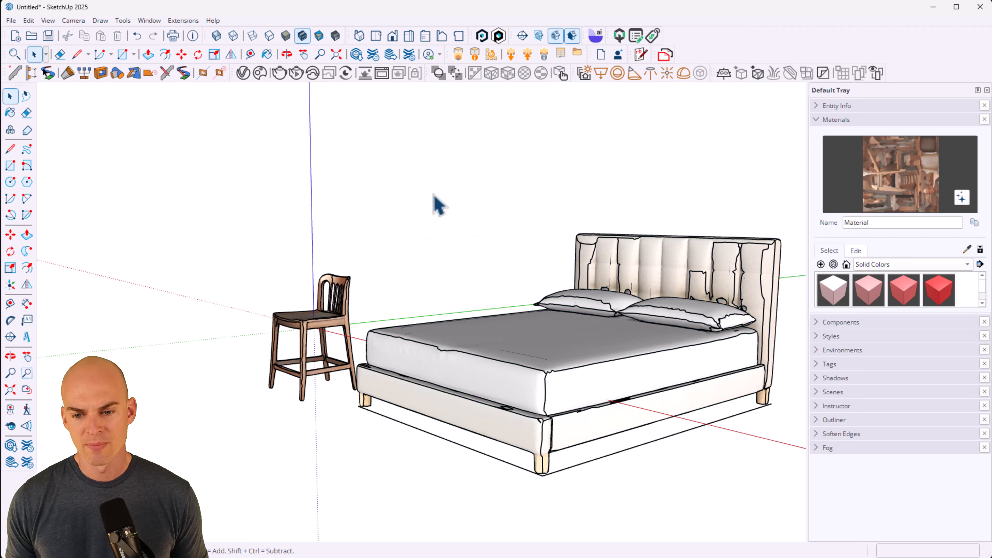
Step: Inspect the resized bed's proportions beside the counter stool from several angles
scroll(327, 295, down, 2)
middle_drag(327, 295, 444, 333)
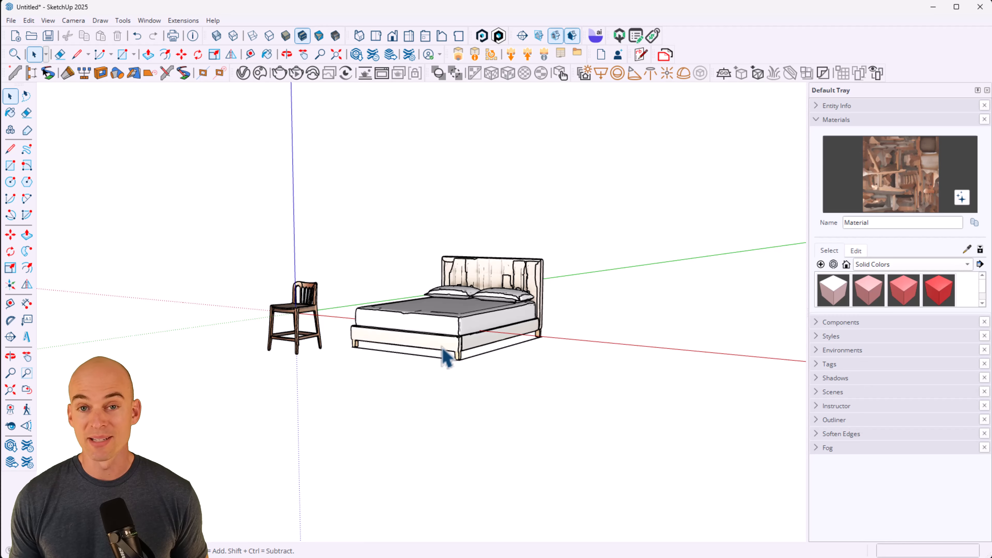
scroll(447, 358, up, 5)
middle_drag(450, 332, 355, 406)
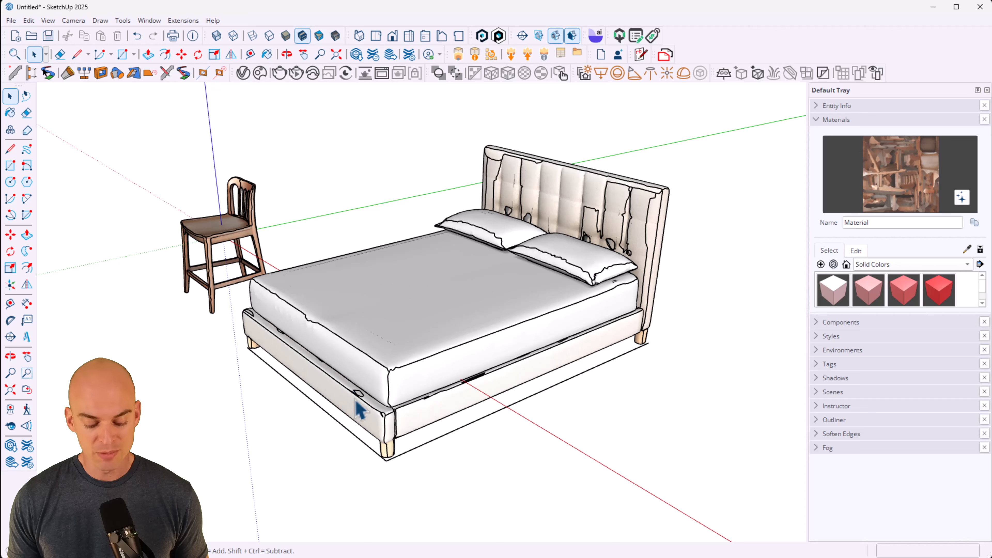
scroll(460, 403, down, 3)
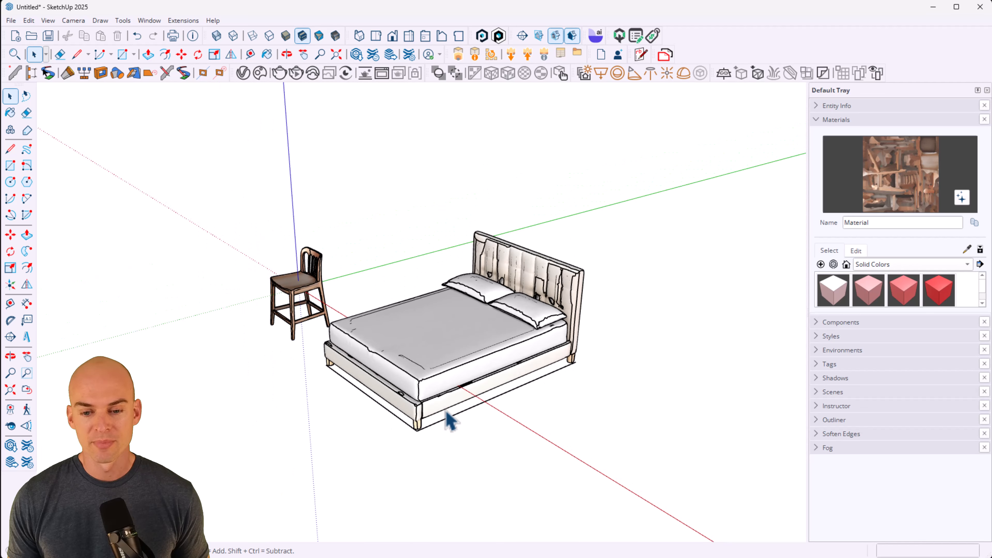
middle_drag(430, 483, 579, 401)
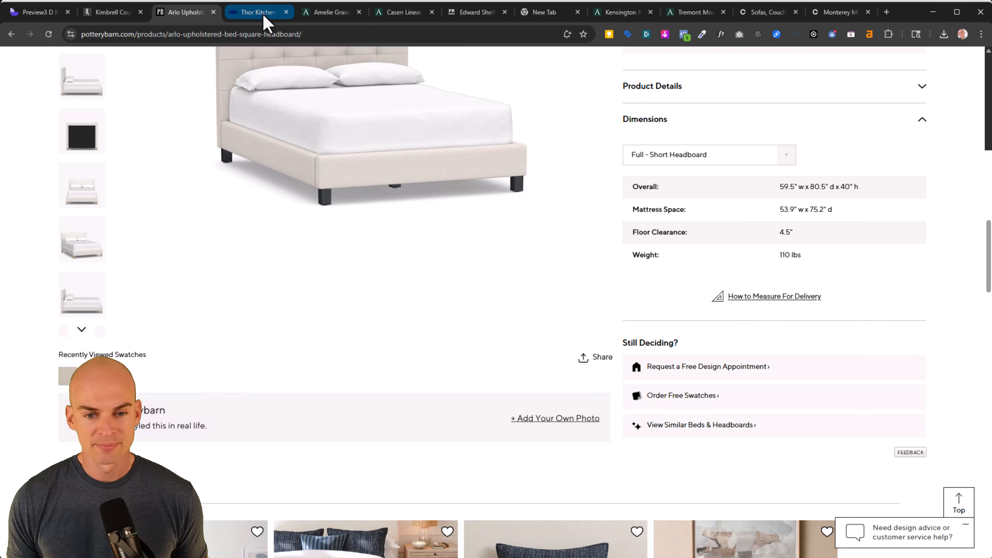
Step: View the Thor Kitchen gas range's Lowe's page in the browser, and generate a 3D model from imgi_196_14906688.jpeg in identic.ai
click(264, 17)
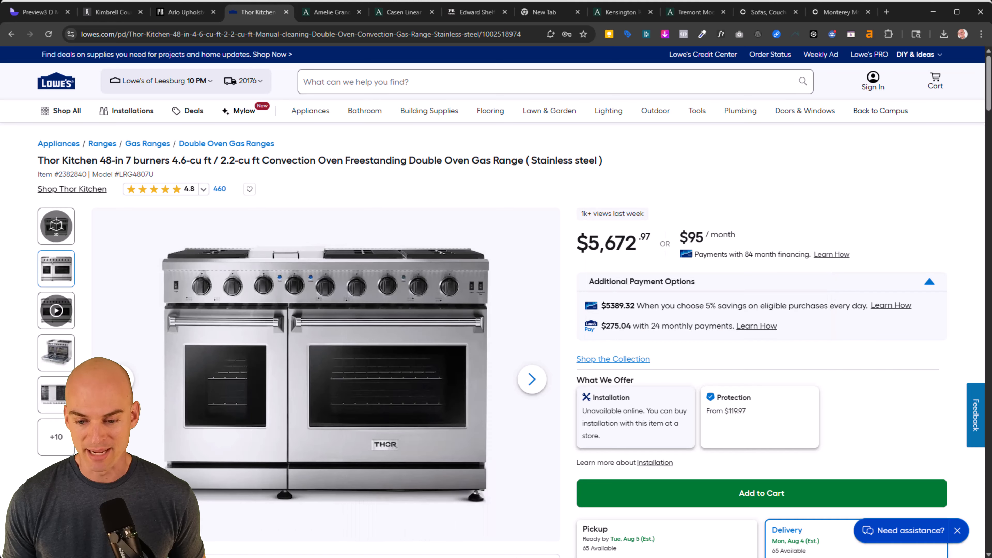
click(698, 533)
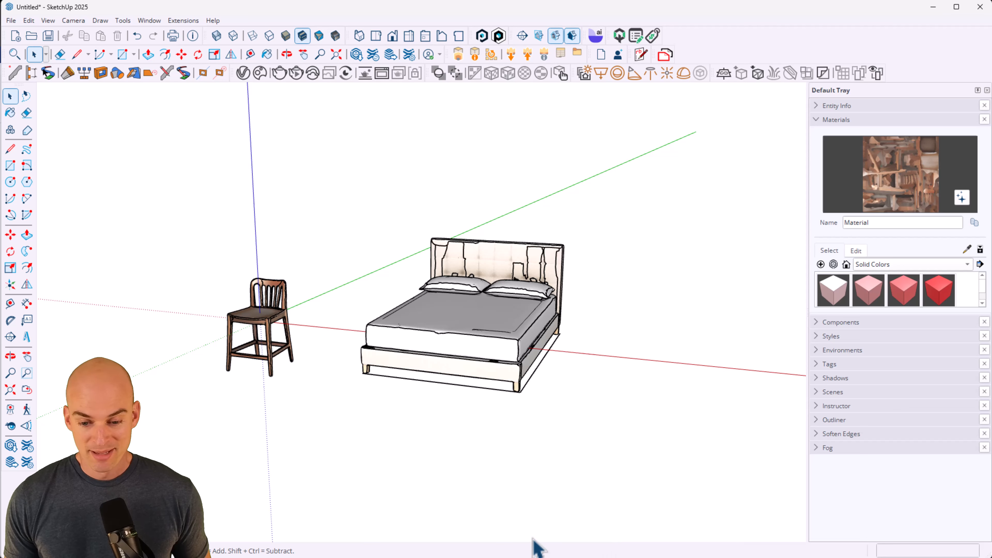
key(alt+Tab)
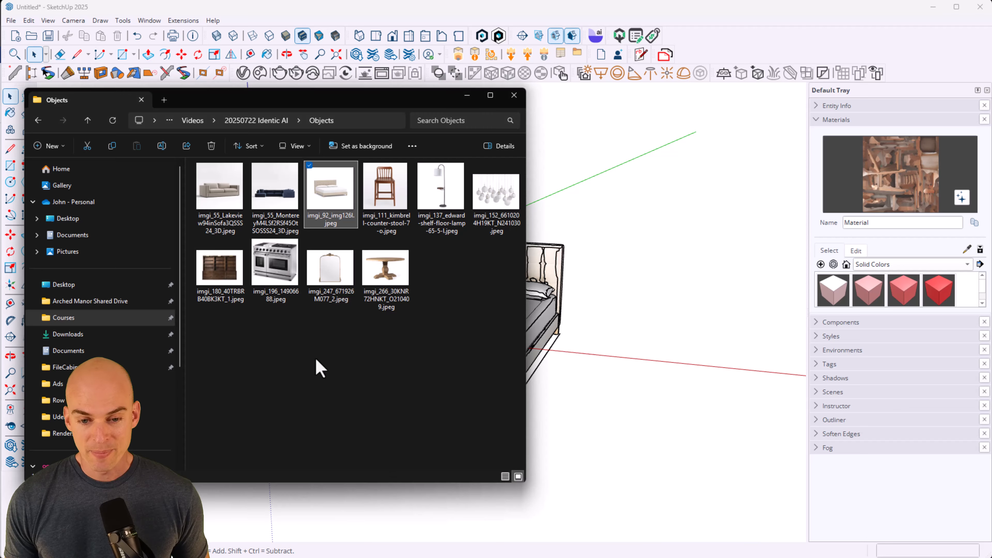
click(276, 266)
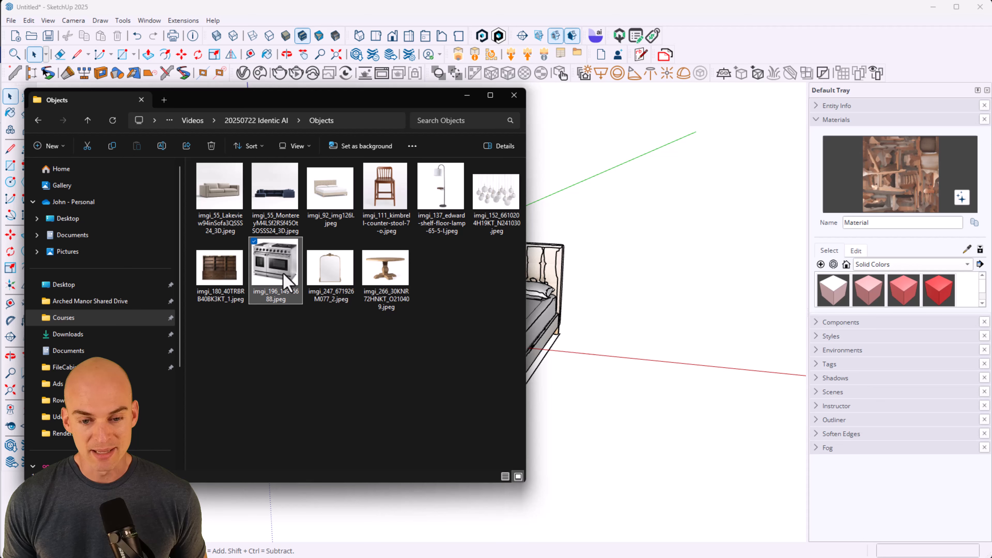
click(617, 54)
key(alt+Tab)
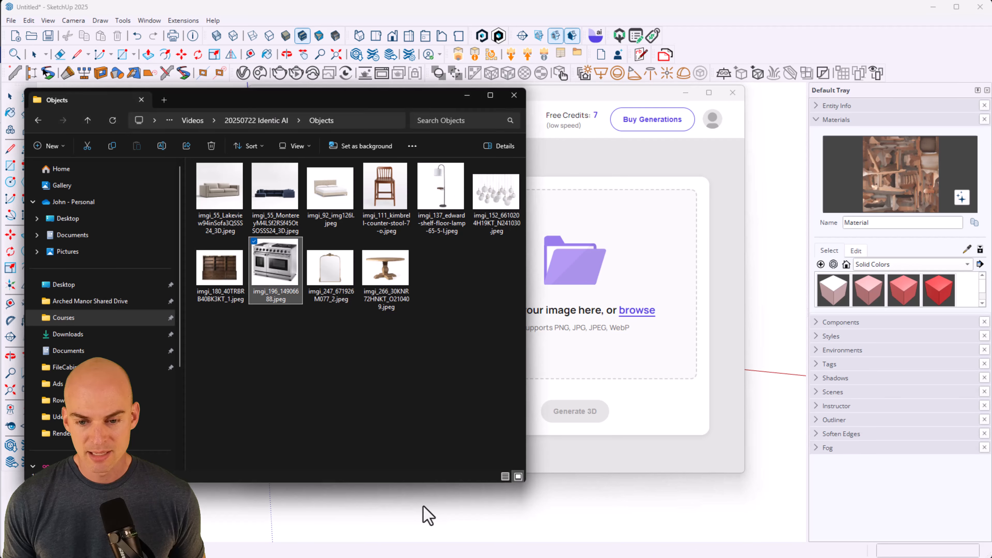
drag(261, 288, 613, 275)
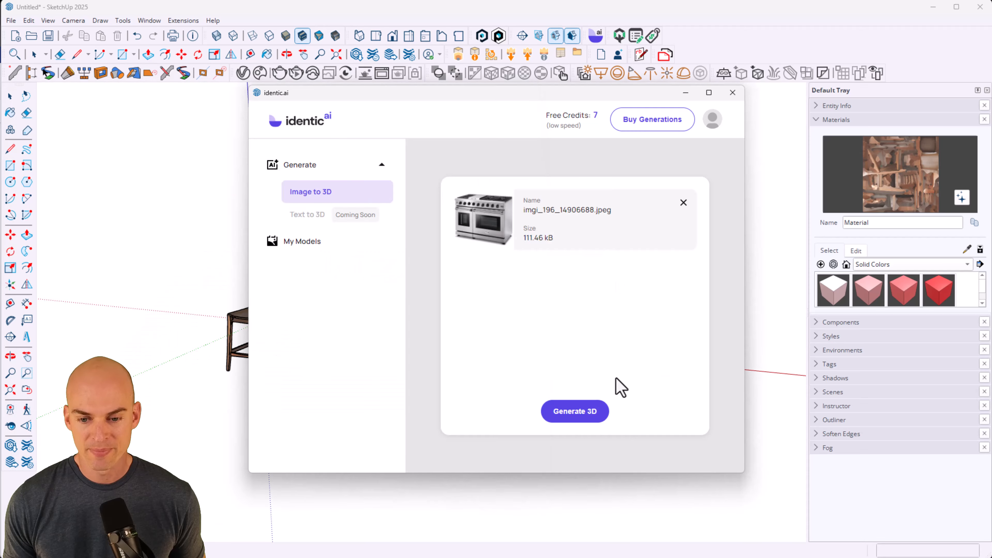
click(593, 410)
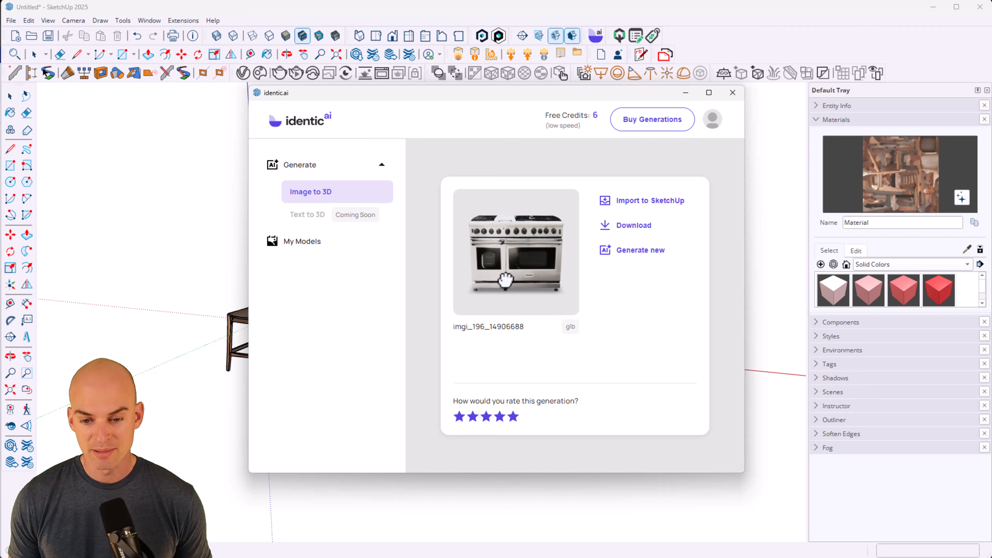
Step: Preview the generated range, import it into SketchUp and move it about 15' 4" along the red axis past the bed
mouse_move(505, 281)
mouse_down()
mouse_move(547, 286)
mouse_move(522, 273)
mouse_move(514, 288)
mouse_move(489, 284)
mouse_move(505, 275)
mouse_up()
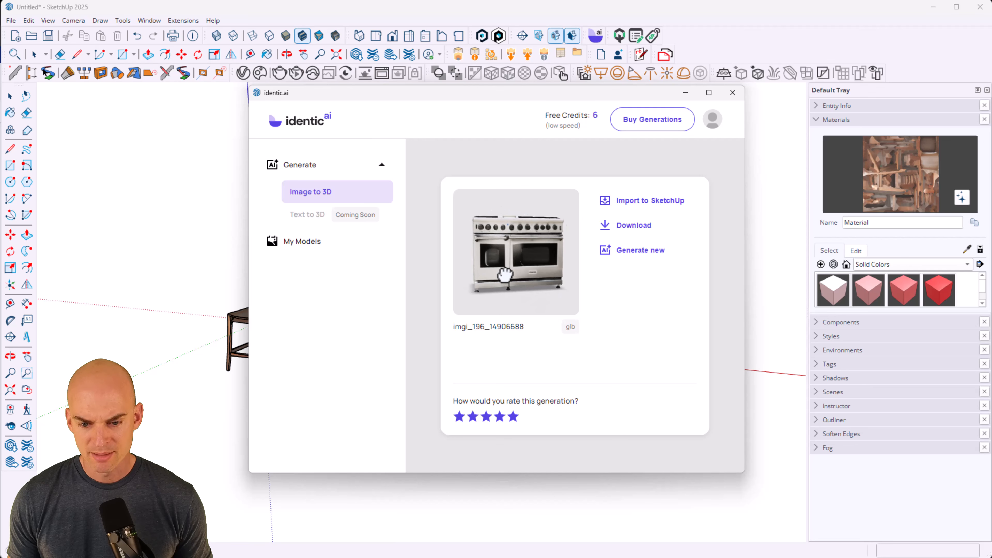
click(629, 201)
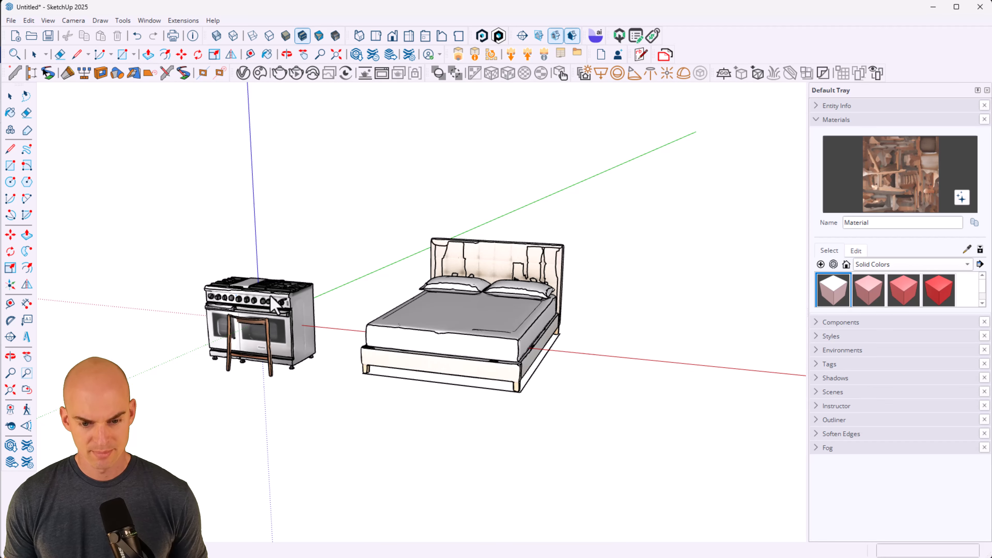
click(263, 314)
key(m)
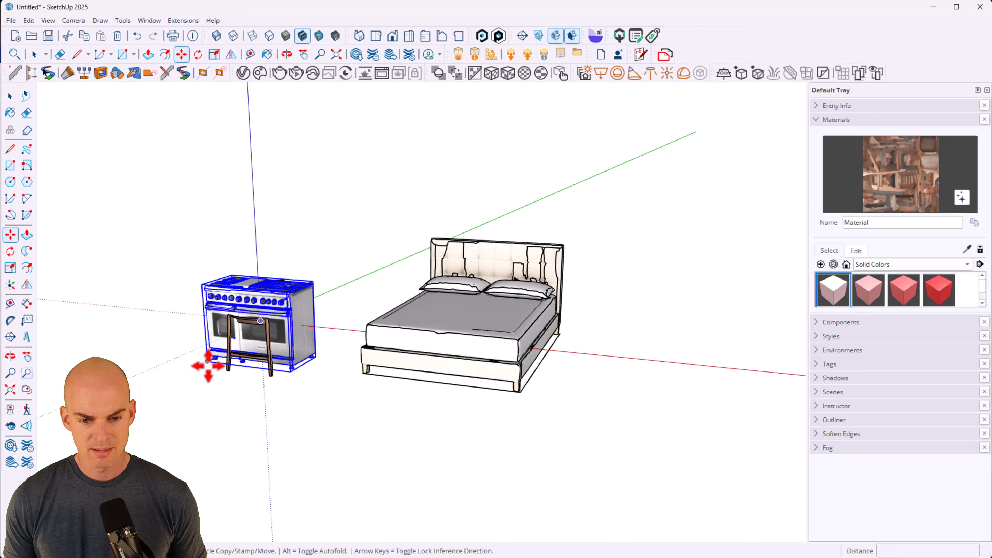
click(207, 366)
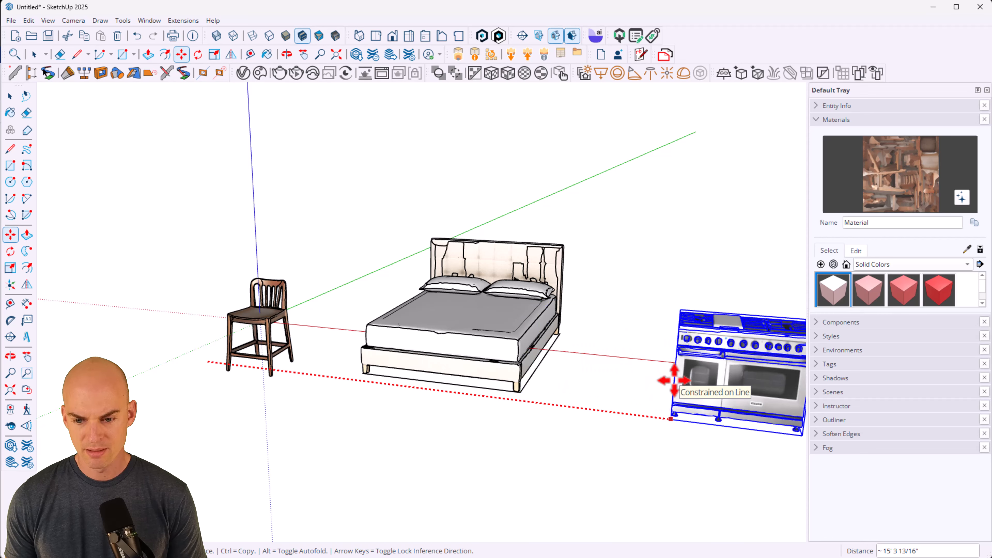
click(675, 379)
Step: Inspect the textured range's front and side up close, and switch the face style to shaded without textures
middle_drag(709, 426, 539, 365)
scroll(442, 344, up, 8)
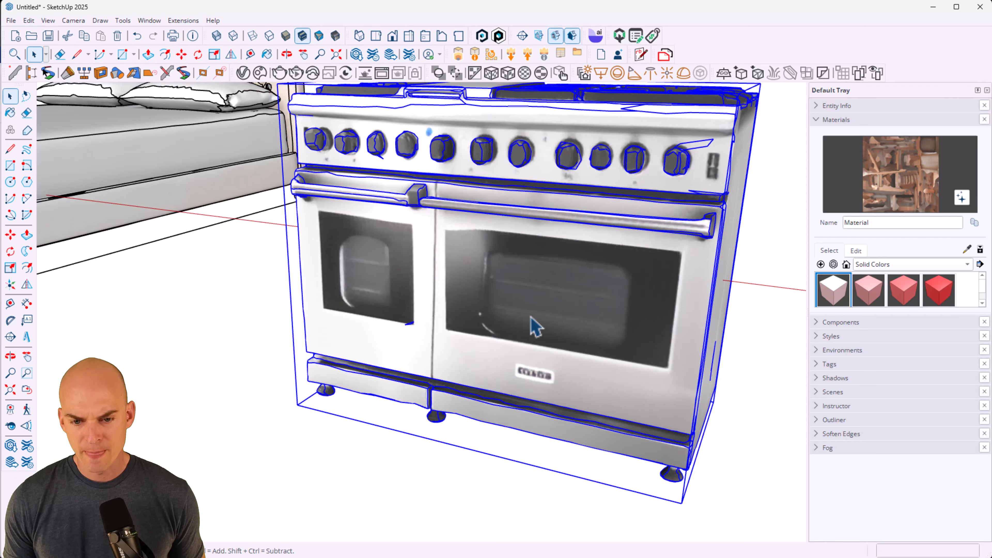
middle_drag(472, 222, 548, 249)
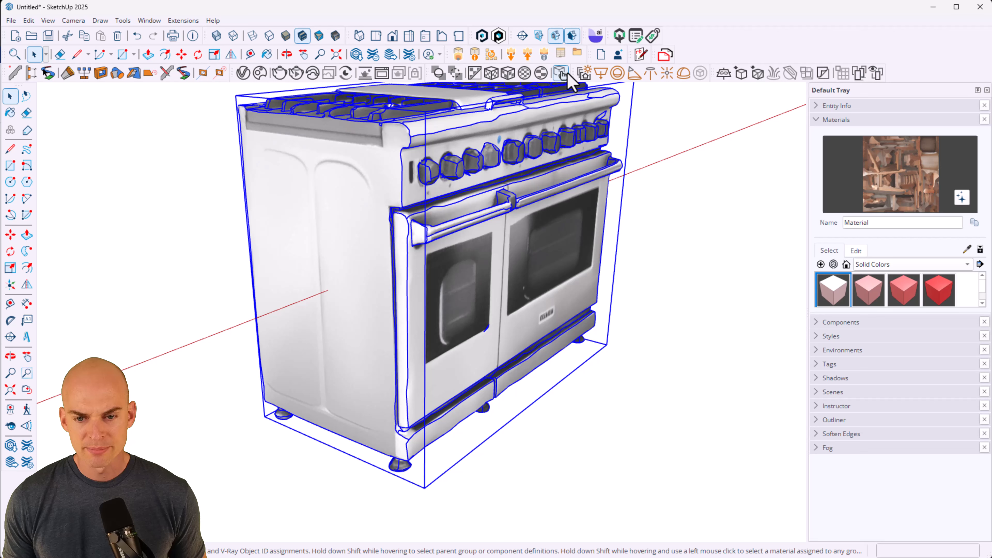
click(273, 38)
click(285, 36)
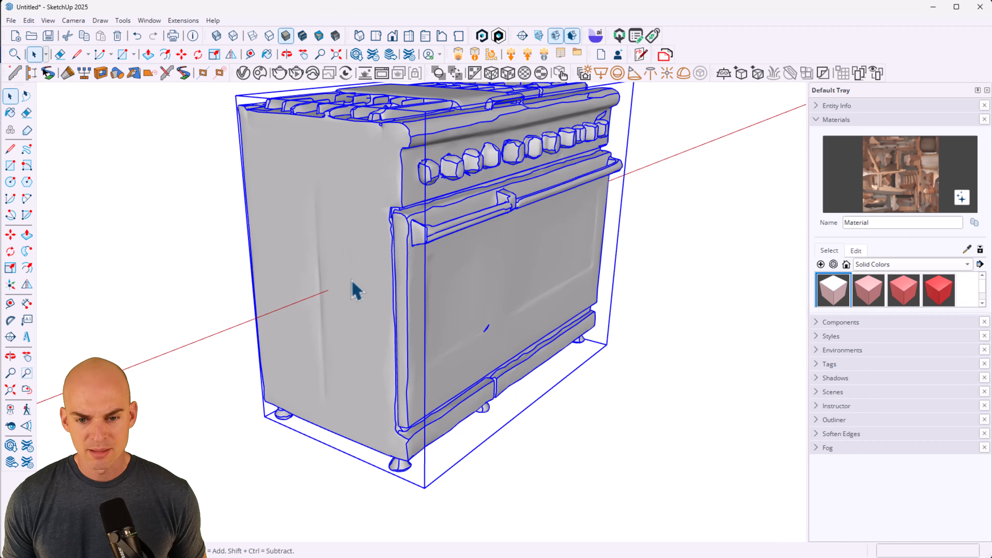
click(116, 286)
Step: Examine the untextured range's geometry, including the burner grates, control knobs, door handles and feet
middle_drag(377, 306, 437, 187)
scroll(436, 127, up, 4)
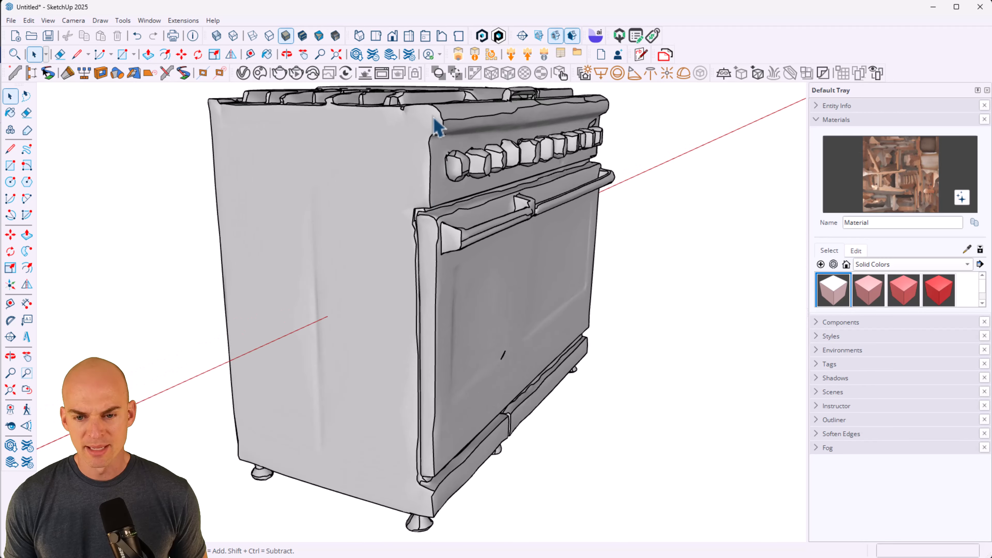
middle_drag(573, 264, 35, 332)
key(space)
middle_drag(270, 260, 484, 263)
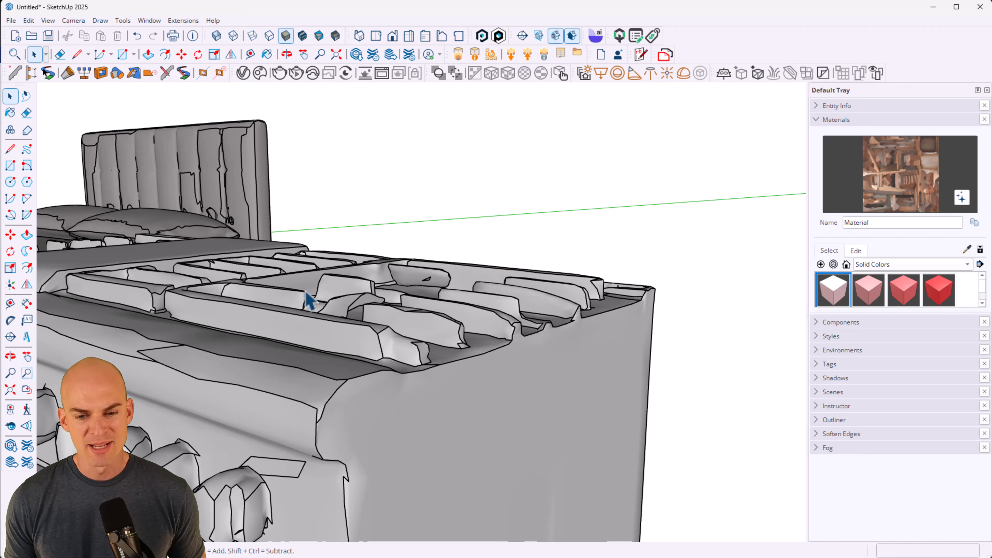
shift+middle_drag(259, 381, 414, 187)
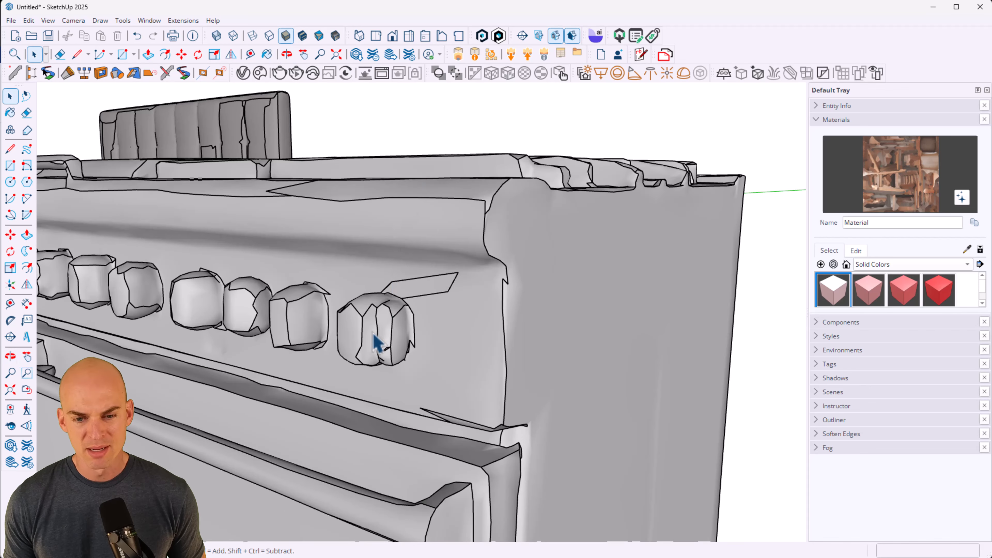
shift+middle_drag(373, 333, 451, 220)
scroll(469, 217, down, 3)
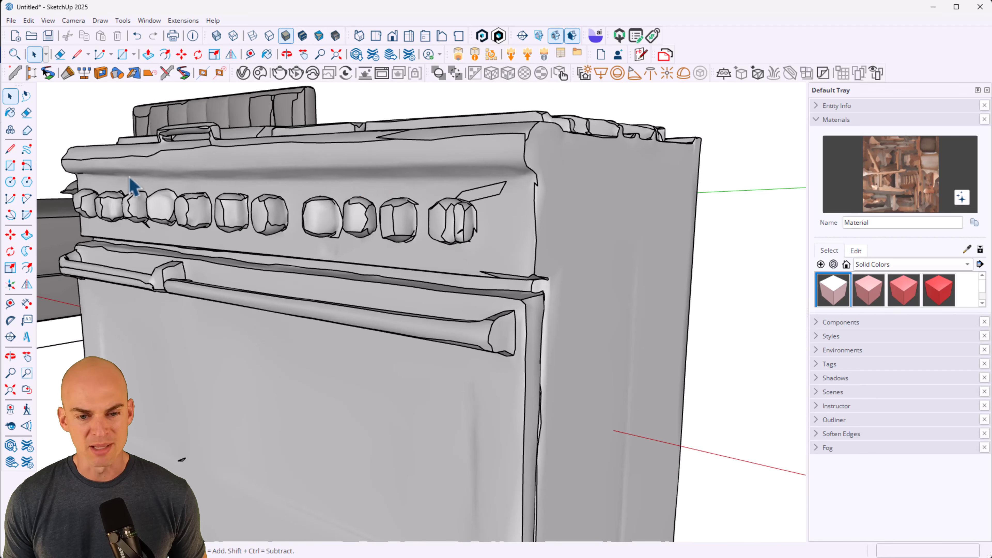
shift+middle_drag(581, 505, 481, 327)
scroll(481, 326, down, 3)
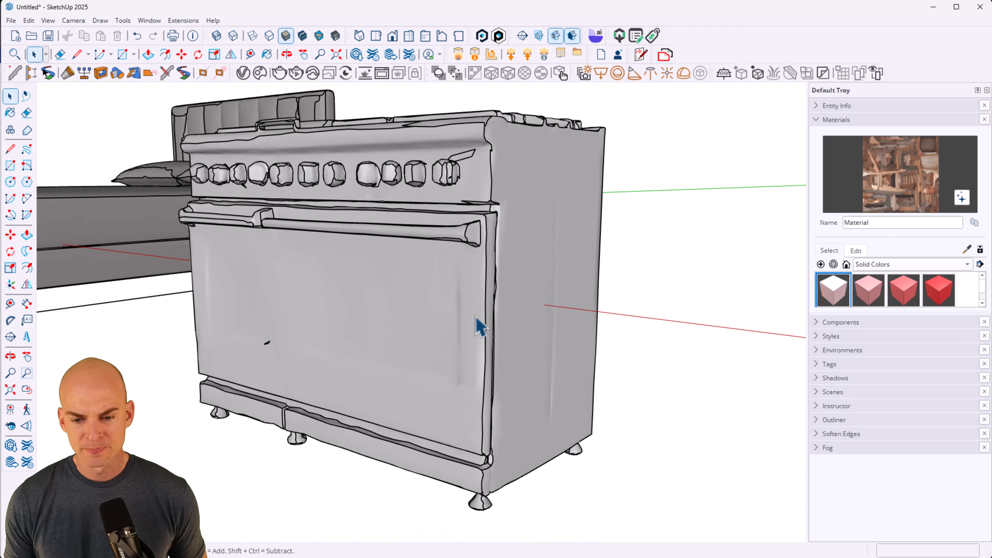
middle_drag(471, 518, 472, 122)
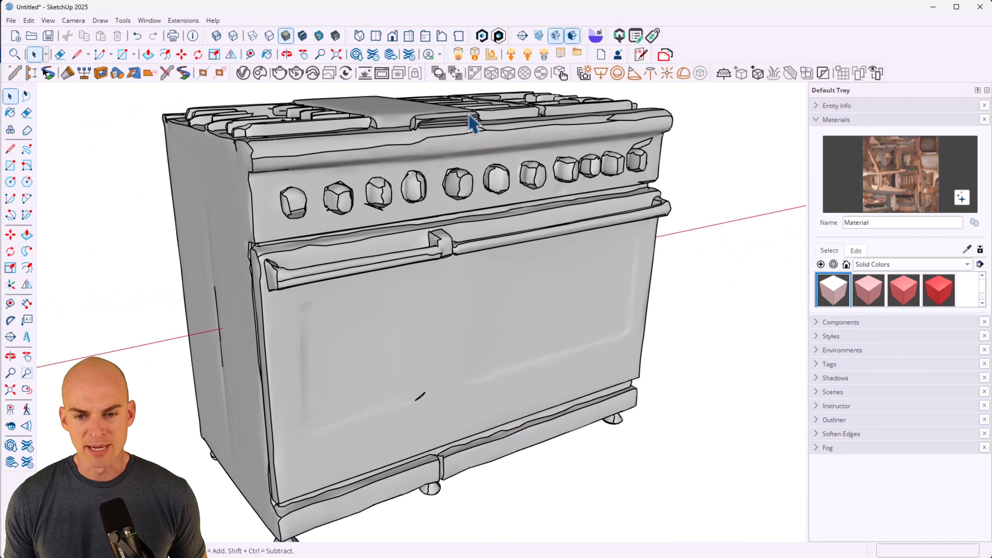
Step: Switch the face style back to shaded with textures, open the range for editing and select its oven front face
click(307, 36)
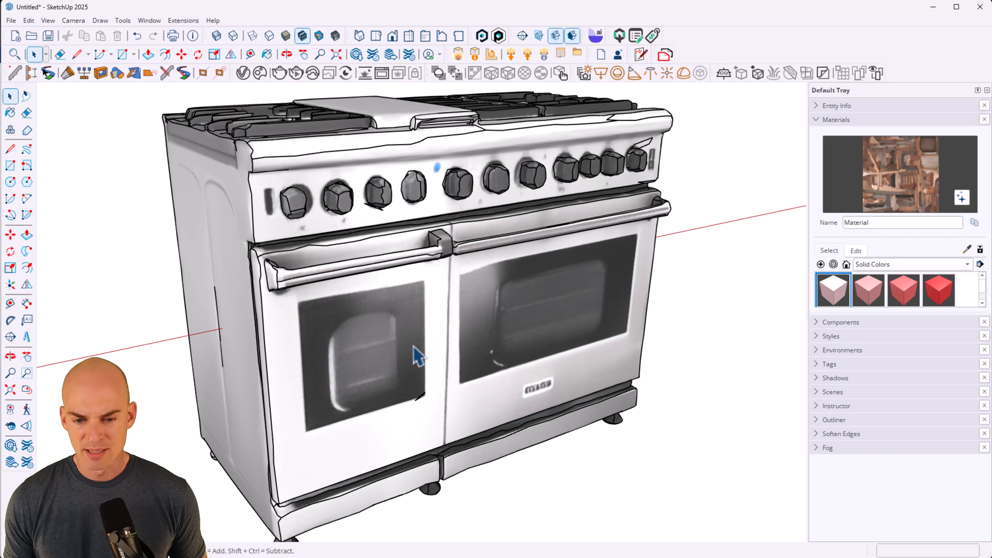
click(378, 333)
double_click(373, 344)
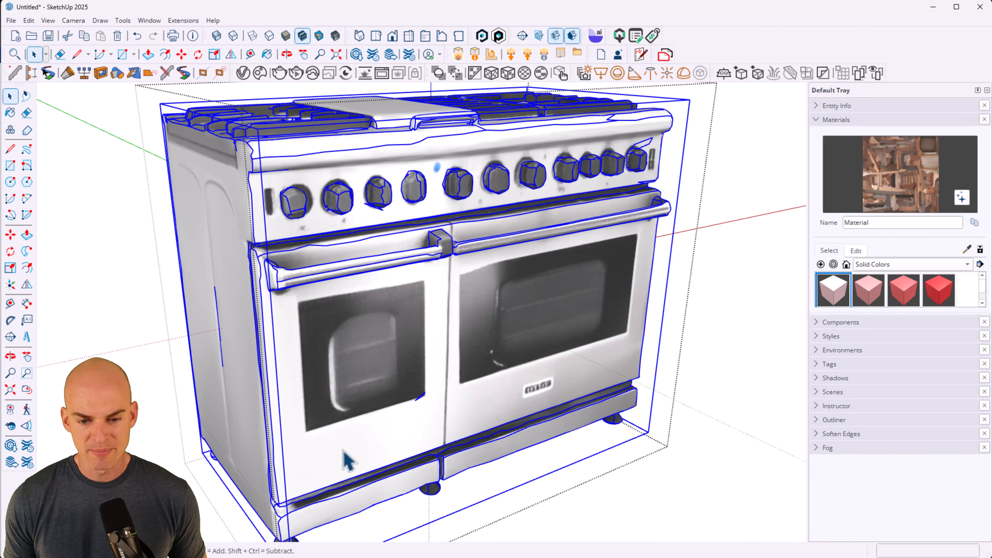
double_click(354, 446)
double_click(357, 450)
click(360, 450)
double_click(362, 450)
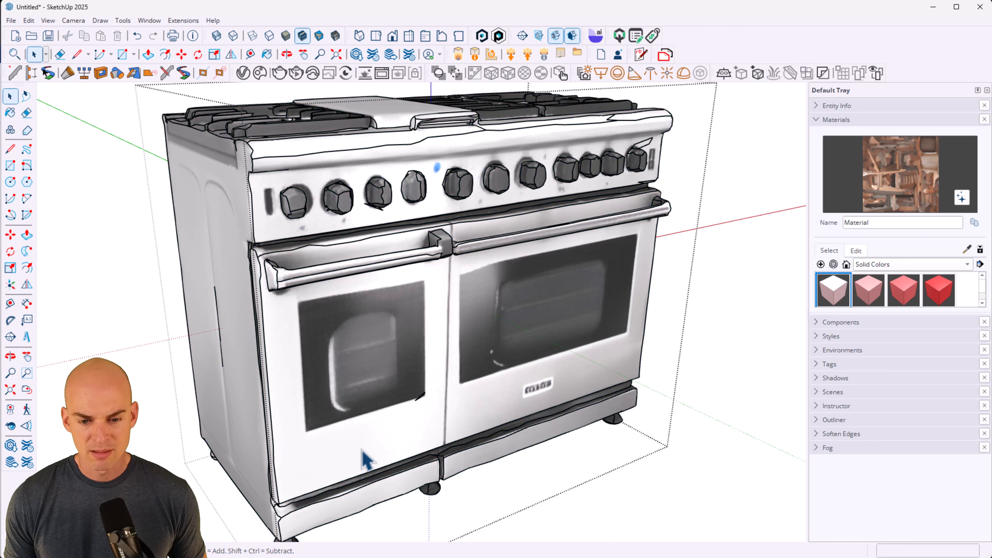
click(361, 450)
double_click(362, 451)
click(359, 451)
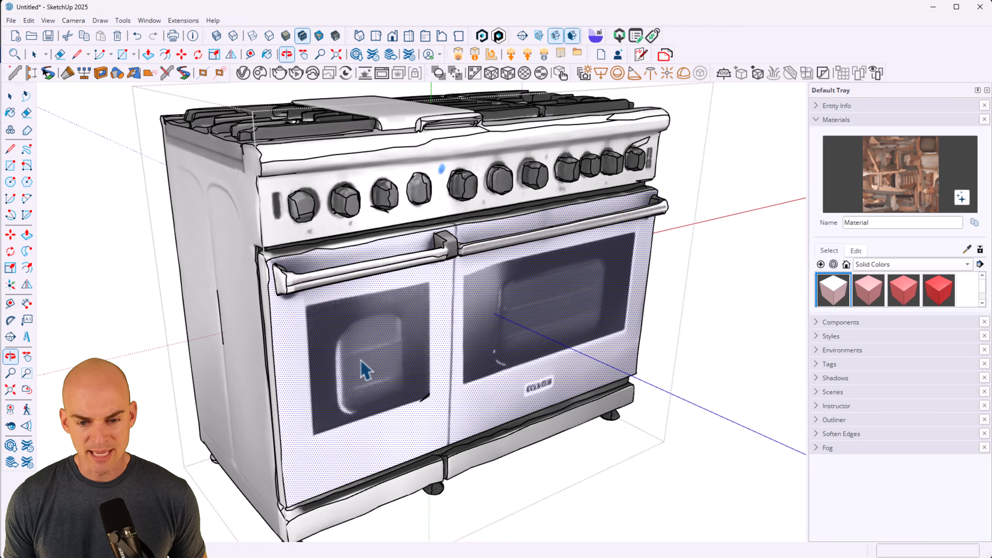
Step: Inspect the oven front's texture, try to paint the face with A03_Pink_Ember, and undo the paint
key(o)
scroll(372, 360, up, 6)
middle_drag(400, 336, 468, 280)
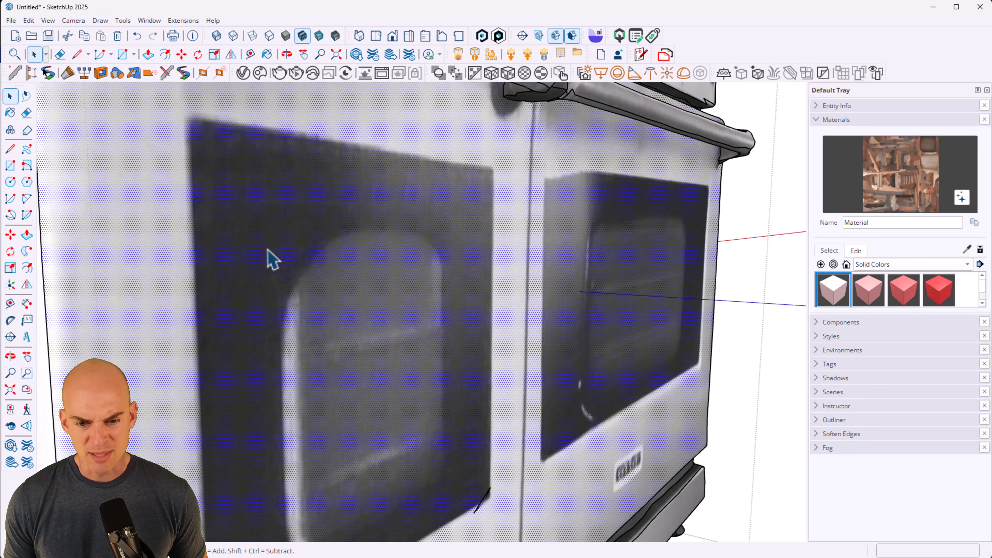
scroll(325, 273, down, 5)
scroll(328, 267, up, 2)
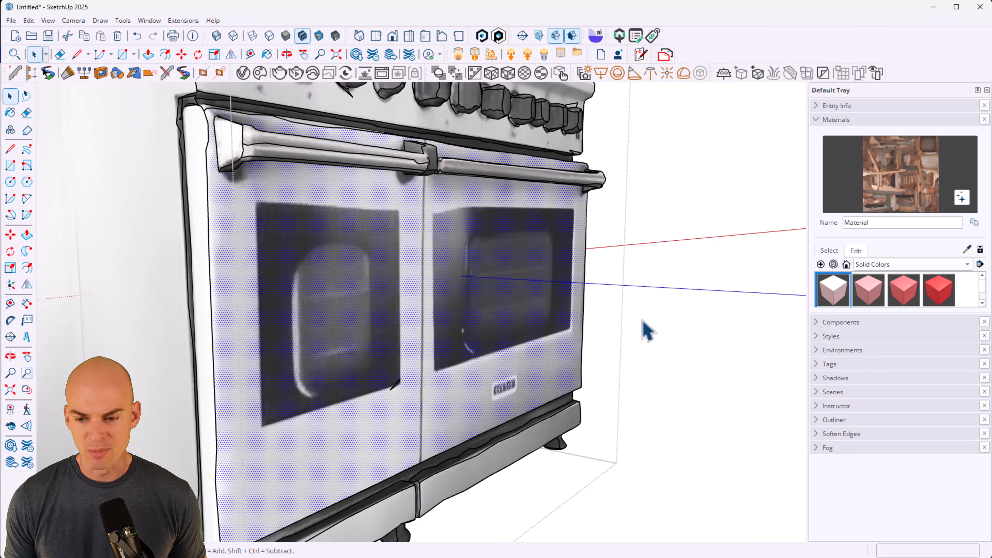
click(900, 300)
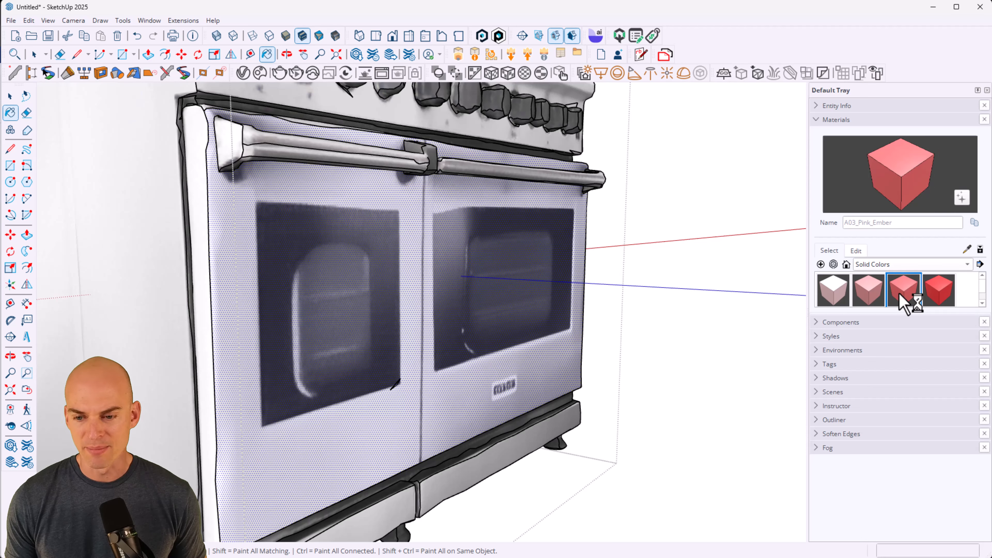
click(315, 327)
scroll(398, 312, down, 6)
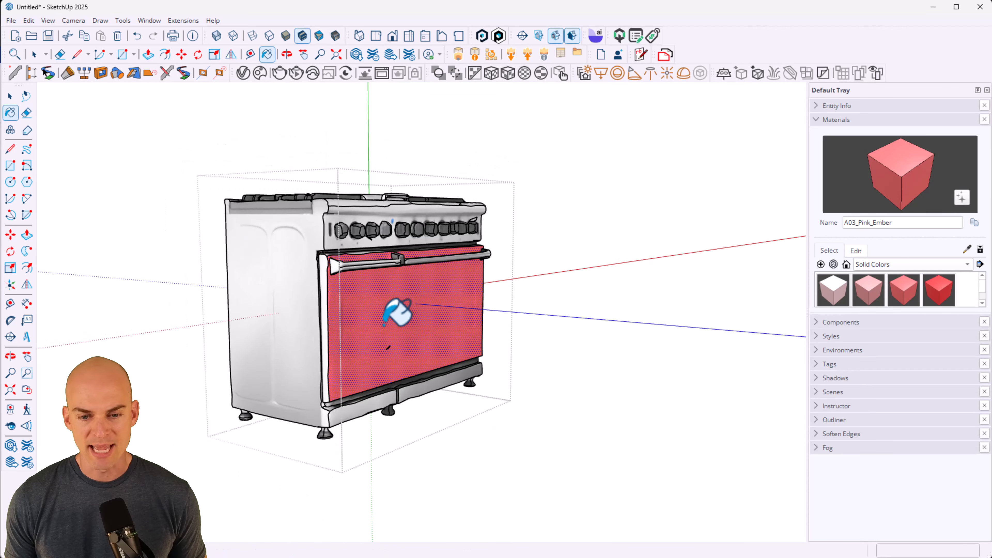
mouse_move(398, 314)
middle_down()
mouse_move(144, 317)
mouse_move(217, 273)
mouse_move(211, 261)
middle_up()
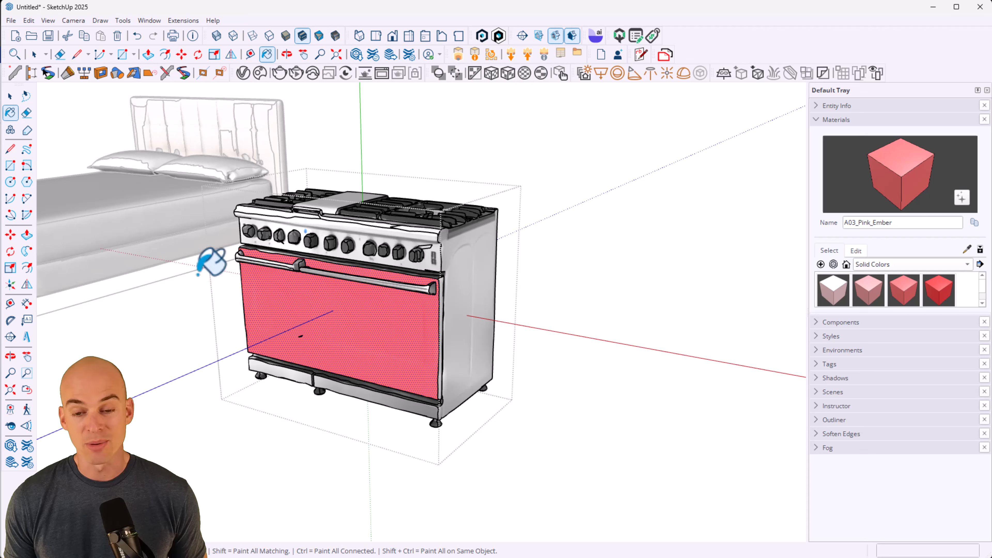
key(space)
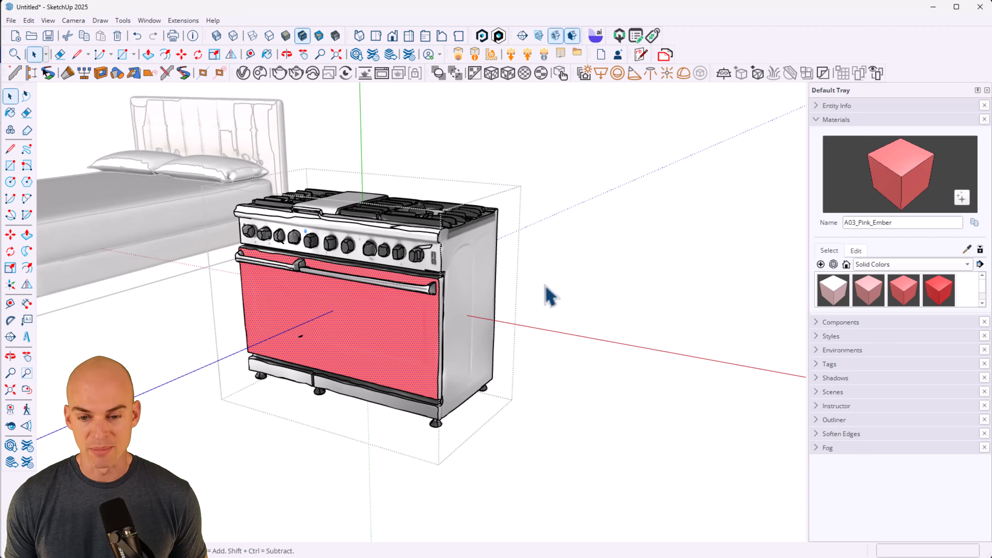
click(531, 336)
double_click(339, 325)
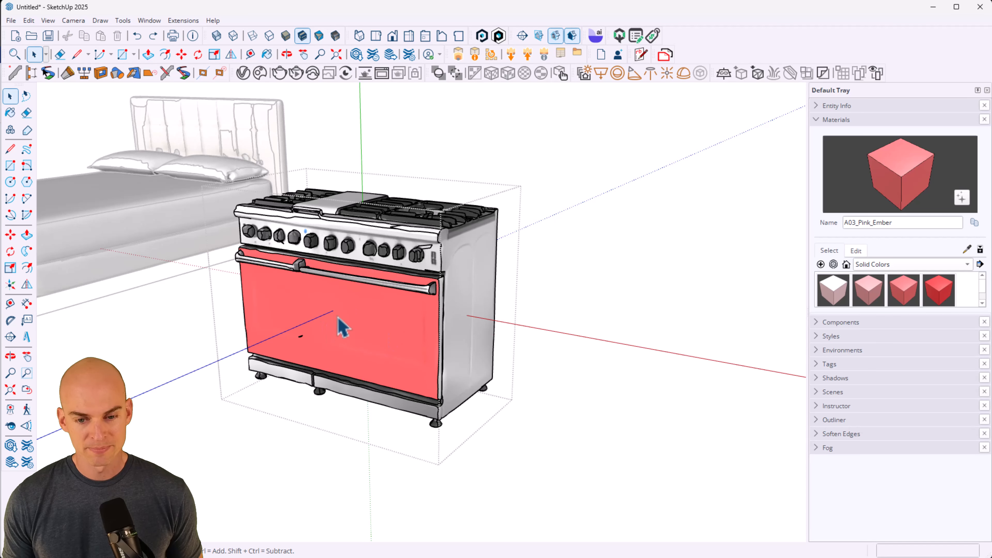
key(ctrl+z)
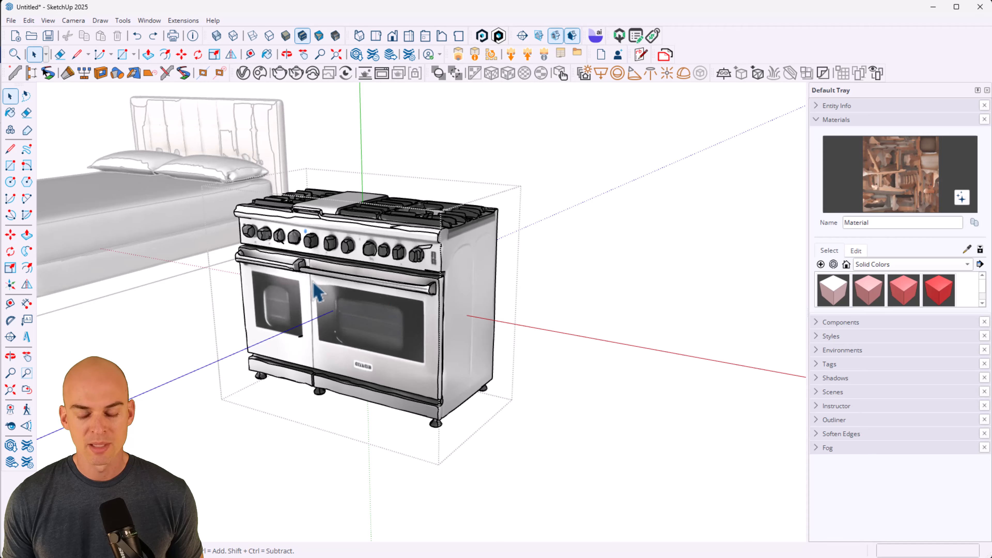
Step: Render the textured range from the front with V-Ray and review the image beside the model
scroll(312, 287, up, 3)
middle_drag(312, 293, 328, 262)
scroll(327, 262, up, 1)
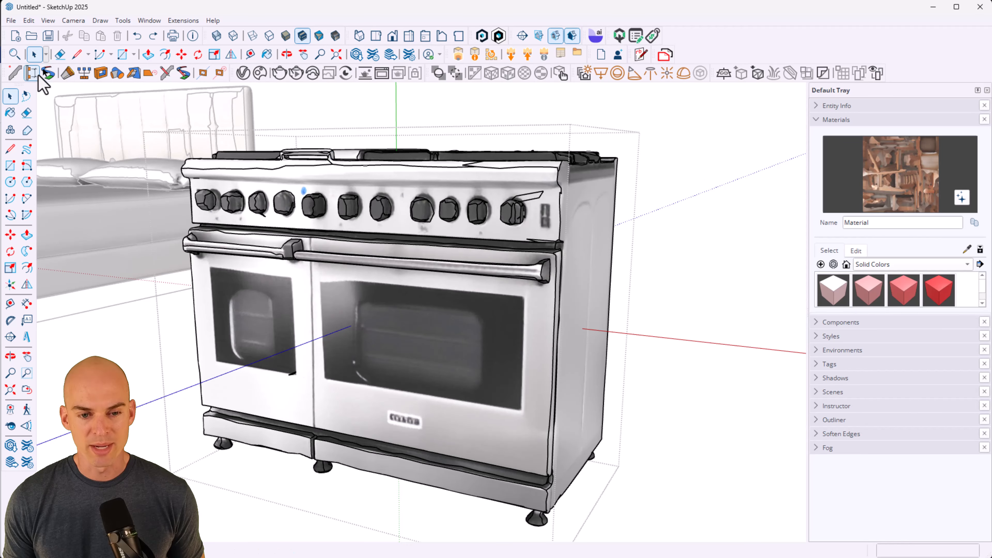
click(275, 79)
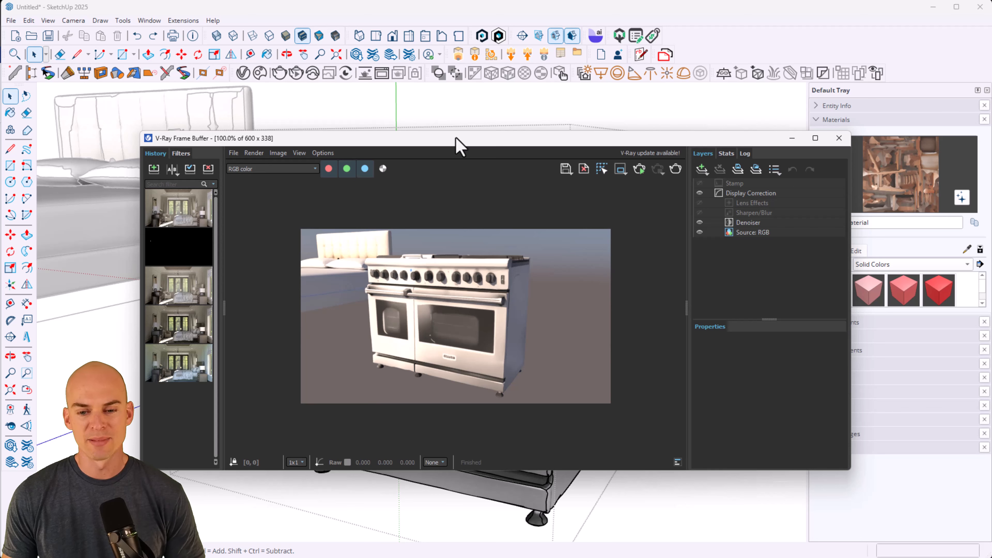
drag(456, 139, 387, 126)
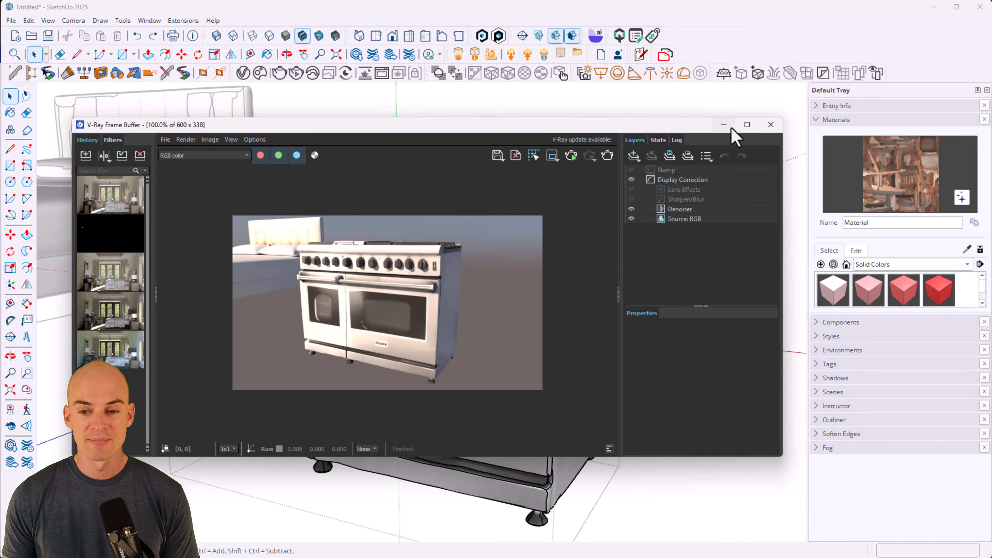
click(723, 124)
Step: Render the range from a raised corner view with V-Ray, and inspect the cooktop, grates and knobs in the image
mouse_move(336, 376)
middle_down()
mouse_move(643, 387)
mouse_move(676, 402)
middle_up()
scroll(431, 220, up, 3)
middle_drag(431, 220, 450, 271)
key(space)
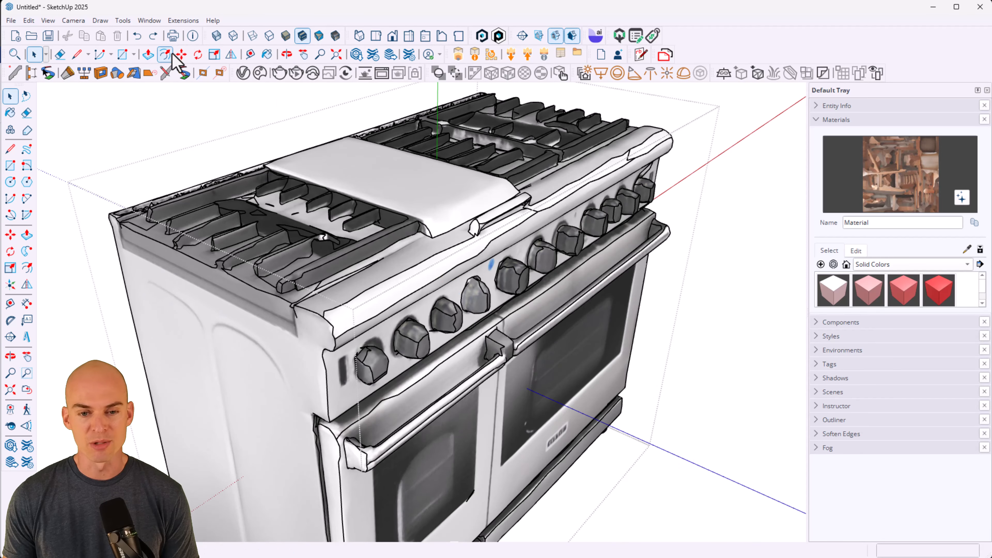
click(280, 74)
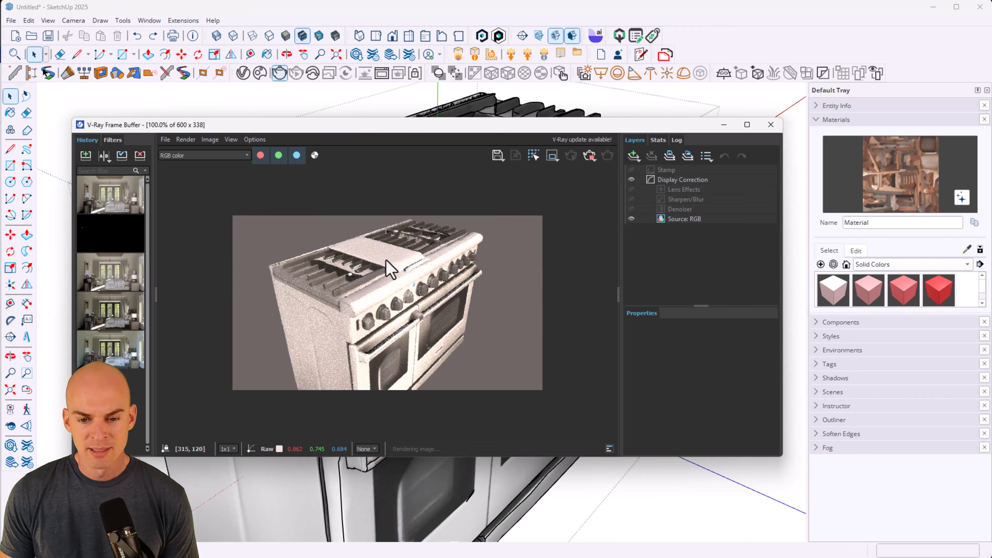
scroll(375, 278, up, 2)
scroll(375, 279, down, 1)
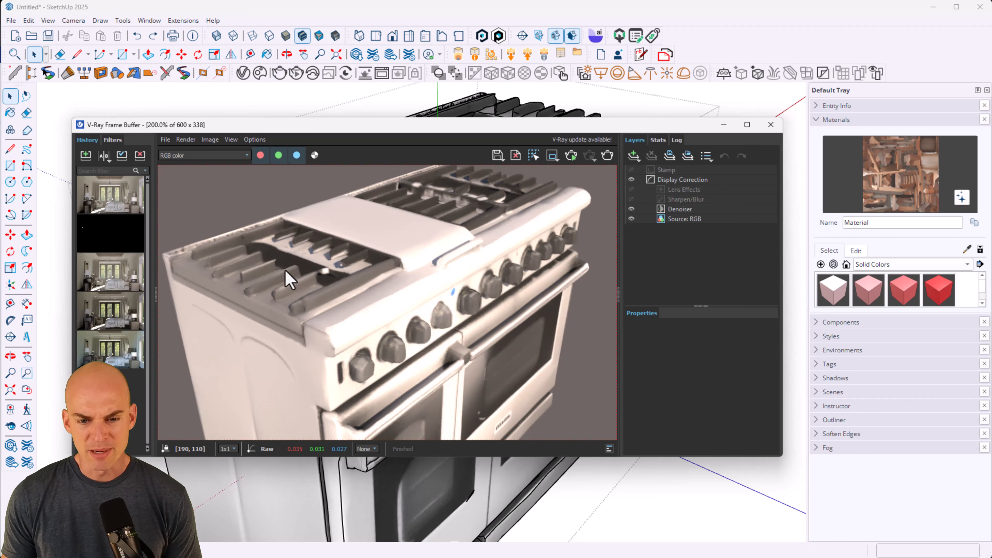
scroll(504, 282, down, 3)
scroll(505, 281, up, 2)
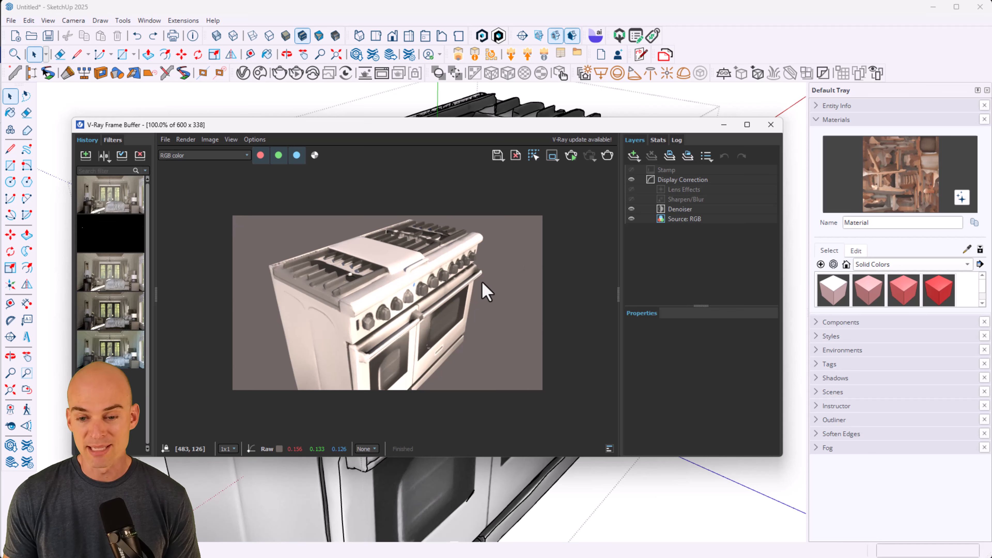
click(804, 166)
Step: Look up the range's dimensions in the browser, using the Thor Kitchen LRG4807U specification PDF from its Lowe's page
scroll(733, 413, down, 4)
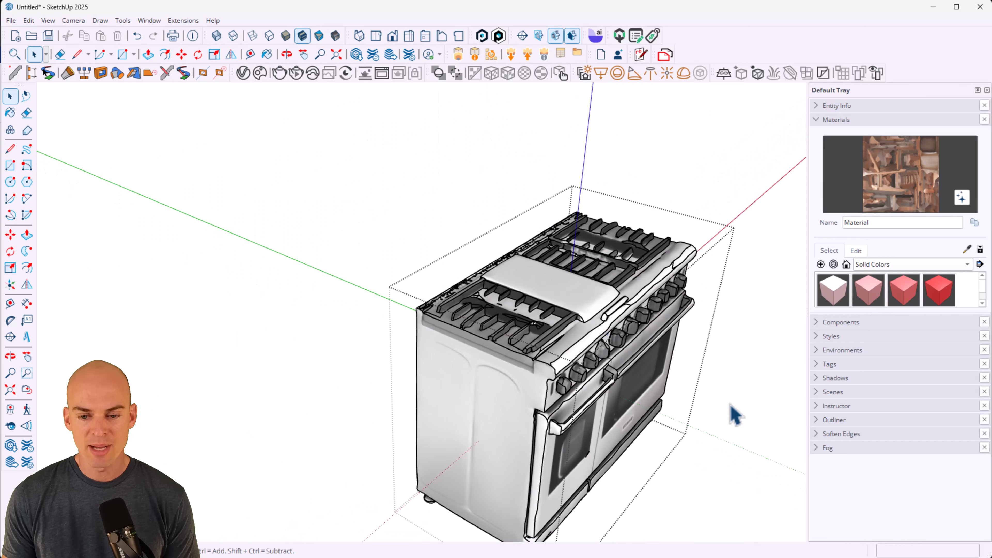
mouse_move(734, 414)
middle_down()
mouse_move(619, 354)
mouse_move(392, 486)
middle_up()
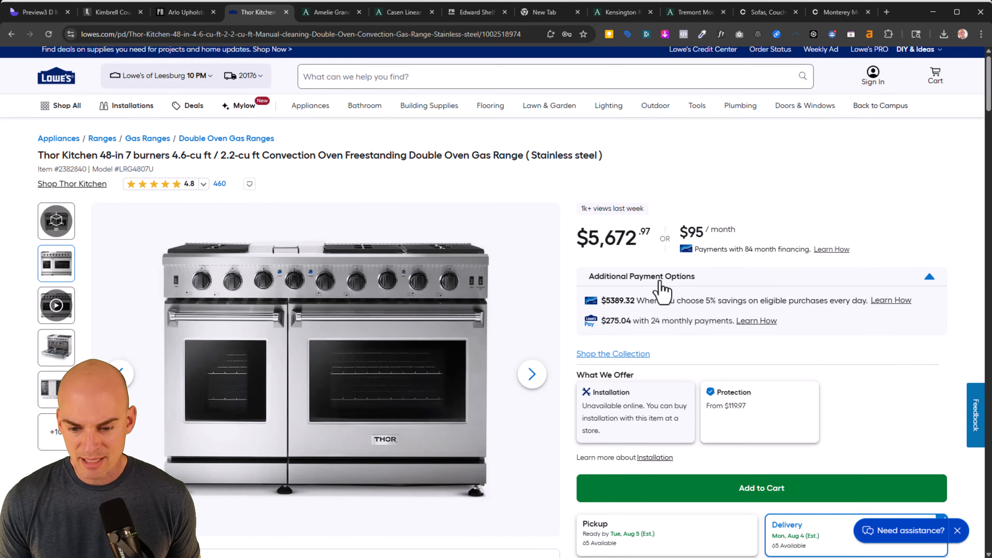
scroll(660, 288, down, 4)
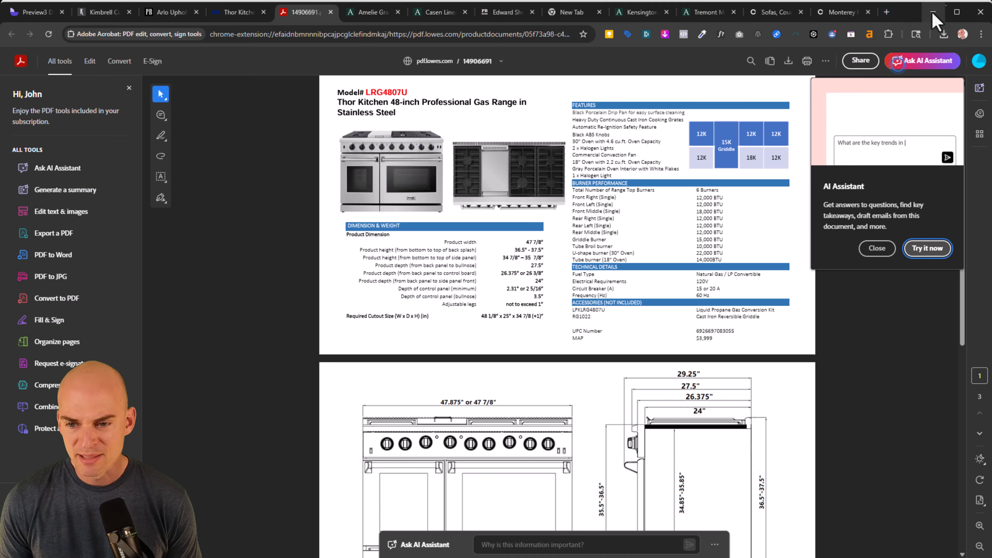
click(955, 12)
Step: Draw a reference line along the red axis from the range's front corner foot at the specified 47 7/8" product width
middle_drag(403, 485, 677, 392)
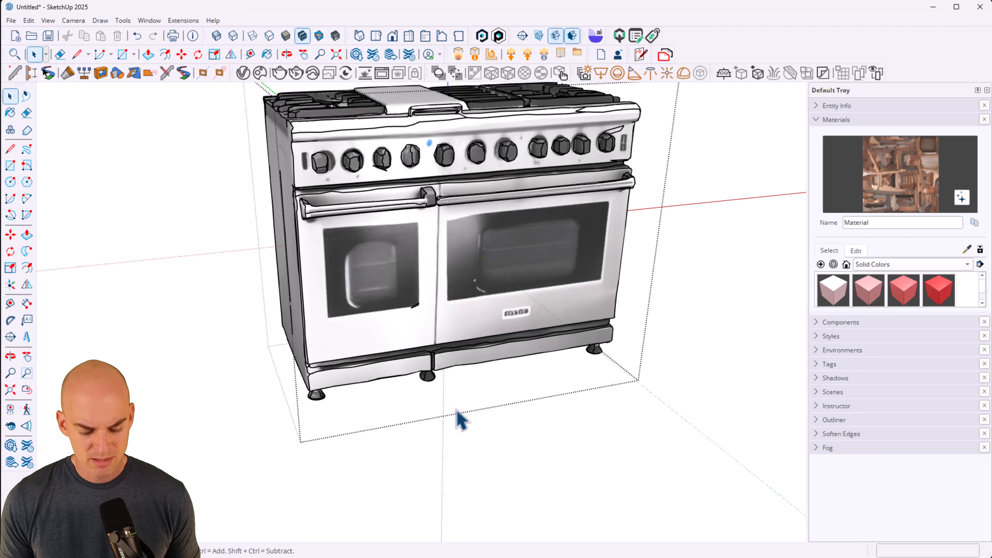
key(l)
scroll(281, 453, up, 1)
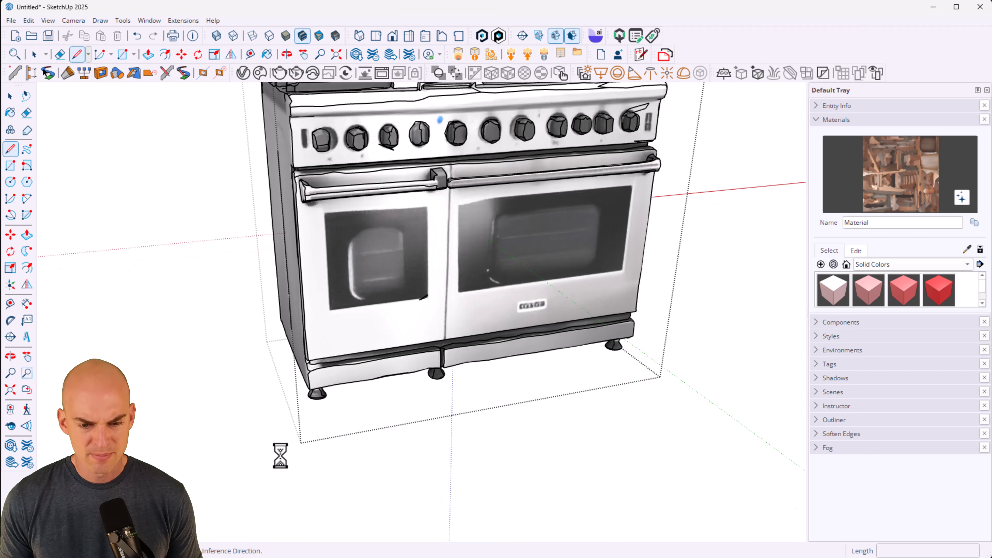
click(311, 398)
key(shift)
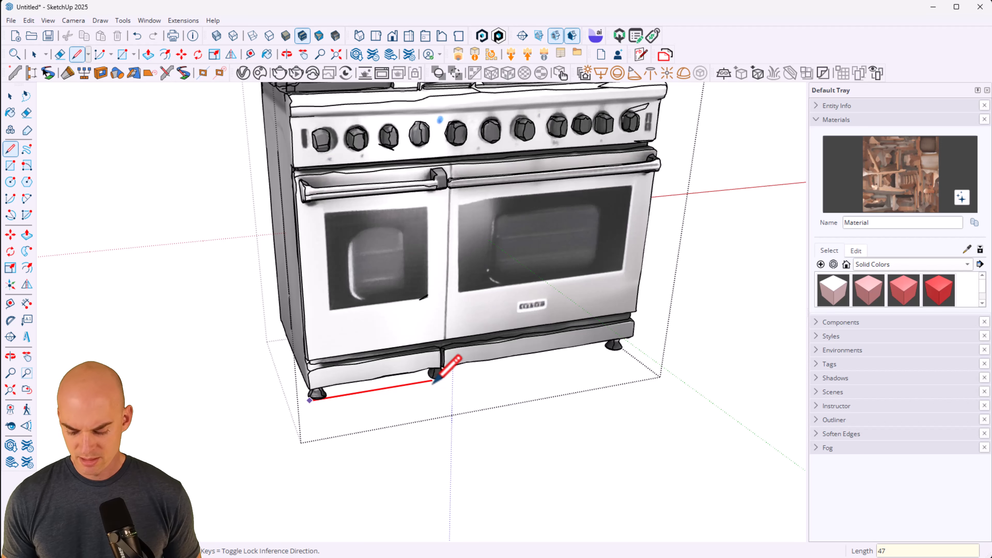
key(Return)
key(space)
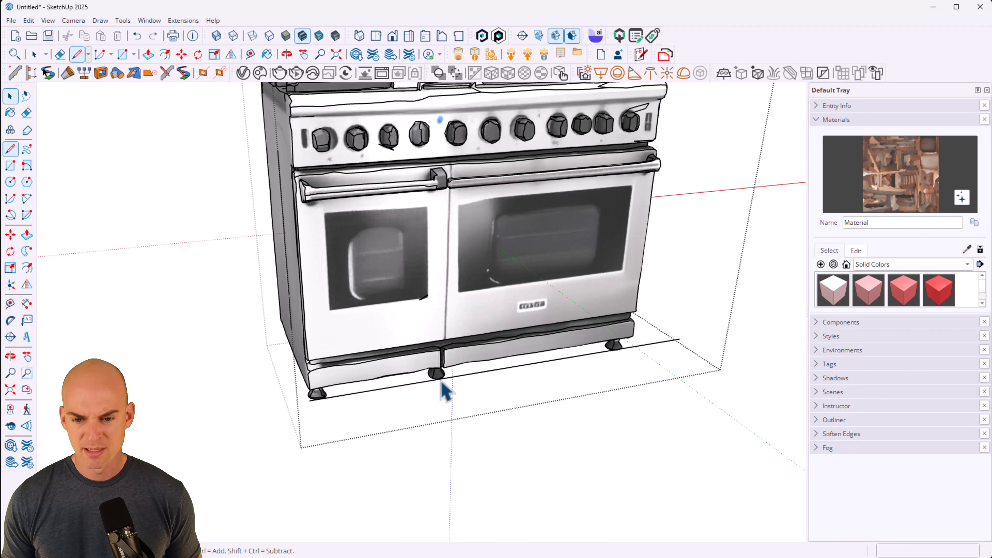
Step: Scale the range along its width to the end of the reference line
scroll(450, 378, down, 2)
middle_drag(461, 376, 222, 377)
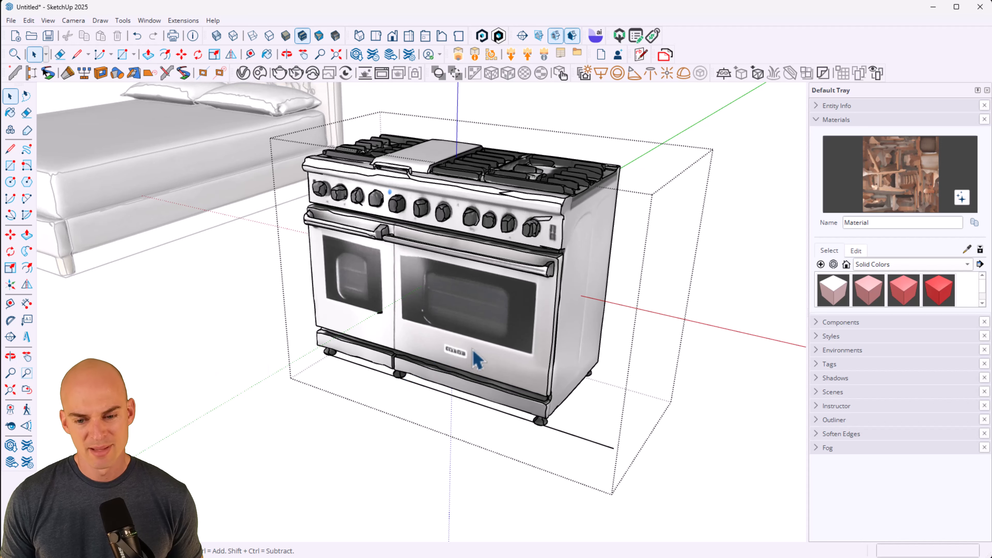
click(545, 346)
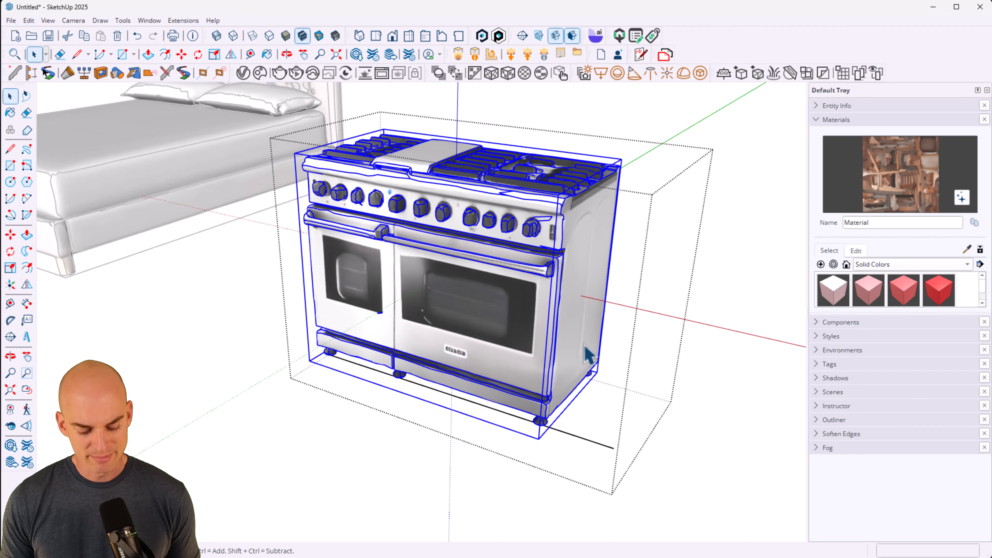
key(s)
drag(591, 296, 603, 449)
Step: Check the specification PDF in the browser, and scale the range's depth to 27.5" from its back in SketchUp
middle_drag(348, 436, 564, 483)
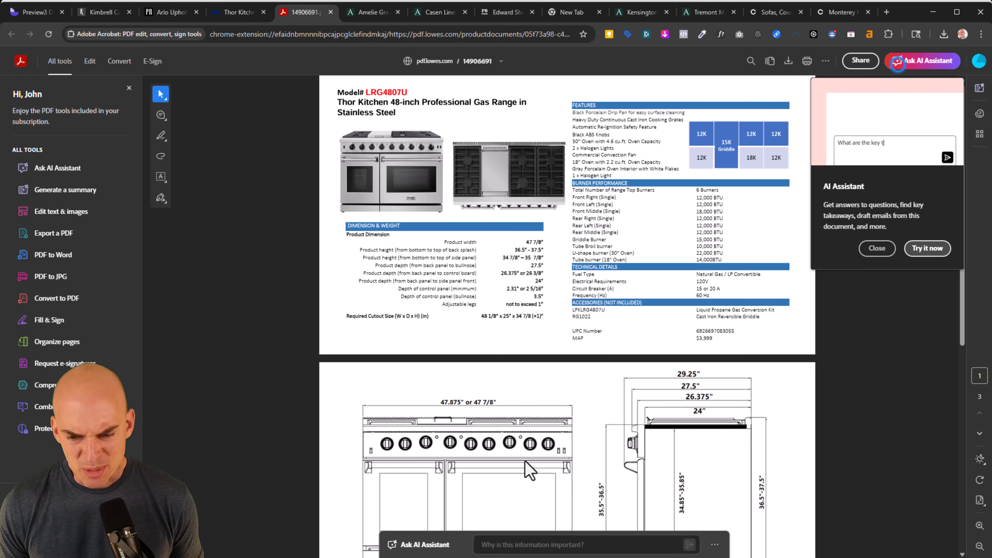
click(934, 11)
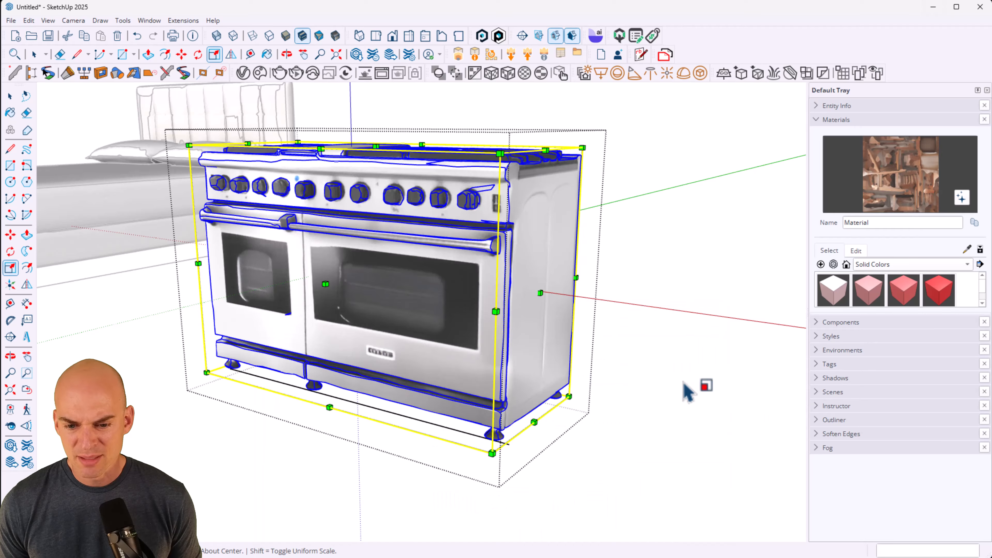
middle_drag(644, 250, 276, 281)
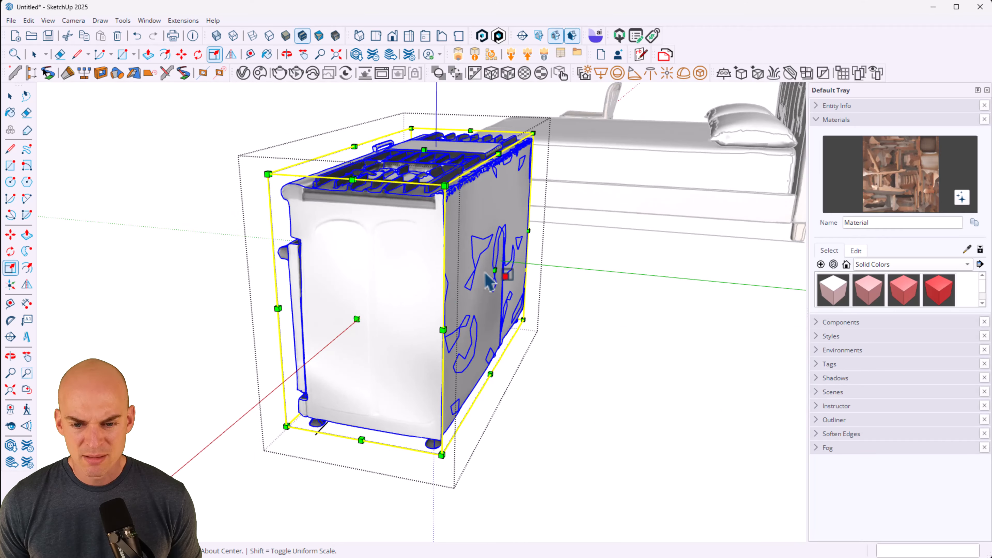
drag(506, 276, 520, 274)
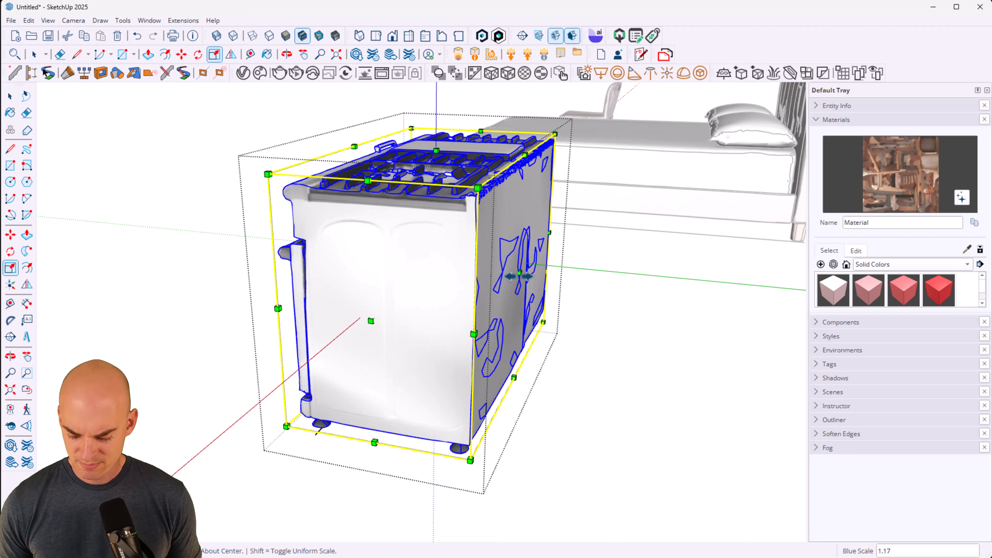
key(Return)
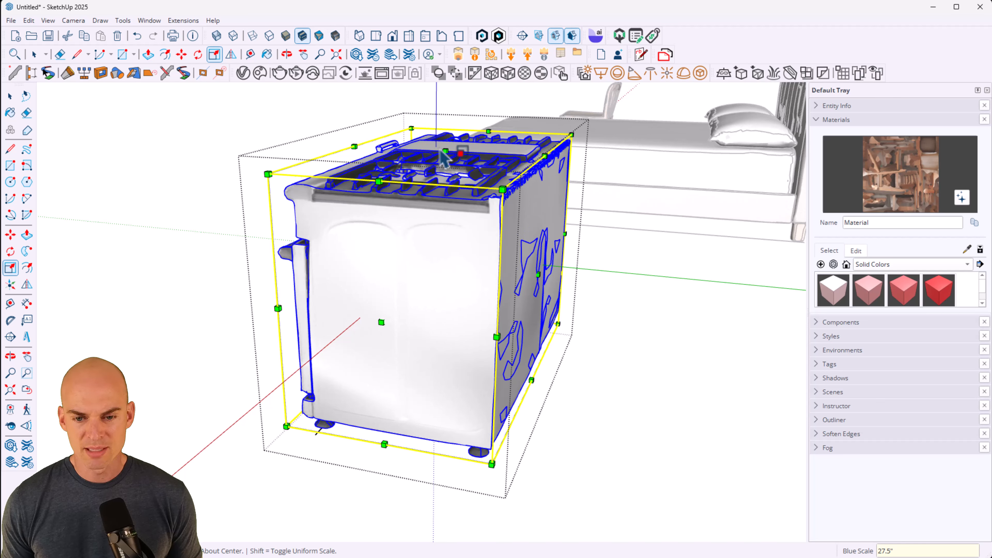
Step: Scale the range's height to 36.5" from its top
drag(446, 151, 445, 142)
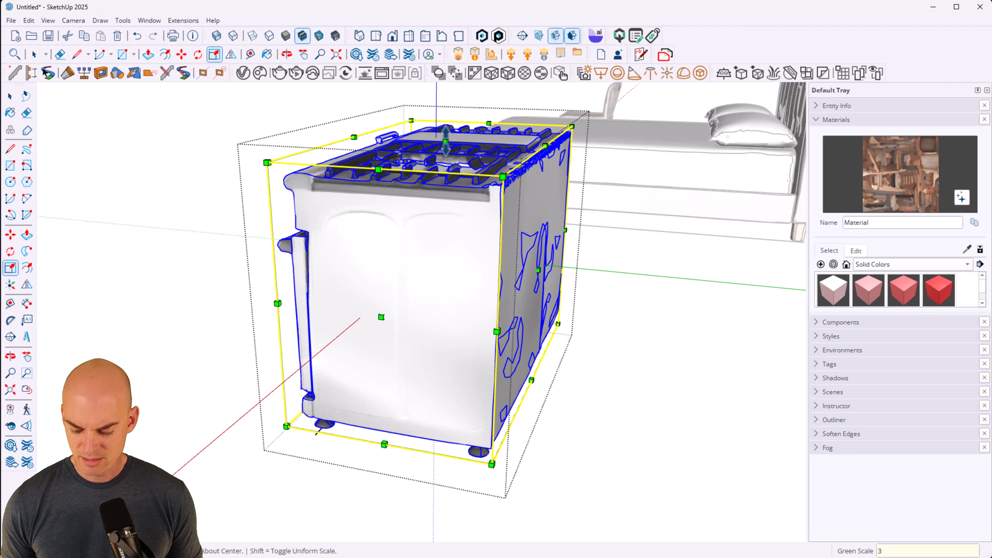
text(36.5")
key(Return)
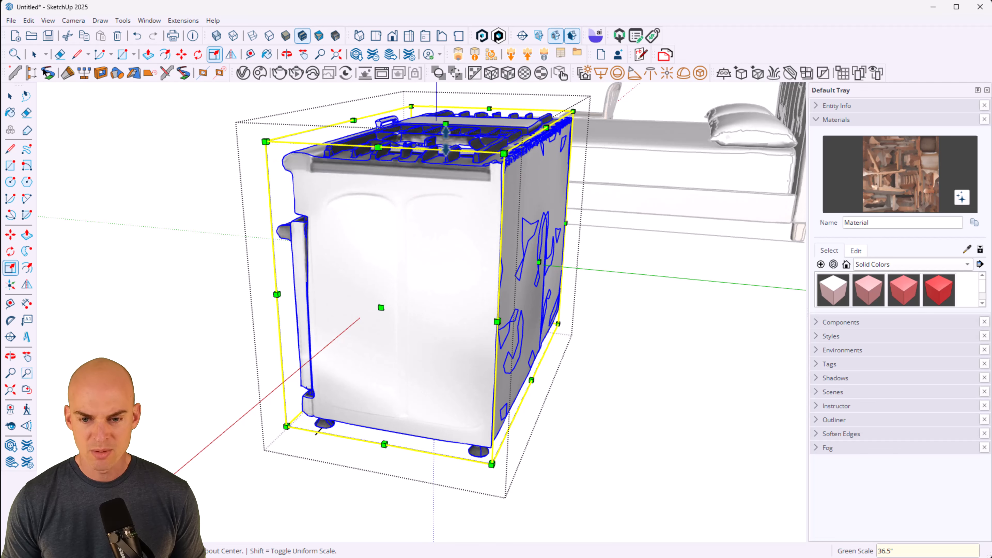
Step: Examine the resized range from the front, comparing its scale with the bed and counter stool
scroll(328, 231, down, 5)
key(space)
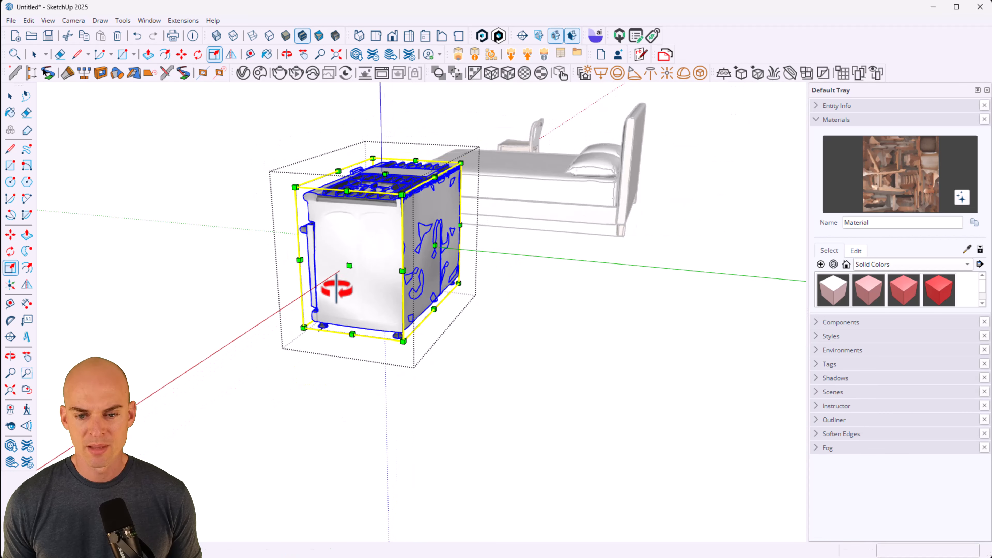
middle_drag(339, 288, 492, 315)
middle_drag(479, 282, 552, 320)
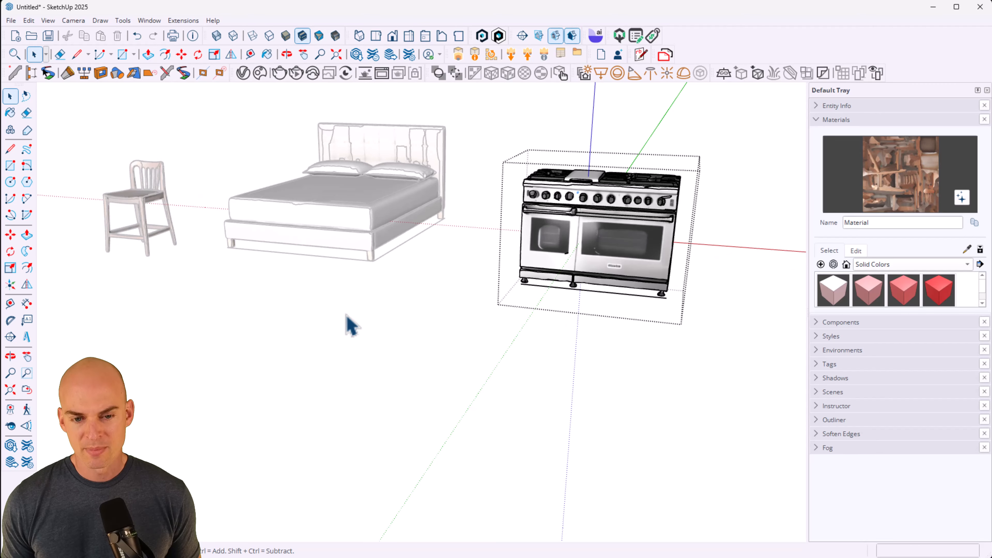
click(544, 138)
middle_drag(379, 278, 637, 313)
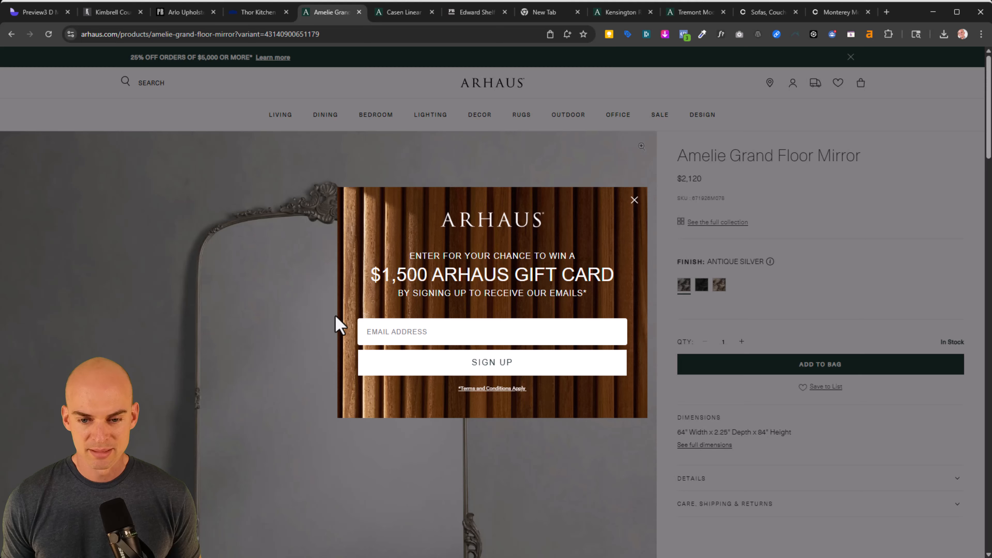
Step: Dismiss the sign-up offer on the Amelie Grand Floor Mirror page and generate a 3D model from imgi_247_671926M077_2.jpeg in identic.ai
click(634, 200)
scroll(657, 223, down, 1)
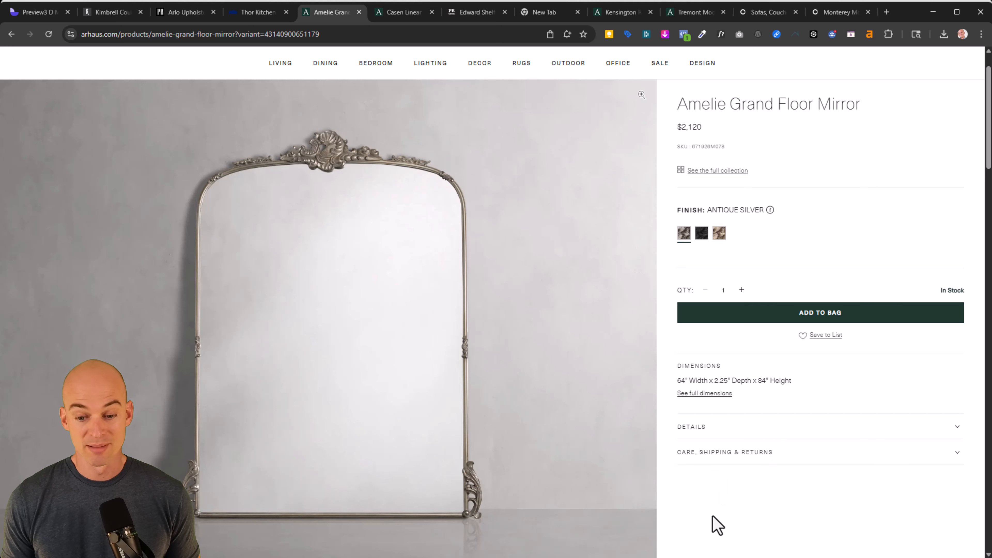
click(702, 557)
click(695, 521)
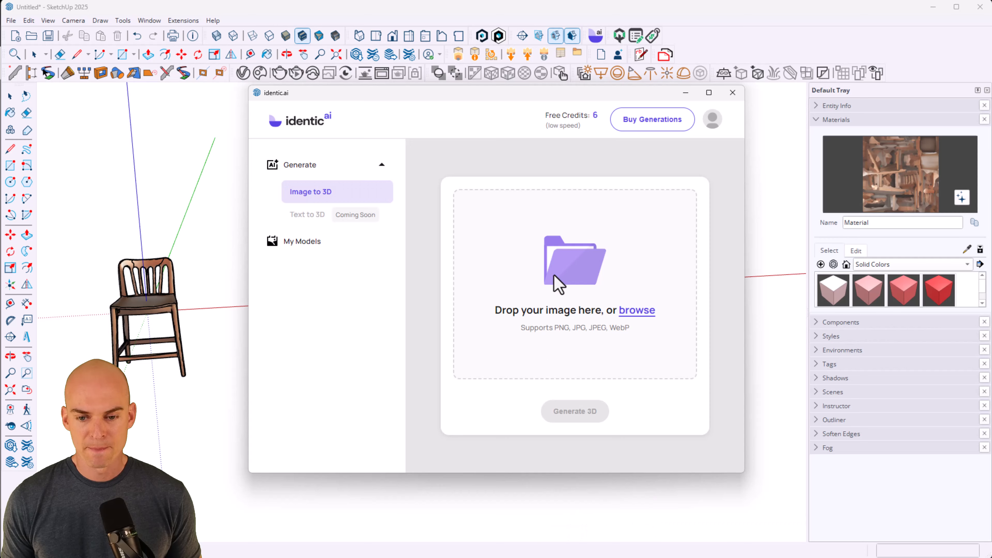
click(301, 557)
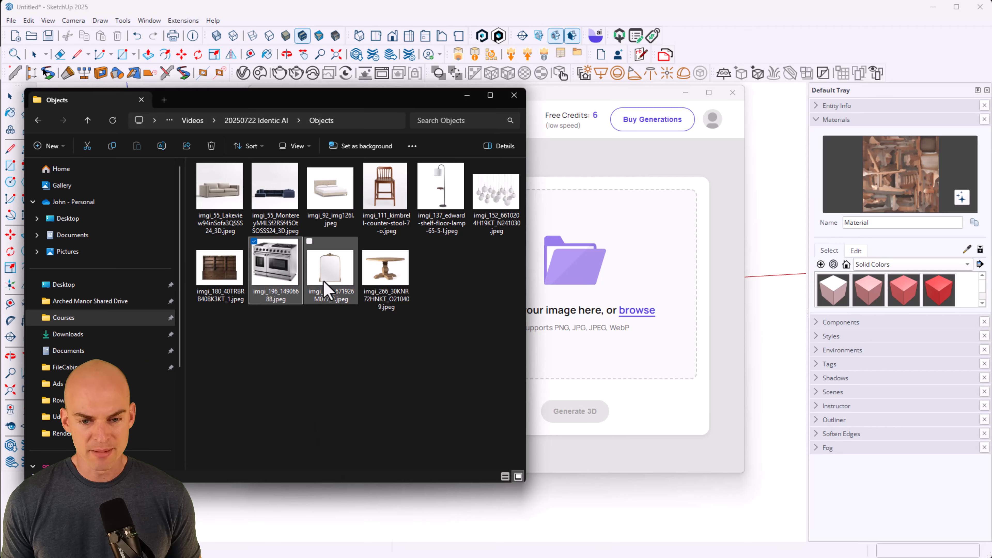
click(343, 288)
drag(670, 356, 669, 356)
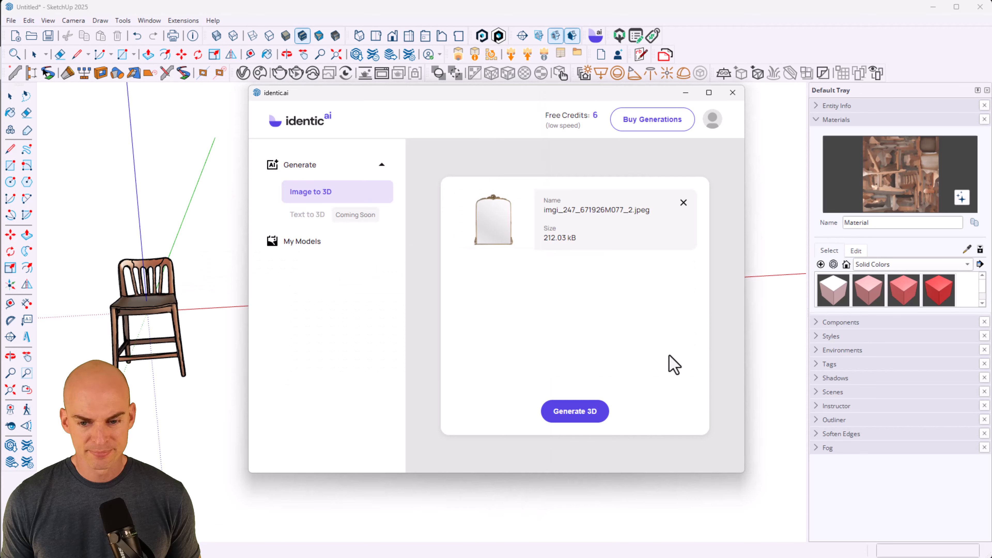
click(604, 408)
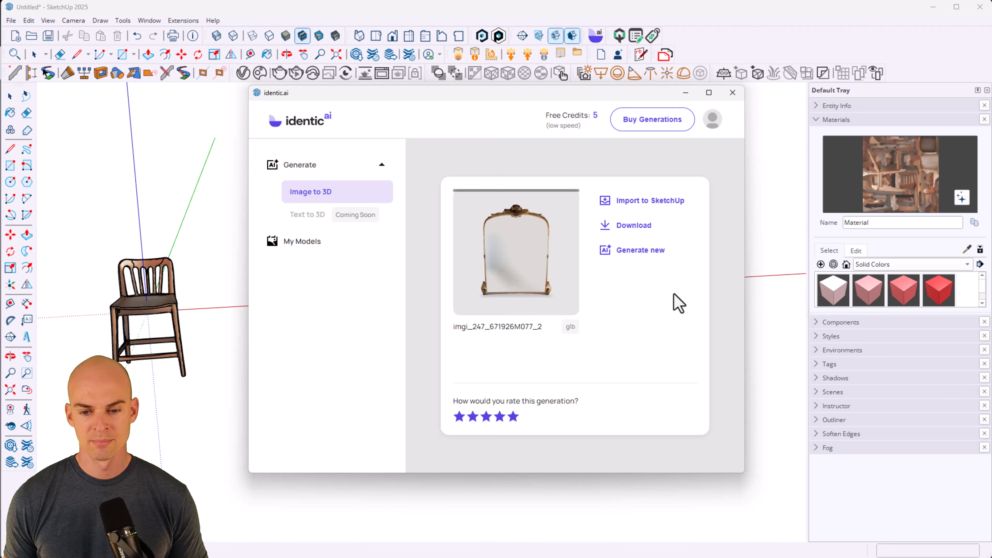
Step: Inspect the generated mirror preview, including the carved top ornament, and import the model into SketchUp
drag(505, 257, 549, 216)
scroll(505, 216, up, 3)
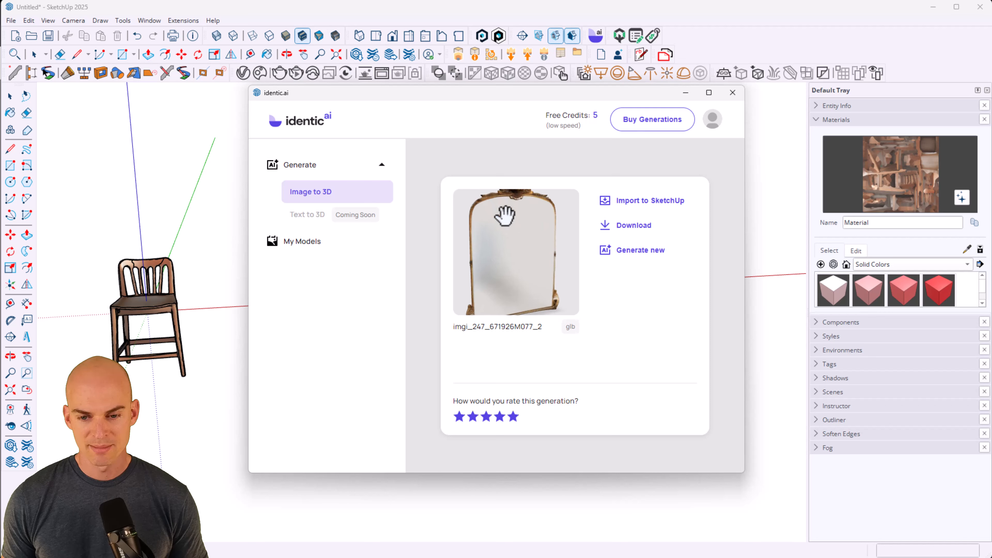
scroll(506, 218, up, 2)
mouse_move(507, 253)
mouse_down()
mouse_move(508, 261)
mouse_move(497, 238)
mouse_move(516, 264)
mouse_move(514, 222)
mouse_move(520, 290)
mouse_move(518, 237)
mouse_up()
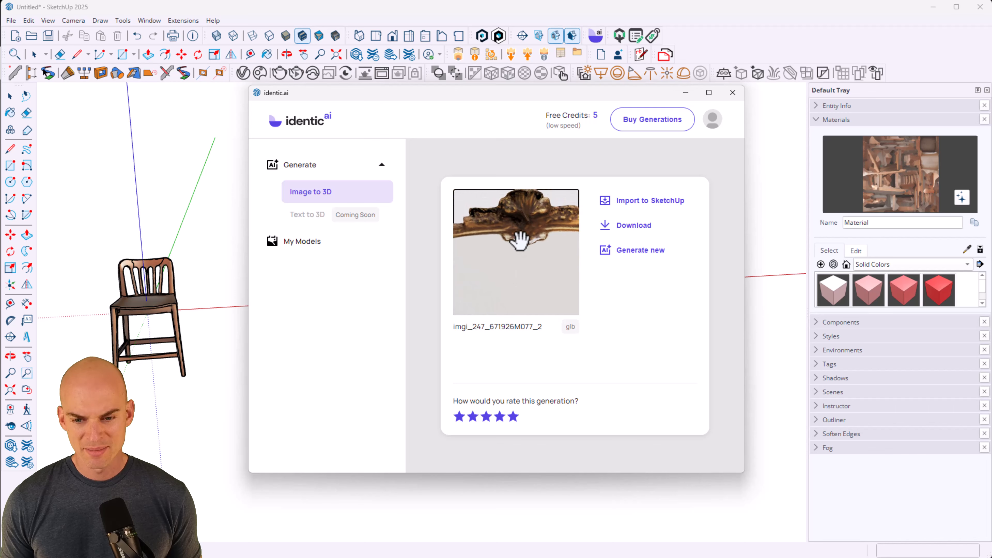
click(634, 214)
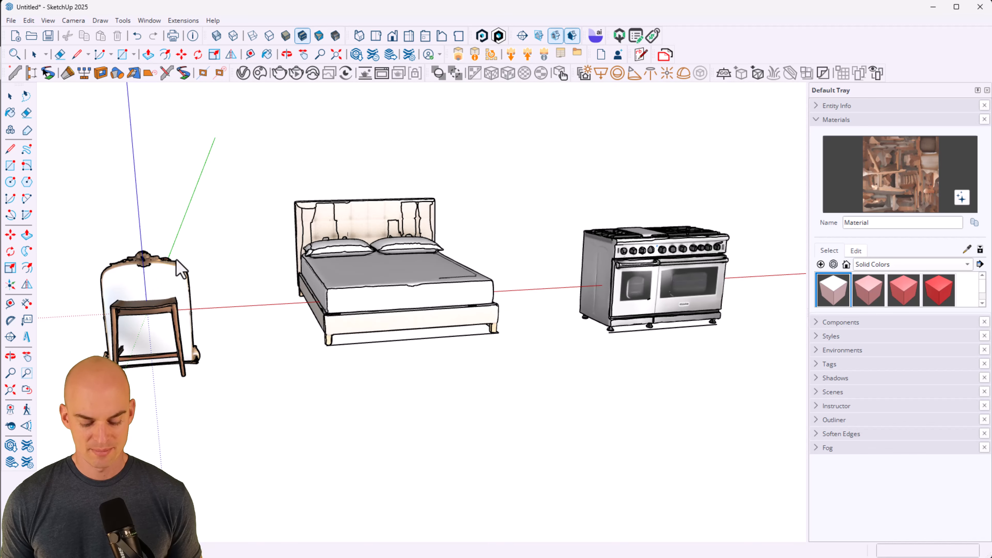
Step: Move the imported mirror about 22' along the red axis, clear of the stool, past the range
click(176, 261)
key(m)
click(107, 370)
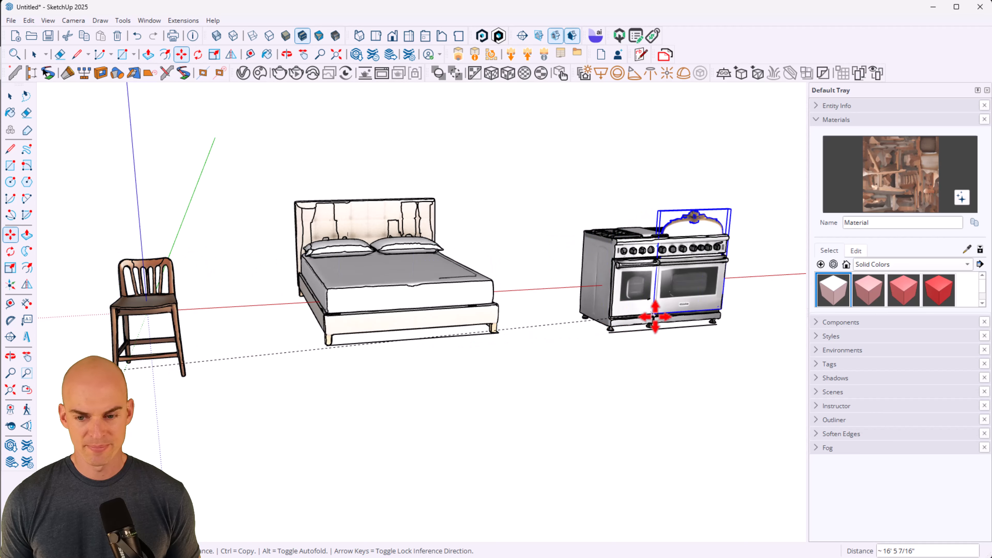
shift+middle_drag(718, 345, 254, 376)
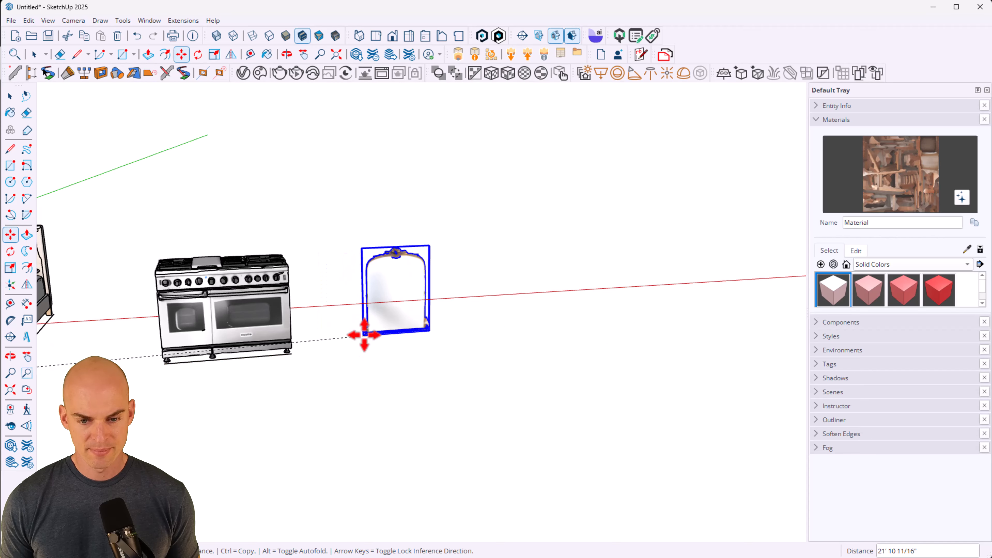
click(378, 334)
Step: Examine the mirror's carved top ornament, frame and glass texture up close and from several angles
middle_drag(439, 337, 283, 366)
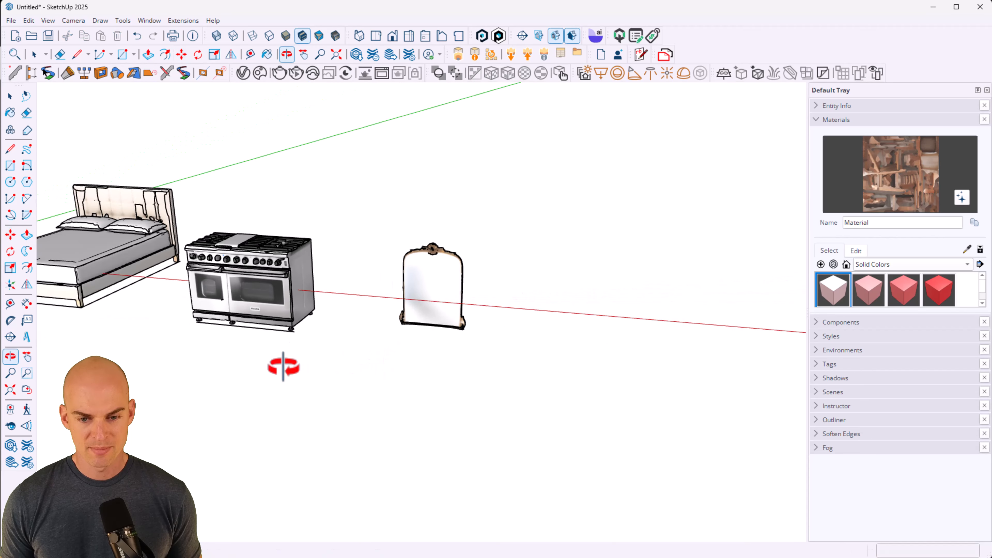
key(m)
scroll(421, 250, up, 10)
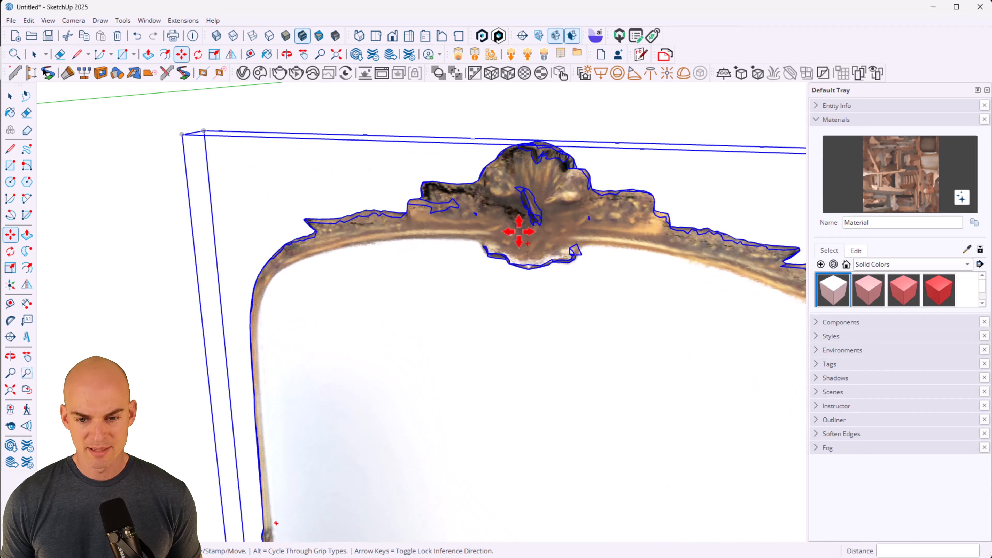
scroll(519, 232, down, 3)
middle_drag(510, 266, 387, 203)
scroll(388, 203, down, 7)
middle_drag(417, 342, 626, 353)
middle_drag(371, 348, 334, 412)
key(m)
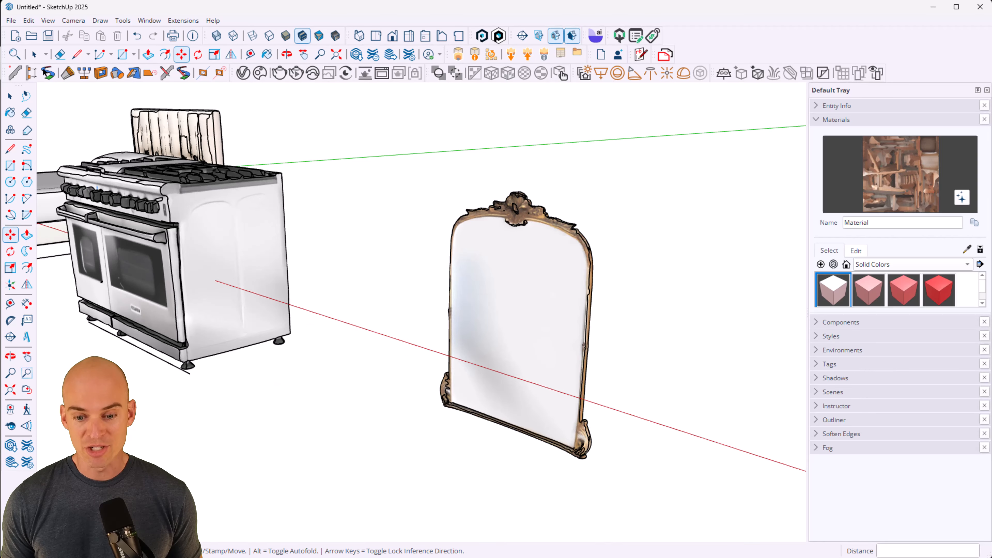
Step: Check the mirror's product page dimensions, and draw a reference line along the red axis at its base for the listed 64" width
key(alt+Tab)
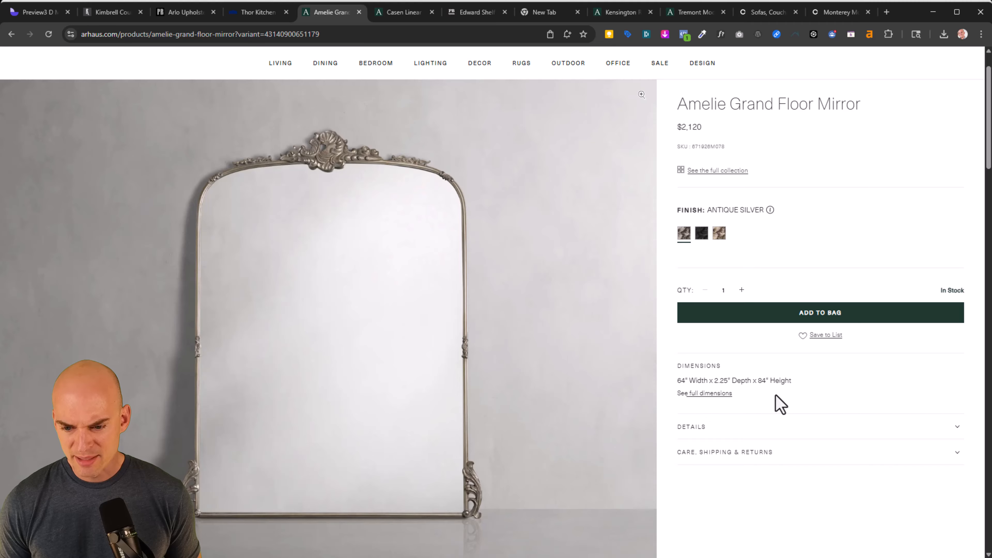
click(933, 12)
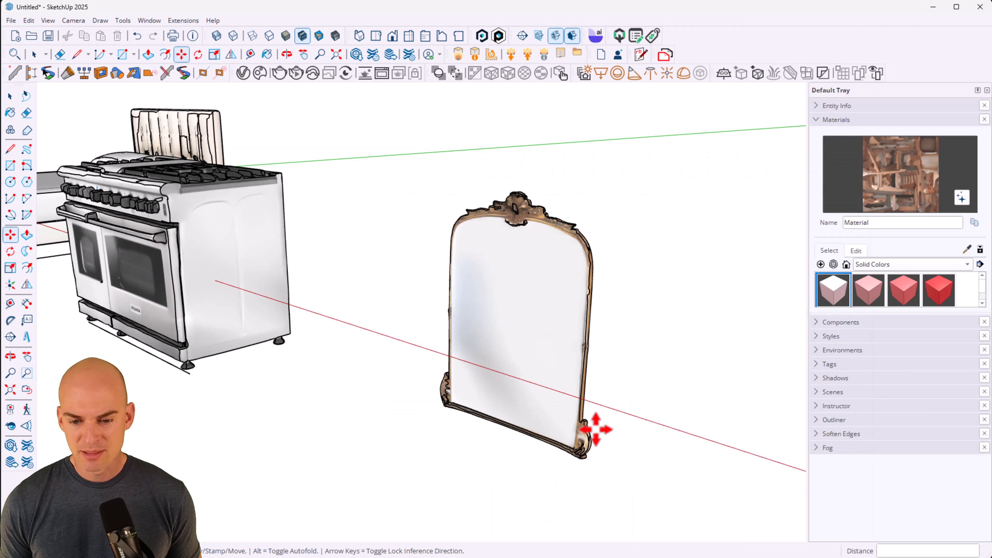
scroll(562, 462, up, 1)
key(l)
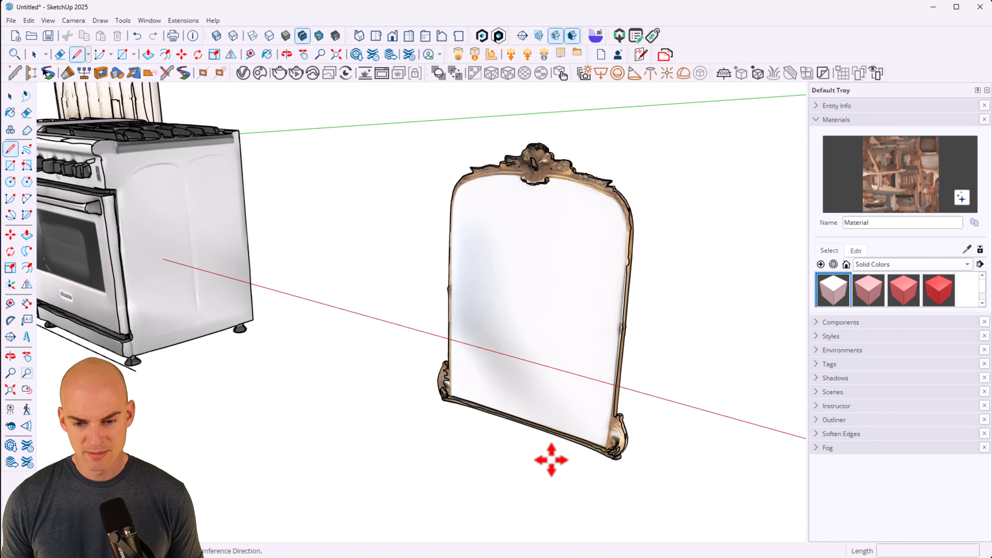
scroll(649, 405, up, 5)
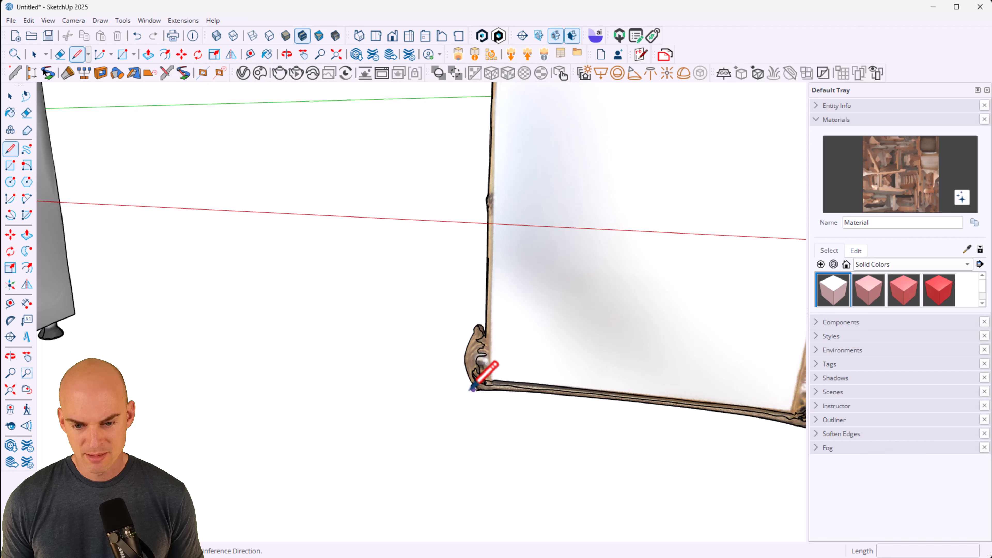
click(467, 394)
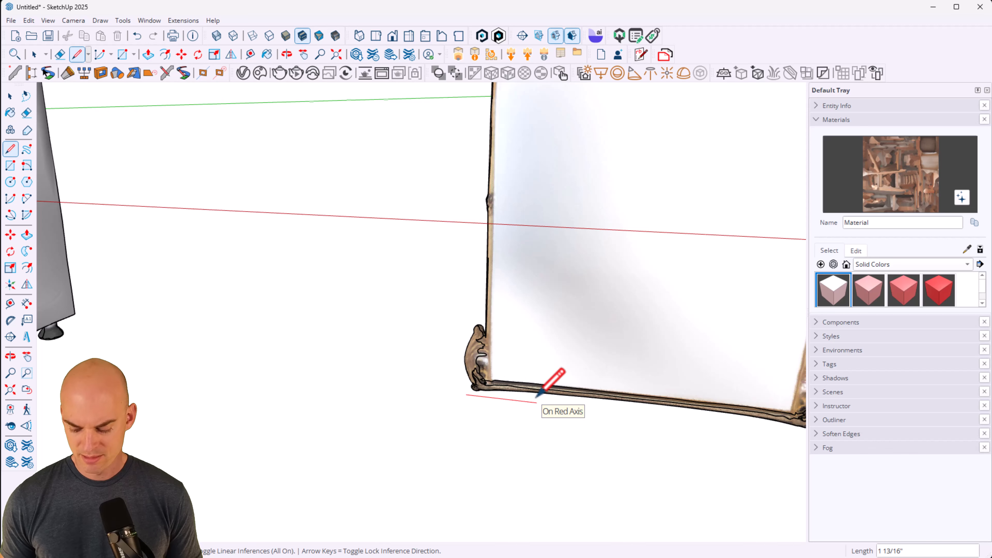
text(66)
key(Return)
scroll(567, 402, down, 5)
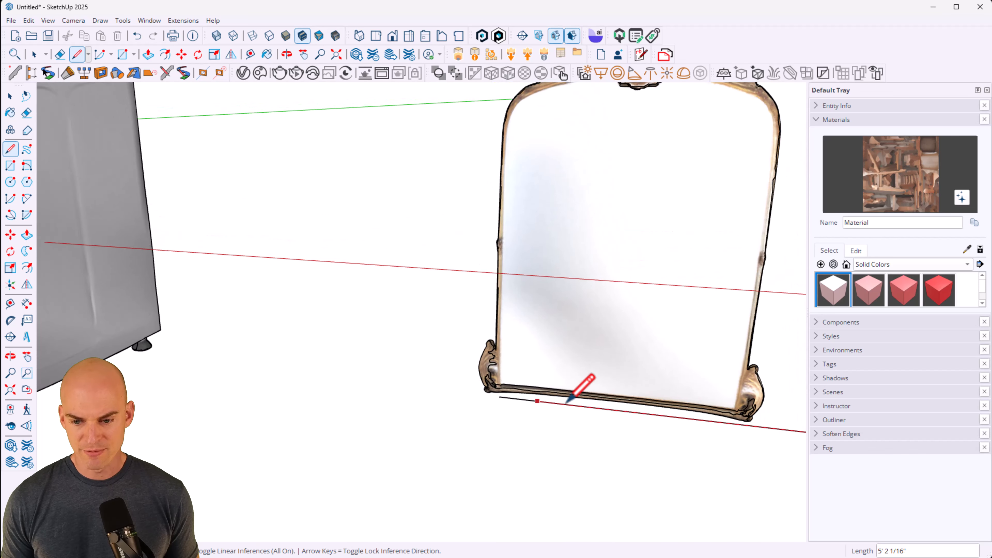
scroll(568, 402, down, 6)
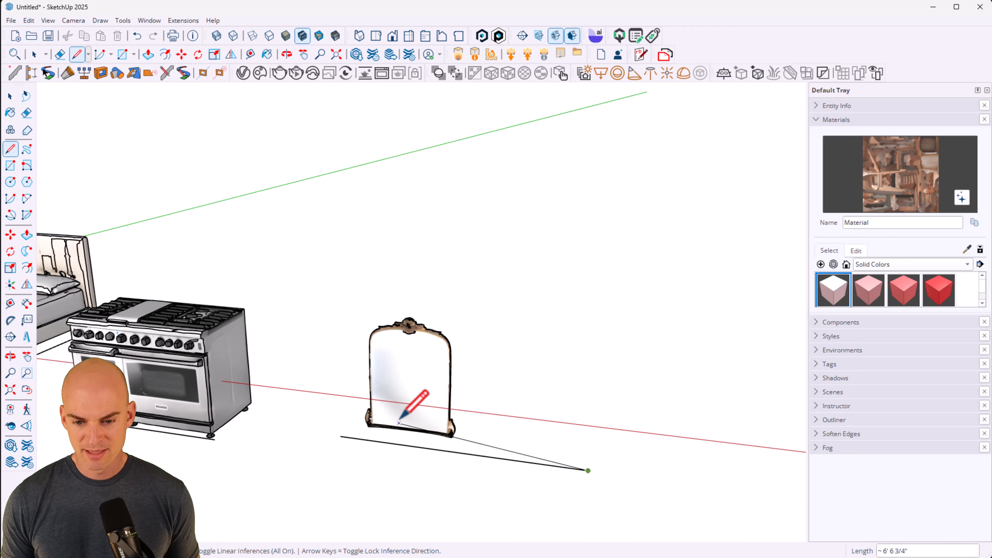
key(space)
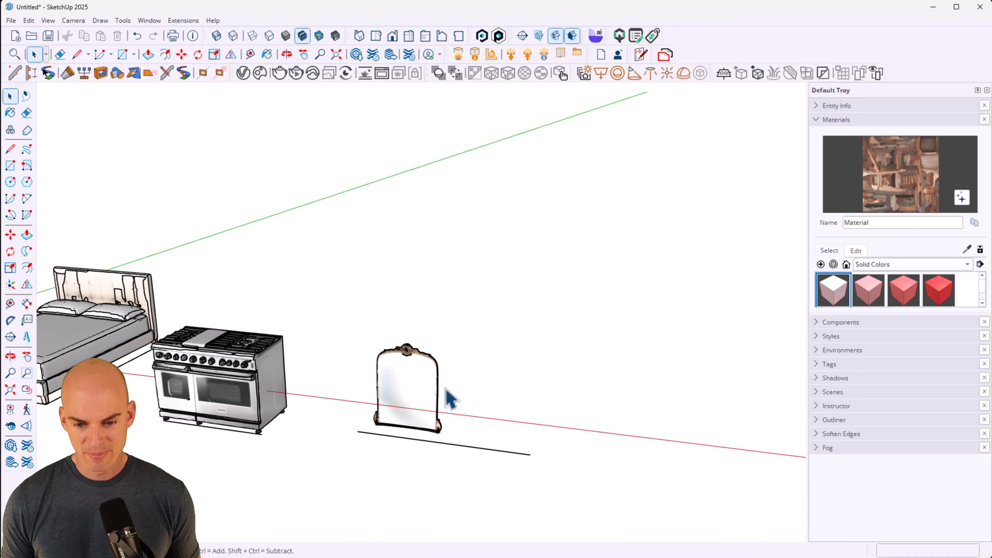
Step: Scale the mirror's width along the red axis to the end of the reference line
click(441, 397)
scroll(439, 396, up, 6)
key(s)
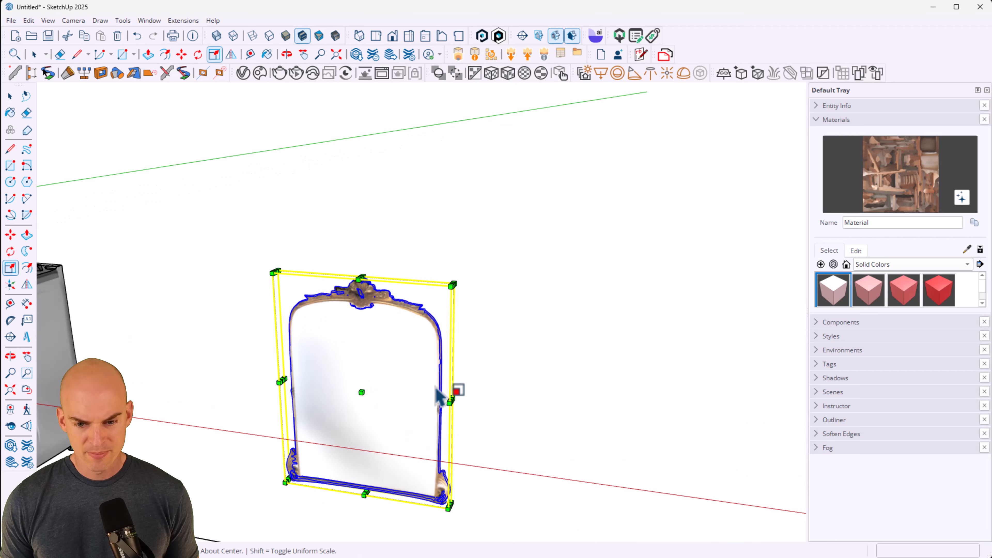
click(459, 409)
scroll(492, 413, down, 4)
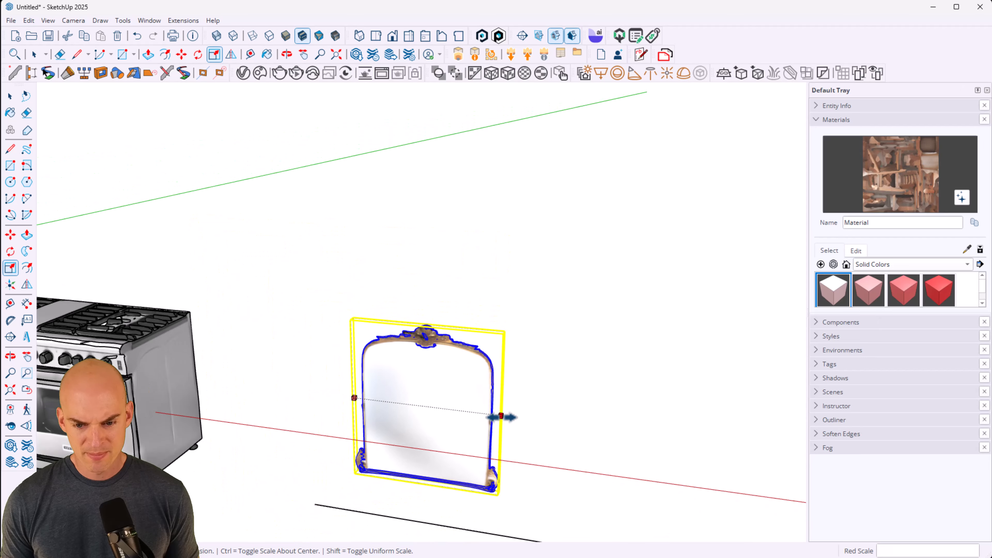
scroll(563, 500, down, 2)
shift+middle_drag(627, 527, 627, 449)
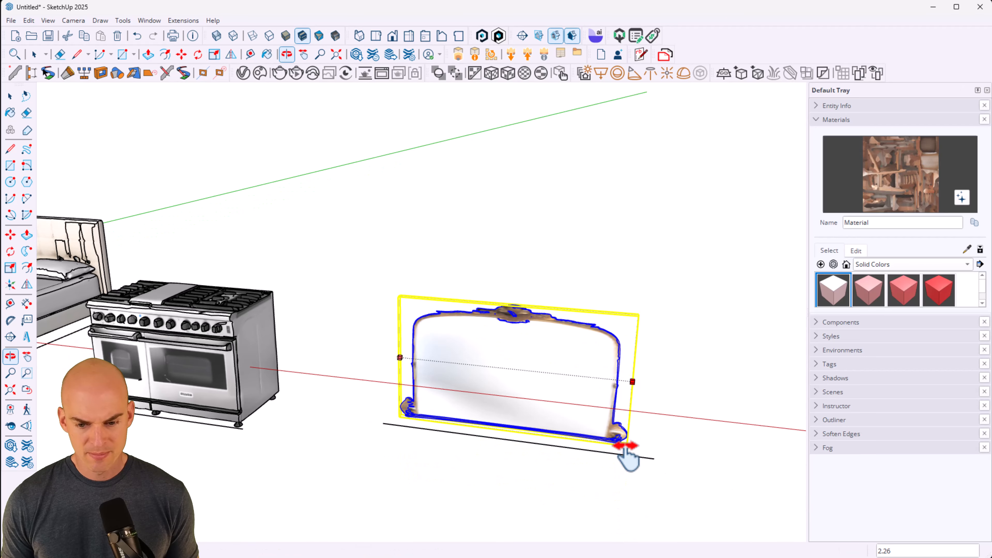
click(641, 459)
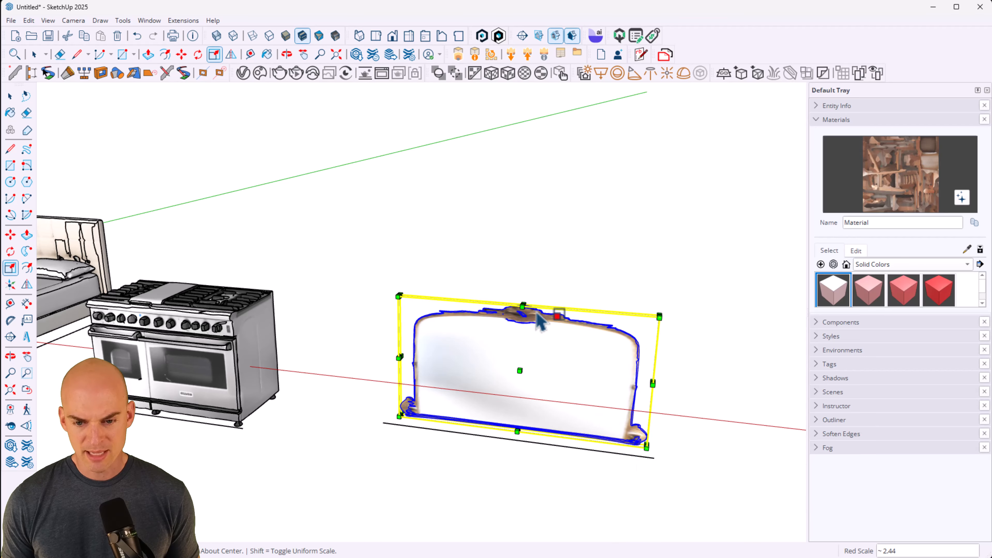
Step: Scale the mirror's height to 84" from its top, and deselect it
scroll(535, 314, up, 4)
scroll(534, 323, up, 3)
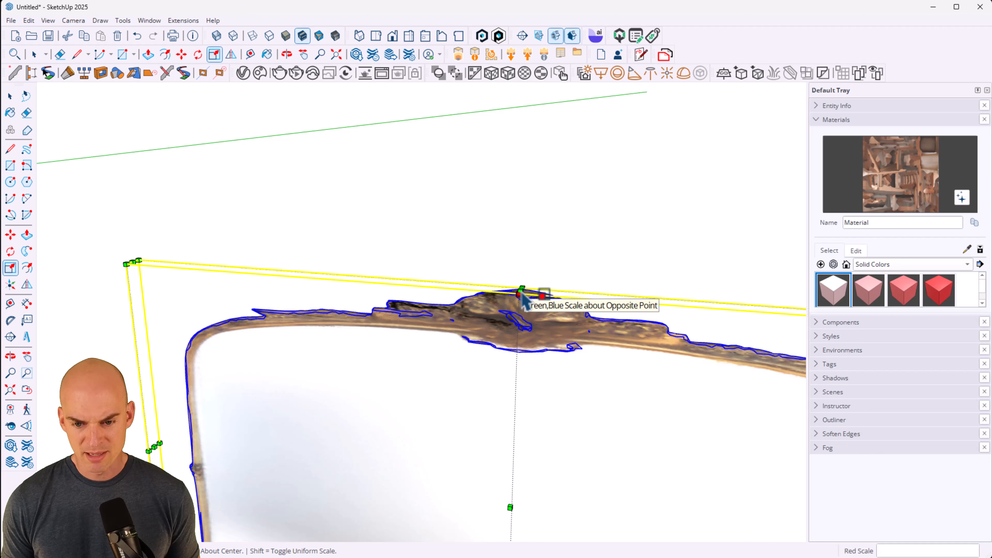
click(522, 291)
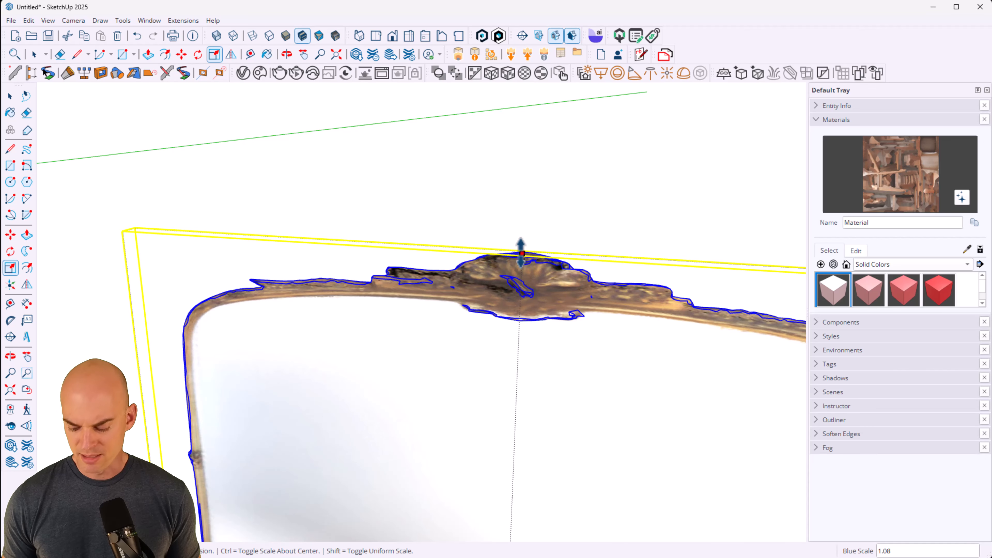
text(84)
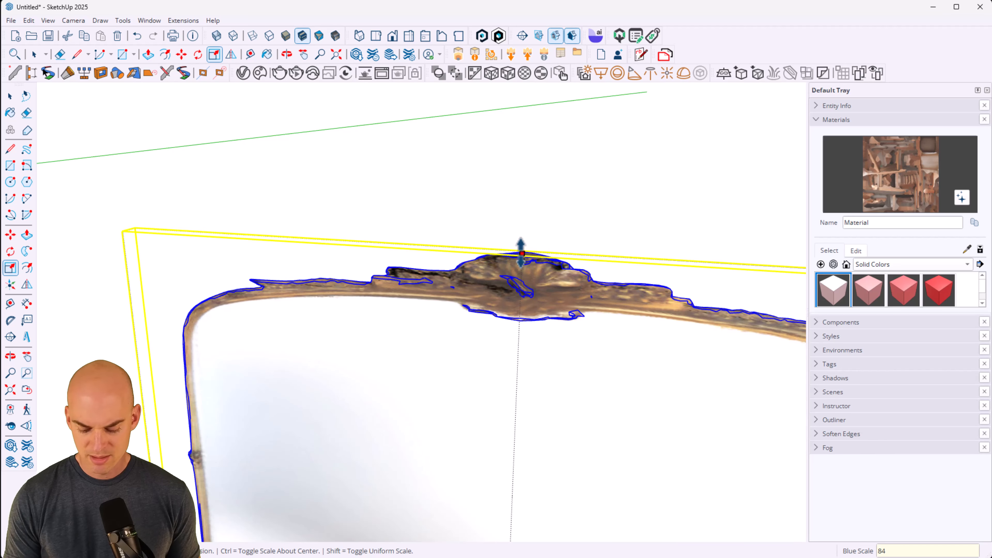
text(")
key(Return)
scroll(521, 254, down, 6)
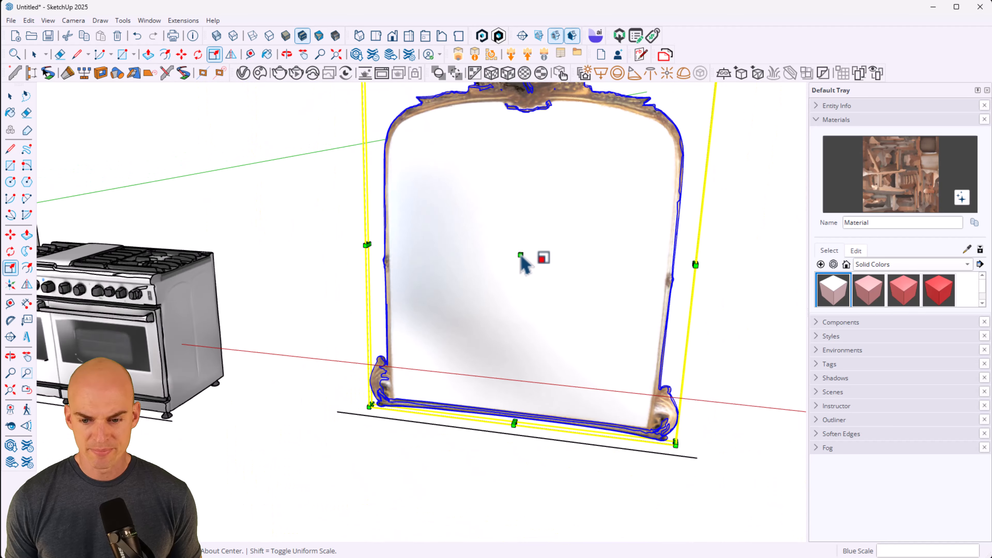
key(space)
click(668, 344)
Step: Examine the resized mirror beside the other furniture and inspect its carved top ornament up close
scroll(667, 344, down, 3)
middle_drag(665, 341, 552, 270)
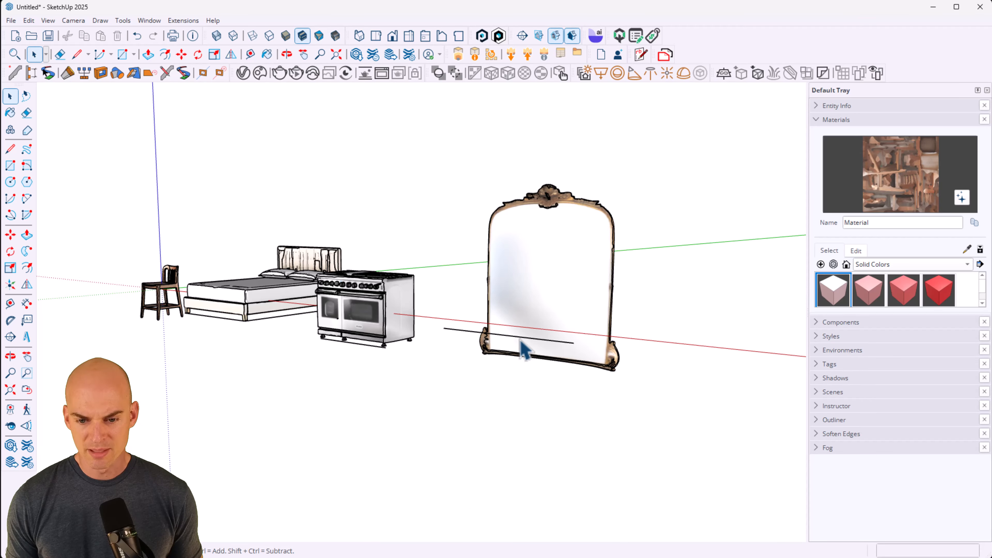
scroll(525, 344, up, 4)
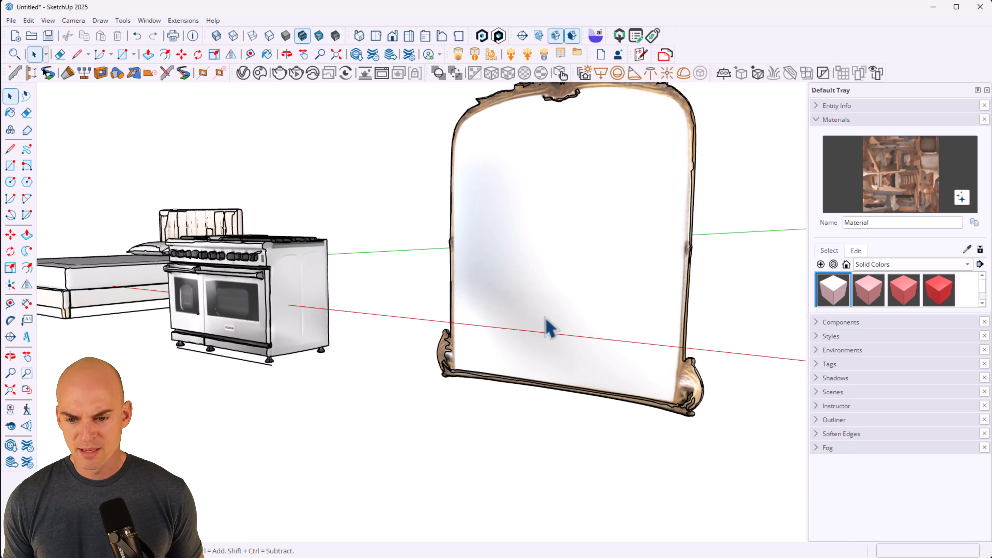
middle_drag(549, 329, 531, 402)
scroll(553, 205, up, 5)
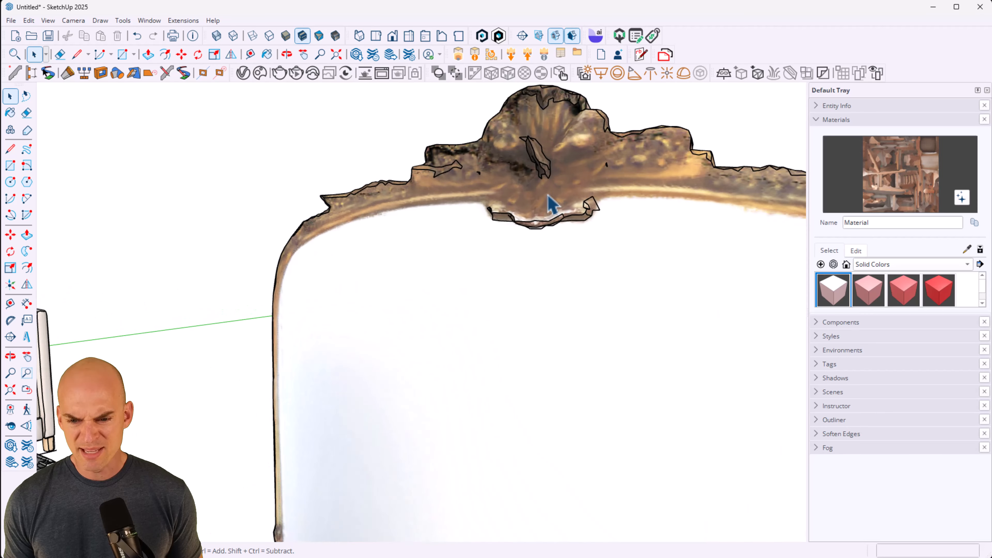
Step: Switch the model to the shaded face style without textures and inspect the mirror's carved top ornament for broken geometry
middle_drag(572, 184, 370, 297)
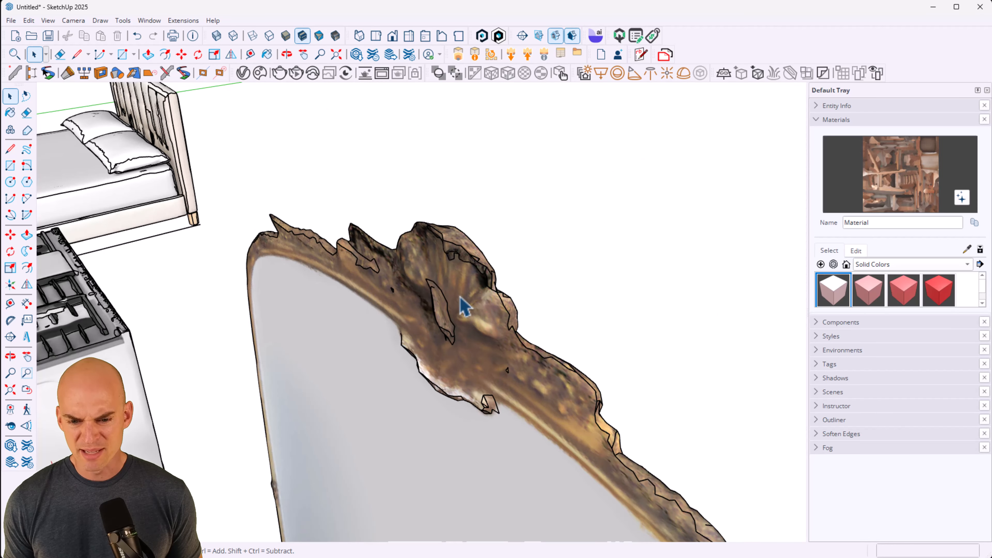
mouse_move(465, 308)
middle_down()
mouse_move(461, 299)
mouse_move(466, 321)
mouse_move(467, 309)
middle_up()
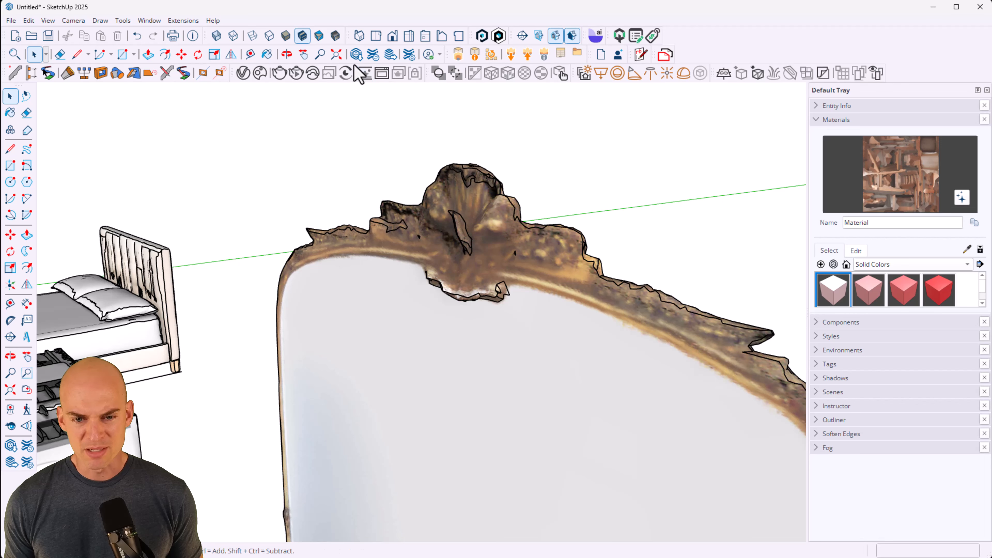
click(285, 39)
middle_drag(589, 288, 708, 299)
scroll(593, 240, up, 5)
scroll(590, 231, down, 2)
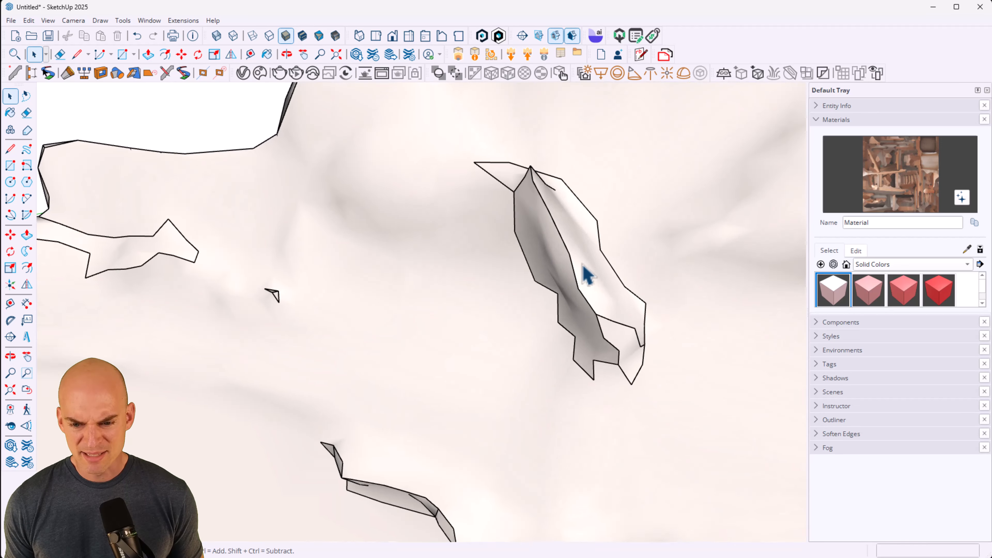
middle_drag(582, 272, 288, 325)
scroll(580, 332, down, 6)
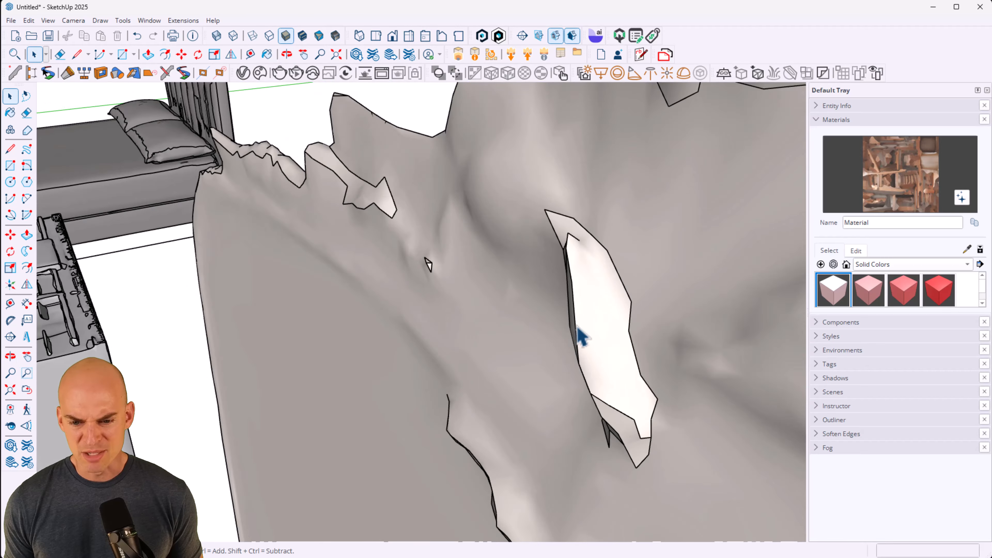
Step: Inspect the mirror's front and lower frame corners, and compare them with the product page photo
middle_drag(608, 363, 368, 104)
scroll(410, 206, down, 3)
middle_drag(448, 409, 554, 372)
scroll(545, 379, down, 3)
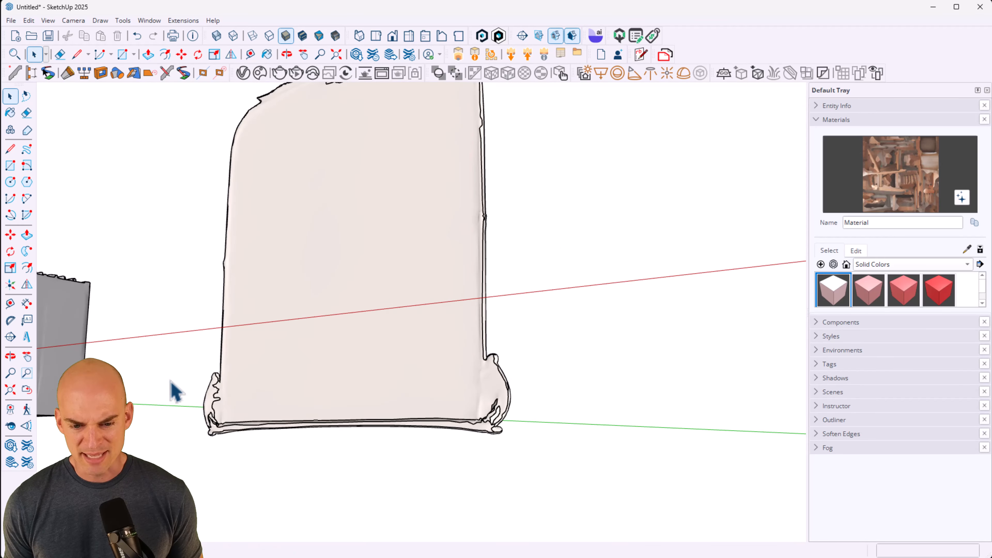
middle_drag(176, 391, 354, 449)
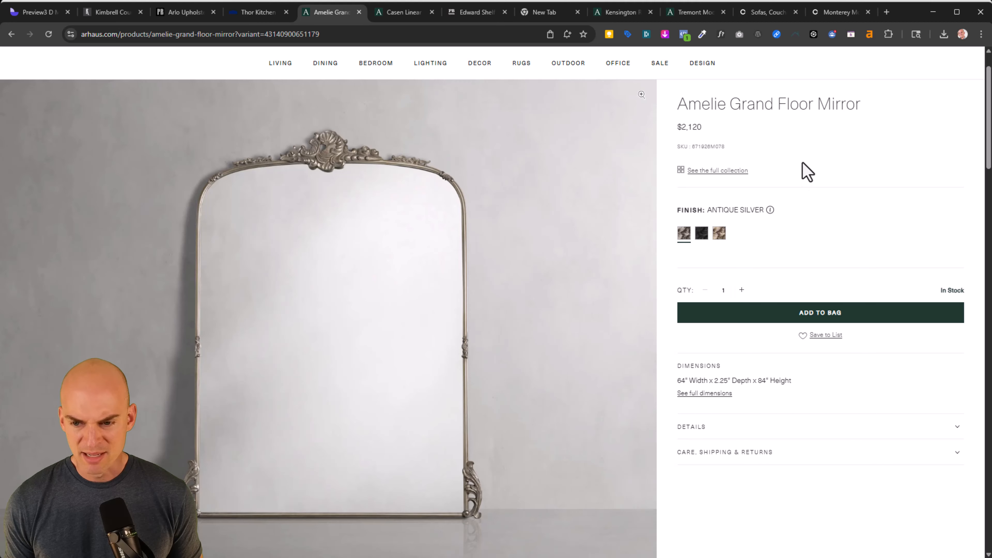
click(939, 19)
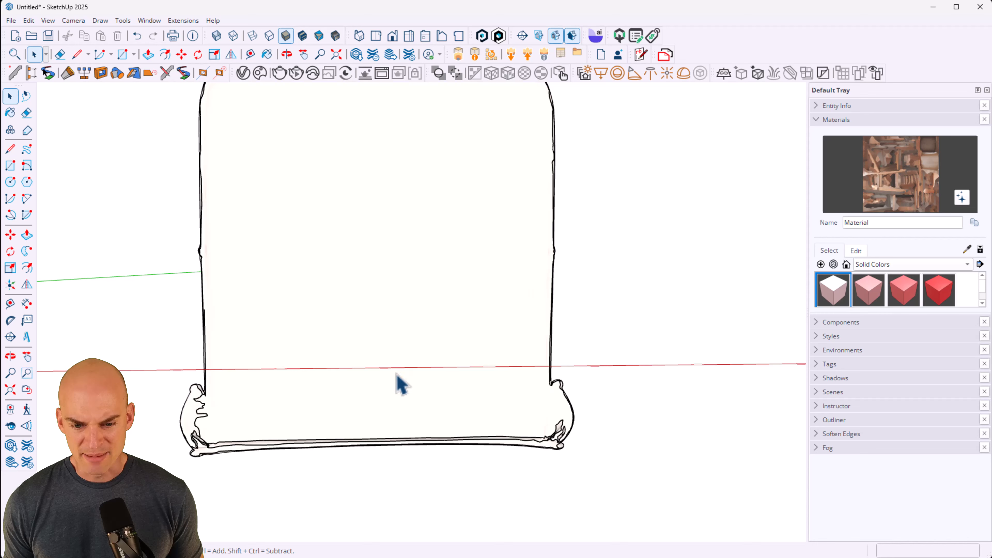
Step: Open the mirror's nested components and select its front surface to examine the density of the underlying mesh
double_click(367, 343)
click(366, 335)
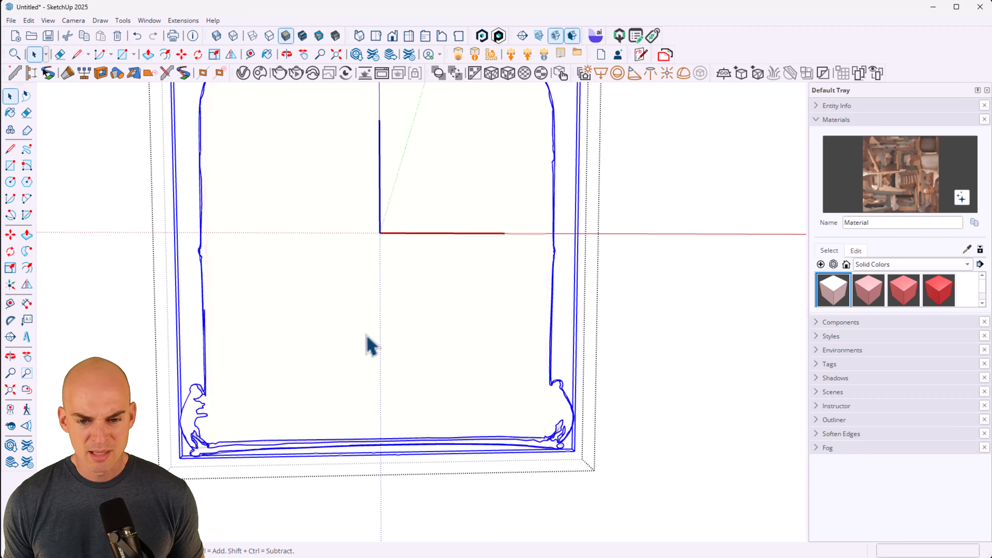
double_click(366, 335)
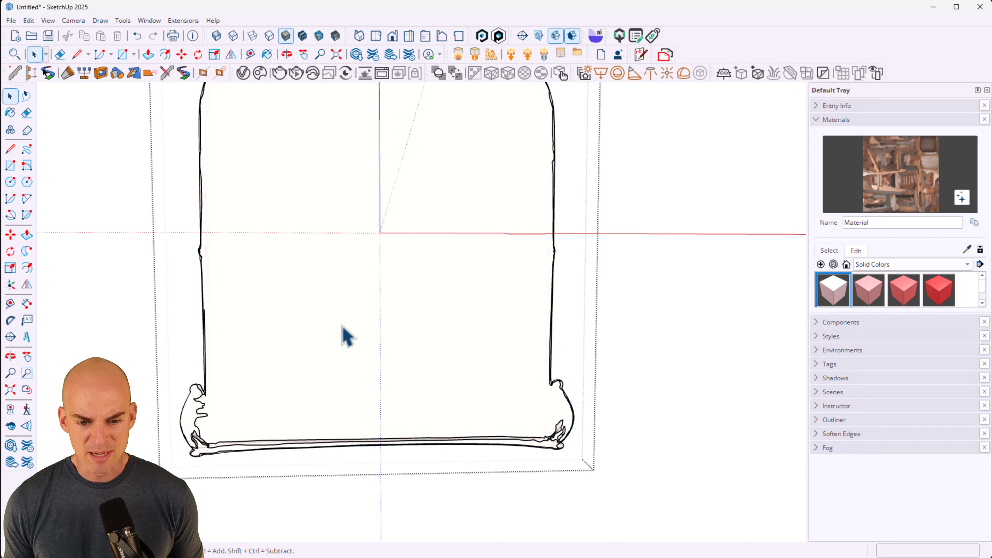
click(347, 336)
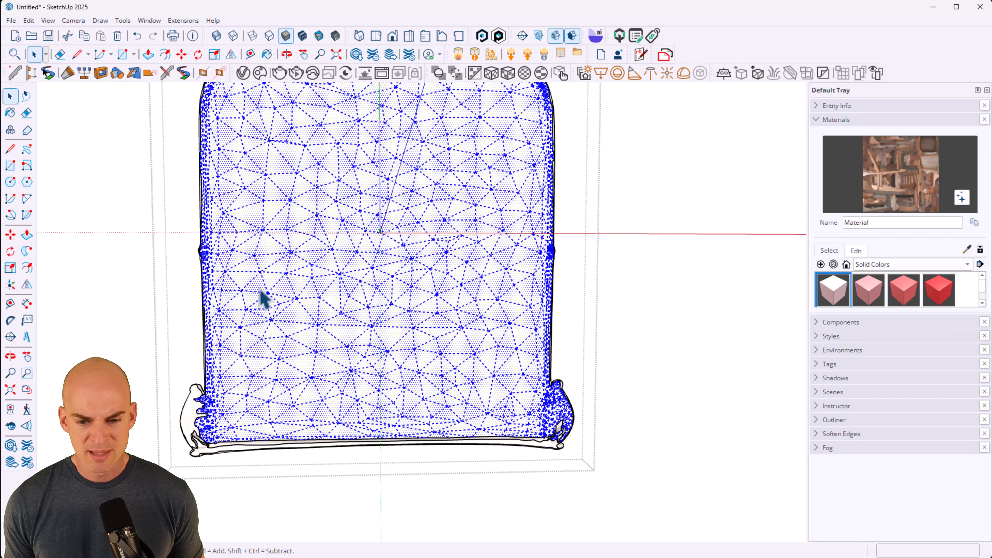
shift+middle_drag(261, 291, 299, 374)
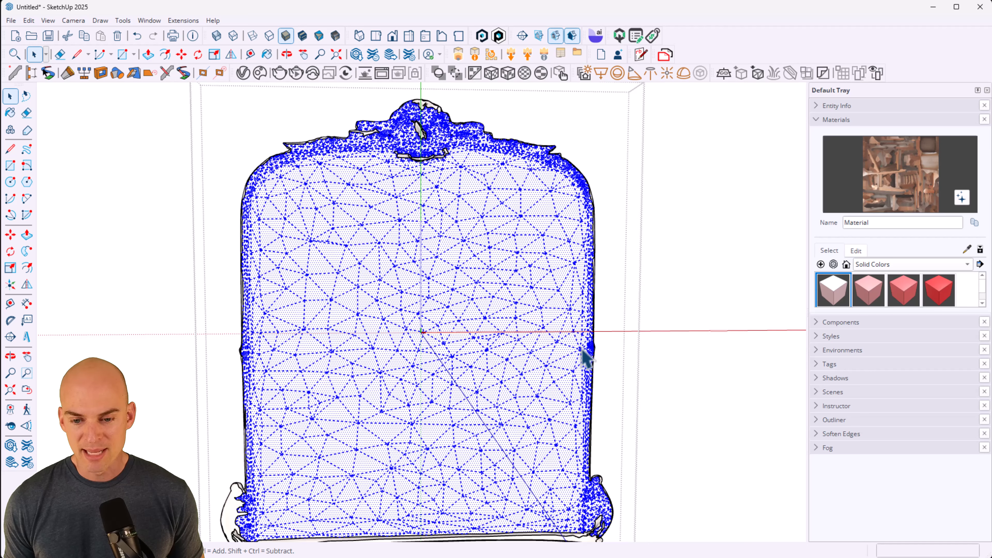
middle_drag(277, 338, 400, 395)
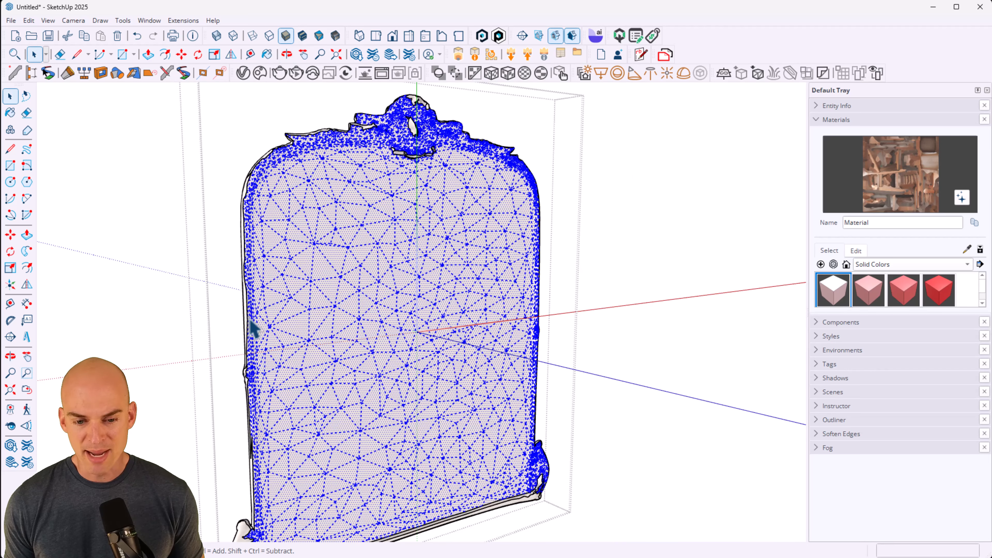
scroll(250, 323, up, 5)
scroll(251, 323, up, 1)
scroll(256, 272, down, 6)
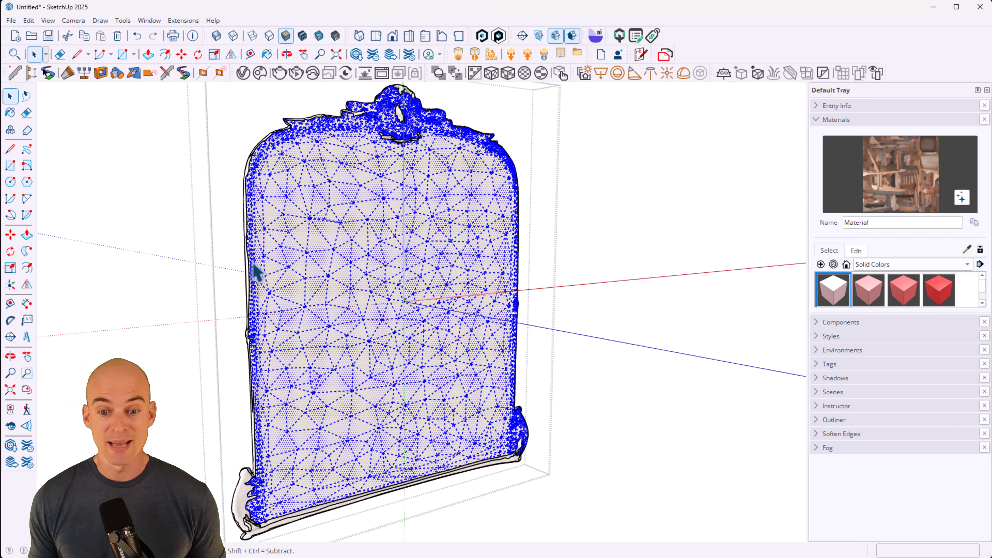
Step: Deselect the mesh, exit the mirror's components and view the mirror beside the range
click(671, 186)
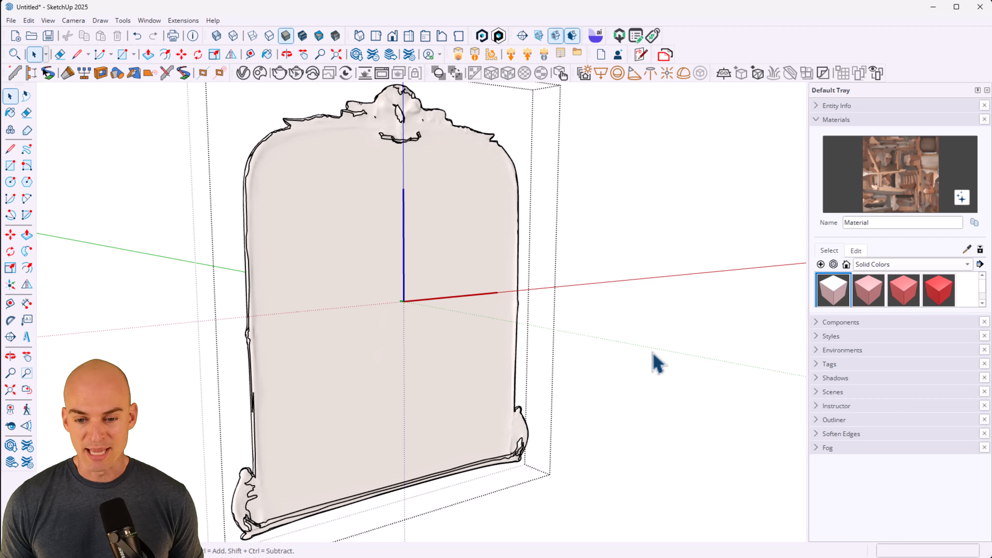
scroll(653, 361, down, 6)
scroll(647, 406, down, 1)
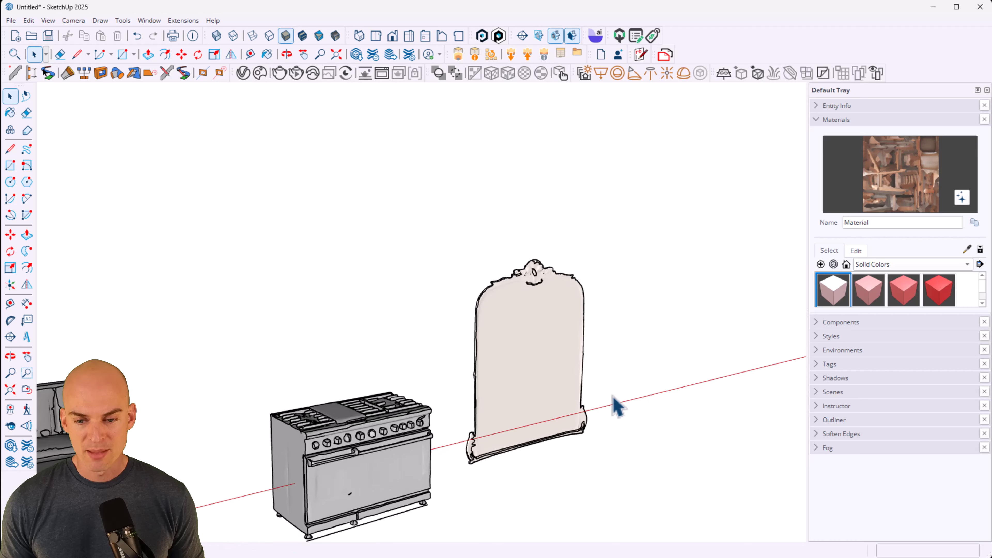
middle_drag(614, 396, 599, 395)
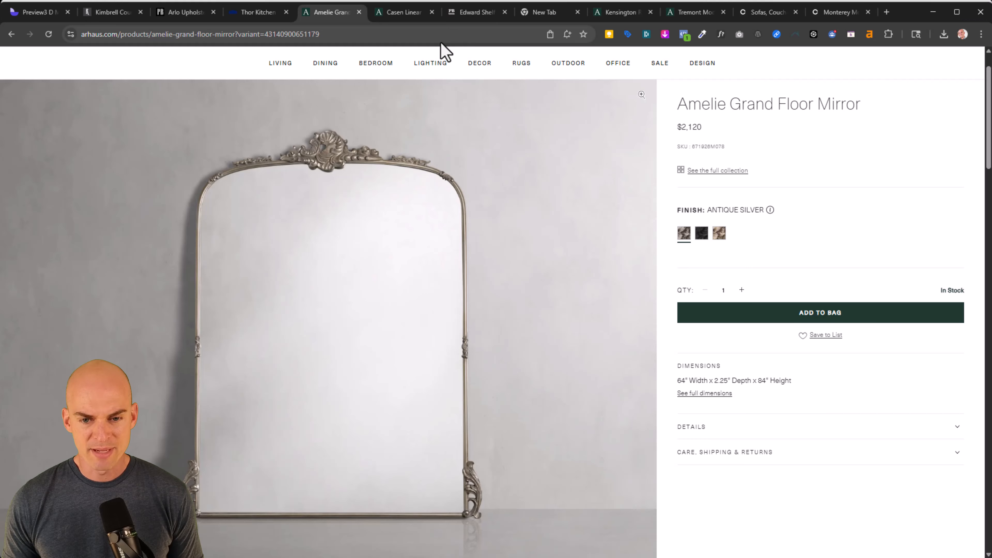
Step: Open the Casen Linear Chandelier product page in the browser, dismiss the gift card offer, and review its photos and dimensions
click(407, 16)
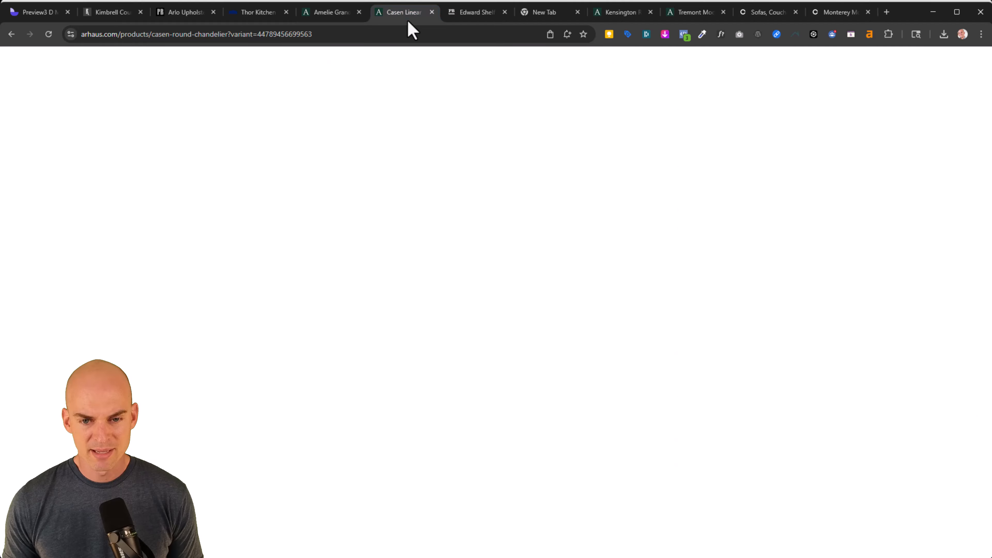
click(634, 199)
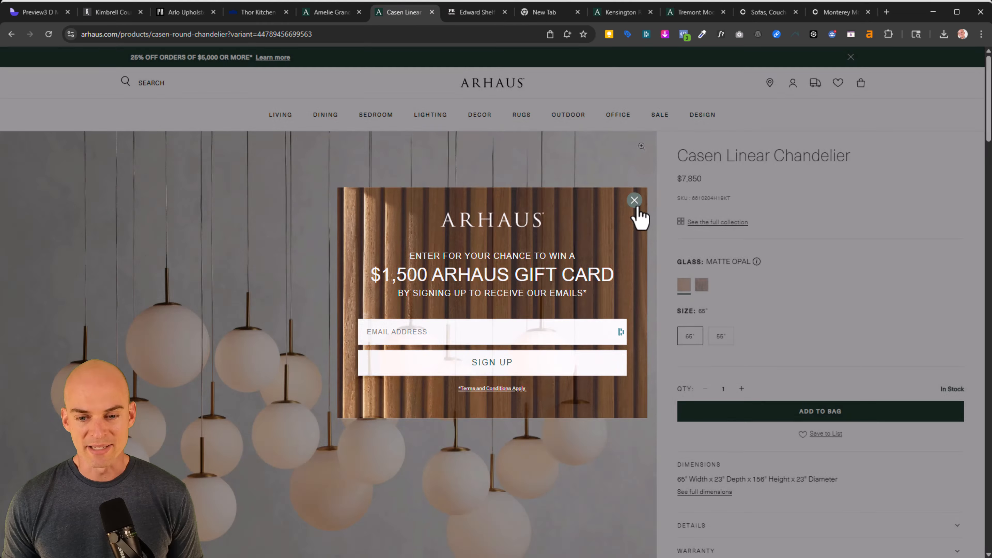
scroll(558, 299, down, 4)
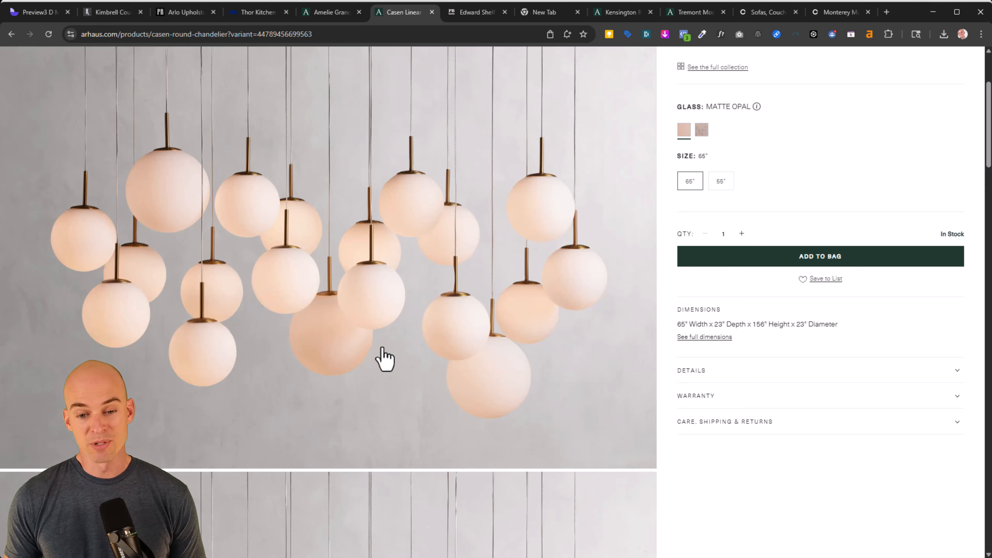
scroll(349, 230, up, 5)
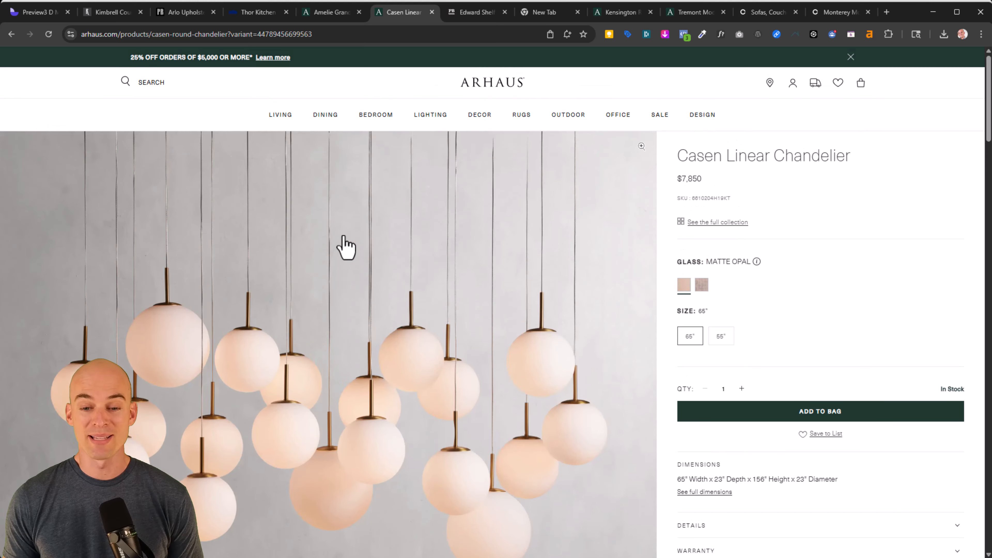
scroll(347, 247, down, 5)
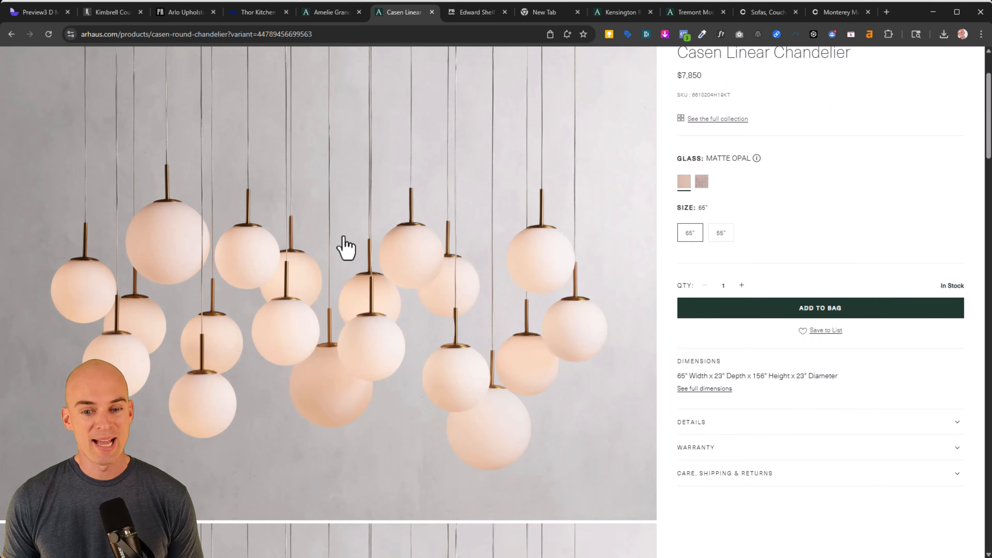
scroll(345, 246, down, 2)
scroll(343, 245, up, 6)
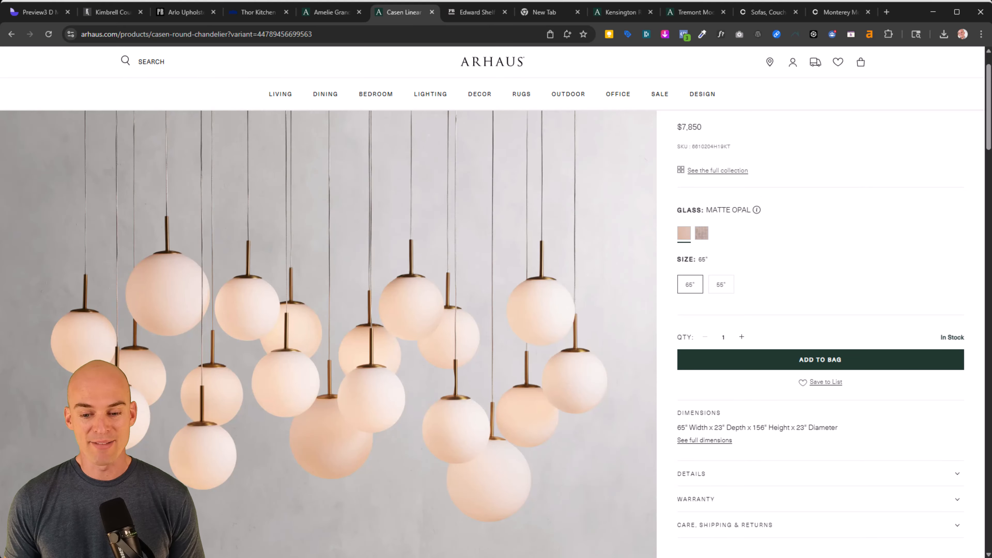
Step: Preview the chandelier image imgi_152_6610204H19KT_N241030.jpeg from the Objects folder, and close the preview
key(alt+Tab)
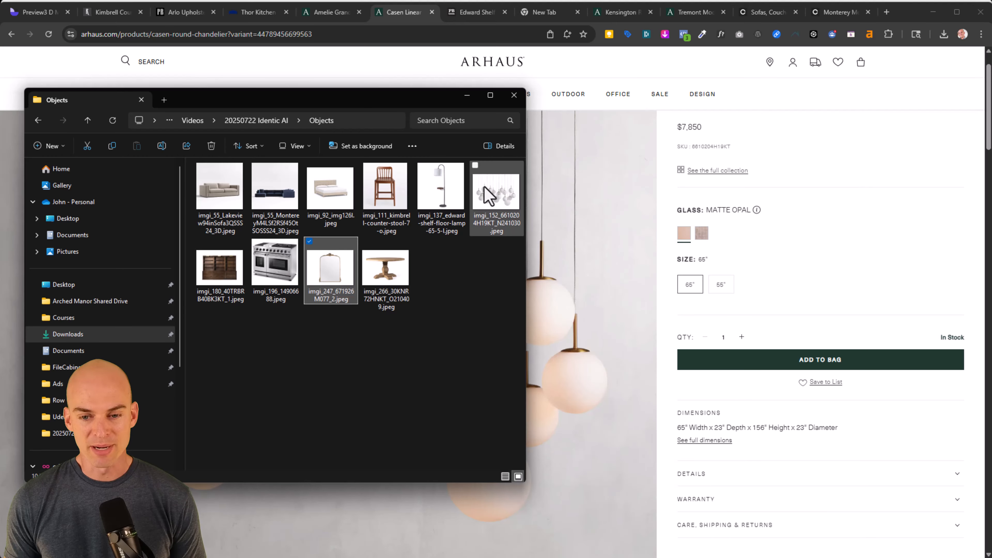
click(494, 199)
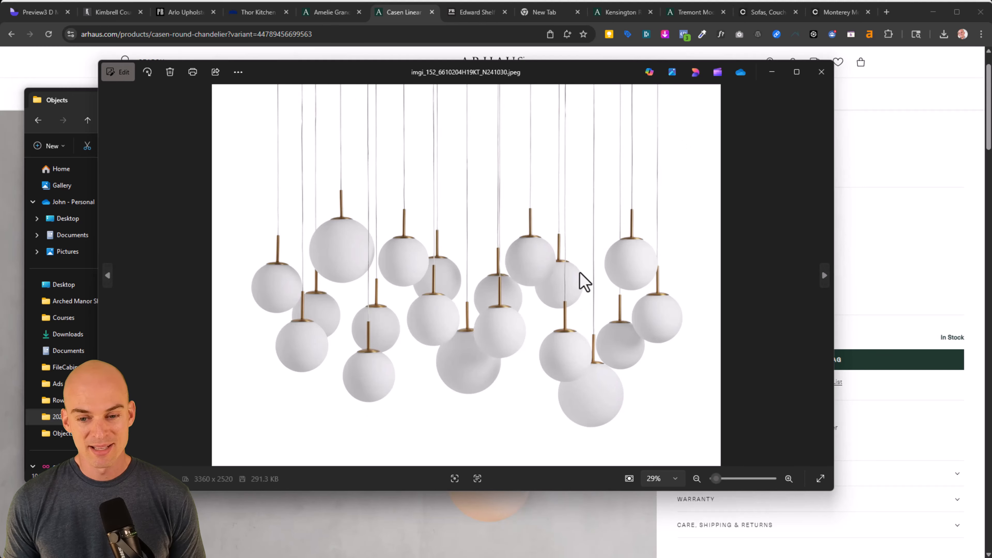
click(821, 73)
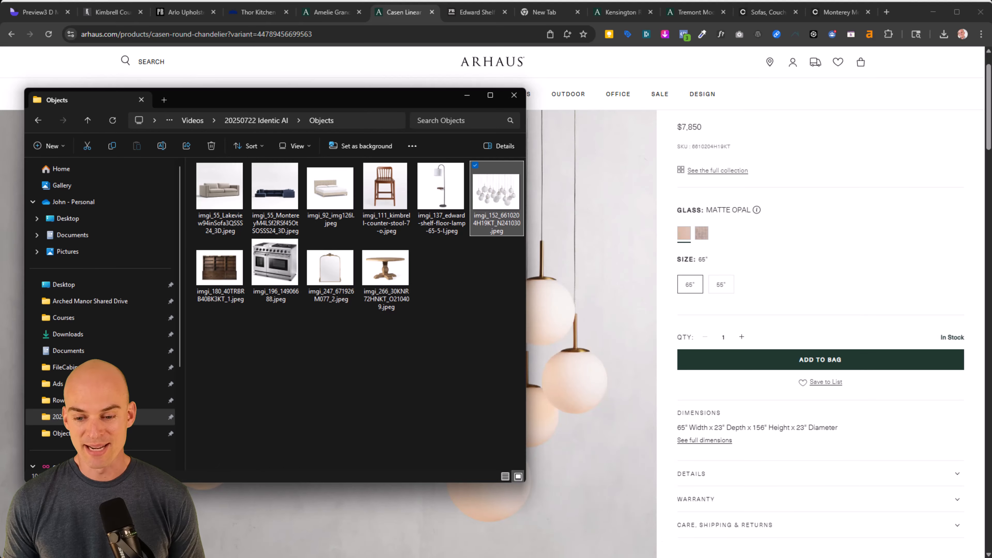
Step: Load imgi_152_6610204H19KT_N241030.jpeg into identic.ai's Image to 3D in SketchUp and generate a 3D model from it
click(702, 557)
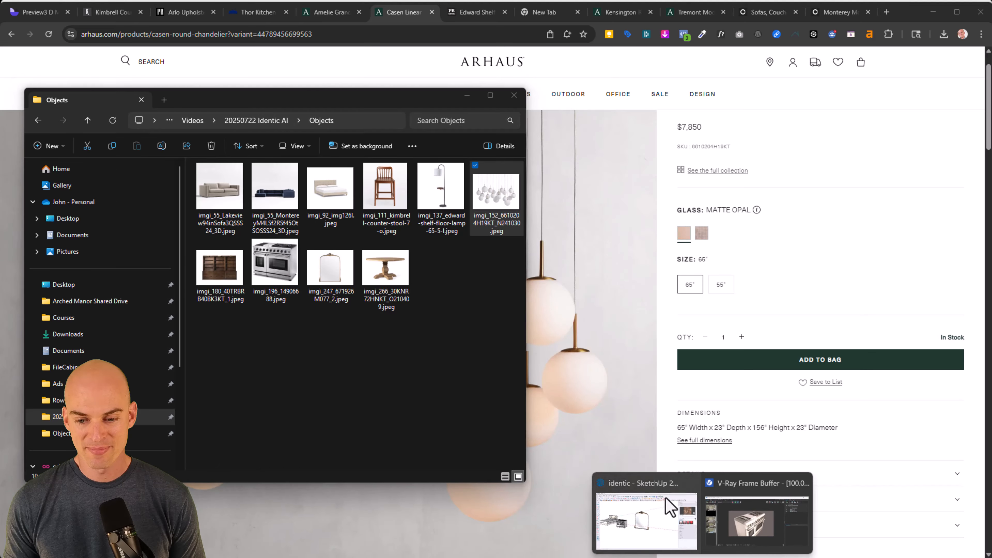
click(667, 517)
key(alt+Tab)
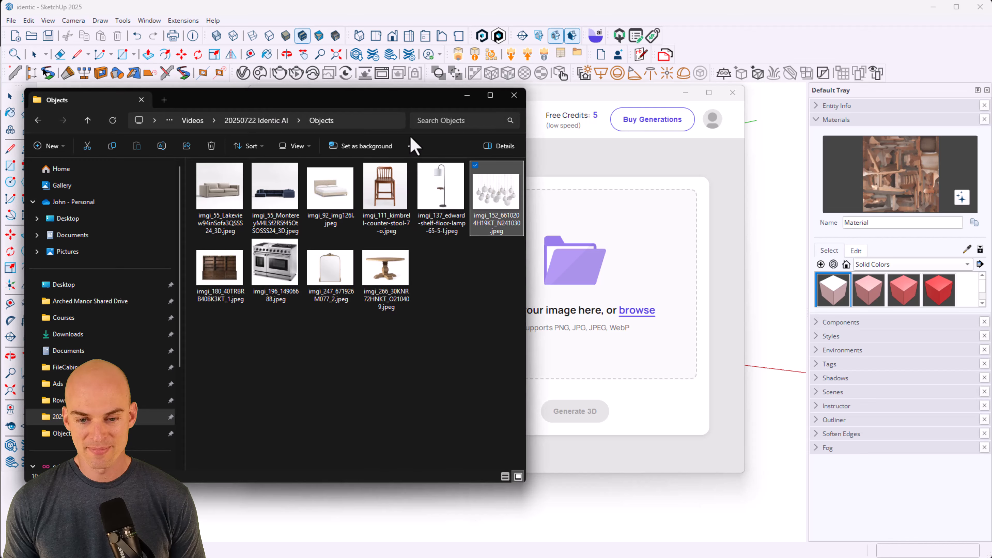
drag(477, 199, 598, 268)
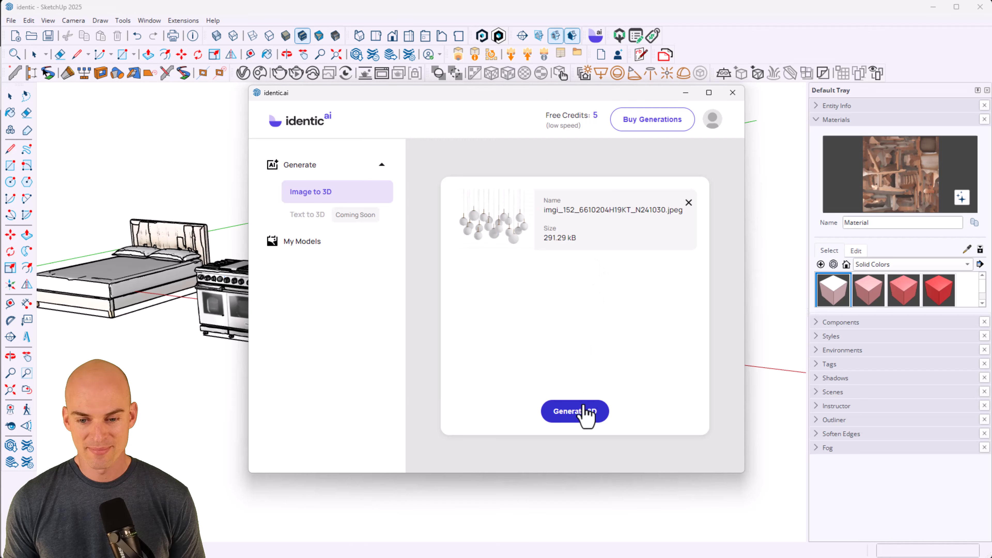
click(583, 413)
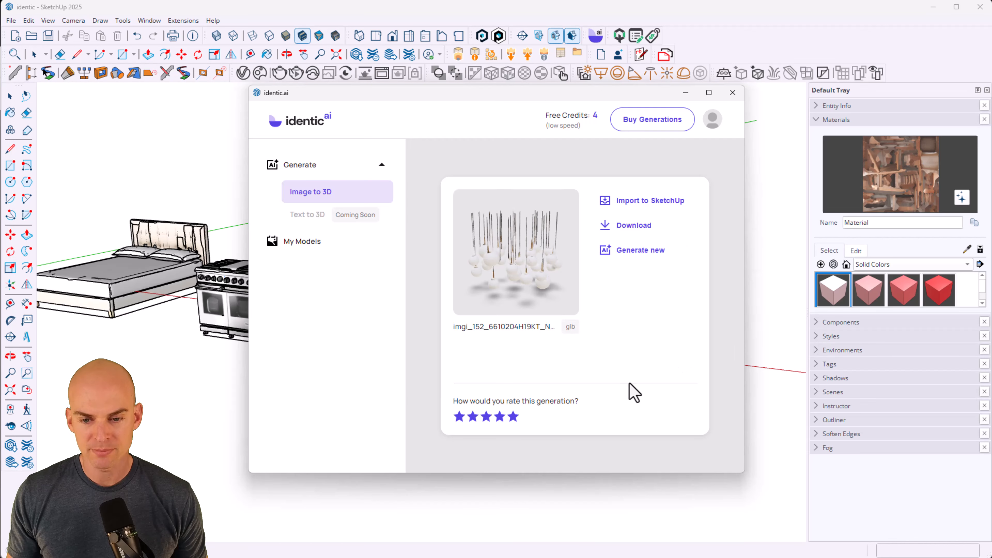
Step: Check the generated chandelier preview, import the model into SketchUp and close the identic.ai window
mouse_move(528, 282)
mouse_down()
mouse_move(500, 261)
mouse_move(443, 277)
mouse_move(538, 248)
mouse_move(523, 250)
mouse_up()
click(624, 202)
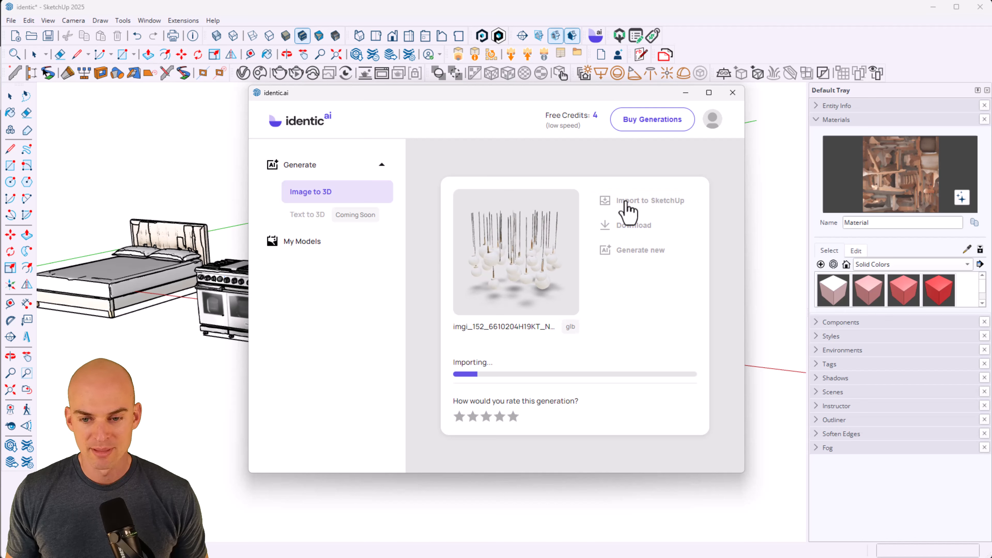
click(733, 93)
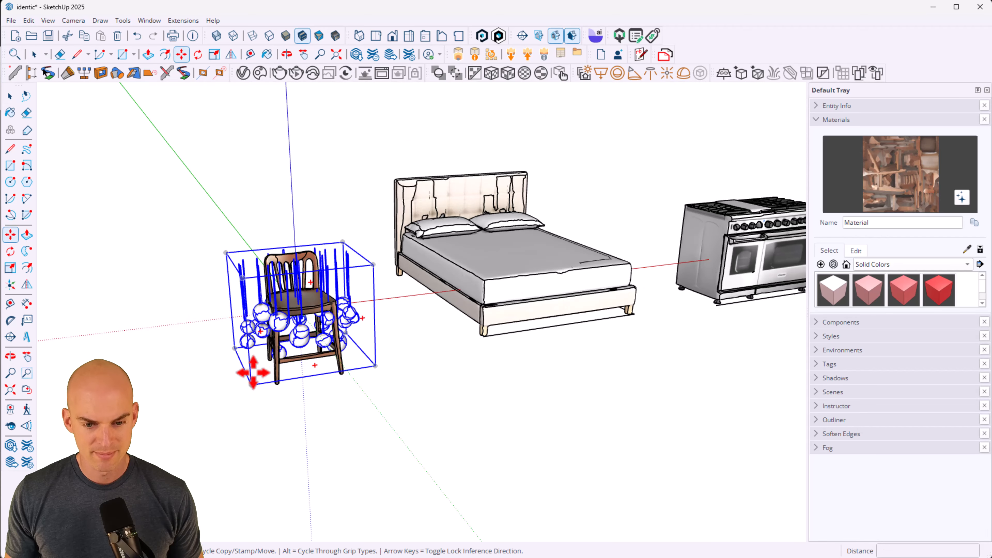
Step: Move the imported chandelier along the red axis past the range and mirror, to the end of the row
click(251, 385)
key(Right)
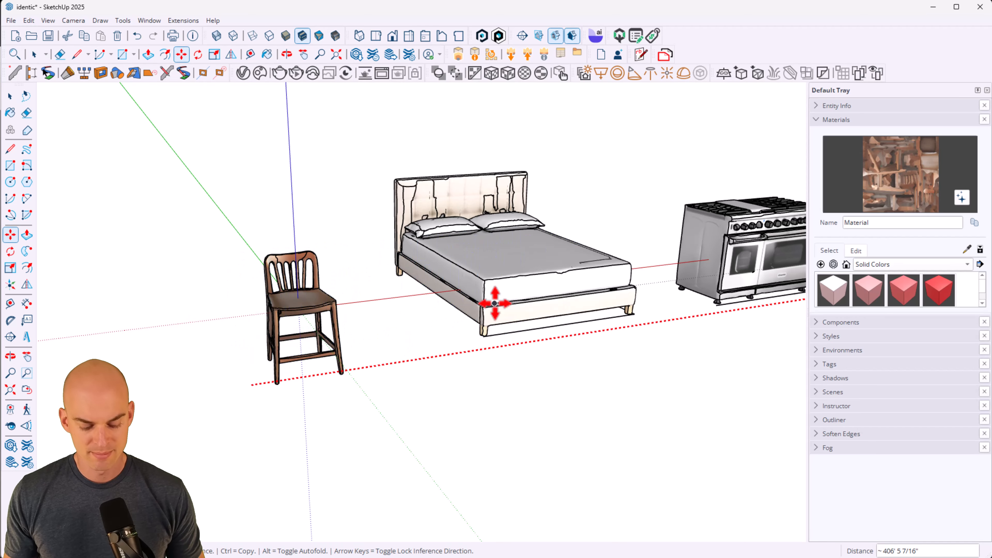
shift+middle_drag(432, 324, 90, 370)
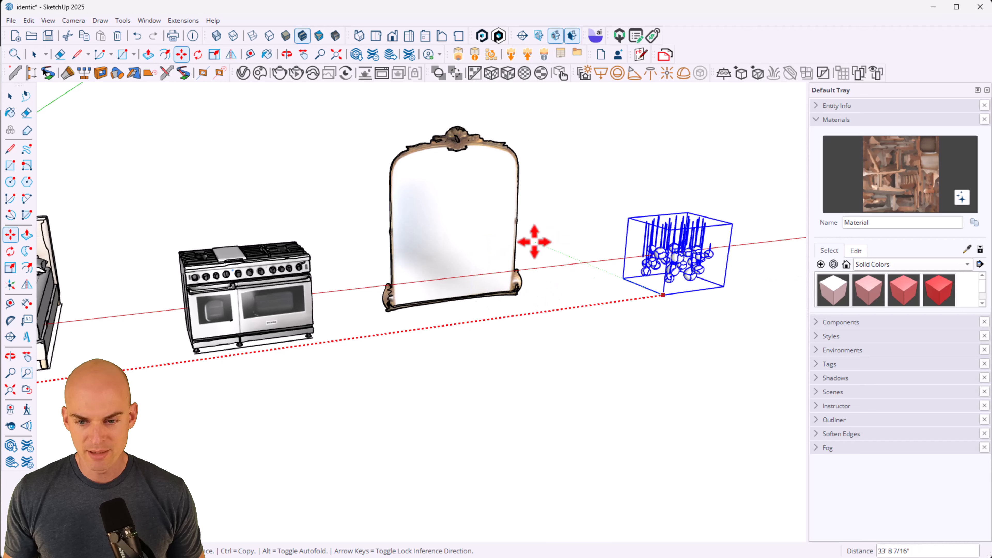
click(719, 304)
Step: Deselect the chandelier and view its globes and hanging rods up close
middle_drag(719, 304, 469, 317)
shift+middle_drag(469, 317, 248, 262)
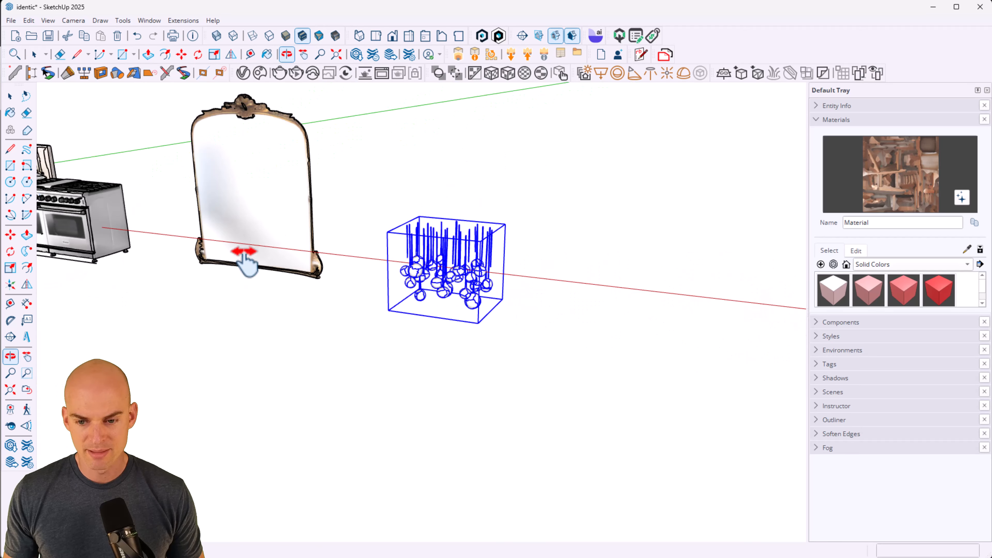
scroll(482, 248, up, 4)
scroll(401, 254, up, 4)
key(space)
click(652, 310)
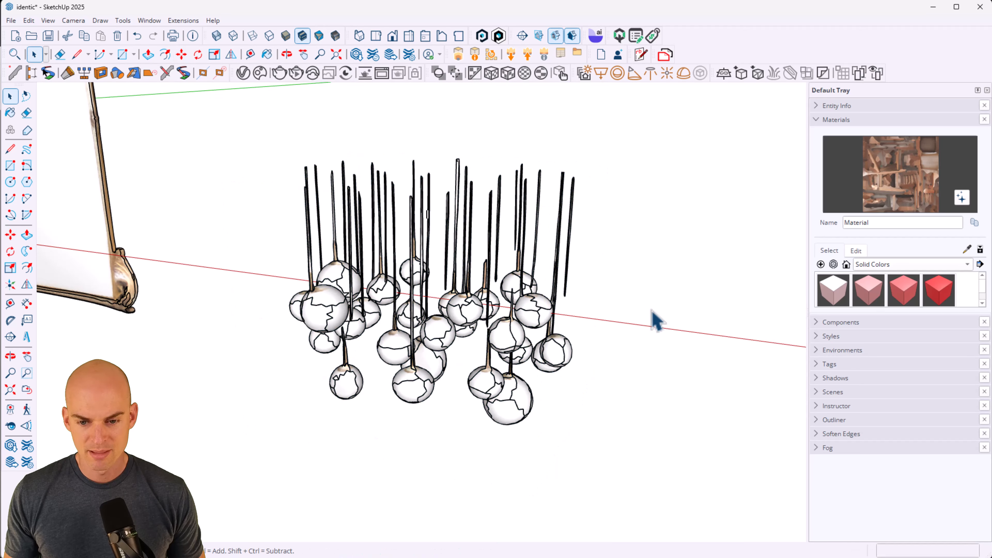
Step: Examine the joints between the chandelier's hanging rods and globes at close range
scroll(505, 323, up, 1)
middle_drag(505, 322, 518, 315)
drag(406, 265, 454, 297)
scroll(459, 309, up, 3)
key(space)
scroll(458, 305, up, 3)
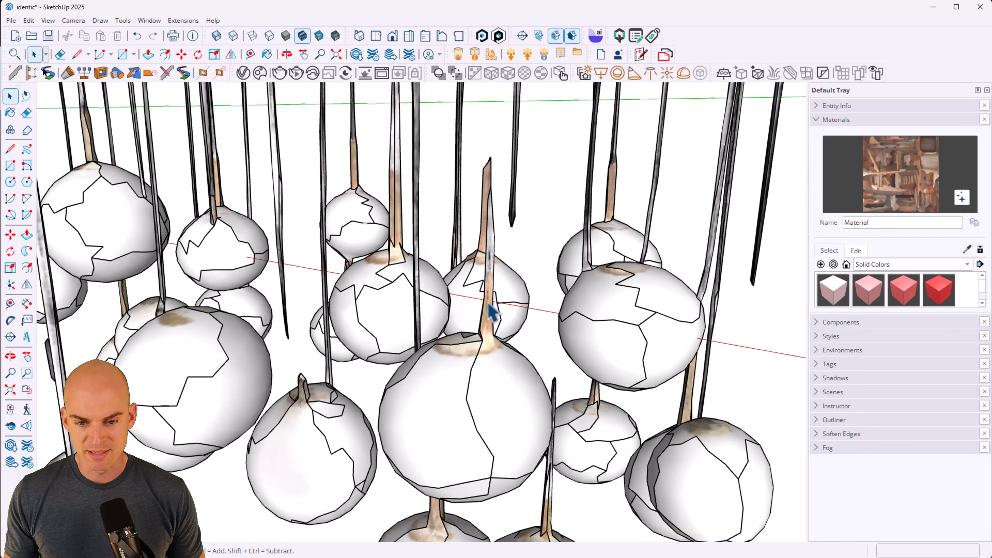
middle_drag(520, 393, 501, 399)
Step: Select the chandelier and inspect its hanging rods and globes from several sides, from above and from the front
key(ctrl+a)
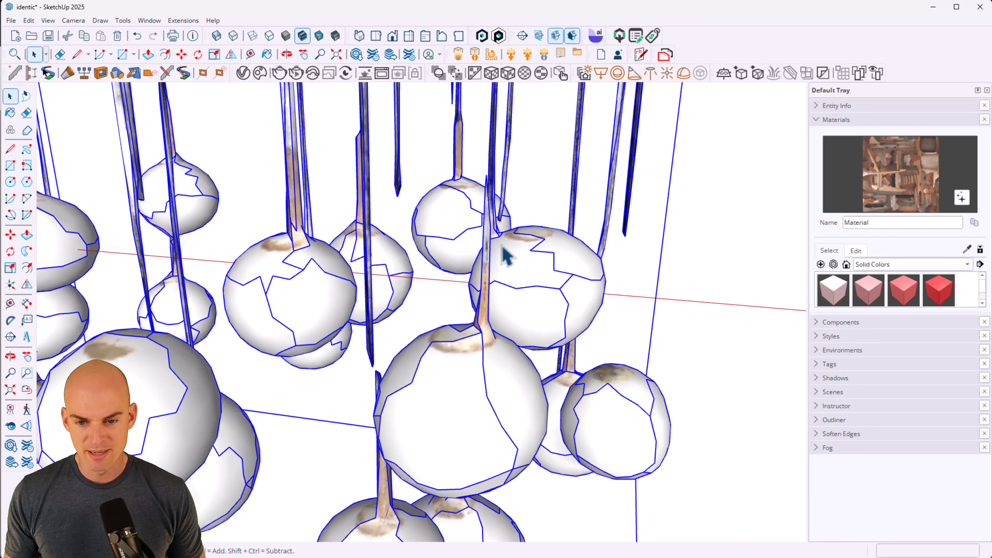
middle_drag(478, 239, 420, 342)
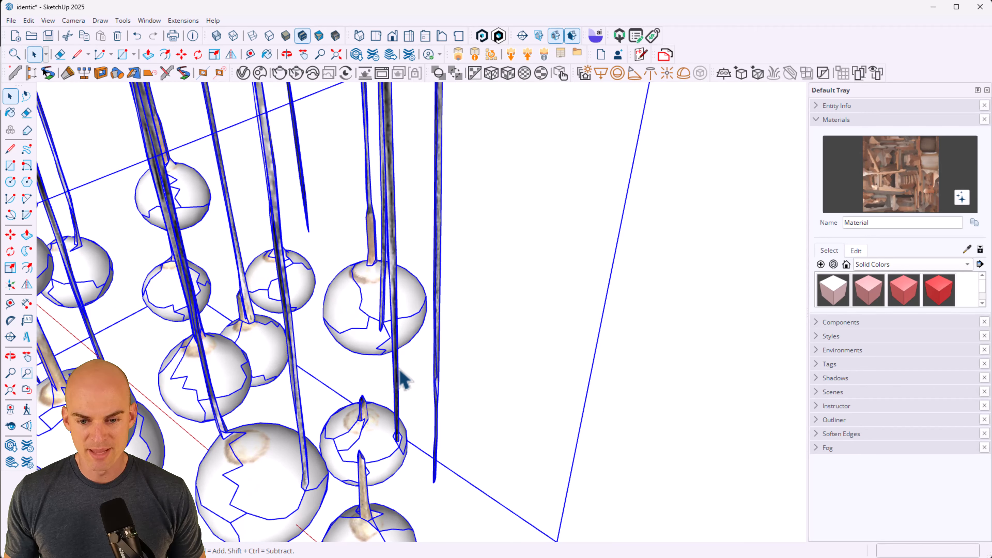
scroll(362, 428, down, 10)
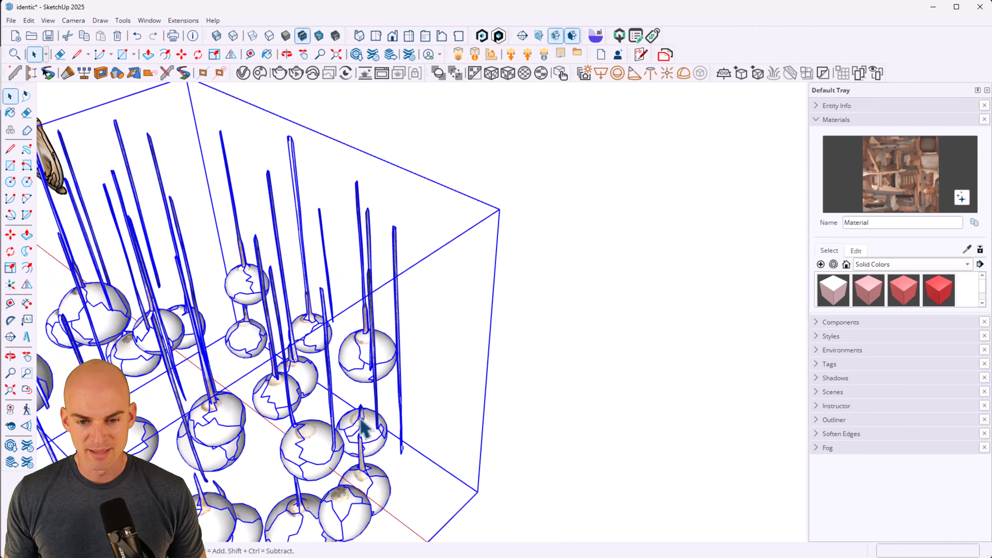
middle_drag(283, 444, 590, 272)
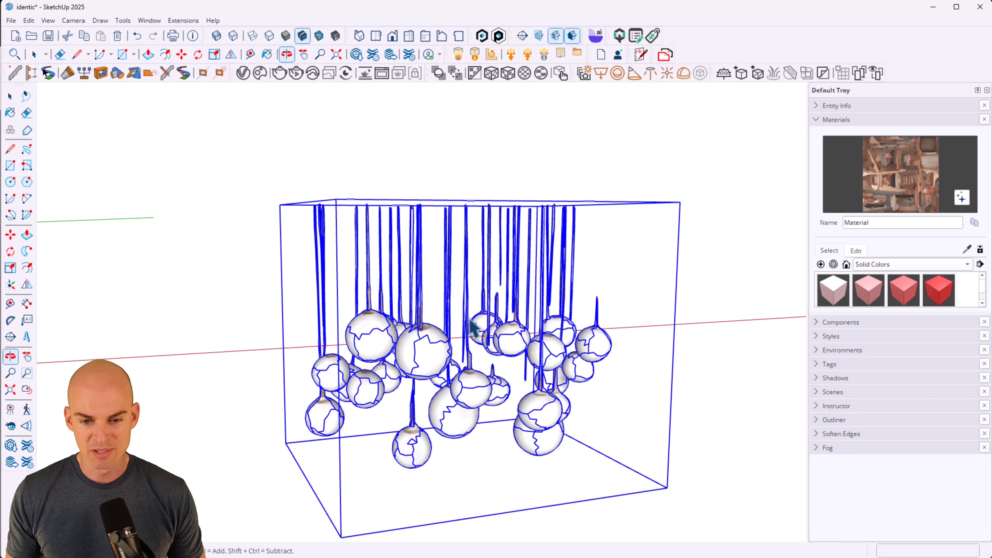
middle_drag(437, 331, 655, 330)
middle_drag(398, 371, 521, 552)
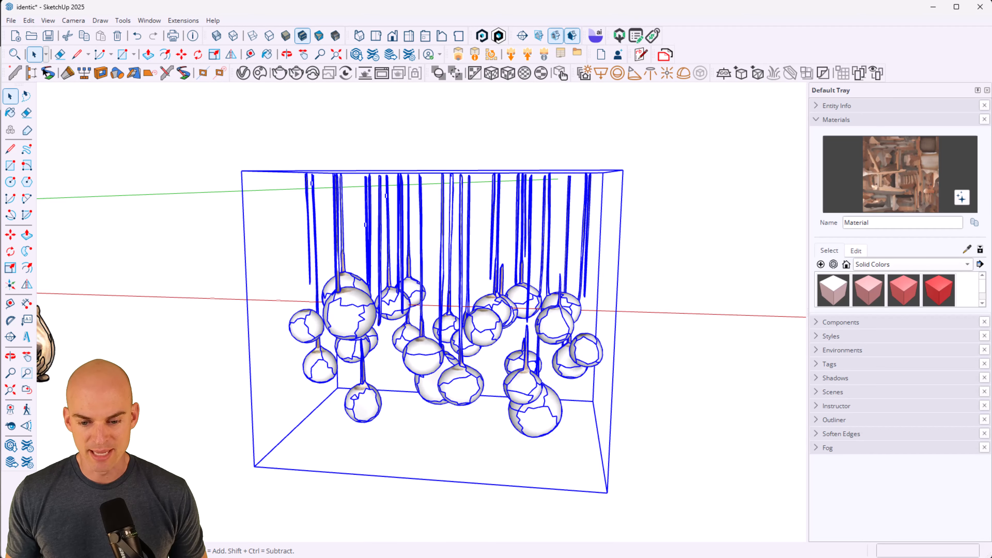
Step: Check the chandelier's dimensions on the Arhaus product page, and draw a 23-inch reference line along the lower depth edge of its bounding box in SketchUp
key(alt+Tab)
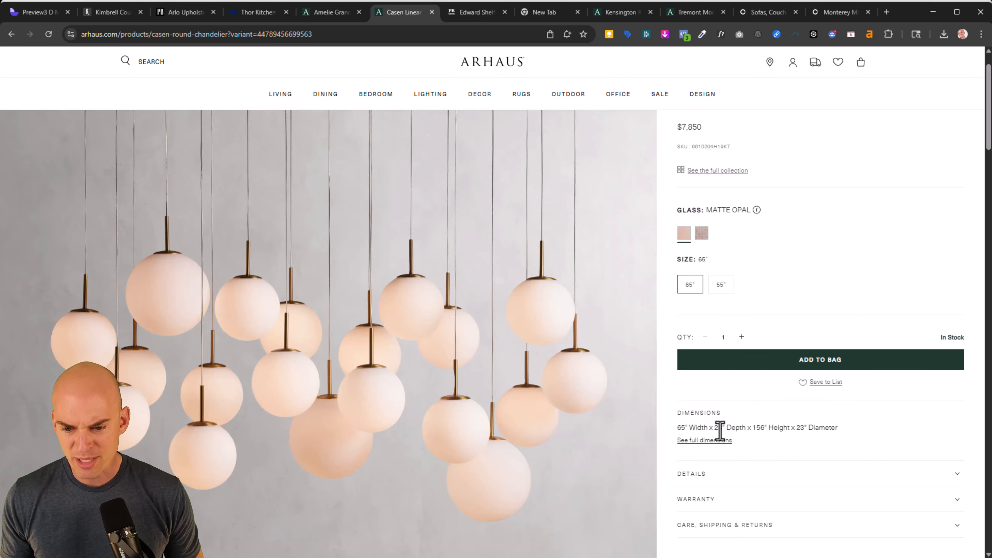
click(932, 13)
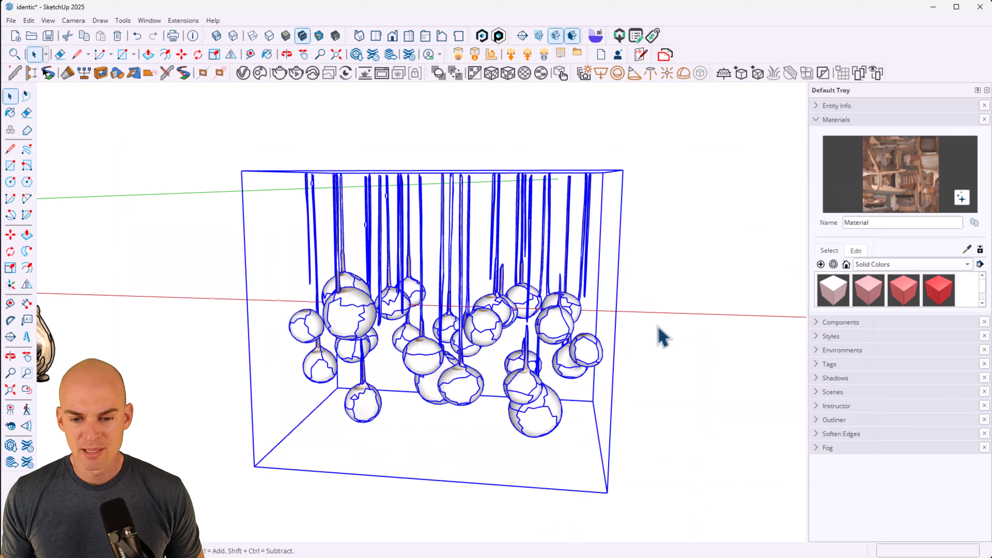
mouse_move(658, 332)
middle_down()
mouse_move(403, 299)
mouse_move(313, 324)
mouse_move(313, 358)
middle_up()
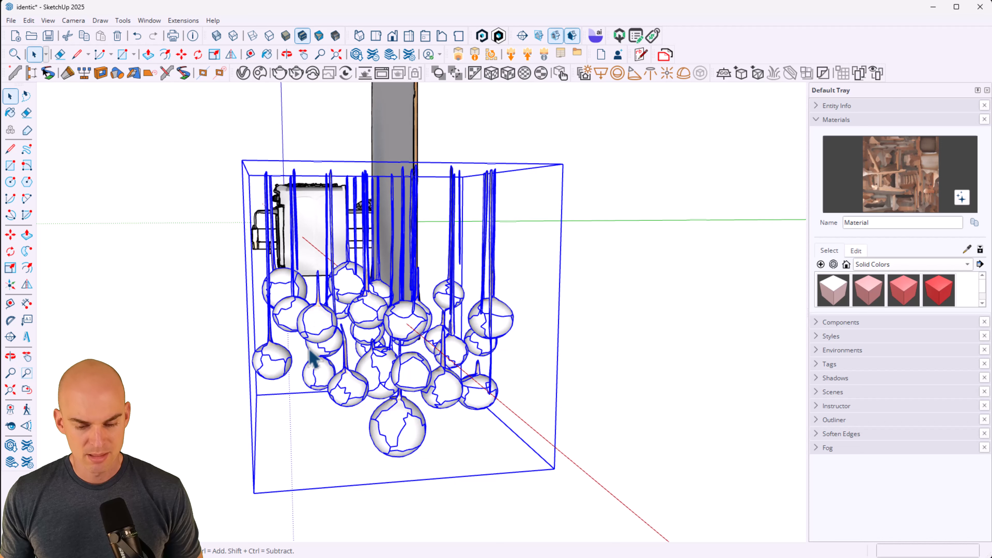
click(255, 492)
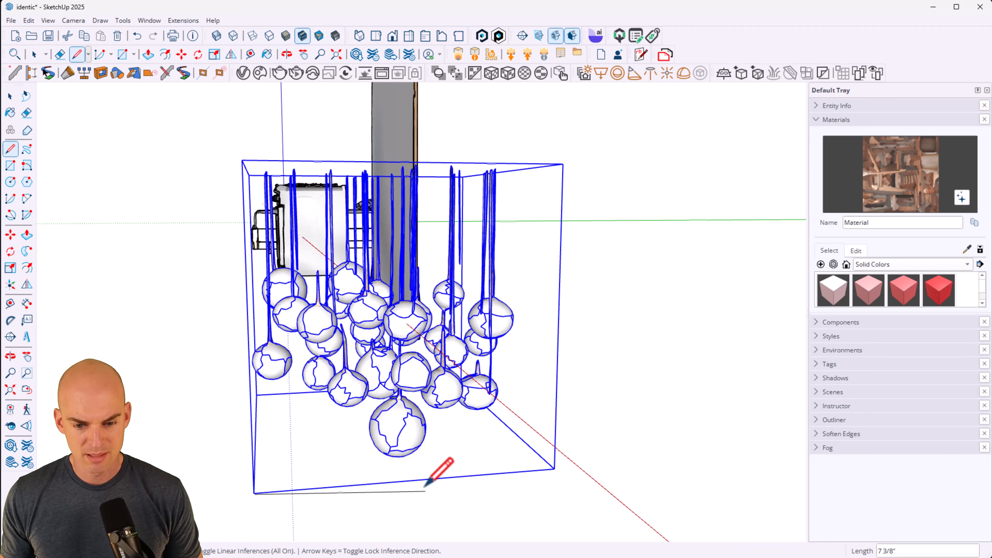
text(23)
key(Return)
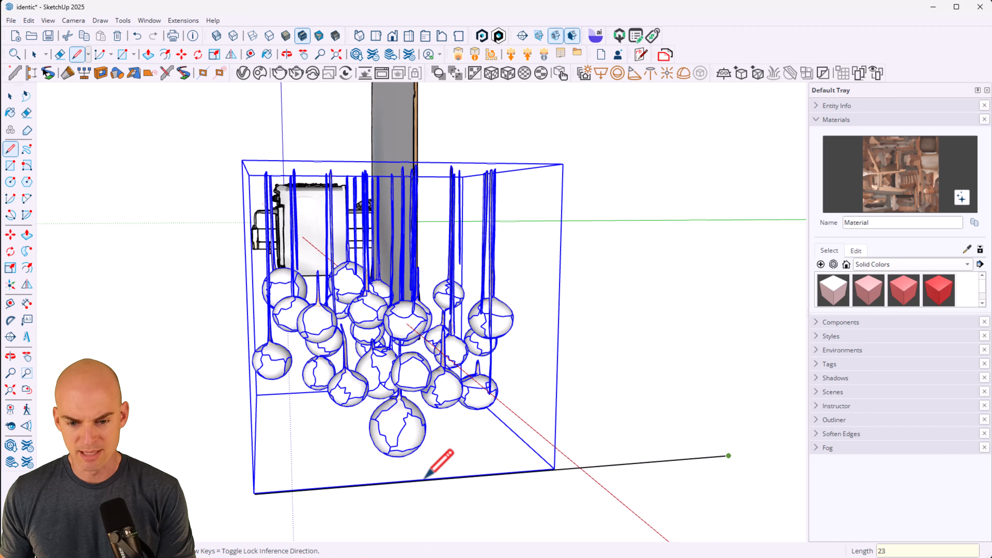
Step: Scale the globe pendant light cluster to 23" along the green axis
key(space)
middle_drag(426, 477, 496, 370)
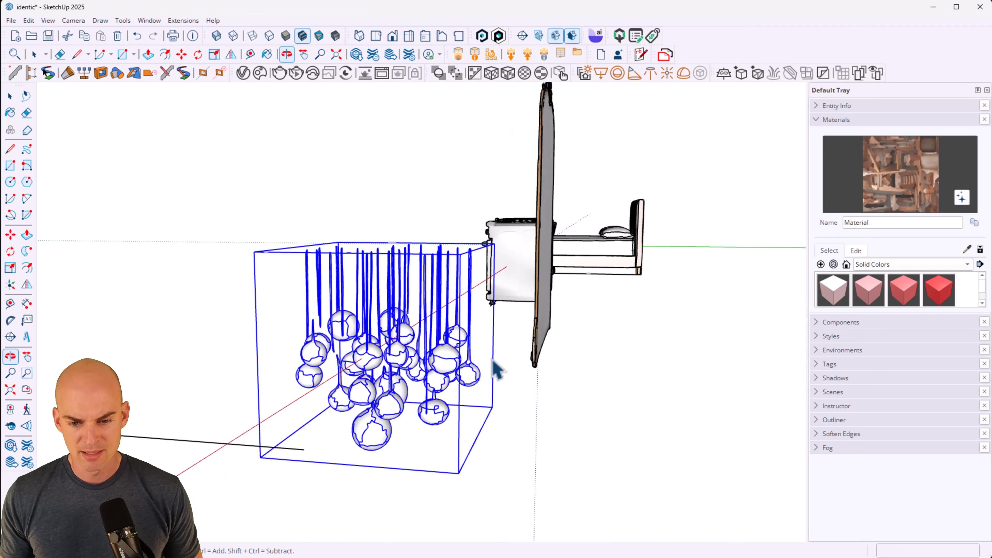
click(419, 354)
click(438, 381)
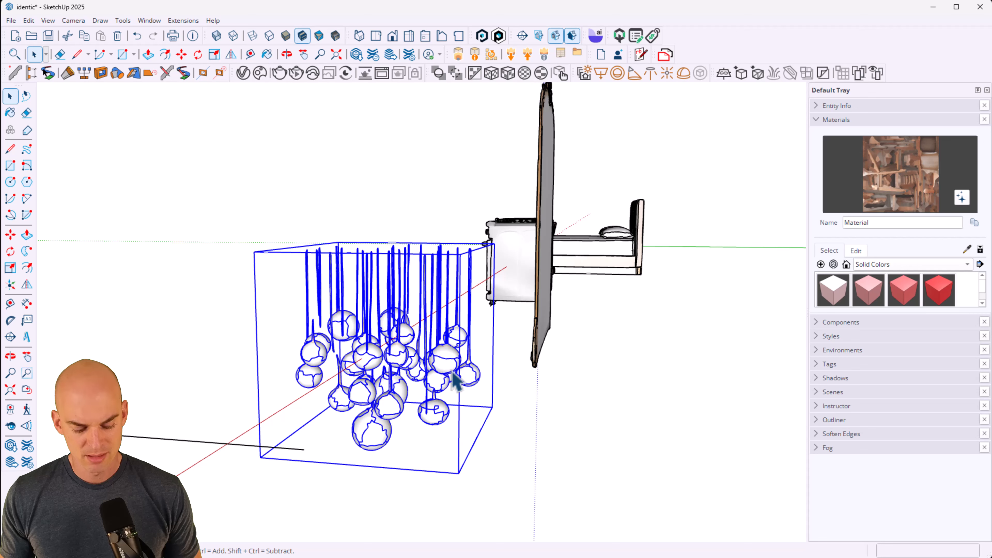
click(485, 358)
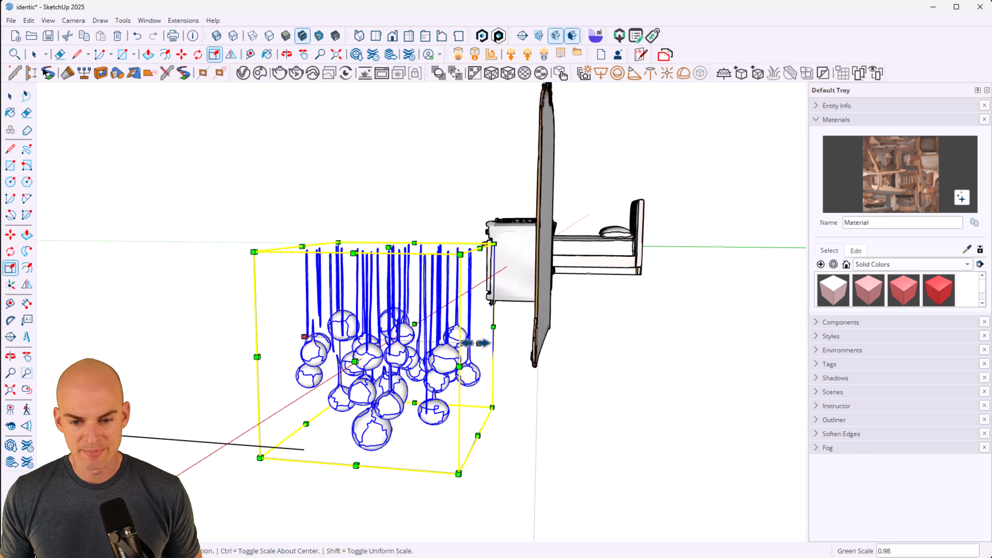
text(23)
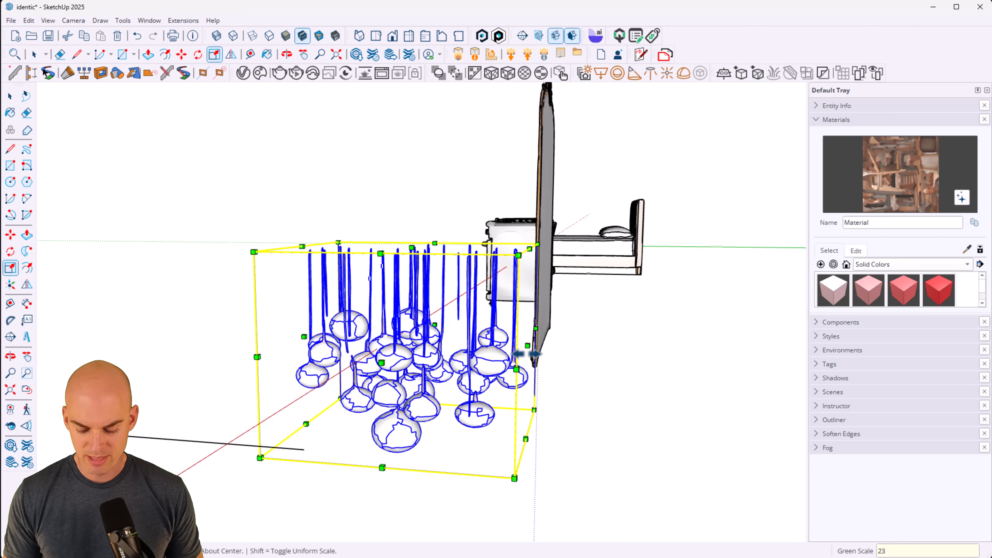
text(")
key(Return)
Step: Scale the globe pendant light cluster to 65" along the red axis, then deselect it
middle_drag(252, 244, 617, 371)
click(562, 387)
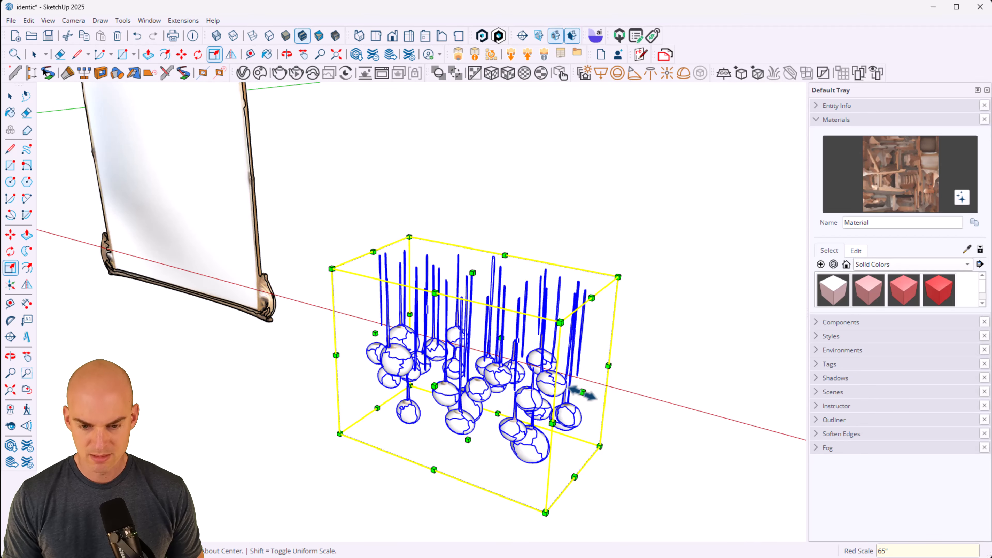
key(Return)
key(space)
click(681, 281)
Step: Examine the scaled pendant light cluster from several sides, up close and from farther away
middle_drag(664, 310, 332, 347)
scroll(333, 347, up, 8)
middle_drag(395, 357, 715, 381)
scroll(715, 381, down, 5)
middle_drag(634, 359, 516, 304)
middle_drag(428, 416, 281, 426)
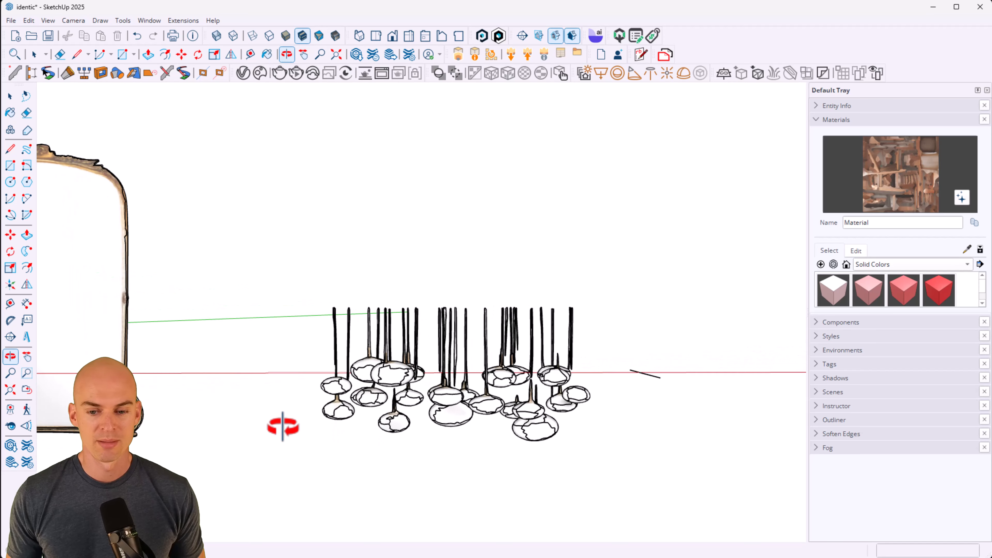
scroll(460, 244, down, 2)
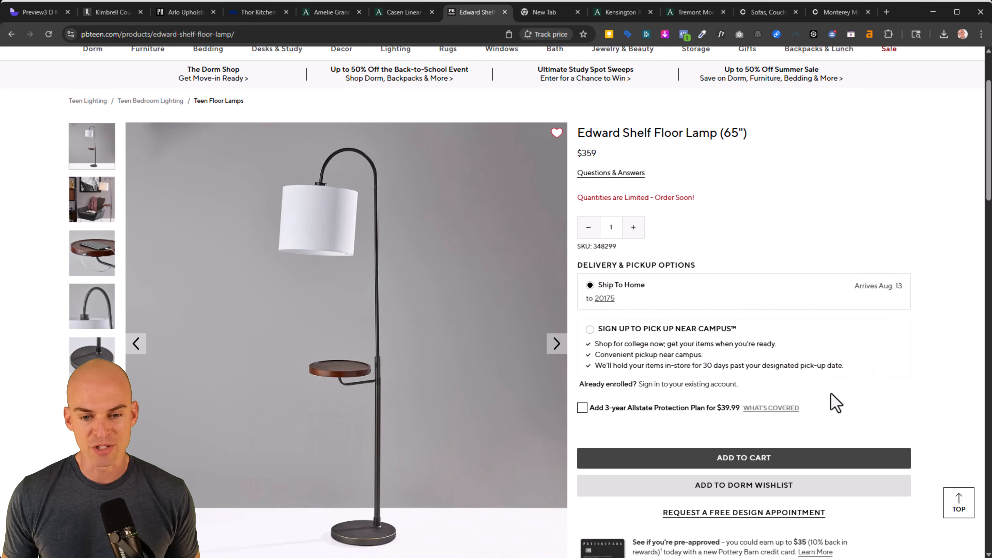
Step: View the Edward Shelf Floor Lamp product page in the browser and switch back to SketchUp
scroll(832, 405, down, 1)
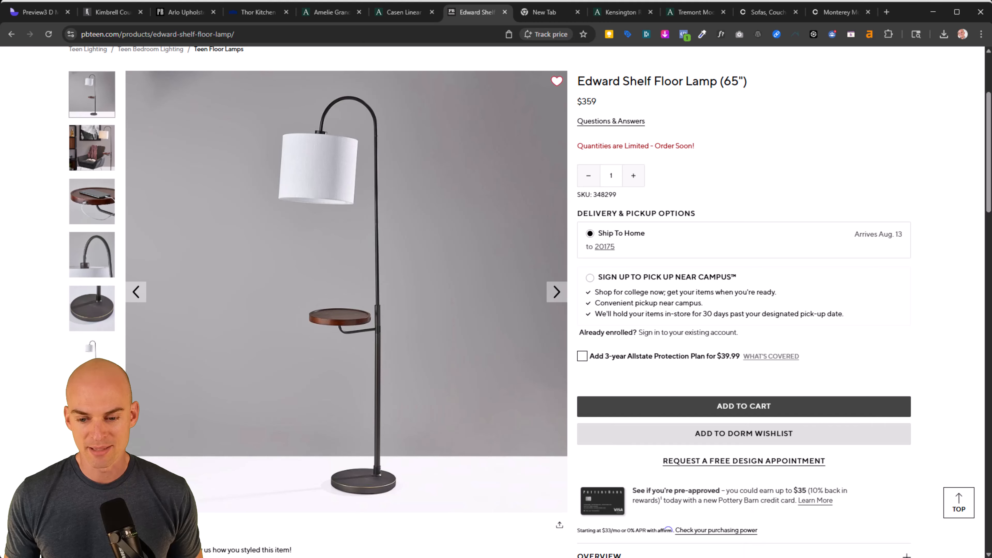
mouse_move(702, 557)
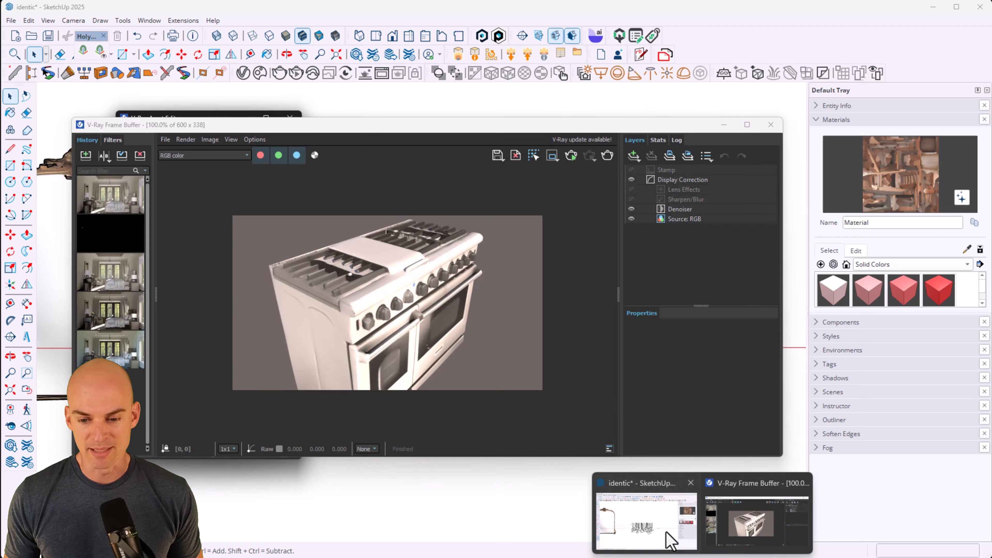
click(661, 536)
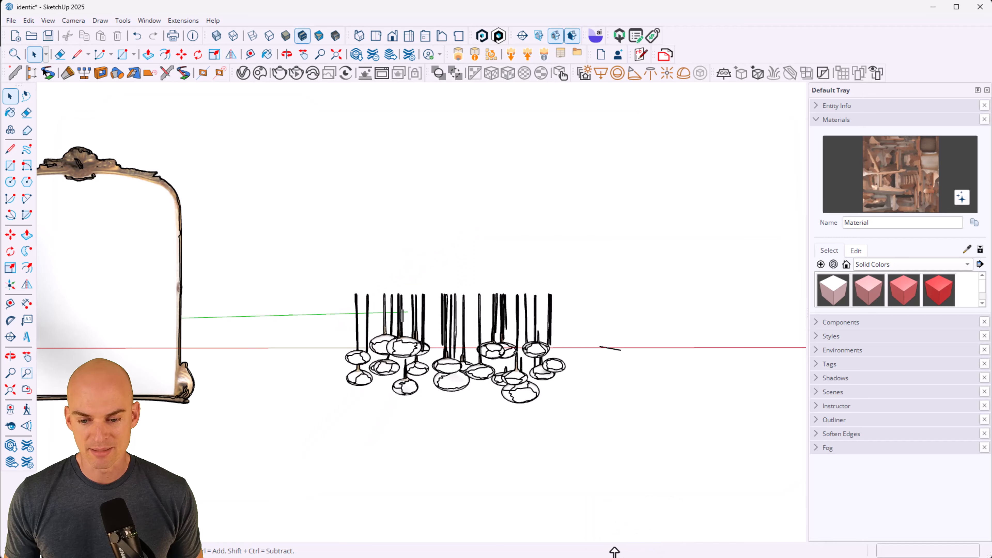
Step: Generate a 3D model from the Edward shelf floor lamp image in identic.ai and import it into SketchUp
click(452, 557)
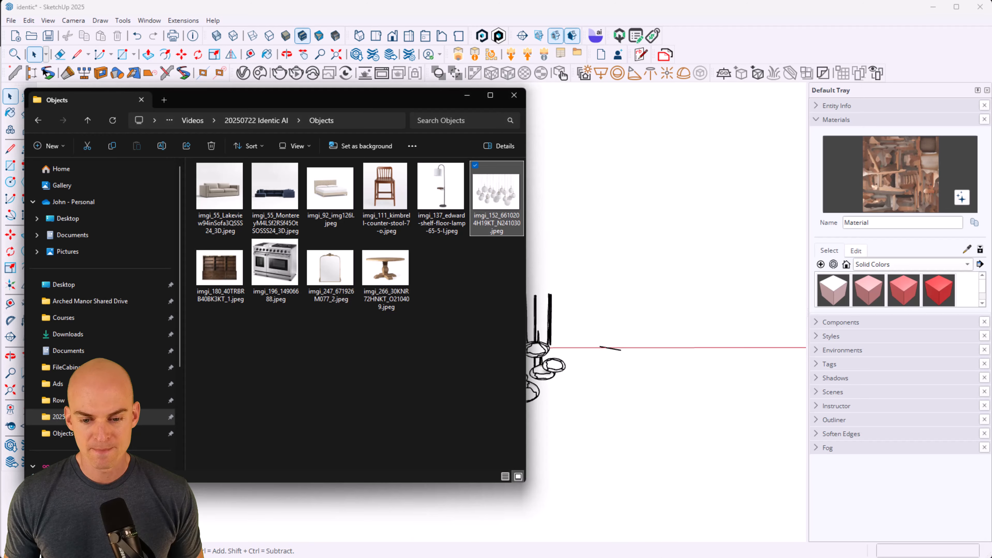
click(596, 37)
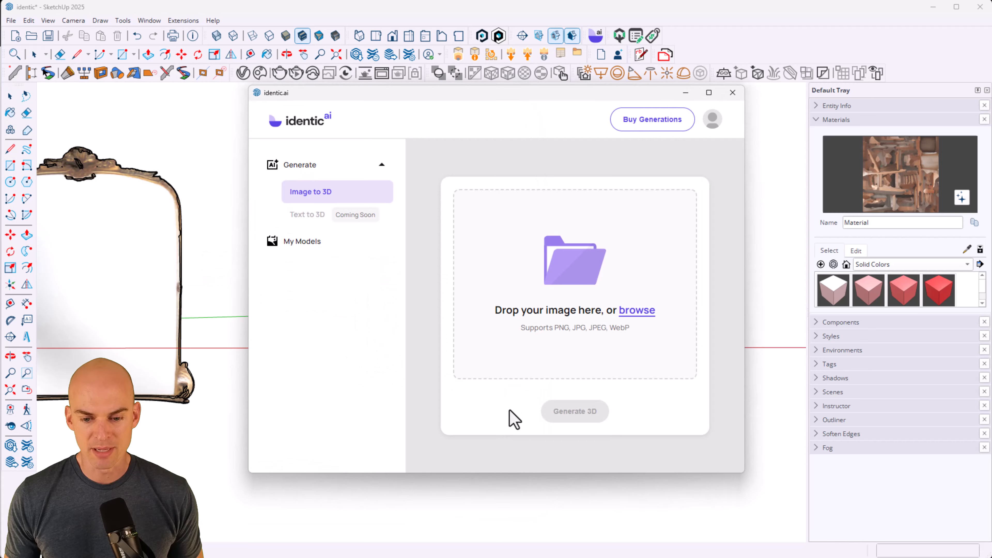
key(alt+Tab)
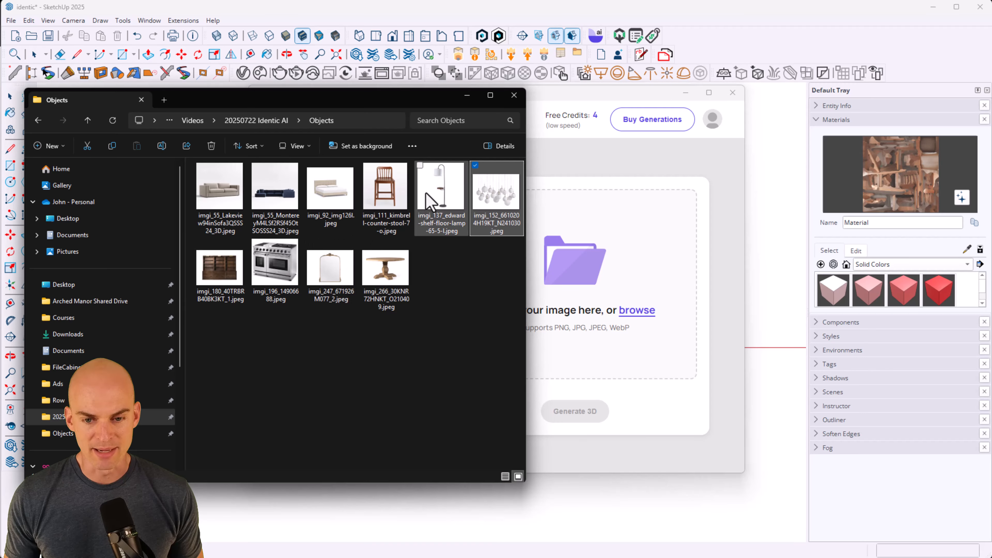
drag(440, 196, 625, 291)
click(593, 414)
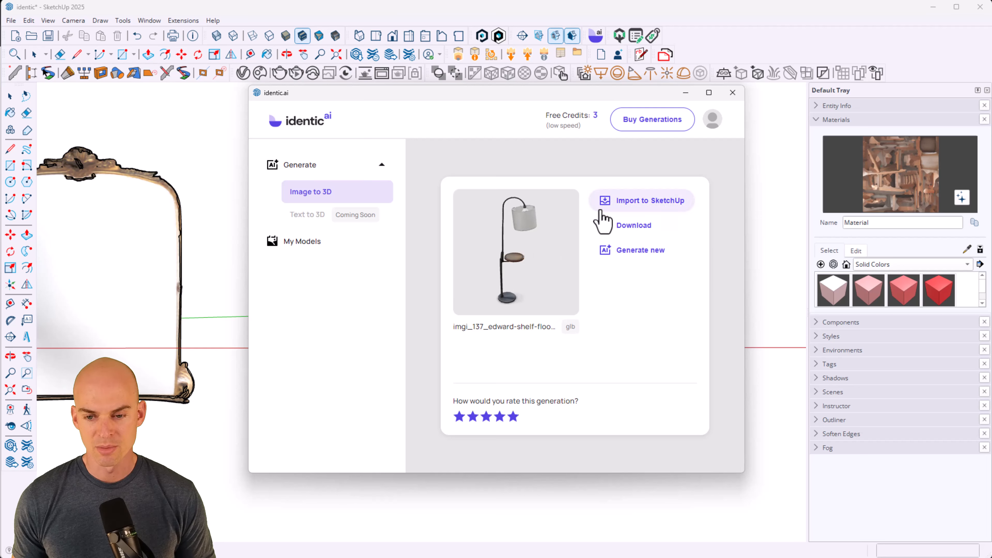
click(614, 208)
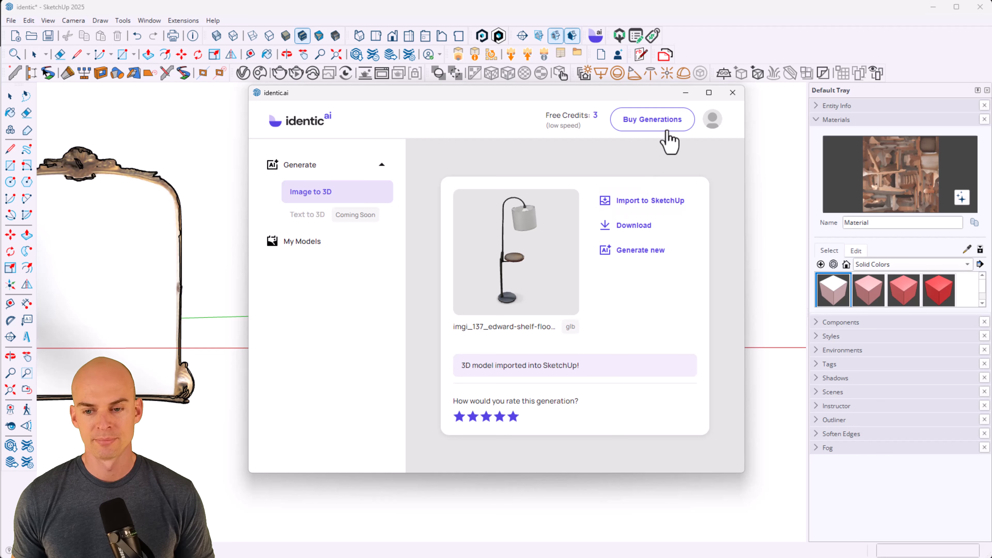
click(729, 94)
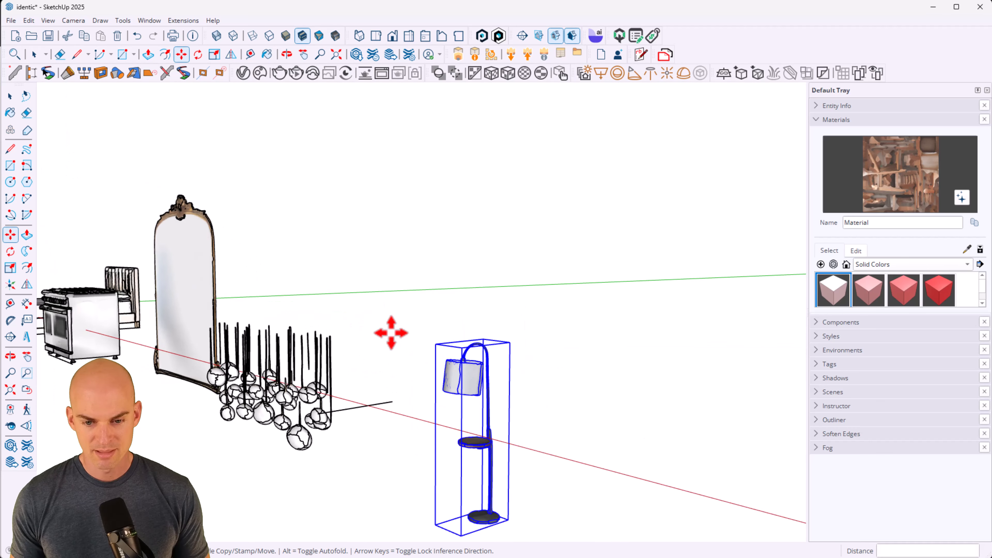
Step: Inspect the imported floor lamp's tray, supporting bracket and pole up close
scroll(560, 408, down, 3)
scroll(516, 441, up, 8)
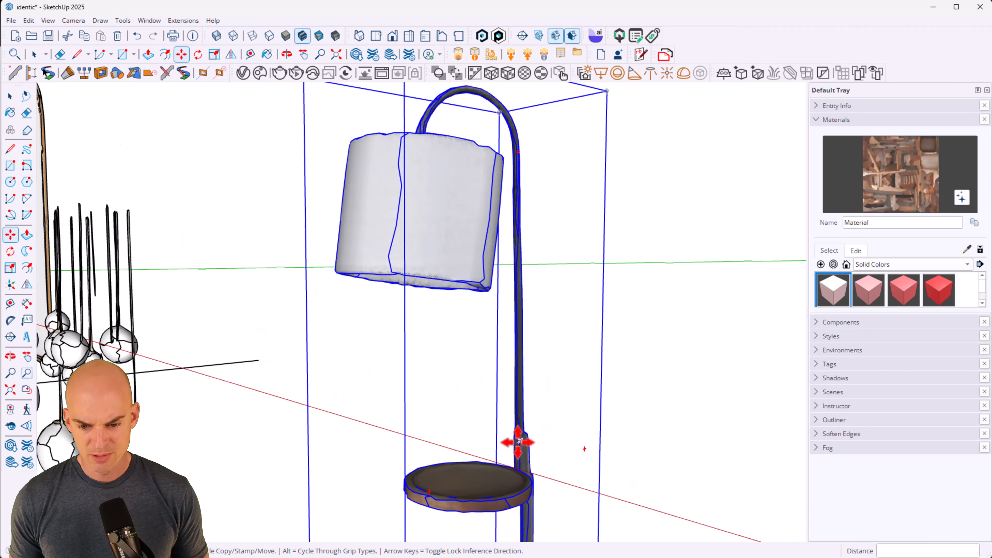
scroll(519, 441, up, 6)
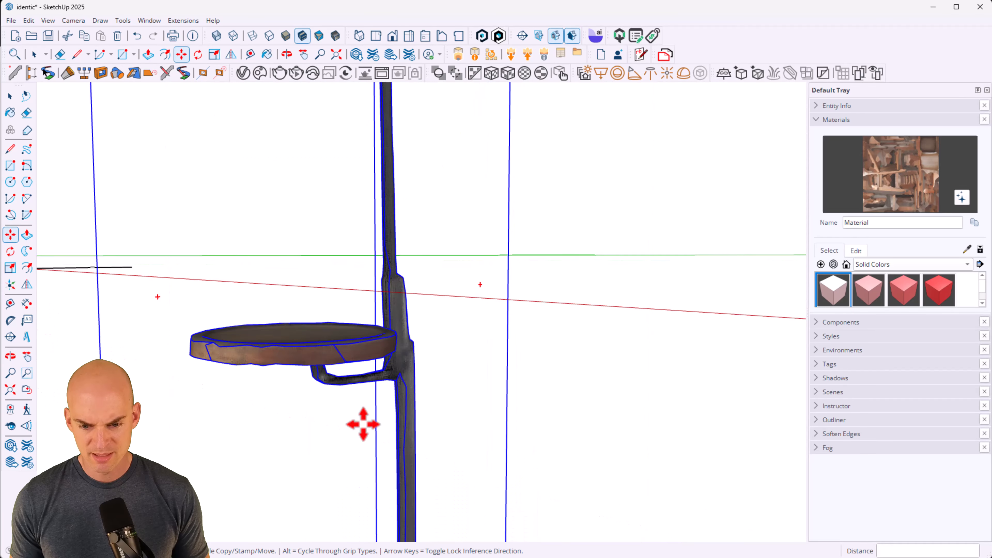
mouse_move(229, 359)
middle_down()
mouse_move(410, 355)
mouse_move(305, 377)
middle_up()
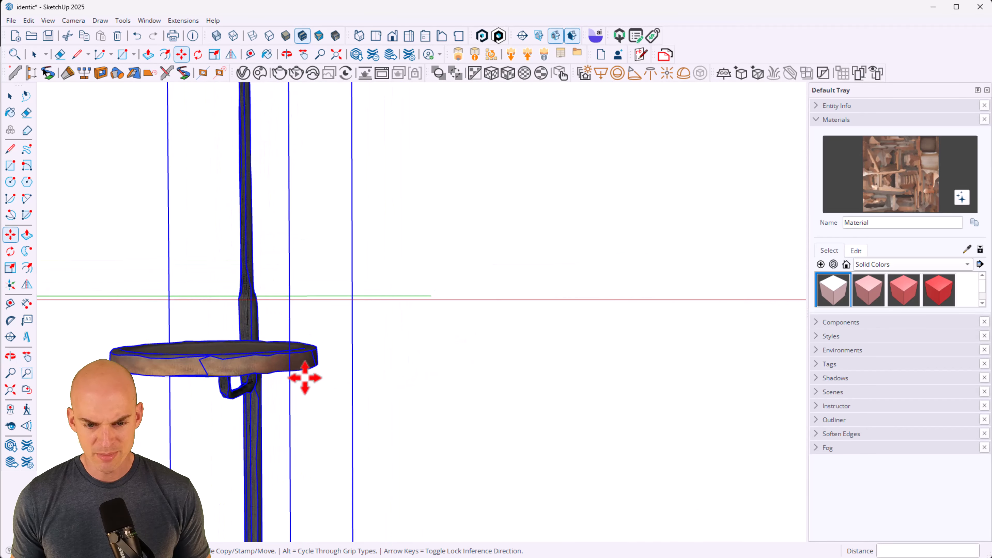
mouse_move(260, 354)
middle_down()
mouse_move(288, 361)
mouse_move(160, 387)
mouse_move(159, 375)
middle_up()
scroll(266, 369, up, 3)
scroll(527, 311, down, 6)
scroll(321, 354, up, 3)
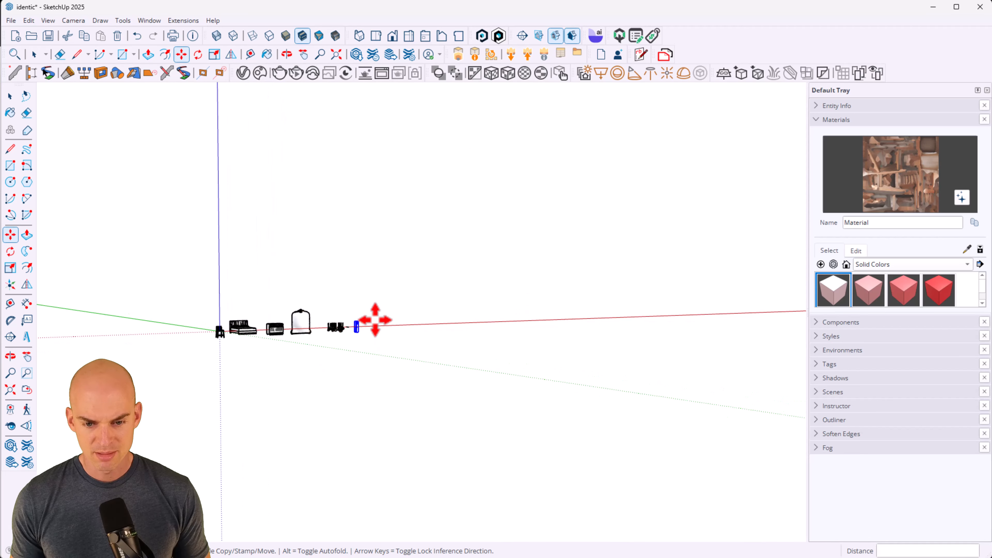
Step: Inspect the floor lamp's shade and curved arm from below and from the side
scroll(375, 320, up, 8)
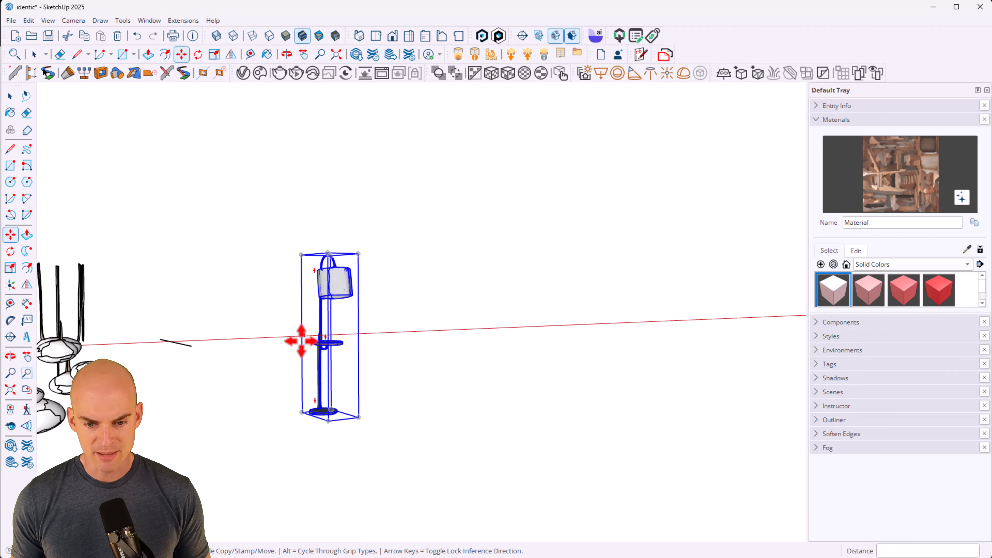
scroll(308, 334, up, 6)
middle_drag(398, 249, 399, 164)
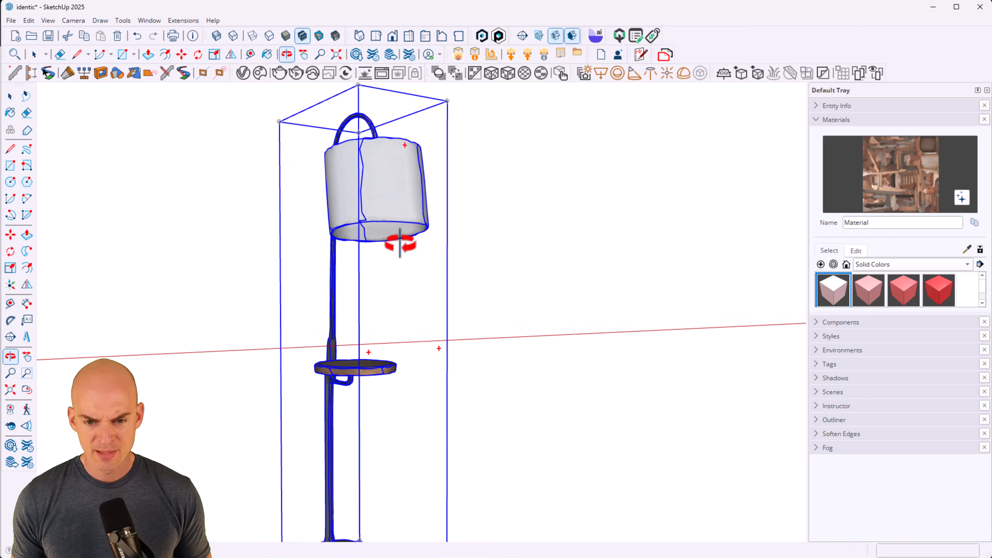
key(m)
middle_drag(372, 283, 433, 394)
scroll(397, 158, up, 5)
middle_drag(427, 453, 336, 142)
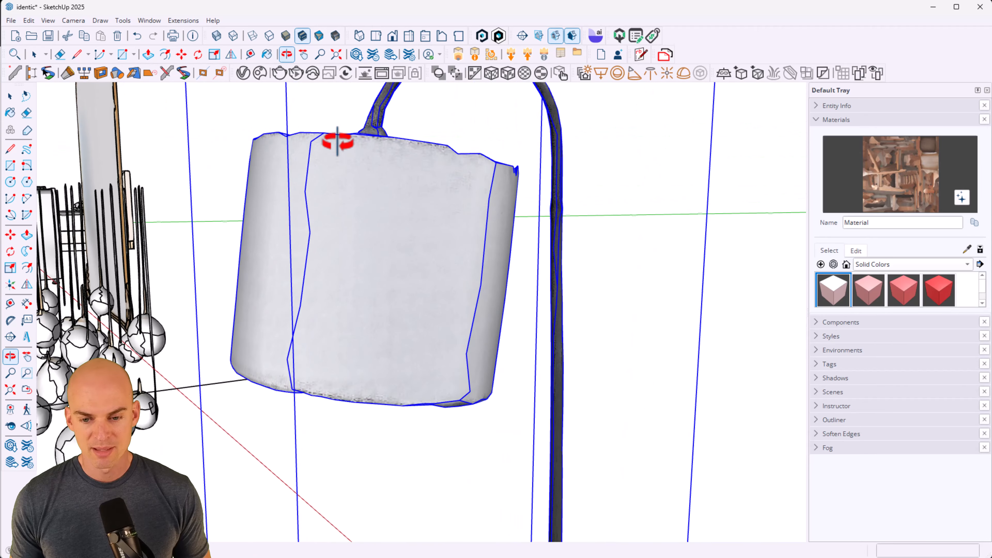
Step: Inspect the floor lamp's base and overall shape next to the other imported models
scroll(427, 295, down, 4)
middle_drag(469, 435, 477, 405)
scroll(484, 134, up, 2)
scroll(481, 175, up, 4)
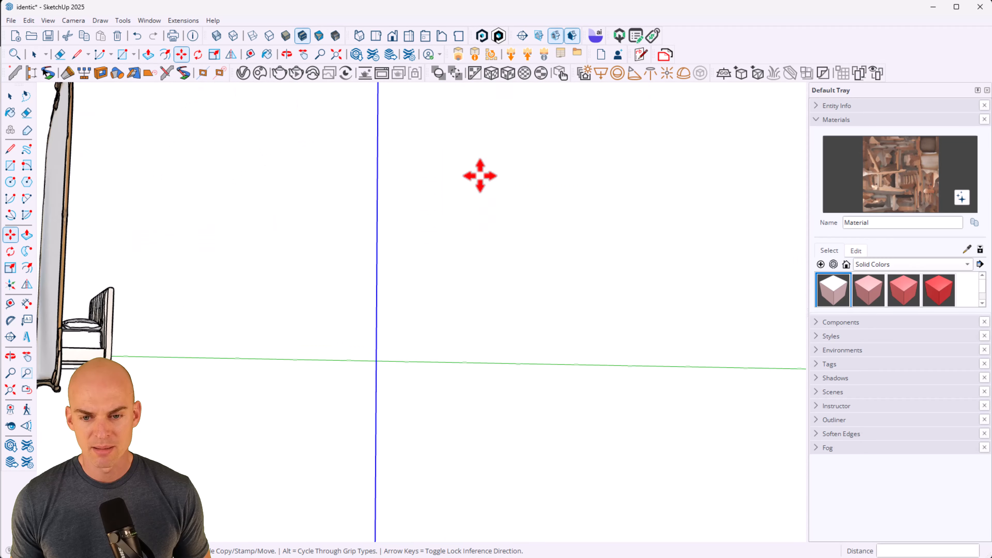
scroll(481, 175, down, 2)
middle_drag(481, 175, 485, 190)
scroll(485, 190, down, 2)
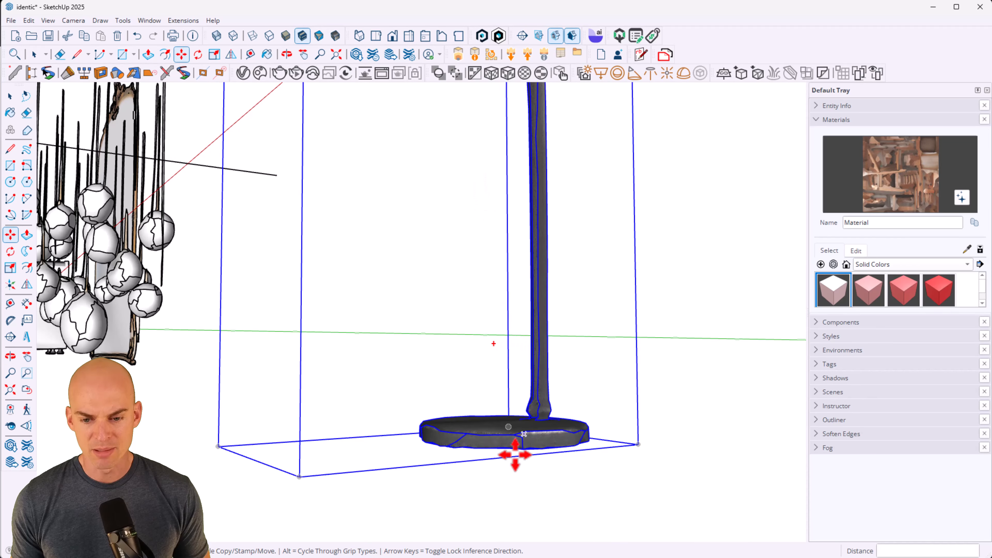
scroll(459, 389, down, 5)
middle_drag(459, 390, 458, 354)
scroll(459, 355, up, 2)
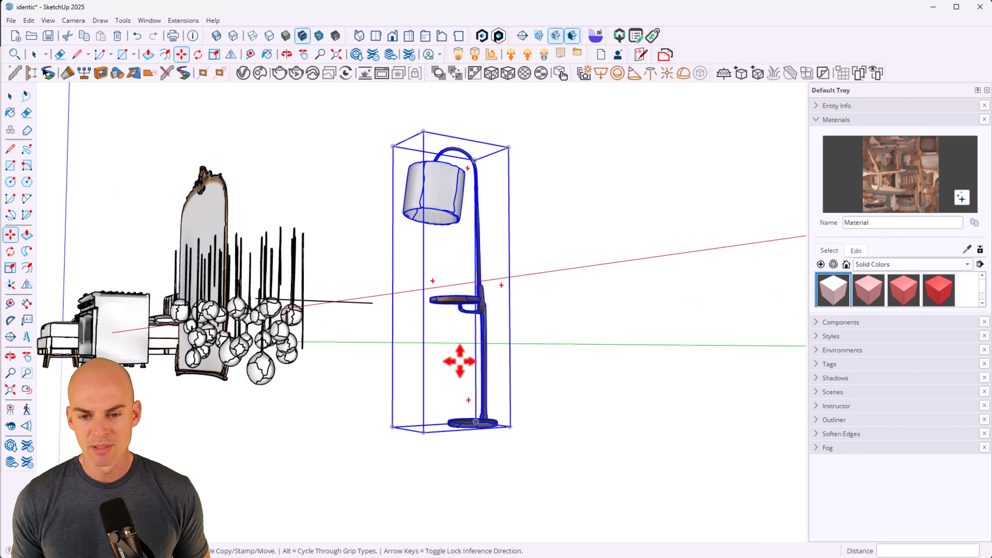
Step: Look up the floor lamp's dimensions on its product page in the browser
click(497, 516)
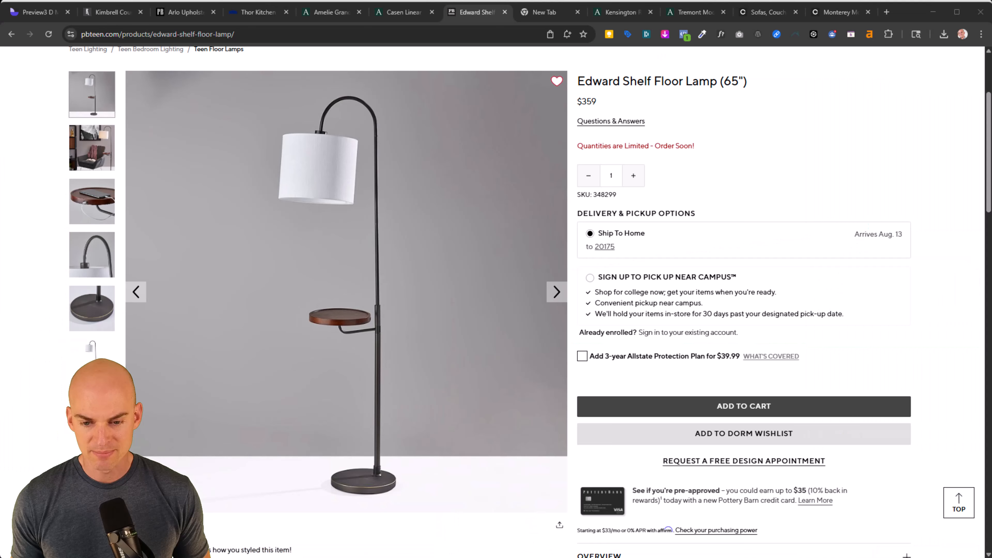
scroll(720, 356, down, 5)
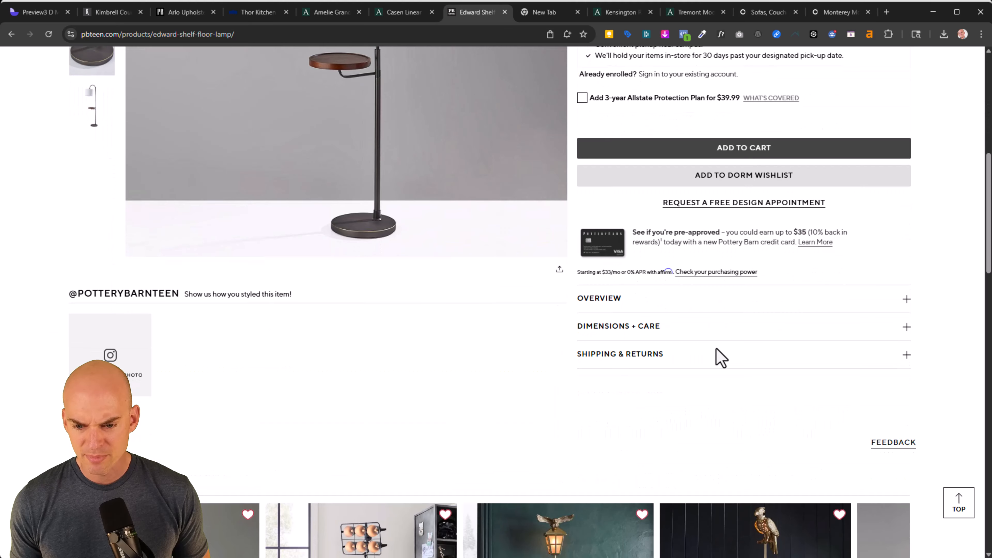
click(708, 330)
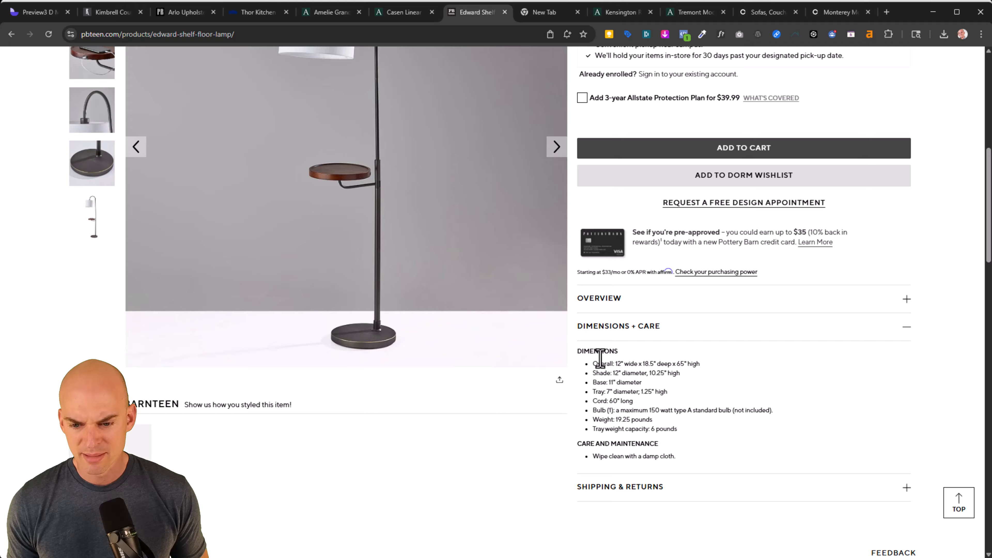
Step: Switch back to SketchUp and scale the floor lamp's height to 65" along the blue axis
key(alt+Tab)
key(s)
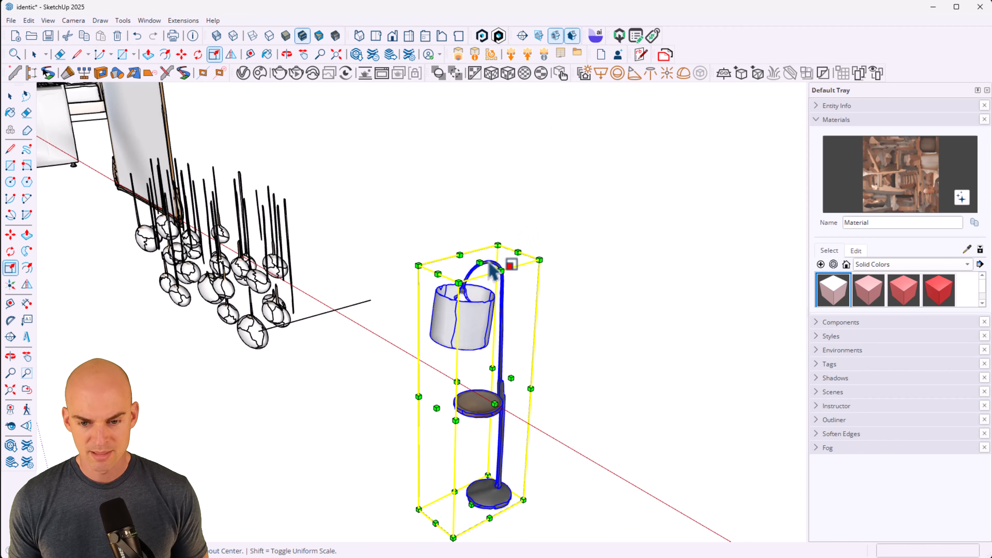
drag(490, 265, 483, 239)
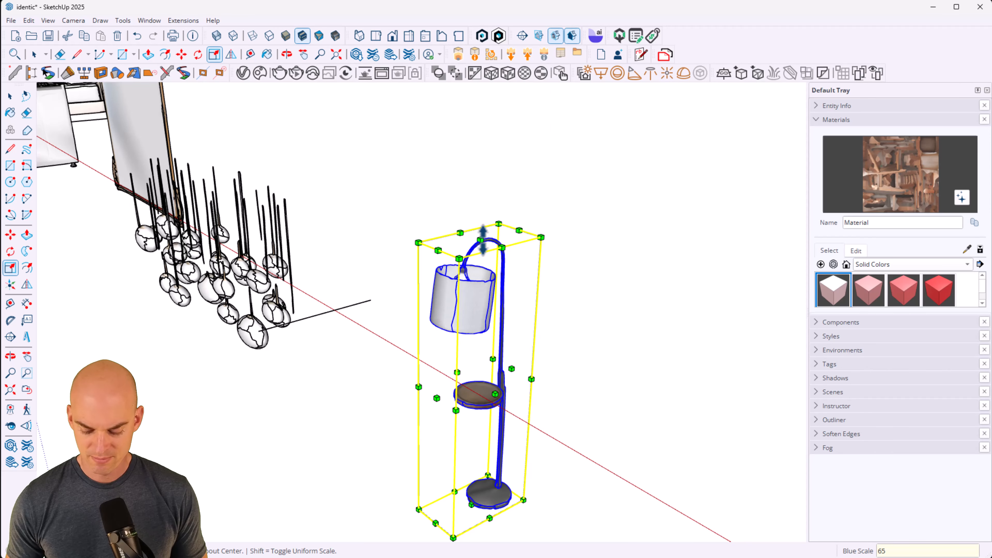
text(65")
key(Return)
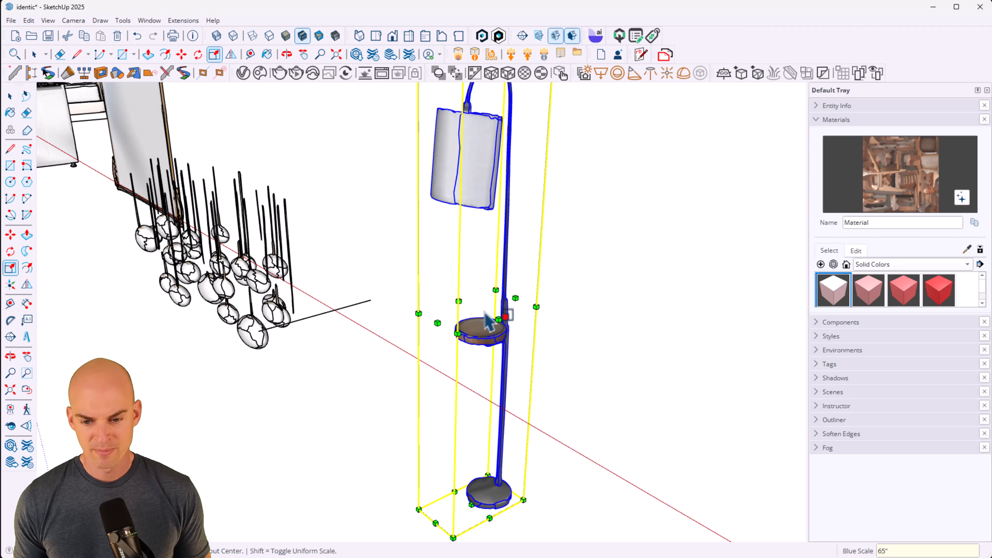
scroll(475, 463, up, 4)
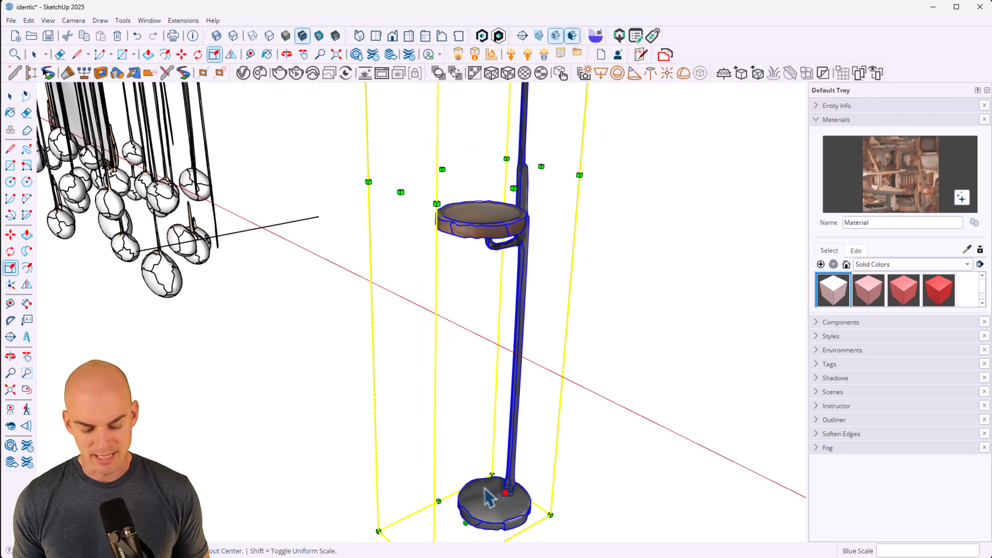
scroll(490, 473, down, 4)
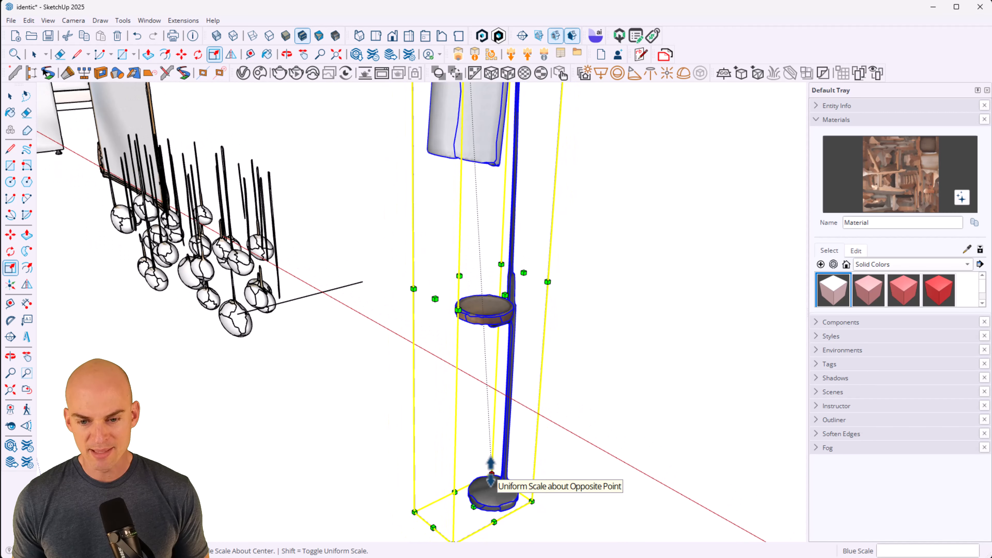
scroll(510, 508, up, 5)
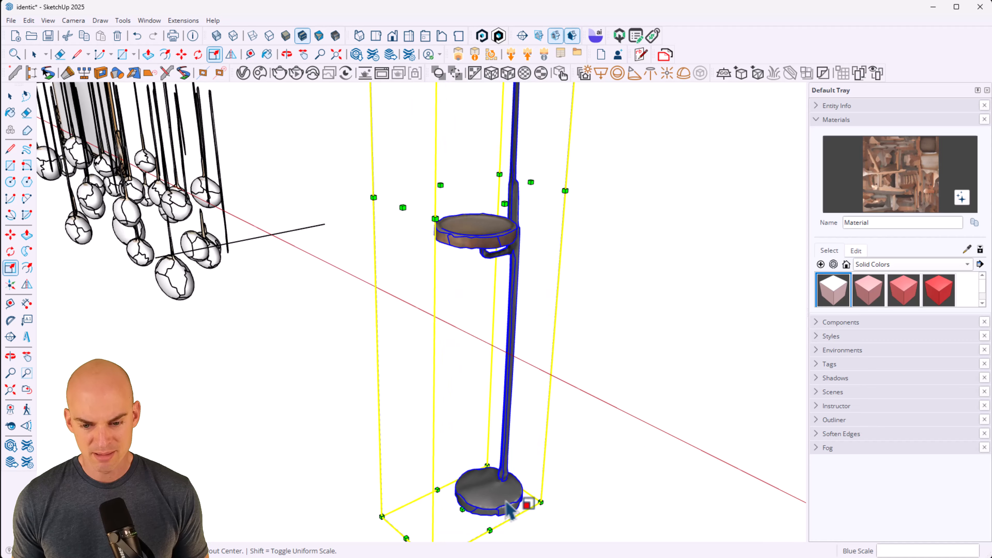
Step: Draw a 12" by 12" square on the ground beside the floor lamp's base as a size reference
key(space)
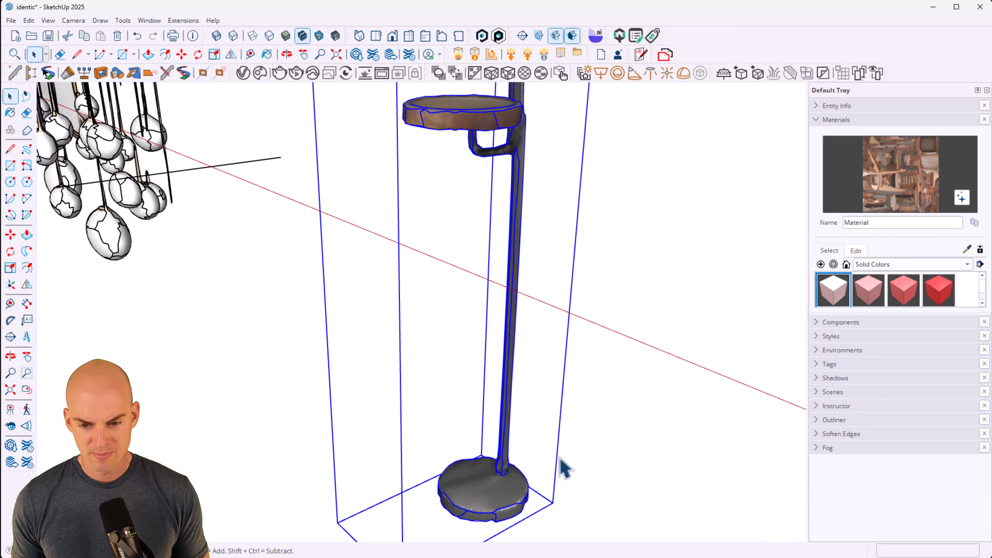
click(572, 430)
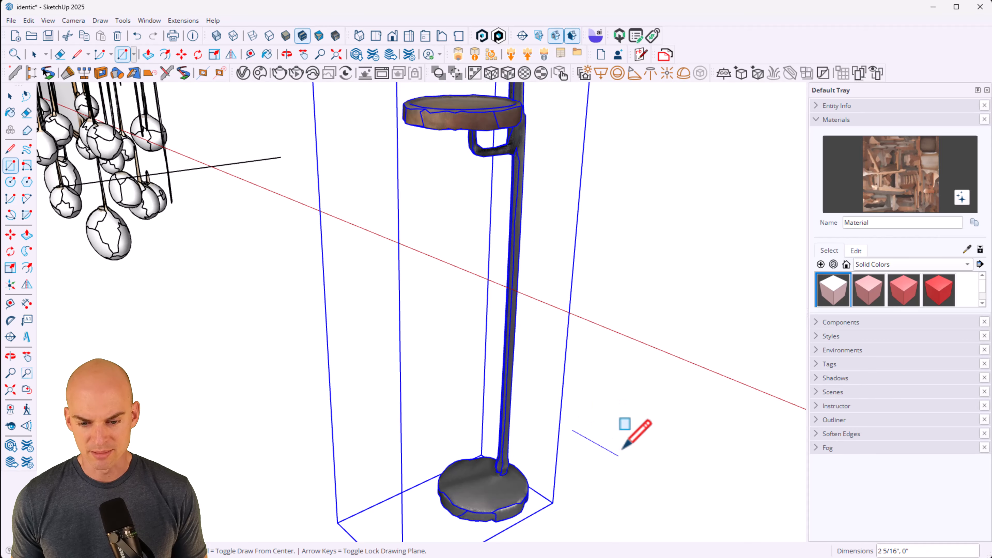
text(12,)
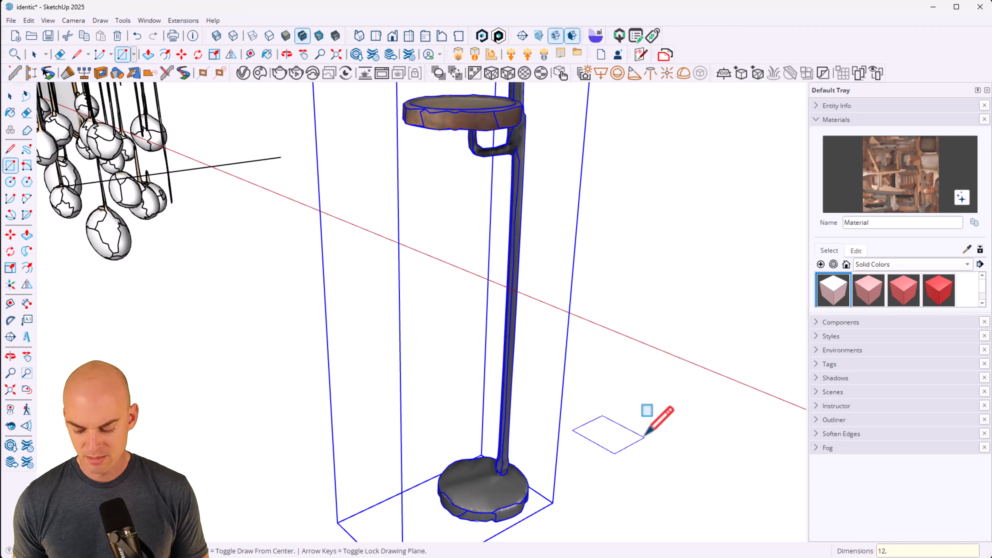
text(12)
key(Return)
scroll(646, 434, down, 3)
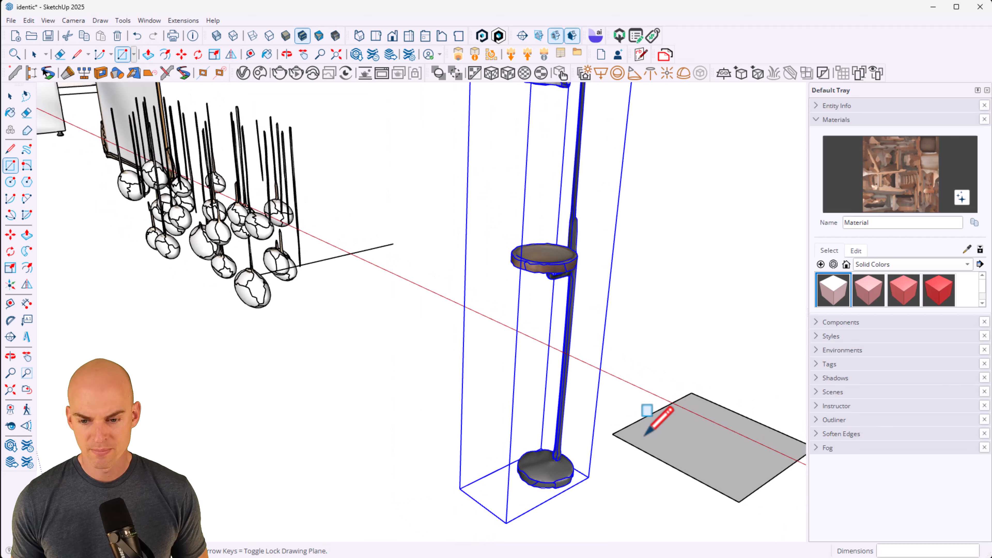
Step: Place the reference square under the floor lamp's base and scale the lamp so its base fits the square
key(s)
scroll(314, 404, down, 4)
middle_drag(314, 404, 484, 395)
scroll(566, 383, up, 3)
middle_drag(582, 384, 585, 385)
scroll(586, 386, up, 3)
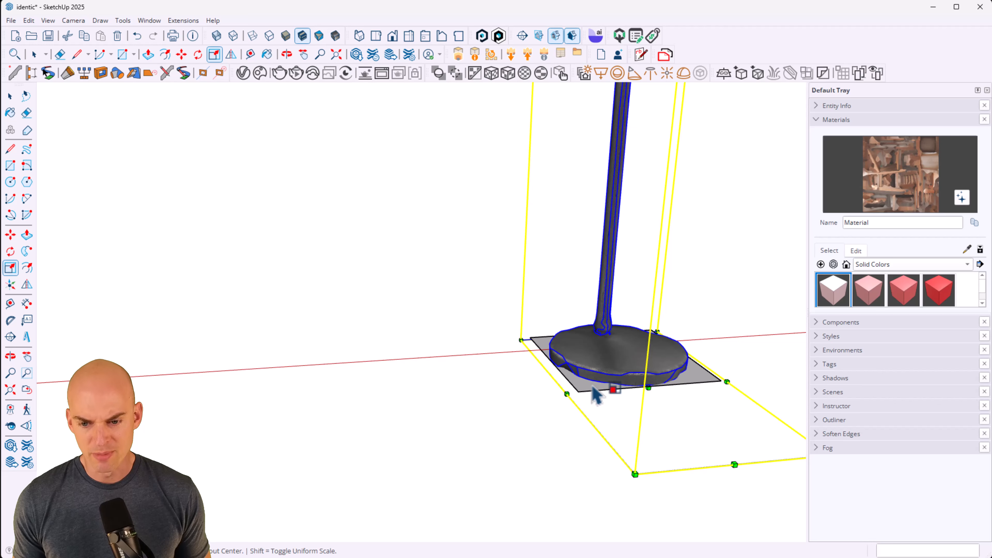
key(space)
scroll(458, 388, down, 6)
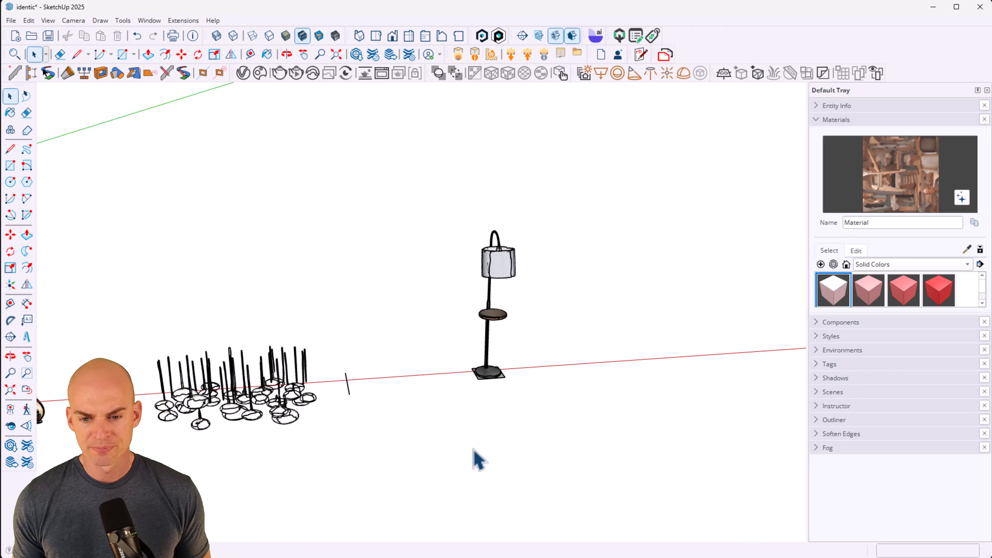
Step: Delete the reference square and render the floor lamp with V-Ray from an angle showing the whole lamp
middle_drag(478, 459, 170, 389)
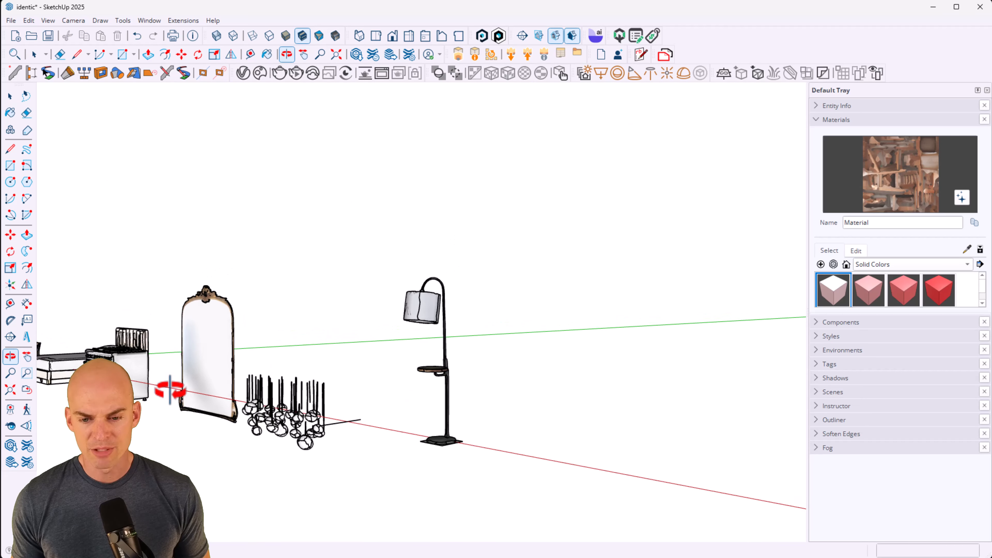
scroll(390, 361, up, 5)
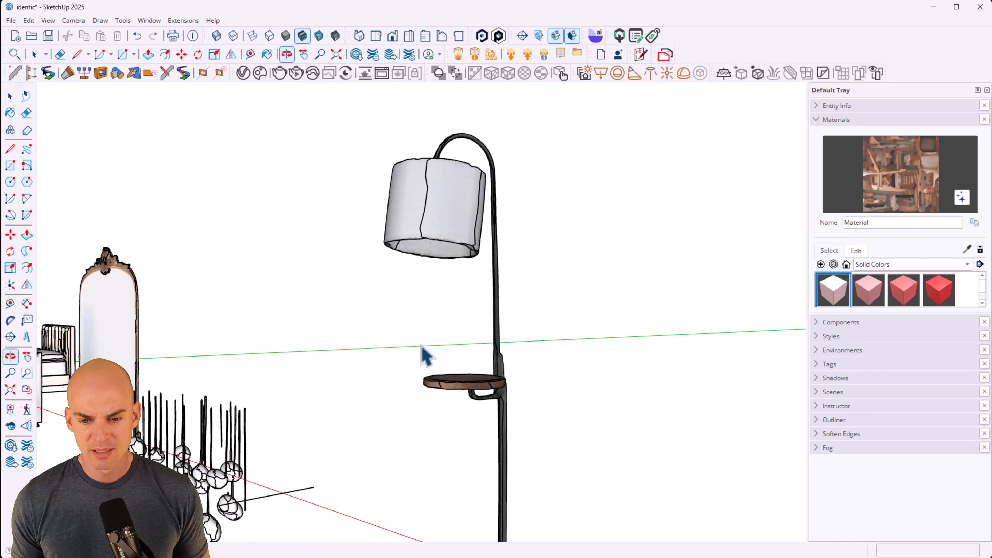
middle_drag(426, 355, 439, 511)
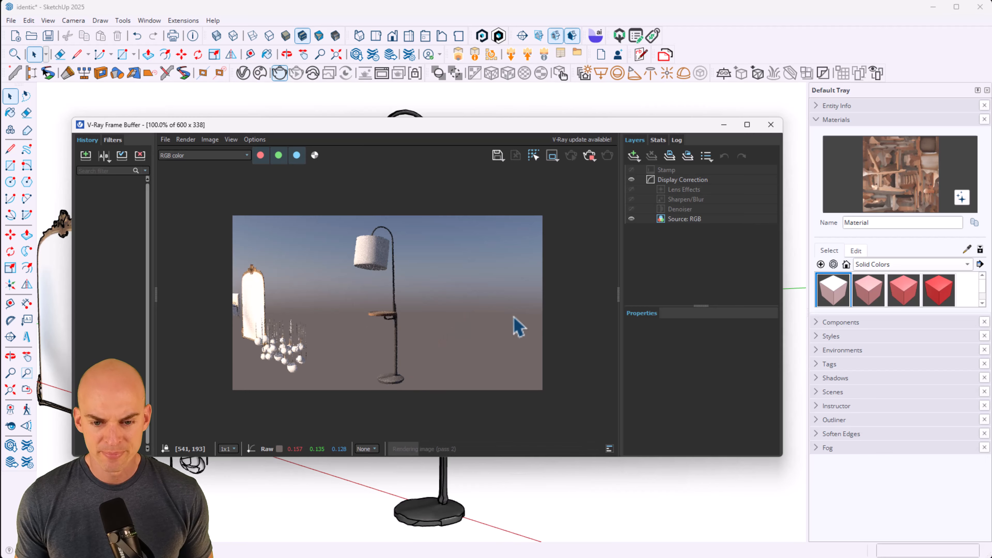
scroll(383, 320, up, 5)
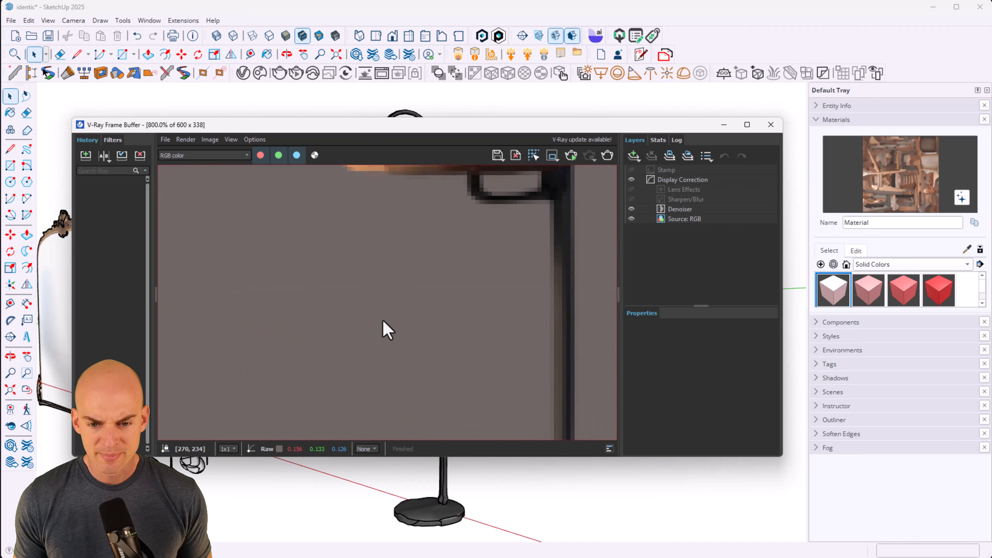
scroll(390, 302, down, 5)
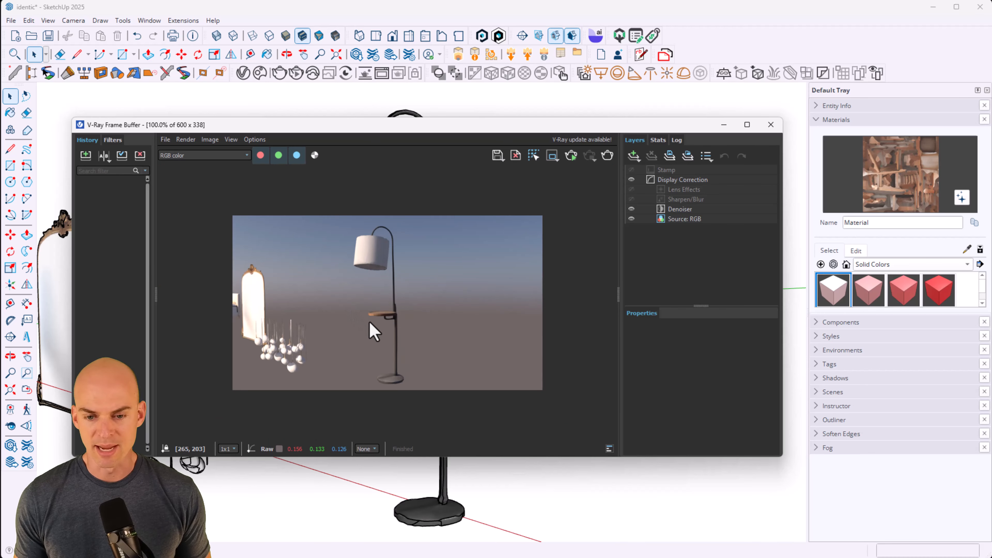
click(724, 125)
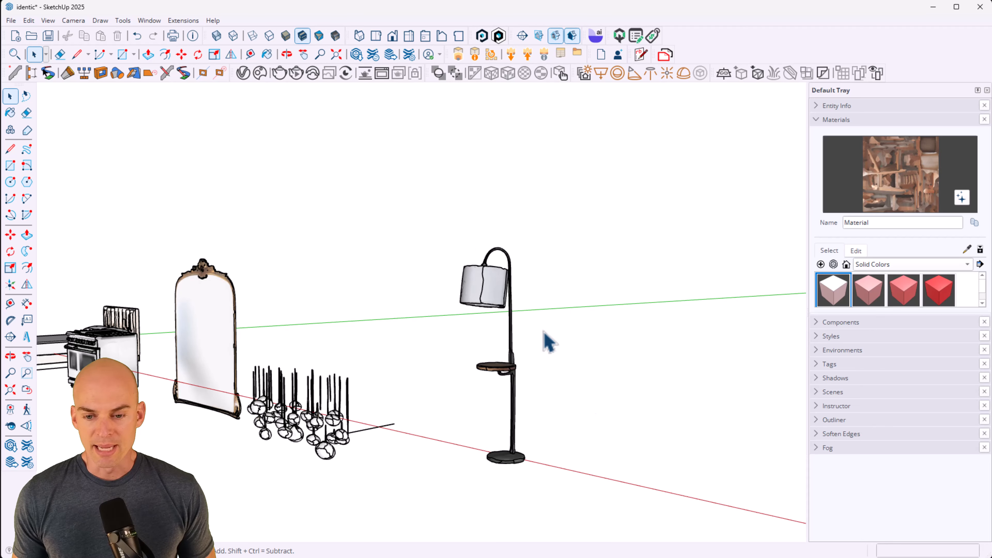
Step: Open the floor lamp's group and examine the mesh of its shade, pole and round shelf up close
scroll(467, 273, up, 6)
click(684, 356)
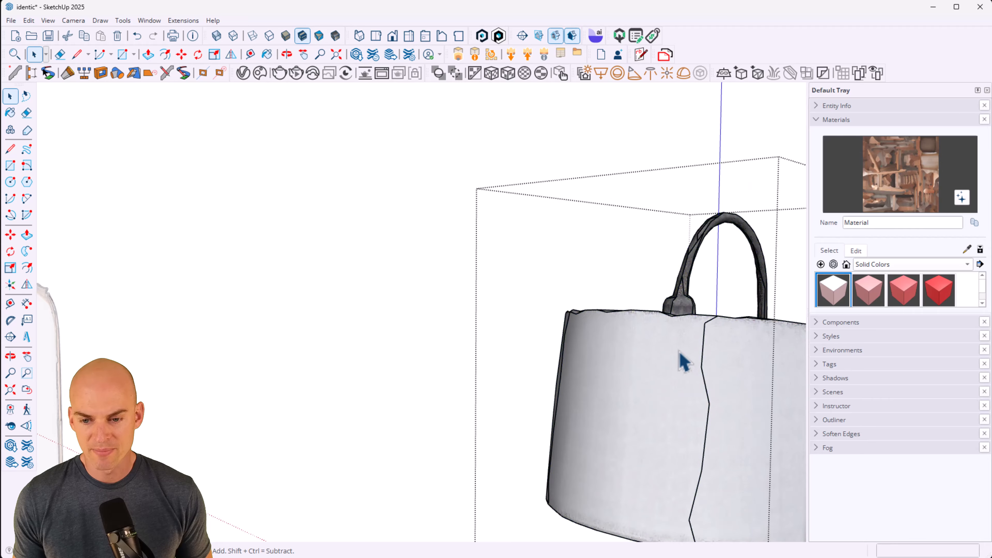
click(689, 367)
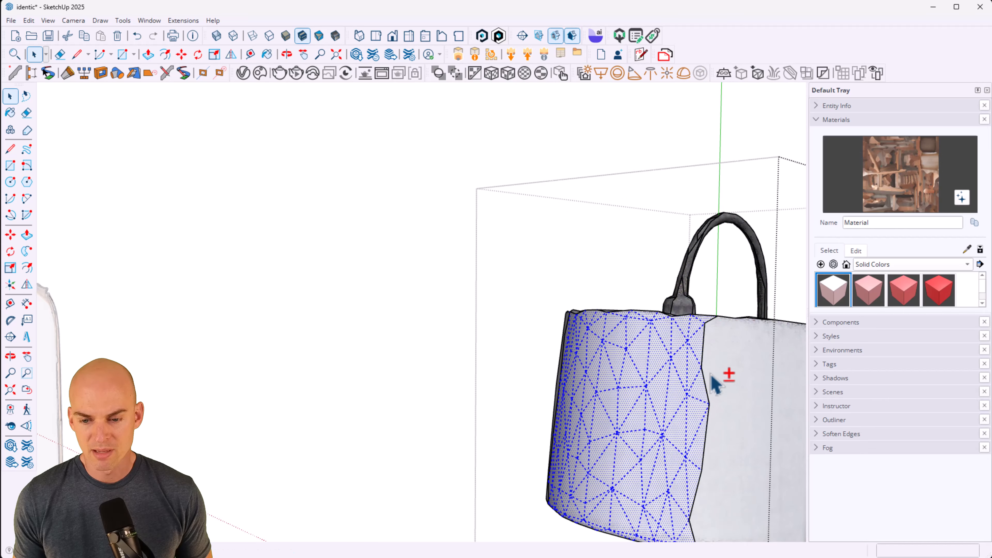
middle_drag(715, 381, 590, 385)
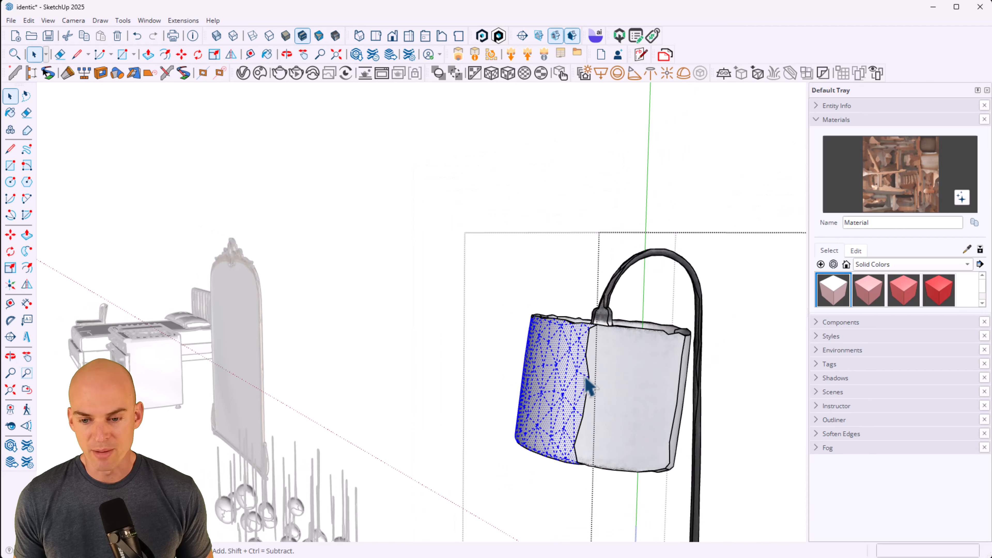
scroll(497, 215, down, 3)
scroll(599, 454, up, 5)
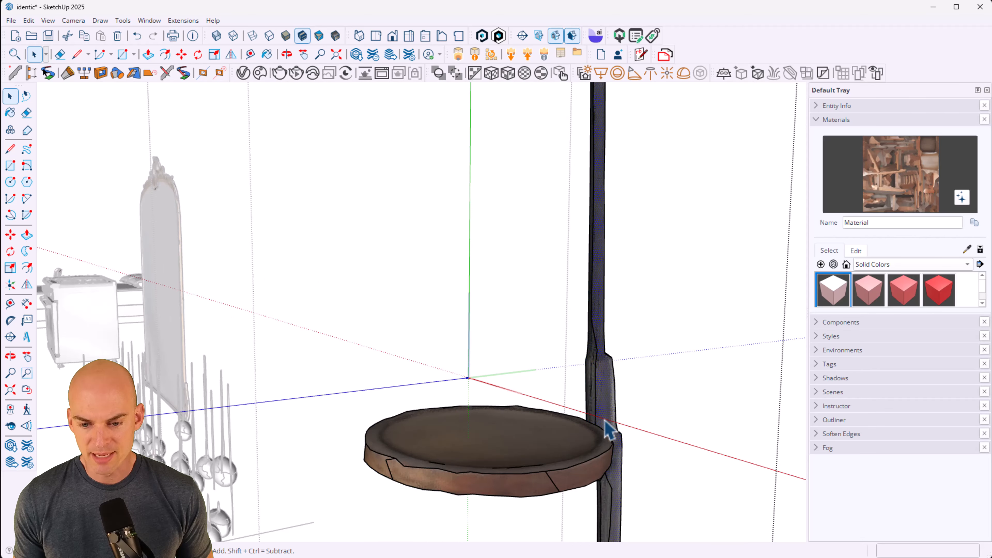
middle_drag(609, 493, 562, 414)
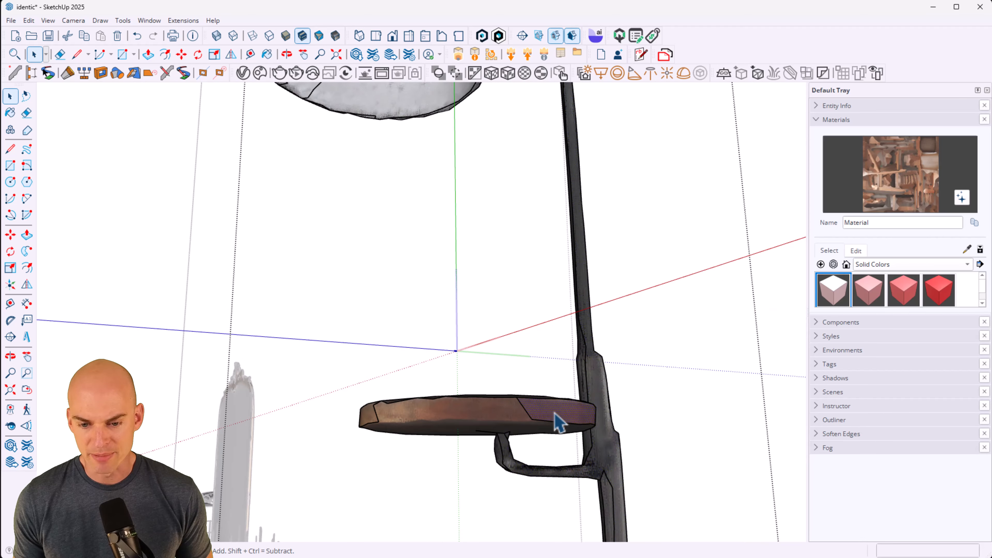
scroll(515, 405, down, 6)
click(661, 344)
scroll(656, 355, down, 1)
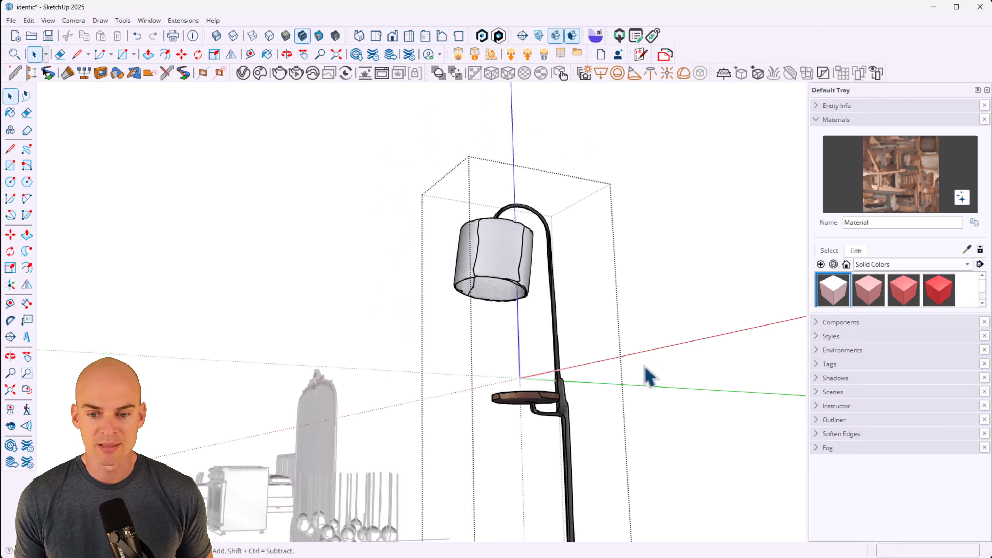
Step: Close the floor lamp's group and save the model with the full row of imported objects in view
scroll(648, 376, down, 2)
middle_drag(231, 328, 565, 247)
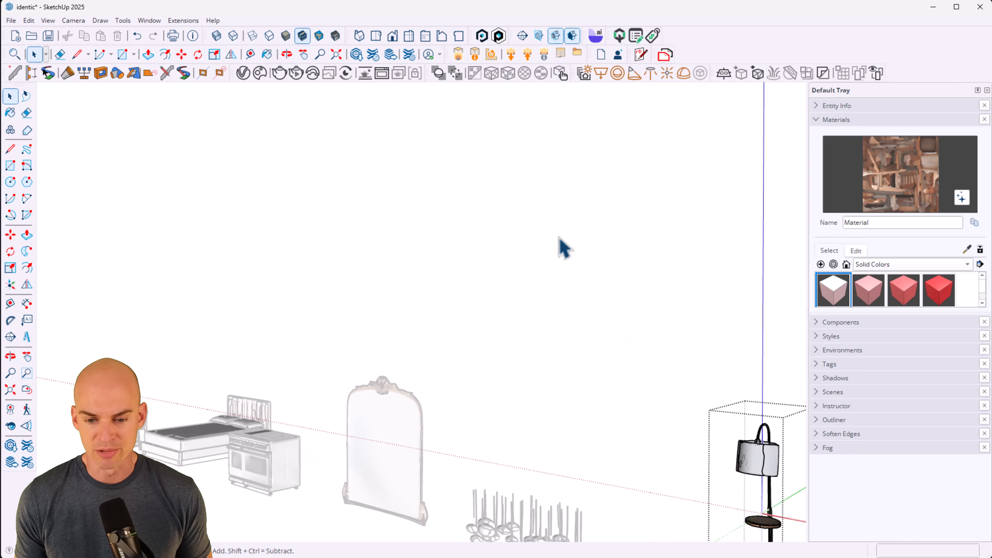
scroll(564, 248, down, 4)
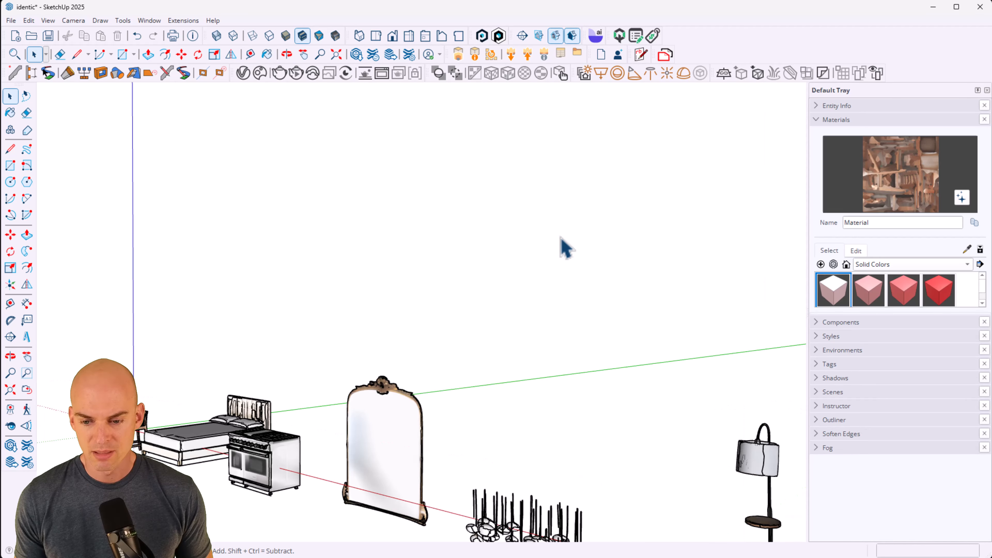
mouse_move(583, 317)
middle_down()
mouse_move(534, 297)
mouse_move(595, 327)
middle_up()
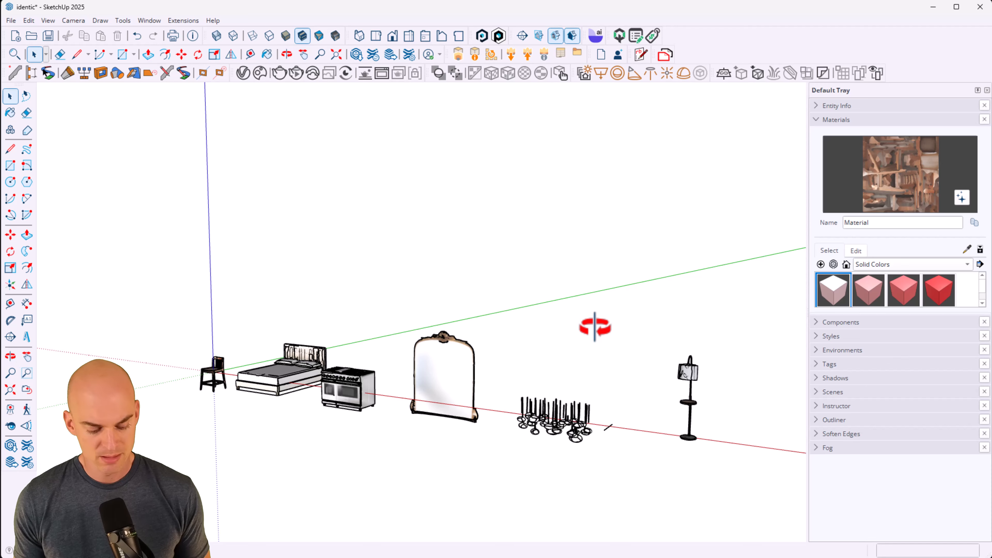
key(ctrl+s)
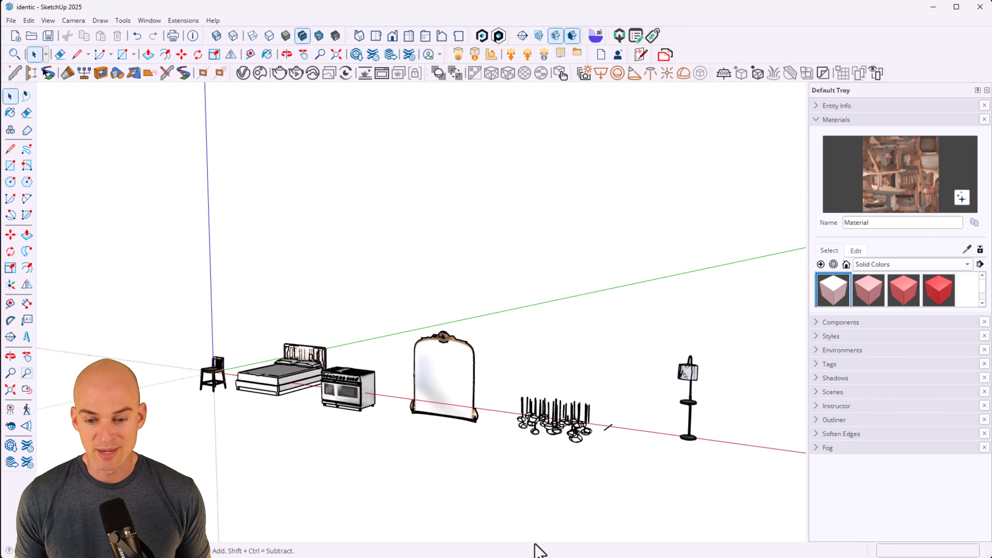
Step: Switch to the browser, dismiss the sign-up pop-up and review the Kensington Round Dining Table's product photo and dimensions
click(578, 14)
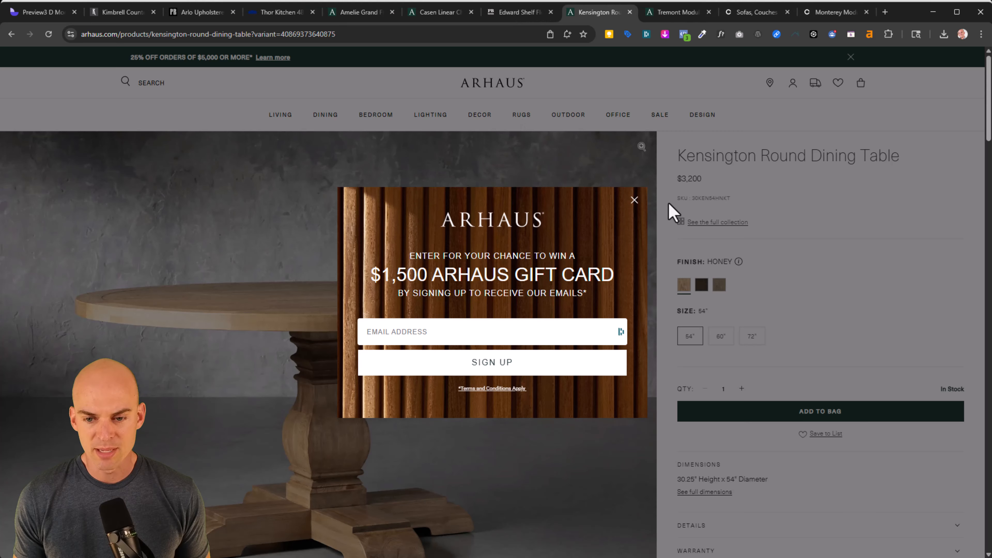
click(635, 200)
scroll(472, 323, down, 4)
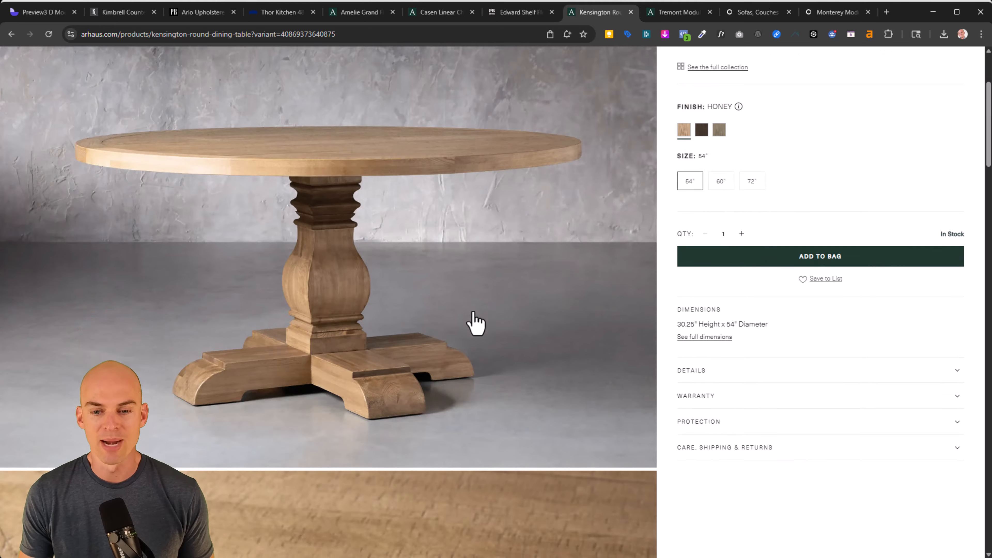
scroll(475, 323, up, 4)
scroll(473, 323, down, 1)
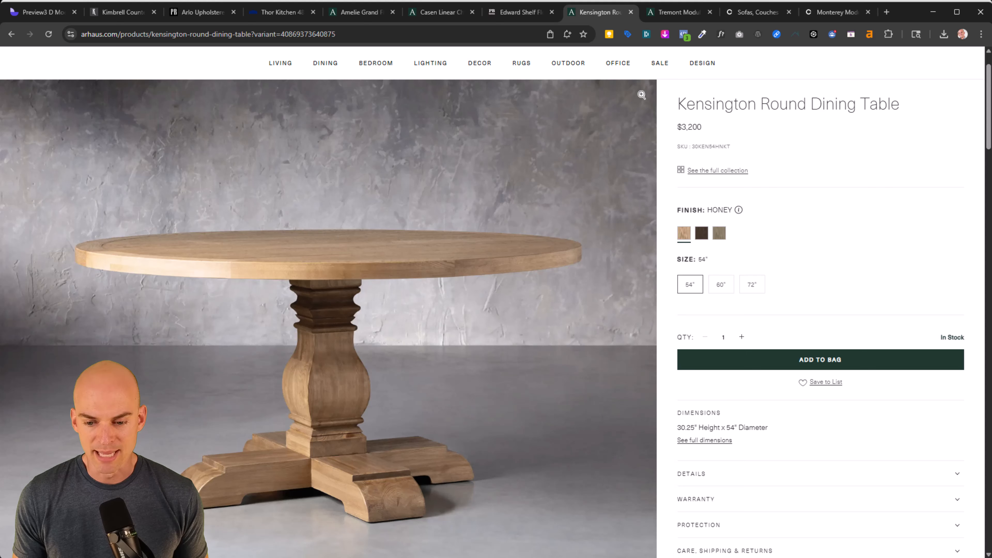
Step: Return to SketchUp and generate a 3D model in identic.ai from the dining table image imgi_266_30KNR72HNKT_O210409.jpeg
click(664, 533)
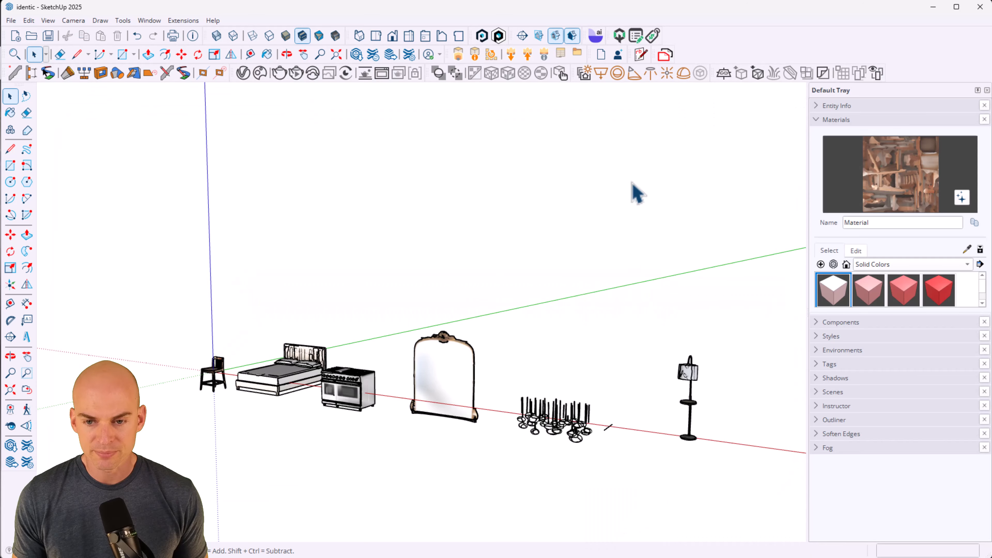
click(596, 35)
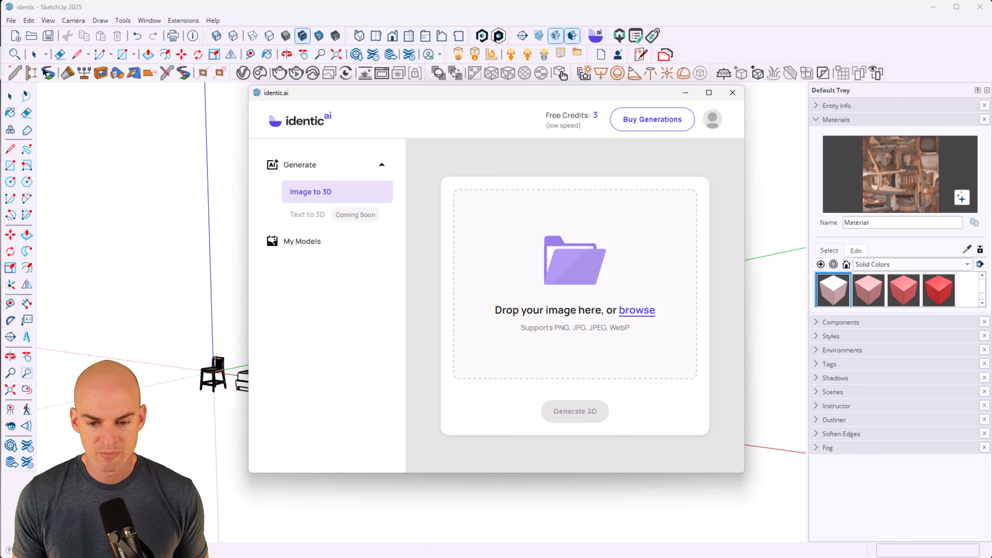
key(alt+Tab)
drag(386, 277, 612, 316)
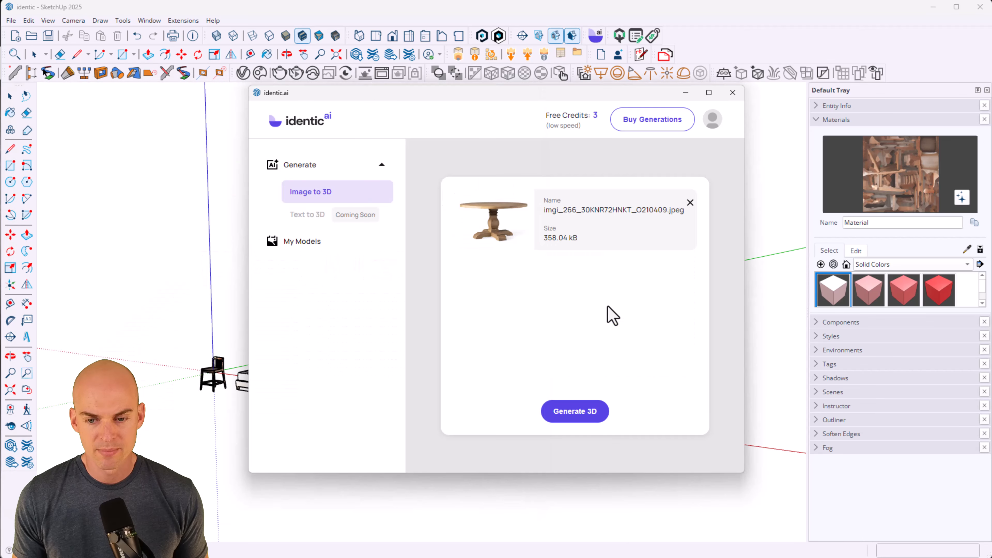
click(591, 414)
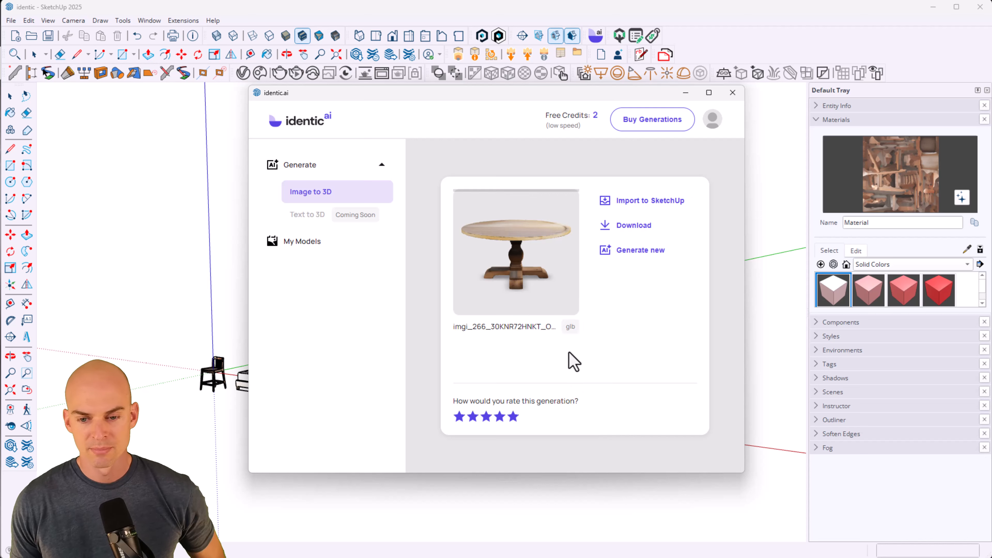
Step: Import the generated round dining table into SketchUp and move it along the red axis to just beyond the floor lamp
mouse_move(516, 244)
mouse_down()
mouse_move(538, 249)
mouse_move(553, 232)
mouse_move(561, 244)
mouse_move(543, 248)
mouse_up()
click(635, 213)
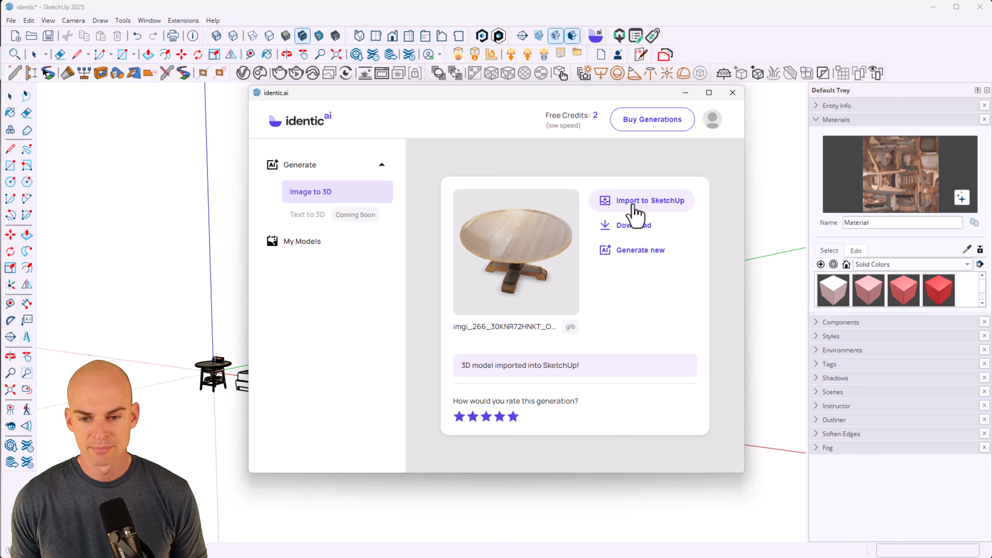
click(733, 93)
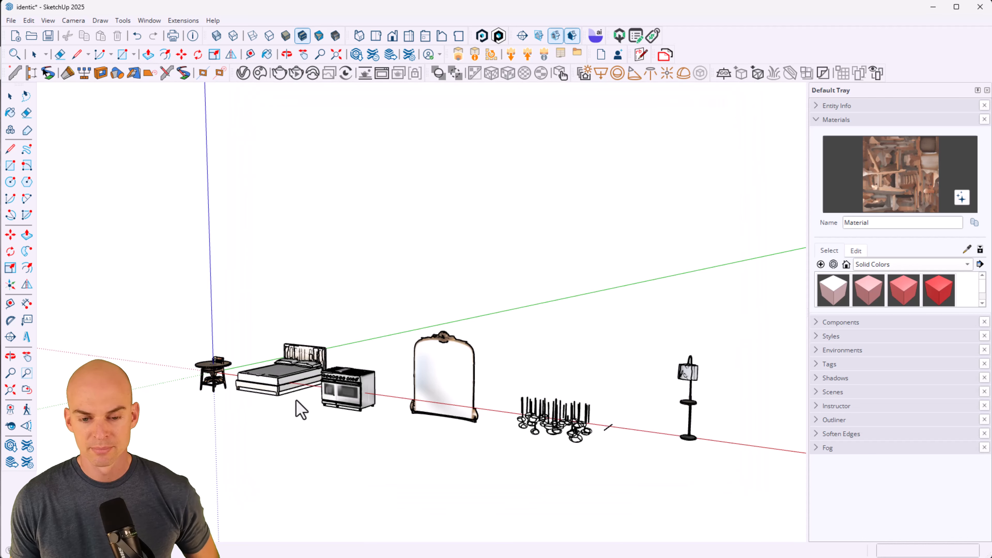
scroll(570, 453, up, 6)
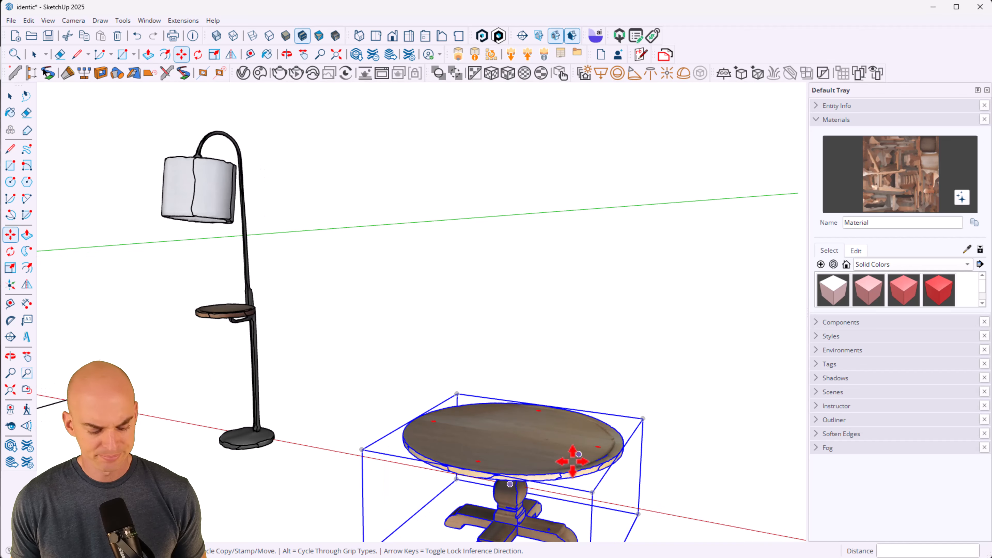
Step: Inspect the dining table's top, underside, pedestal and feet from above and from a low angle
middle_drag(572, 462, 609, 421)
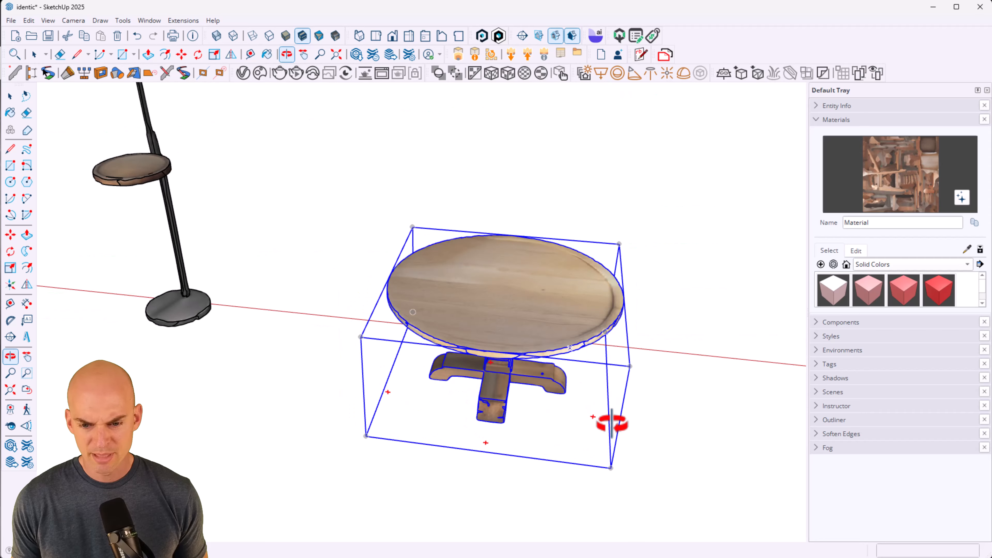
scroll(556, 306, up, 5)
middle_drag(556, 306, 310, 410)
middle_drag(310, 321, 411, 273)
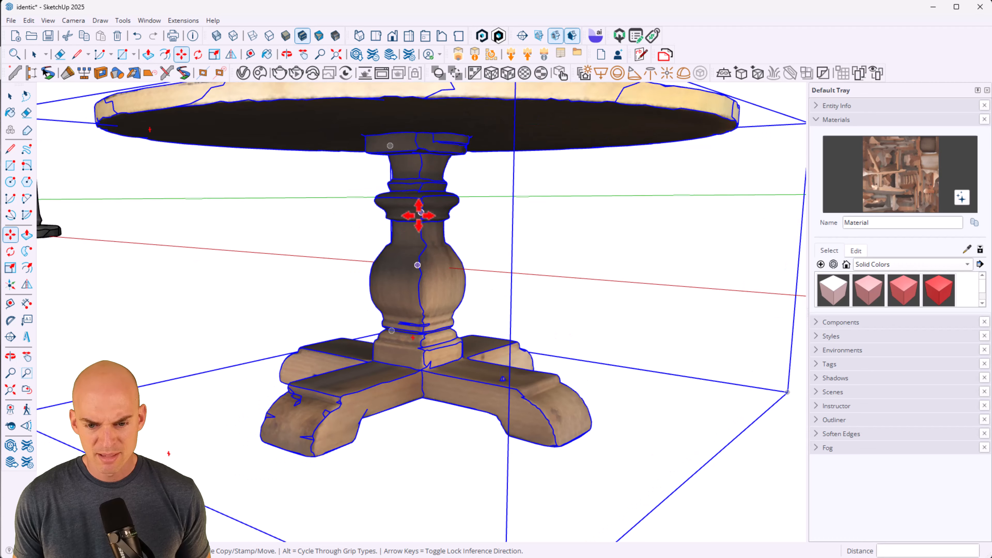
middle_drag(426, 339, 496, 483)
scroll(387, 305, down, 6)
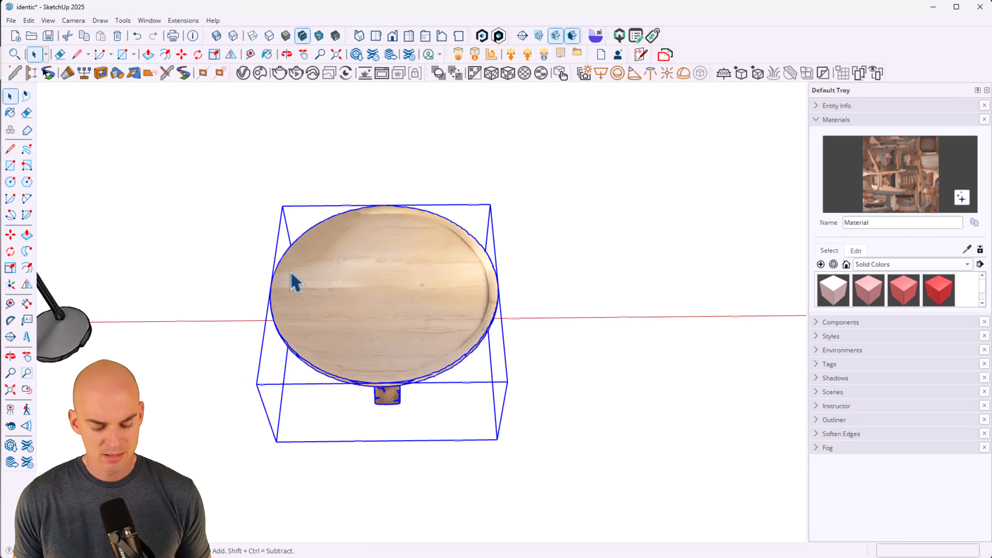
Step: Scale the dining table to 65" along the red axis and 54" along the green axis
key(s)
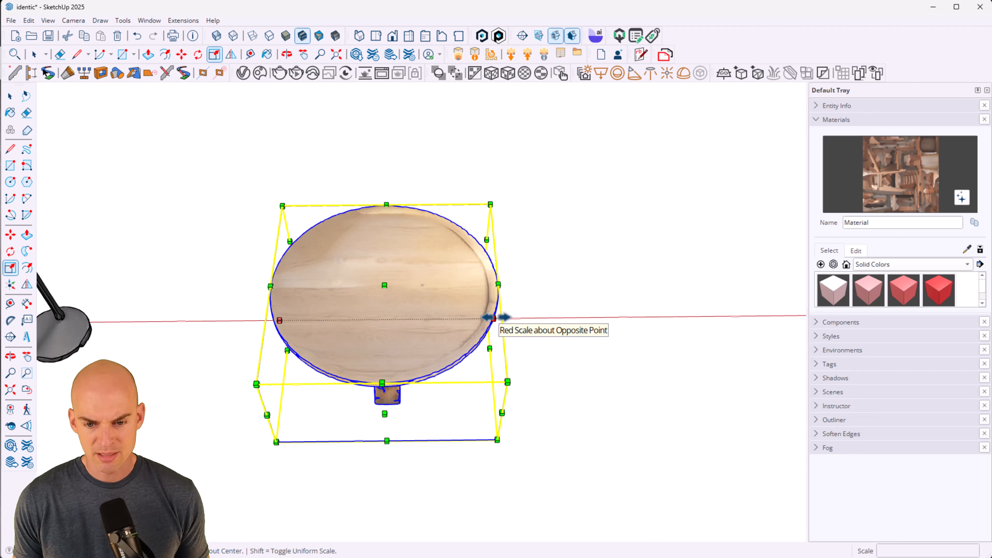
drag(496, 318, 532, 316)
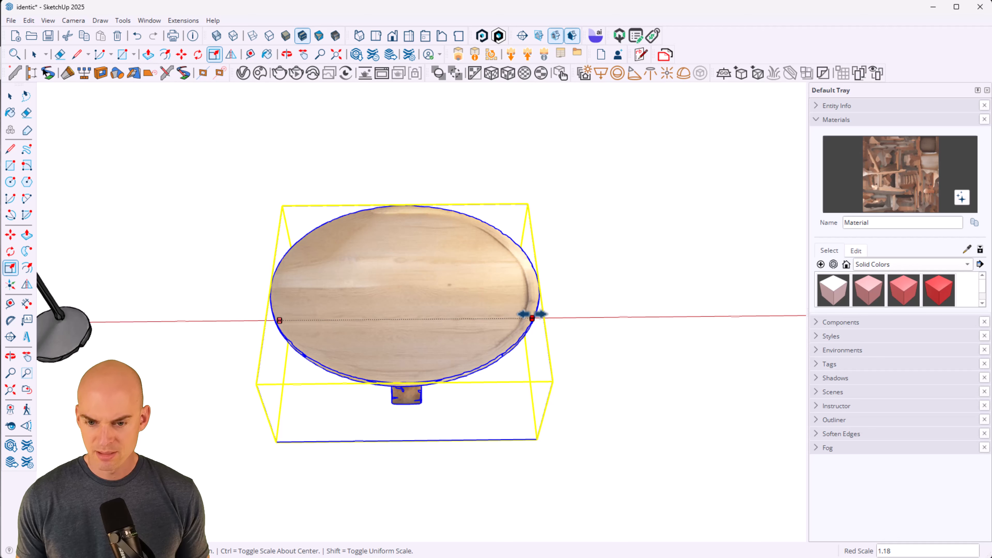
click(532, 315)
key(Return)
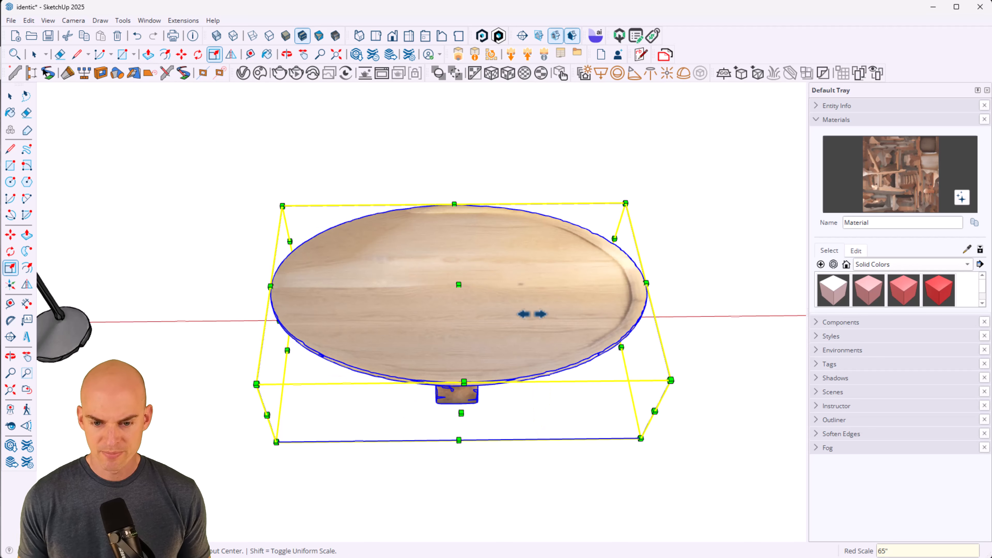
drag(462, 413, 461, 434)
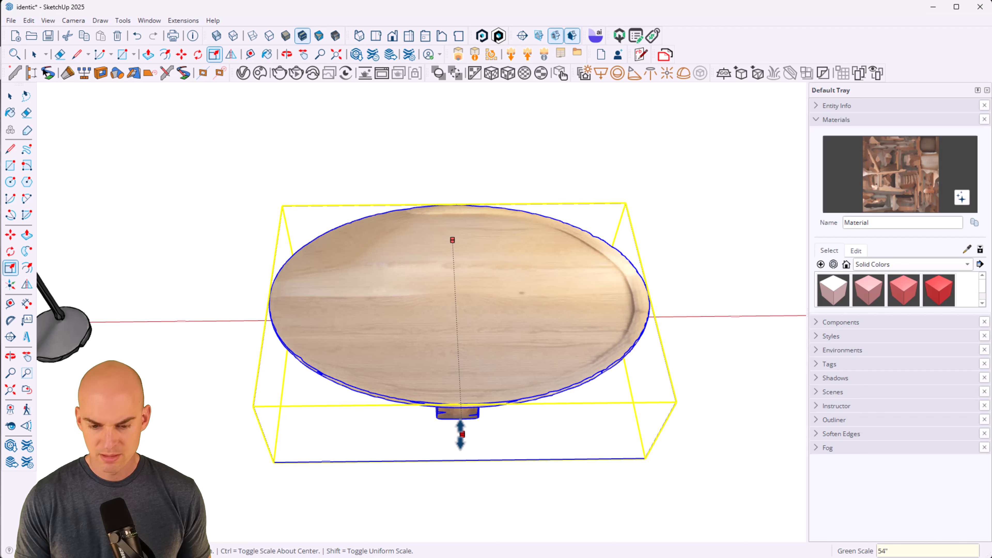
key(Return)
key(space)
click(667, 257)
scroll(669, 261, down, 1)
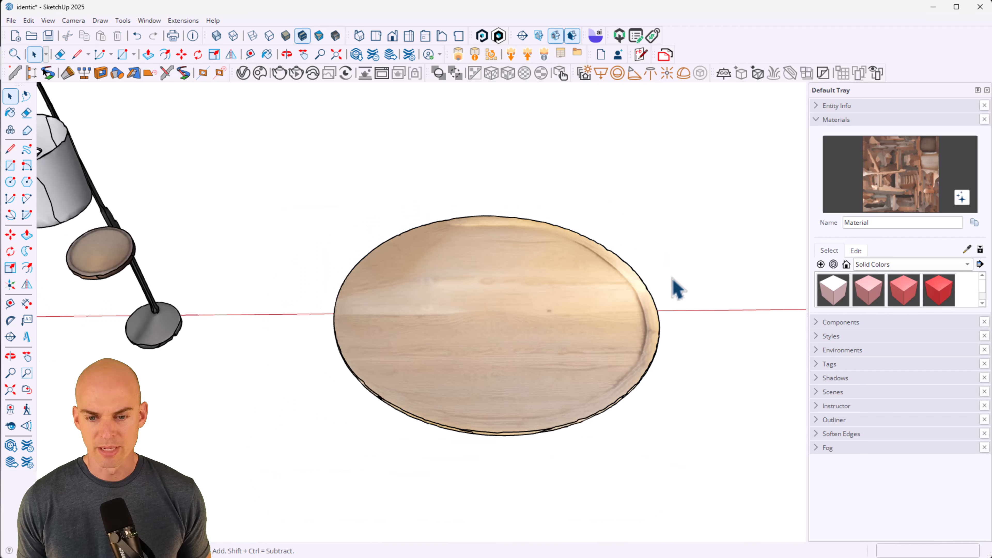
Step: Check the Kensington table's dimensions in the browser, return to SketchUp and select the table for scaling
middle_drag(678, 289, 515, 337)
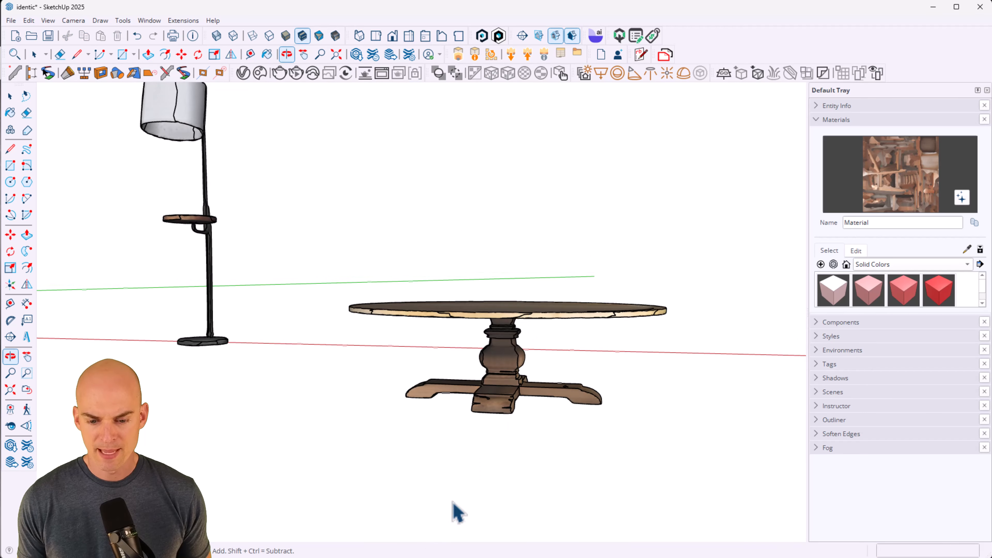
key(alt+Tab)
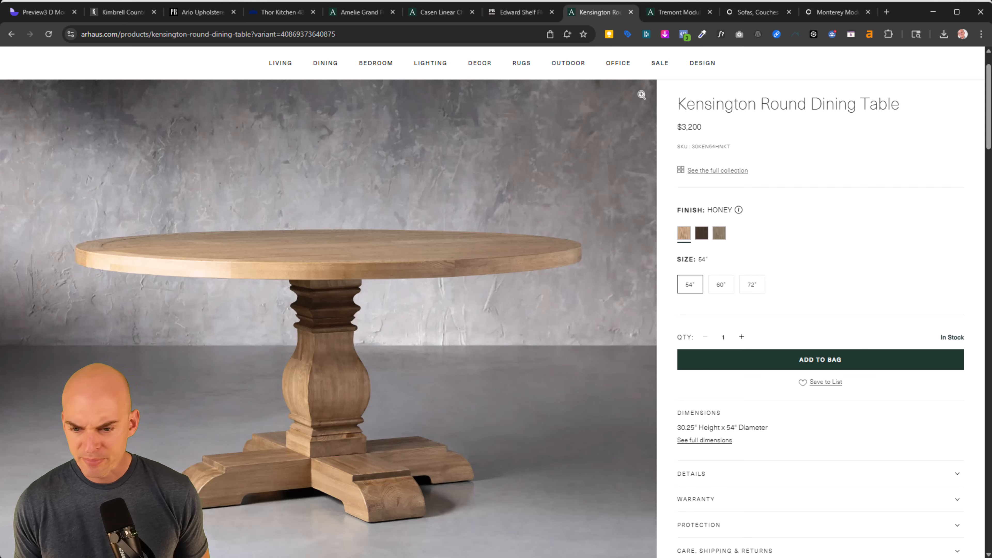
key(alt+Tab)
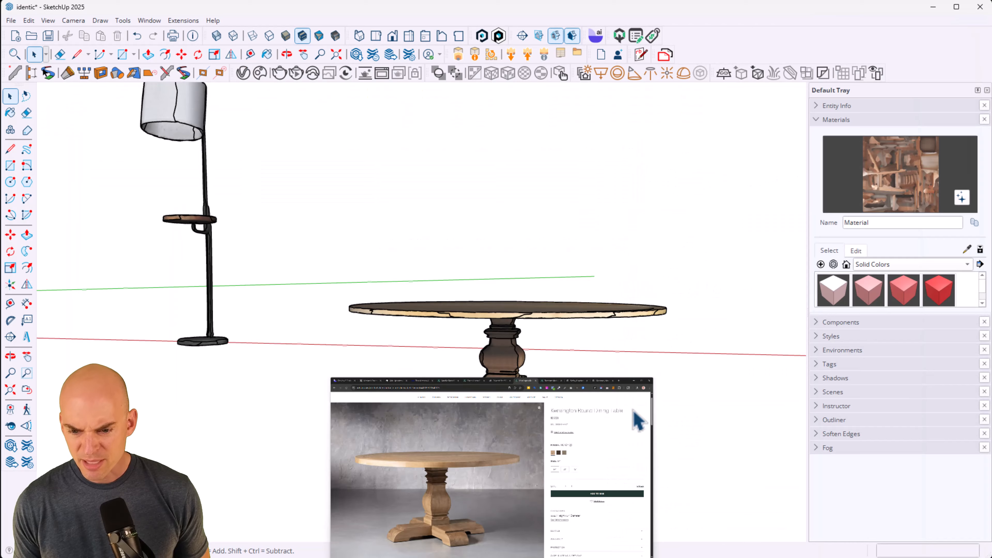
click(514, 310)
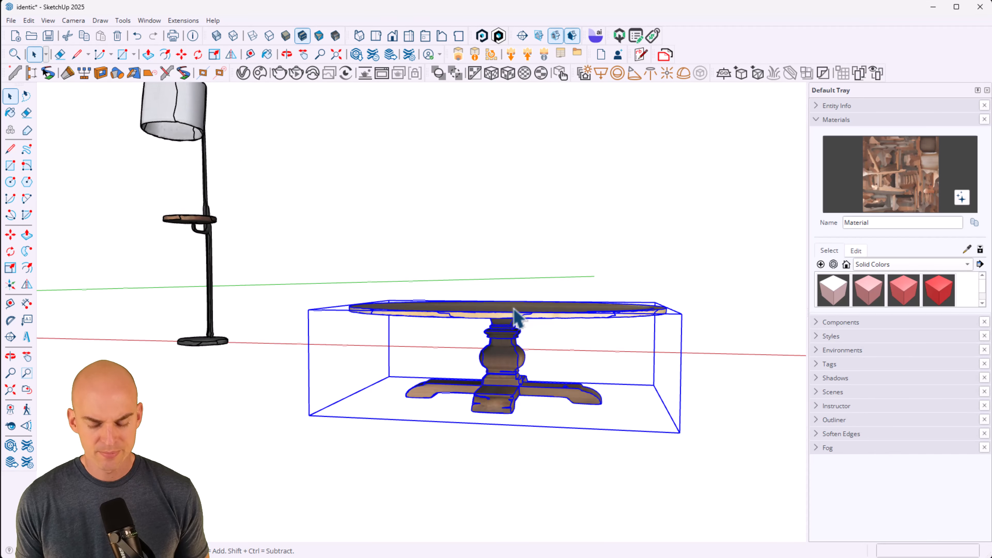
key(s)
Step: Try to scale the table along the blue axis with the unitless value 30.25 and undo it
click(503, 305)
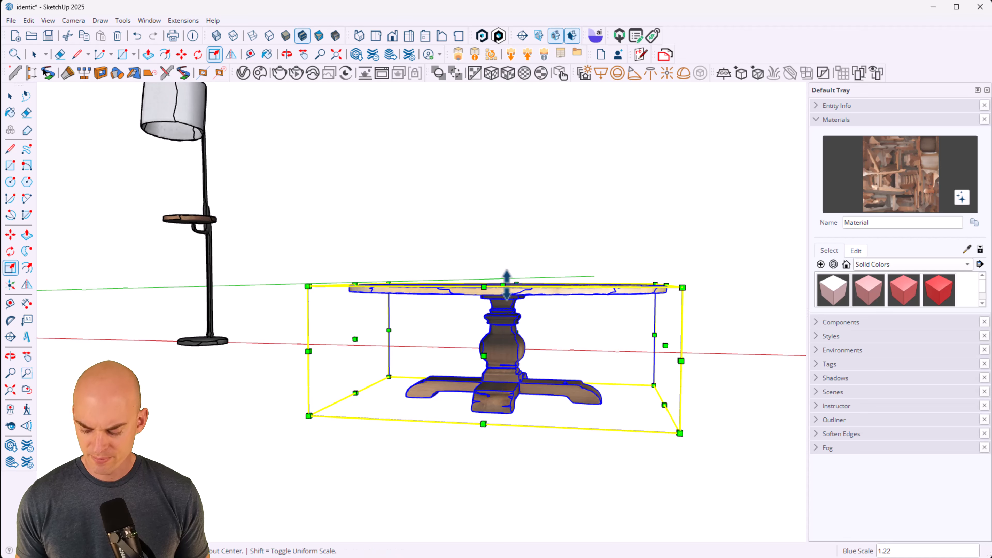
text(30.25)
key(Return)
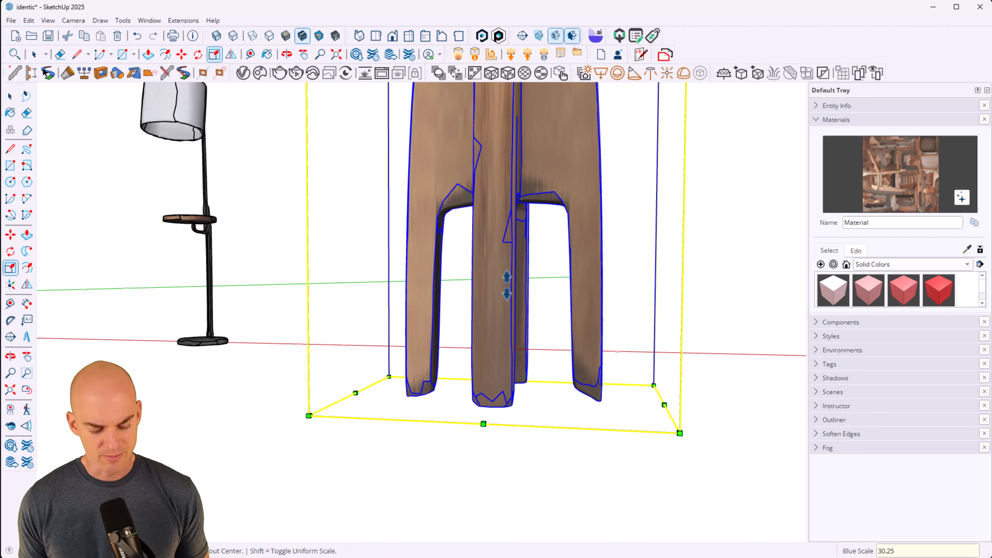
key(ctrl+z)
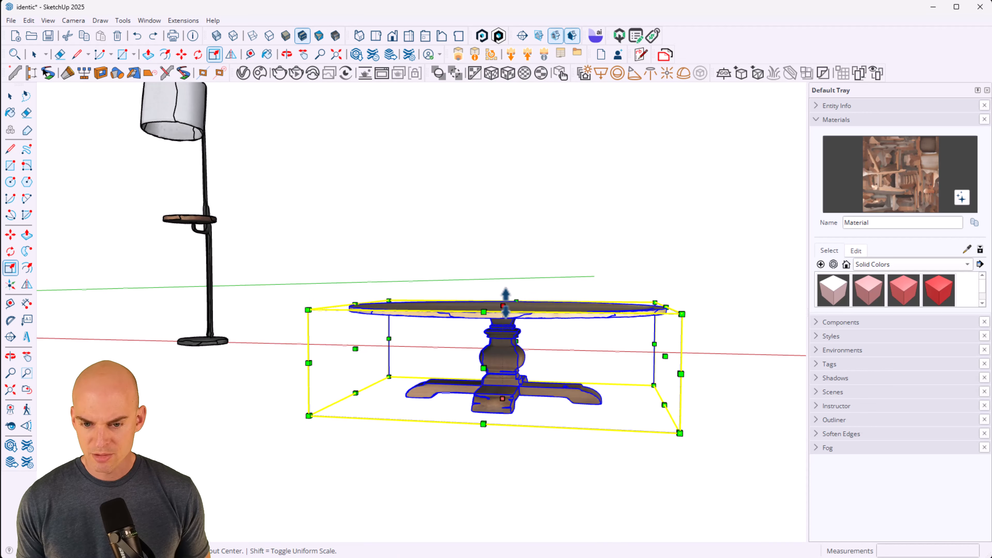
Step: Scale the table's height along the blue axis to 30.25" and deselect it
click(503, 306)
text(30.)
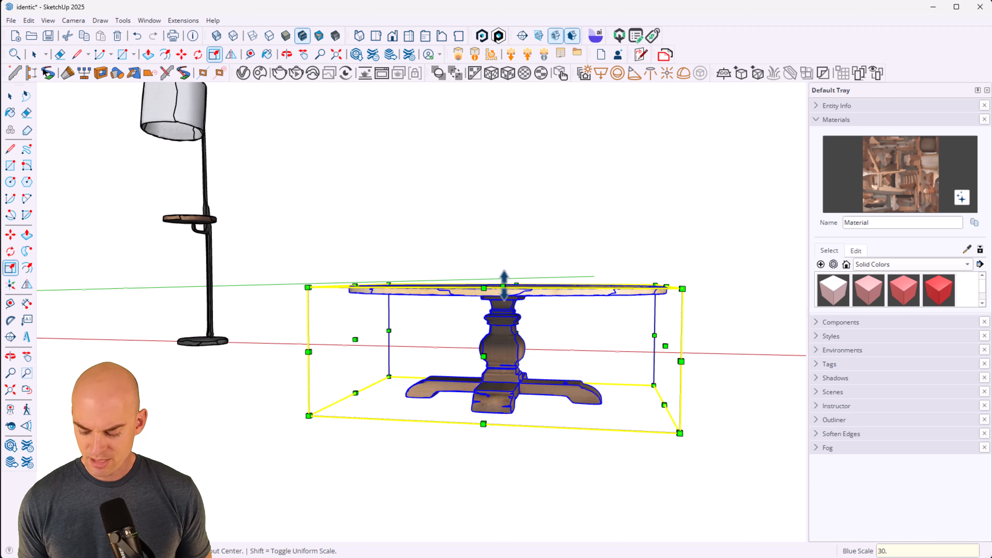
text(25")
key(Return)
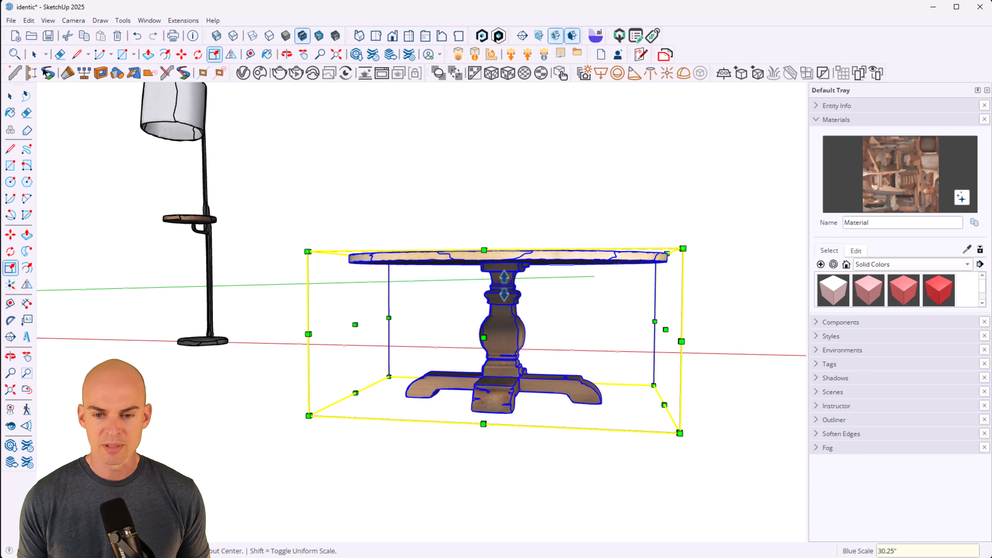
key(space)
click(534, 218)
Step: Render the dining table in V-Ray from a closer side view and examine the tabletop's edge in the render
middle_drag(534, 217, 373, 343)
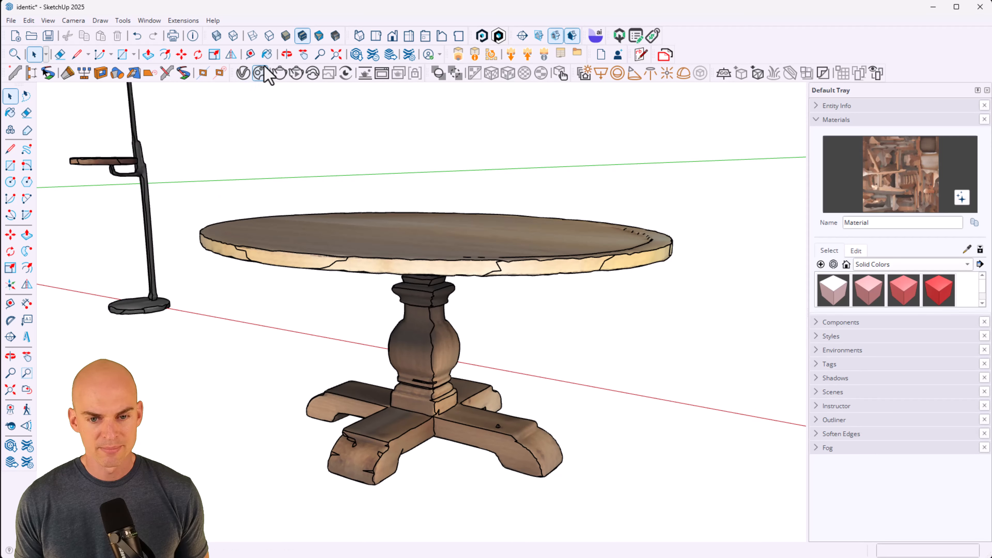
click(280, 73)
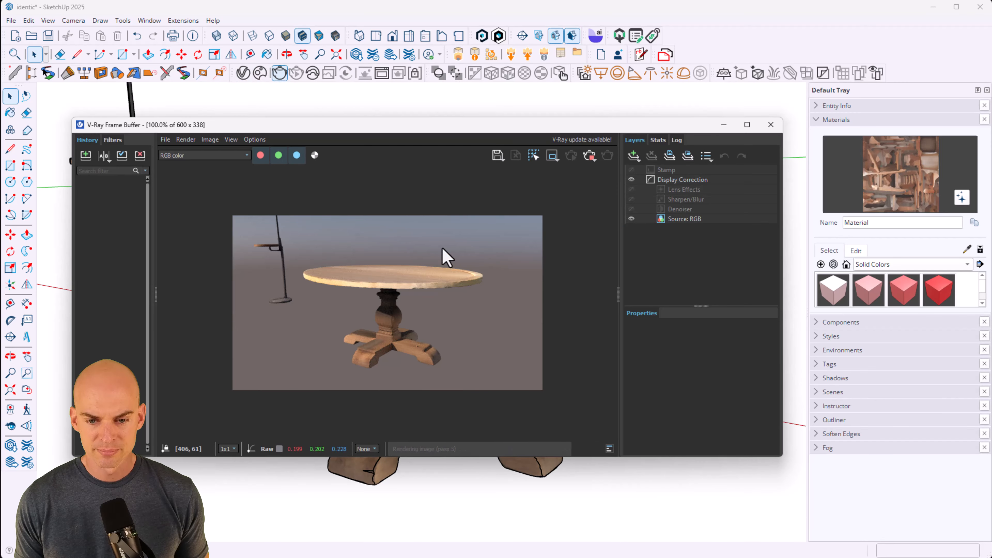
scroll(438, 289, up, 2)
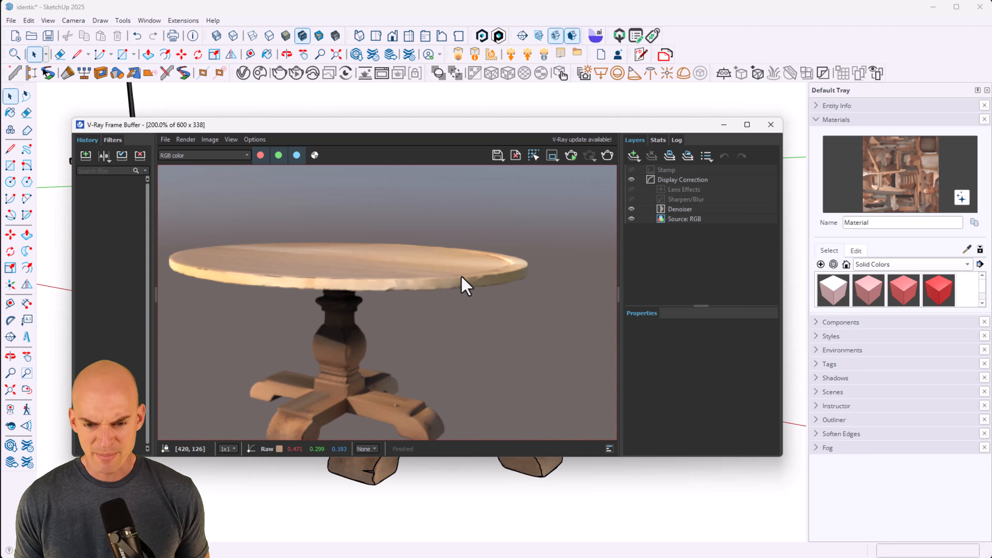
scroll(402, 284, up, 2)
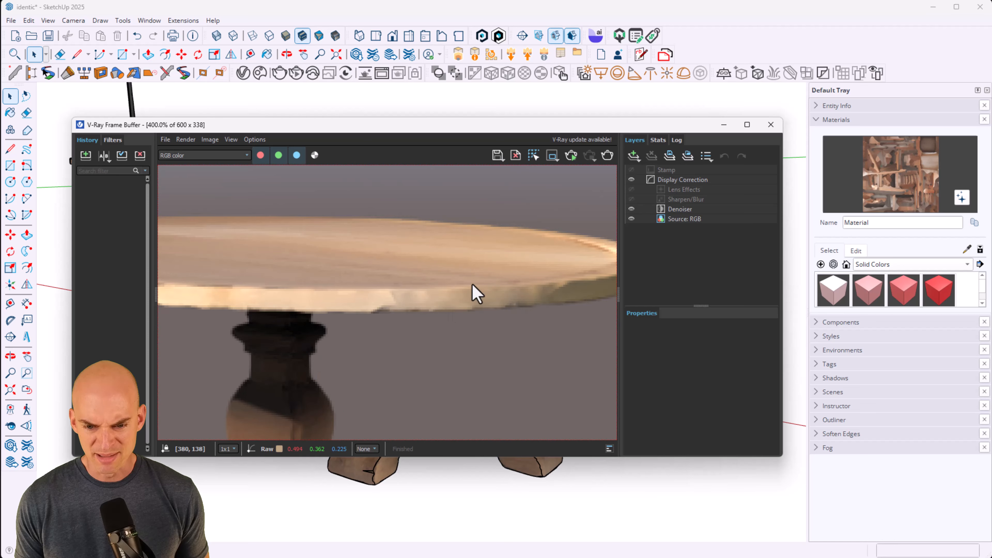
scroll(482, 298, down, 4)
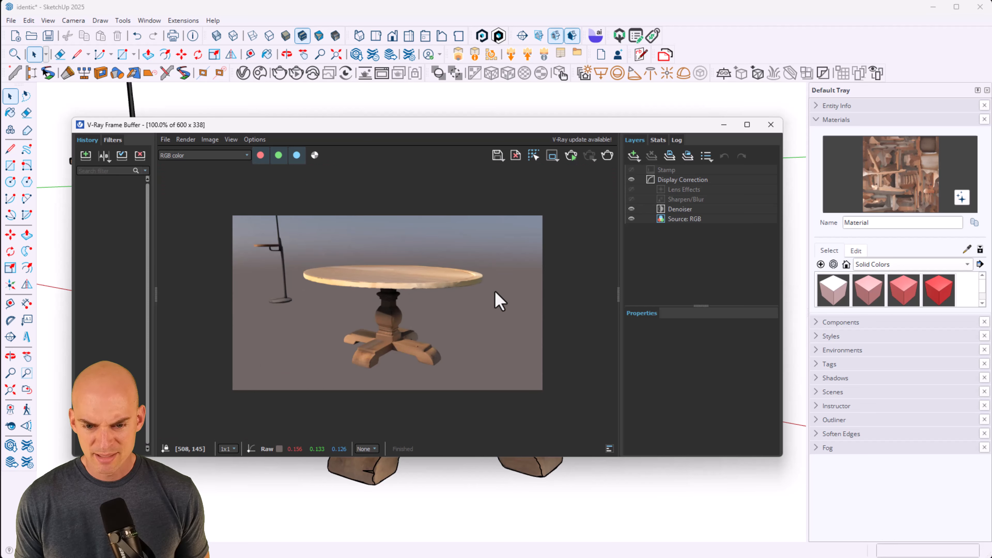
scroll(354, 320, up, 4)
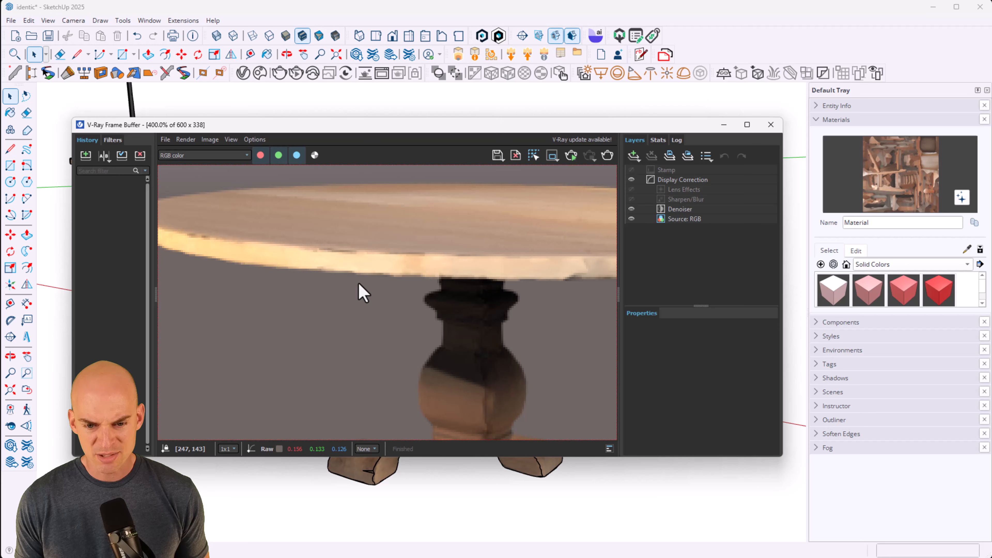
scroll(359, 292, down, 4)
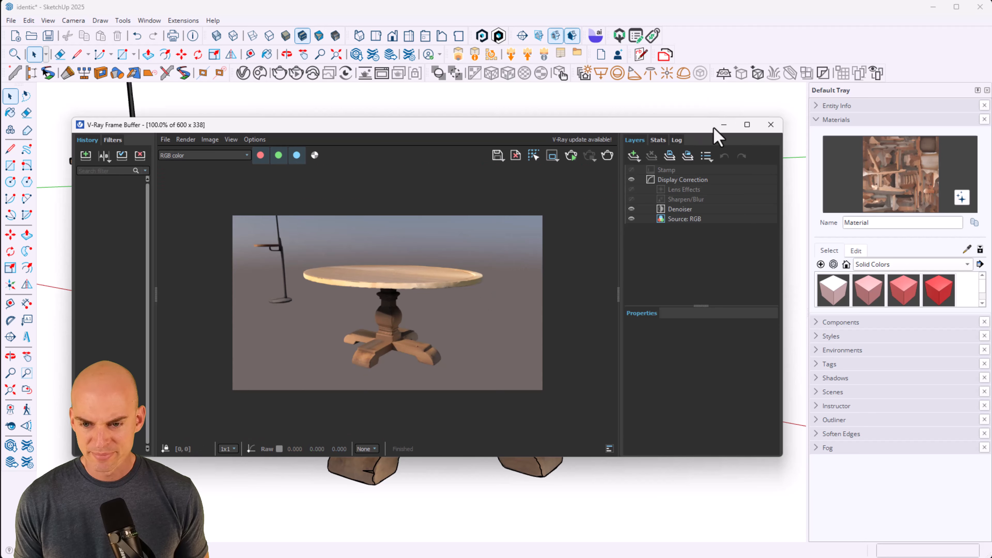
click(723, 126)
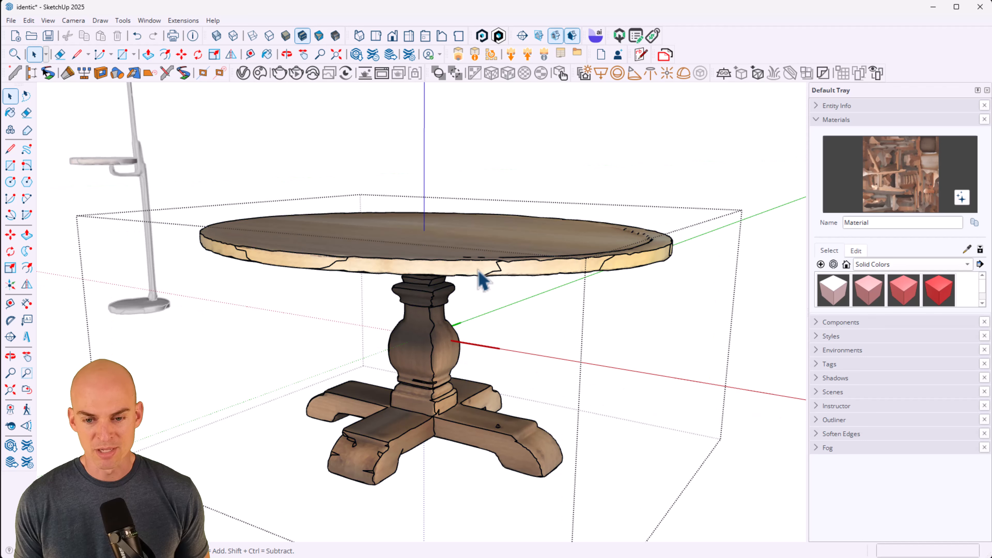
Step: Open the table's nested groups, select the light surface on the tabletop's rim and inspect it from below and above
click(465, 279)
double_click(461, 271)
click(458, 261)
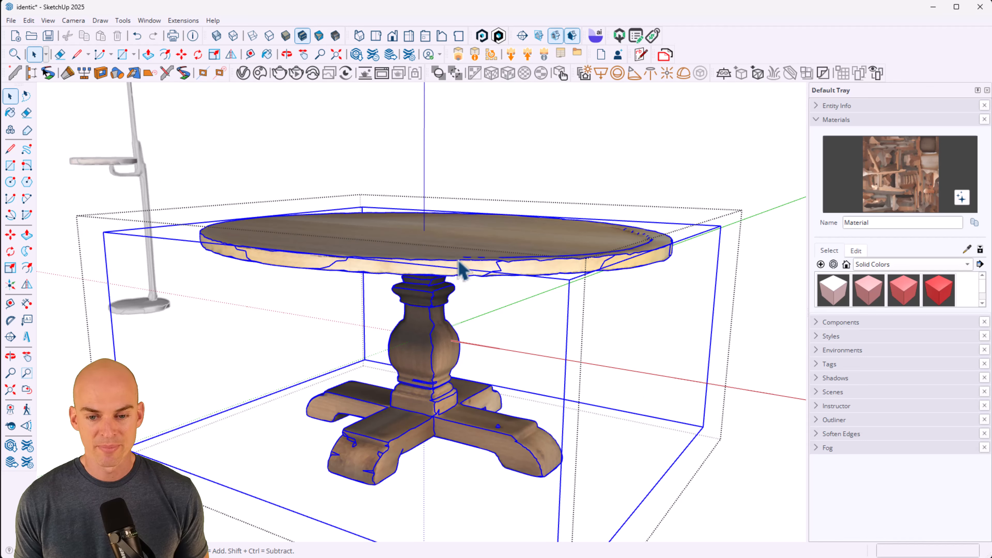
double_click(458, 268)
click(463, 278)
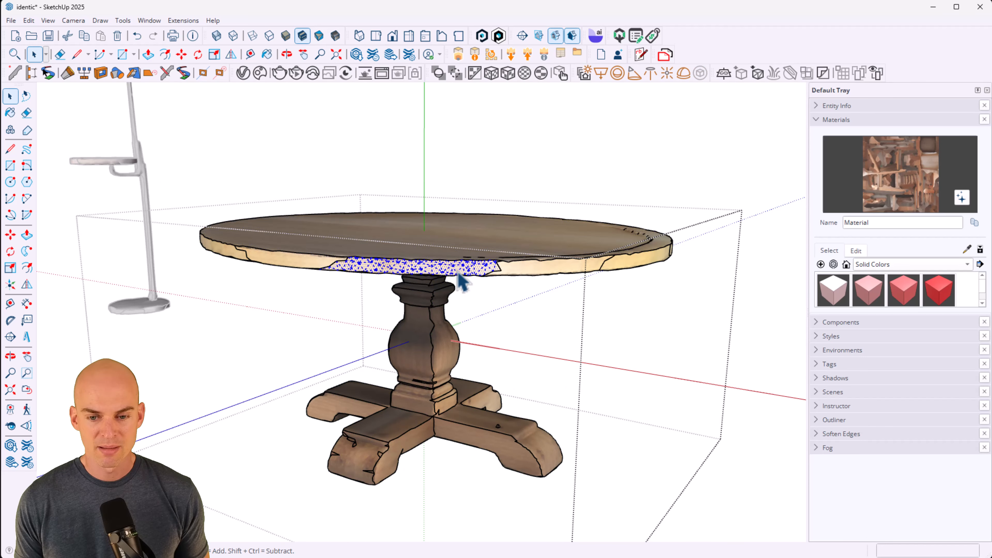
middle_drag(465, 279, 470, 244)
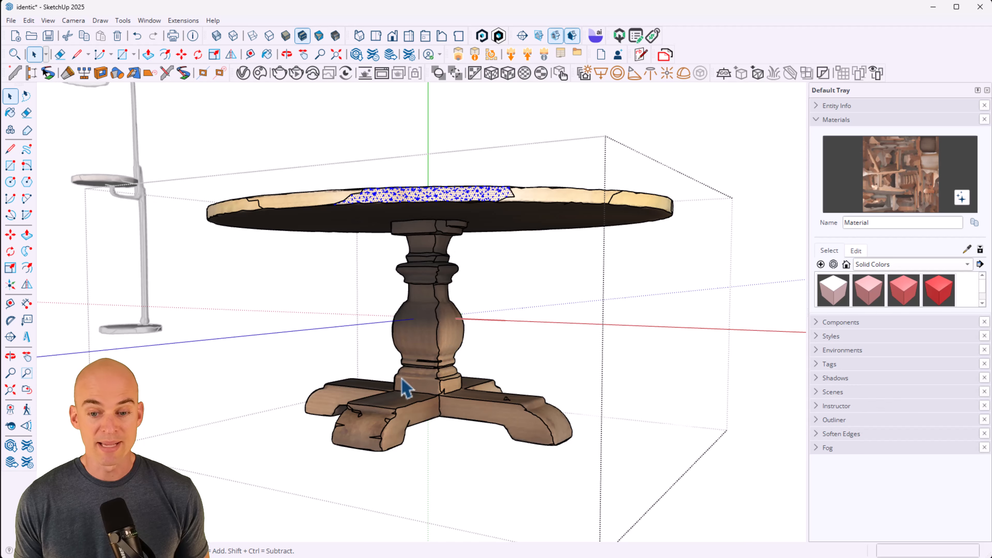
middle_drag(479, 195, 475, 213)
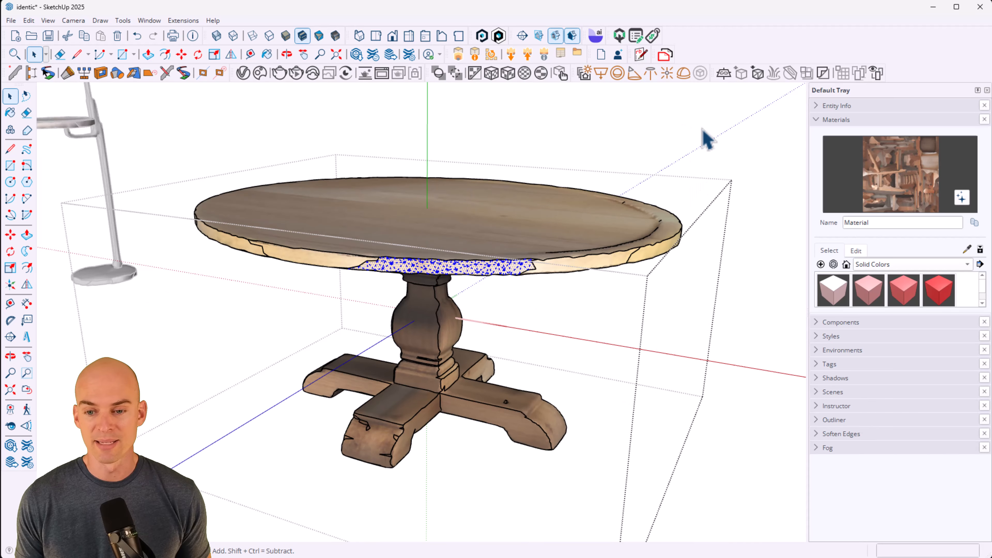
click(707, 139)
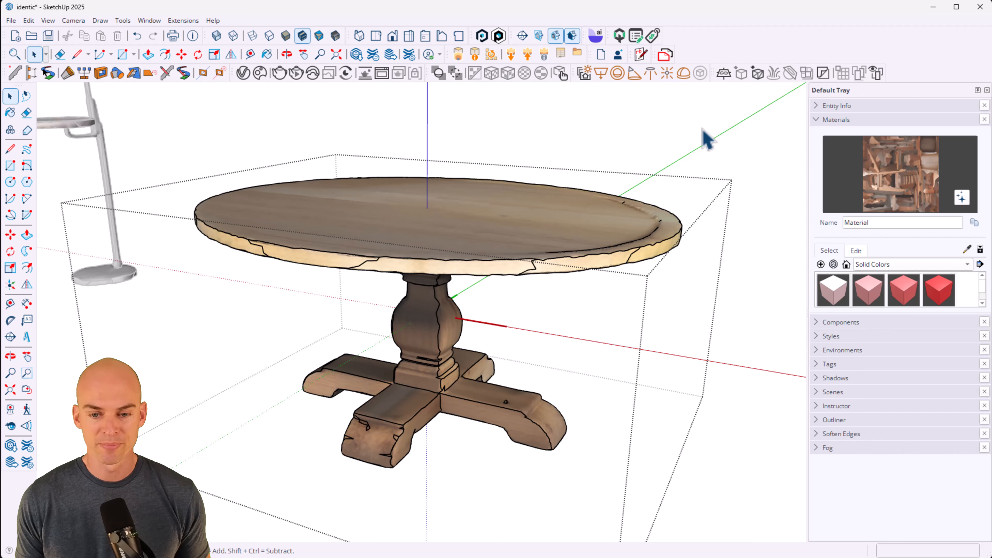
scroll(706, 138, down, 2)
scroll(691, 199, down, 5)
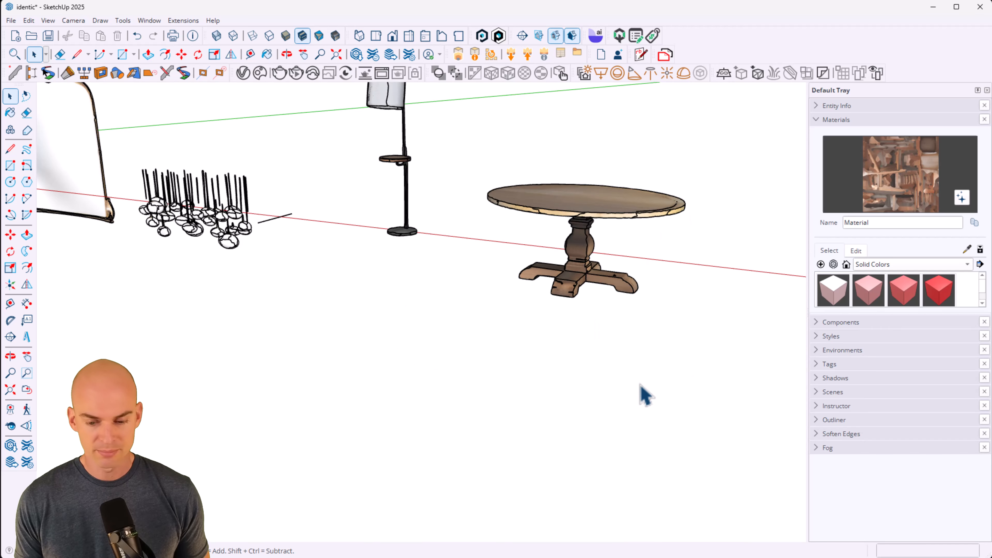
Step: Switch to the browser's Tremont Modular Bookcase page, dismiss the sign-up pop-up and review the product photo and dimensions
click(486, 553)
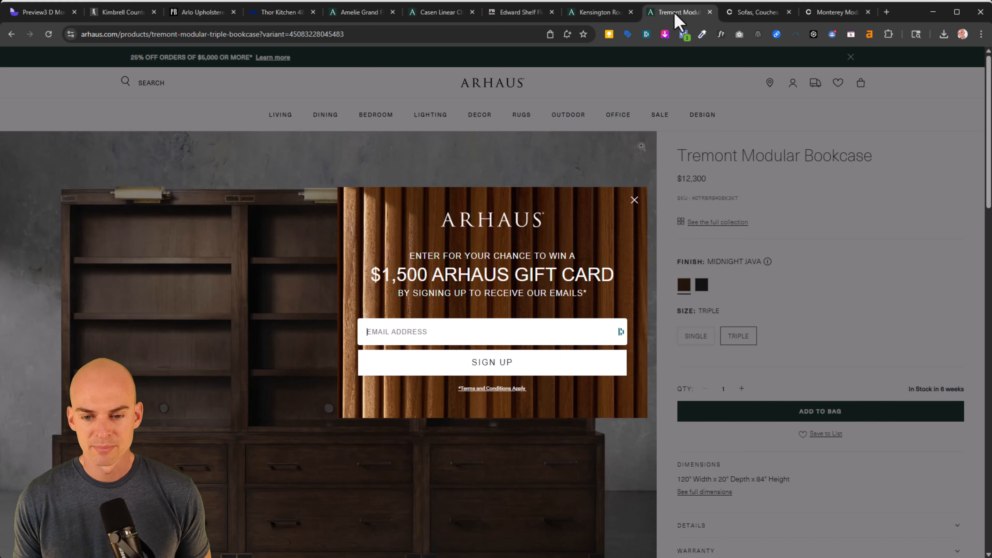
click(636, 204)
scroll(467, 288, down, 1)
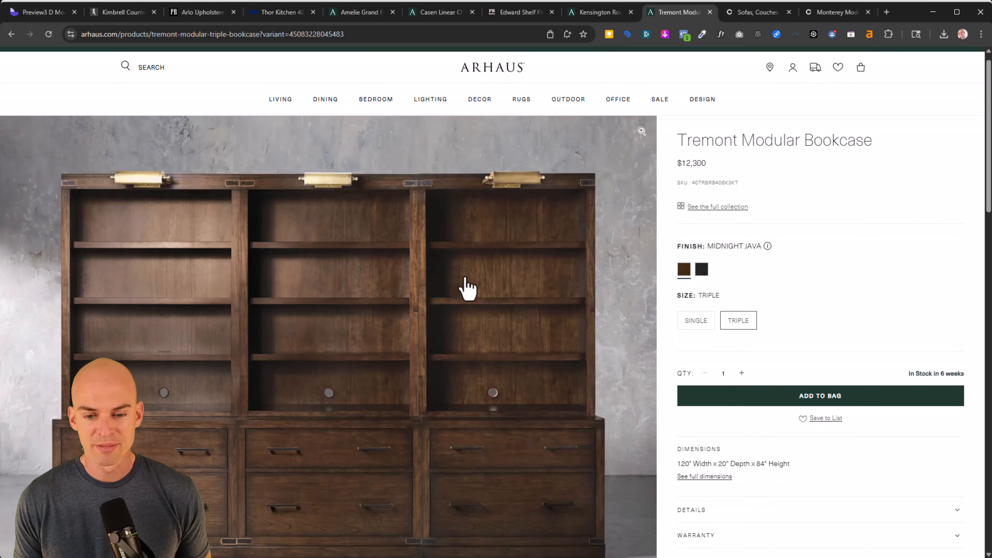
scroll(204, 333, down, 1)
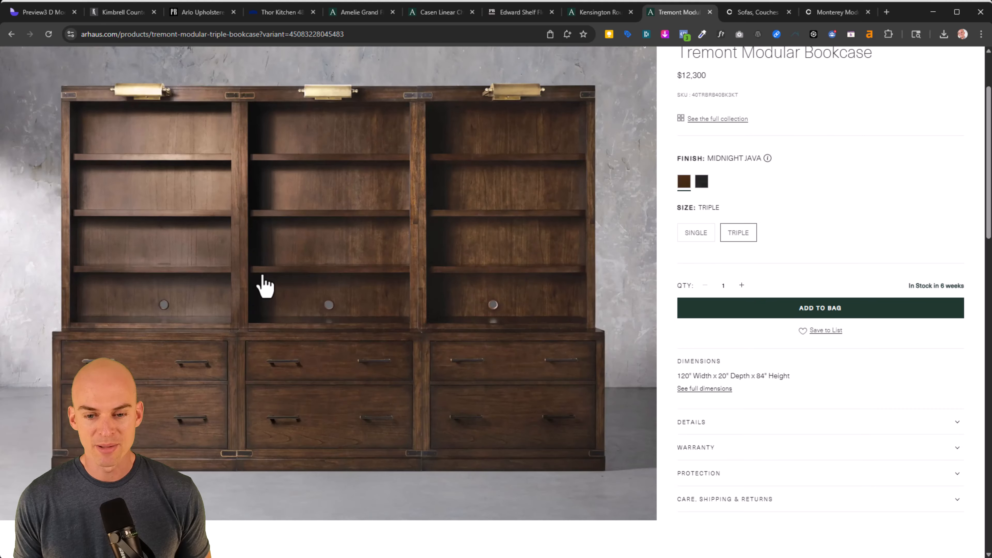
scroll(262, 283, up, 1)
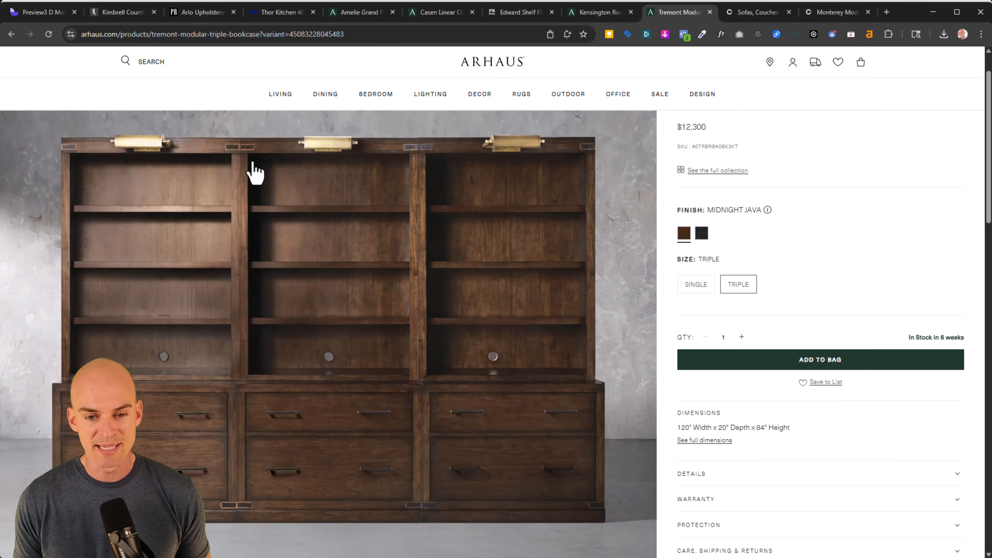
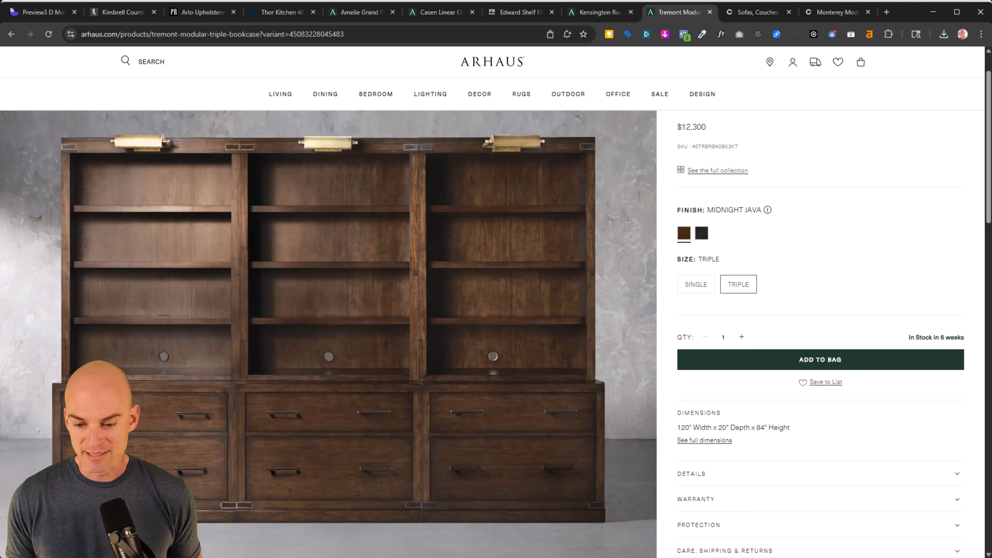
Step: Switch to SketchUp, open identic.ai and generate a 3D model from the bookcase image imgi_180_40TRBRB40BK3KT_1.jpeg in the Objects folder
mouse_move(656, 549)
click(688, 538)
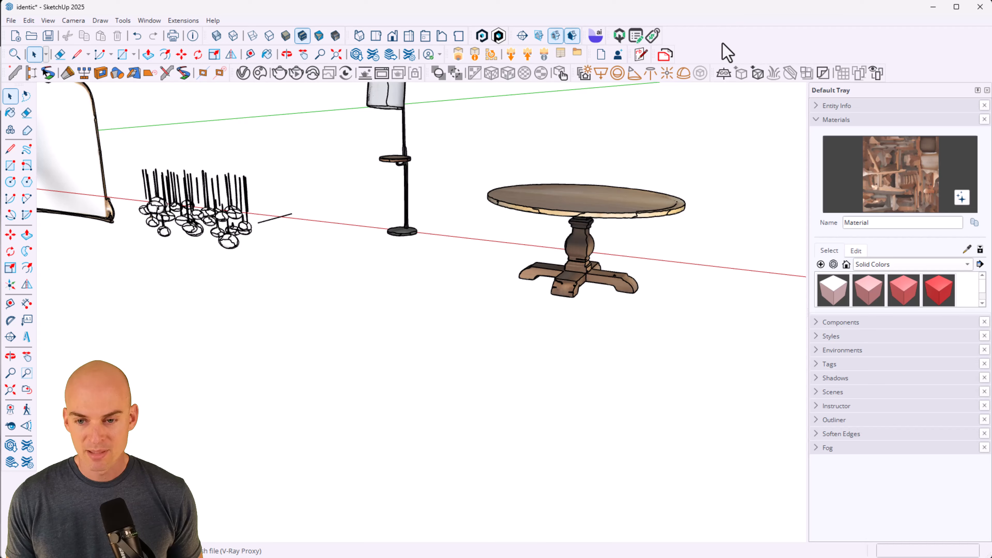
click(591, 39)
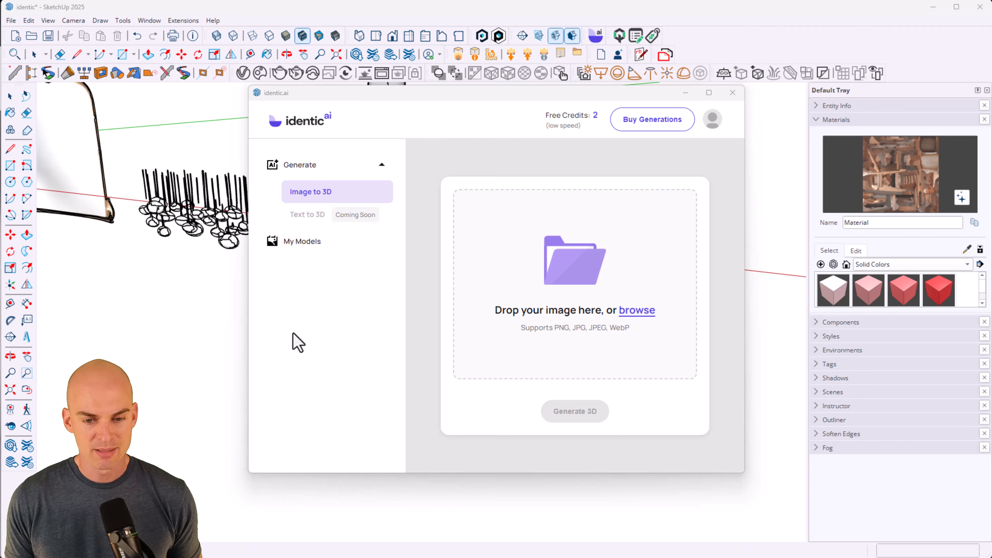
click(421, 516)
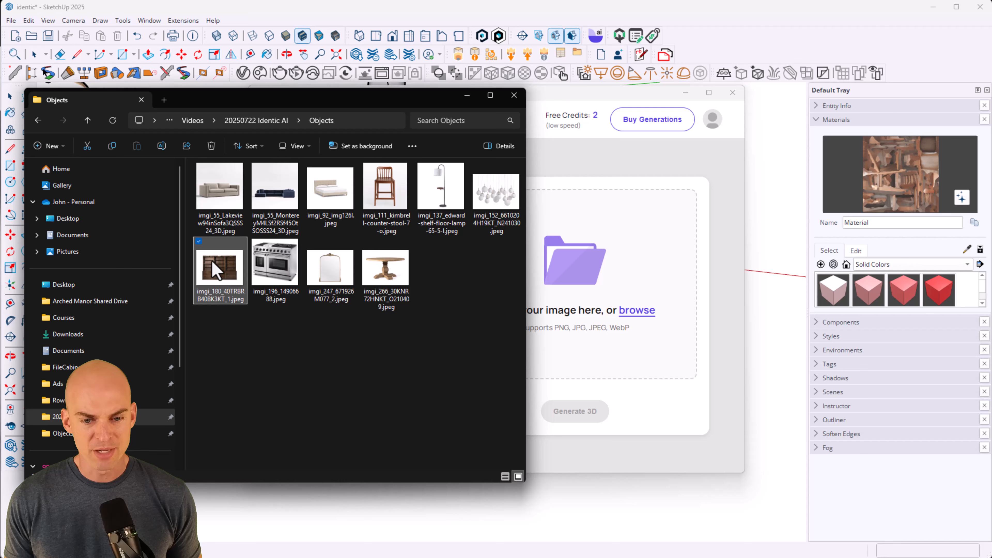
drag(216, 269, 584, 281)
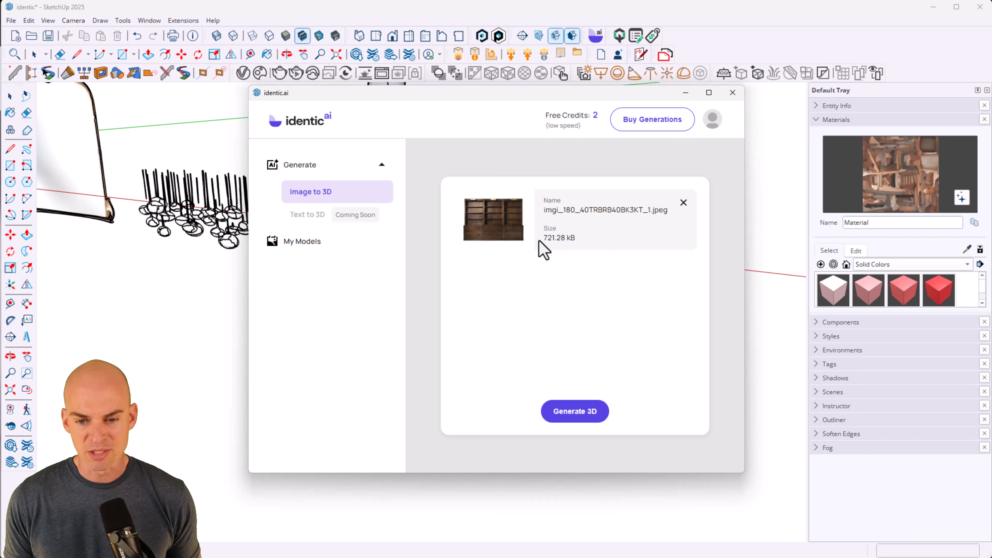
click(562, 416)
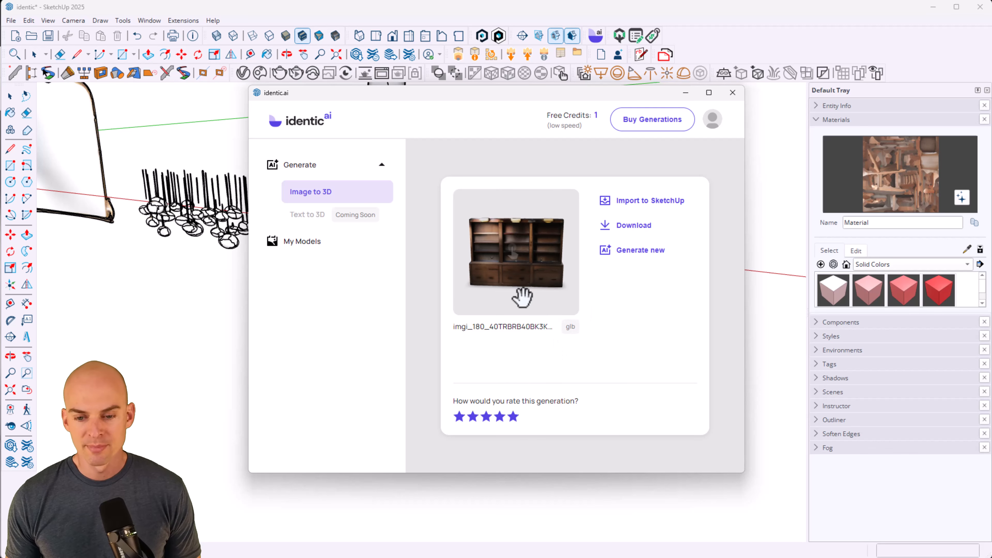
Step: Rotate the generated bookcase preview, import the model into SketchUp and close the identic.ai window
drag(516, 295, 524, 271)
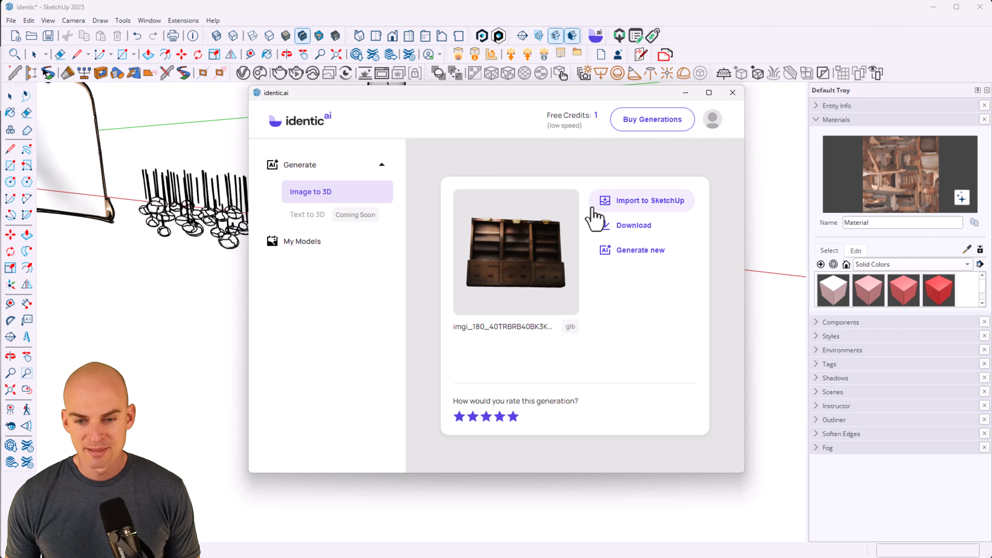
click(621, 206)
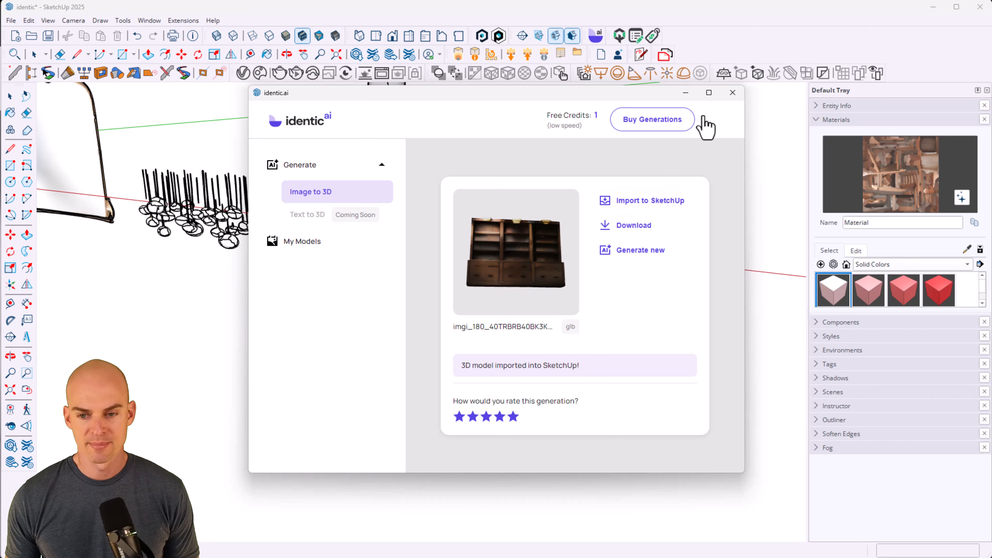
click(733, 93)
Step: Move the imported bookcase from the counter stool at the origin along the red axis to beyond the dining table
scroll(374, 302, down, 3)
scroll(373, 301, down, 2)
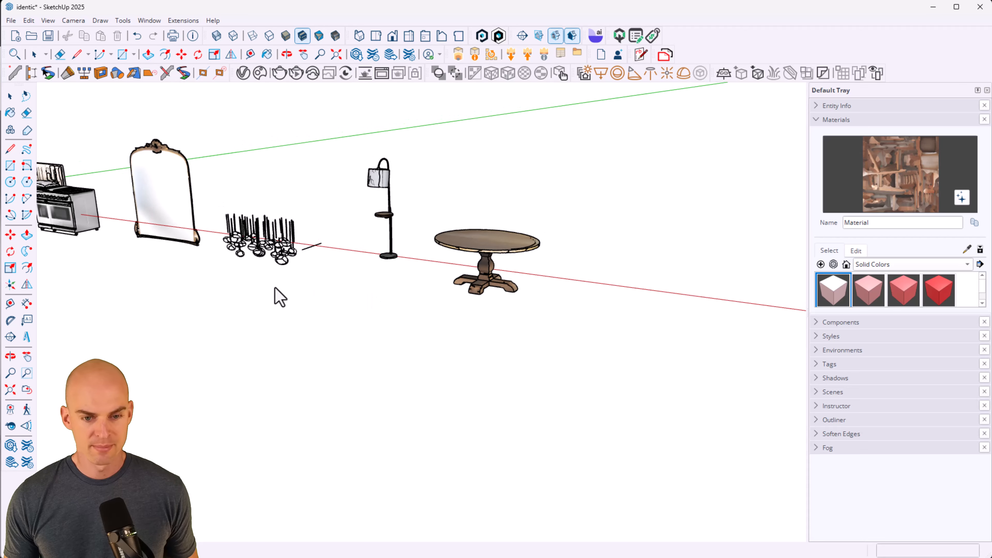
shift+middle_drag(233, 246, 475, 274)
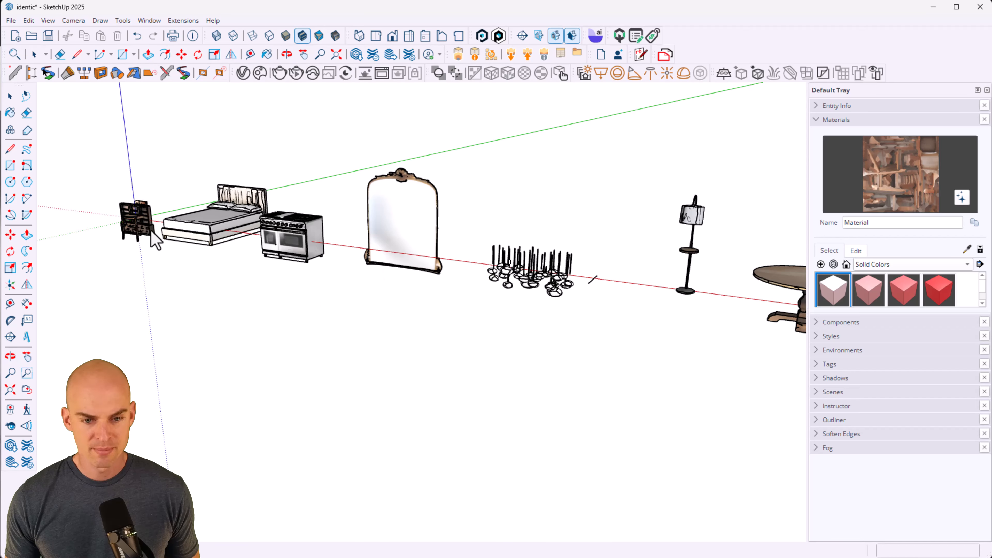
scroll(150, 223, up, 4)
scroll(152, 224, up, 2)
shift+middle_drag(152, 225, 330, 247)
scroll(332, 250, up, 2)
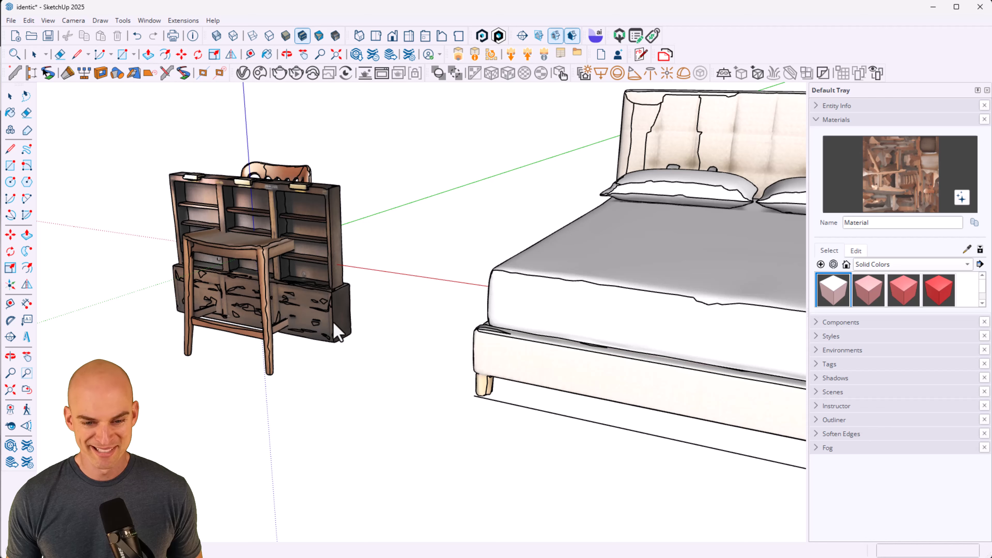
click(203, 225)
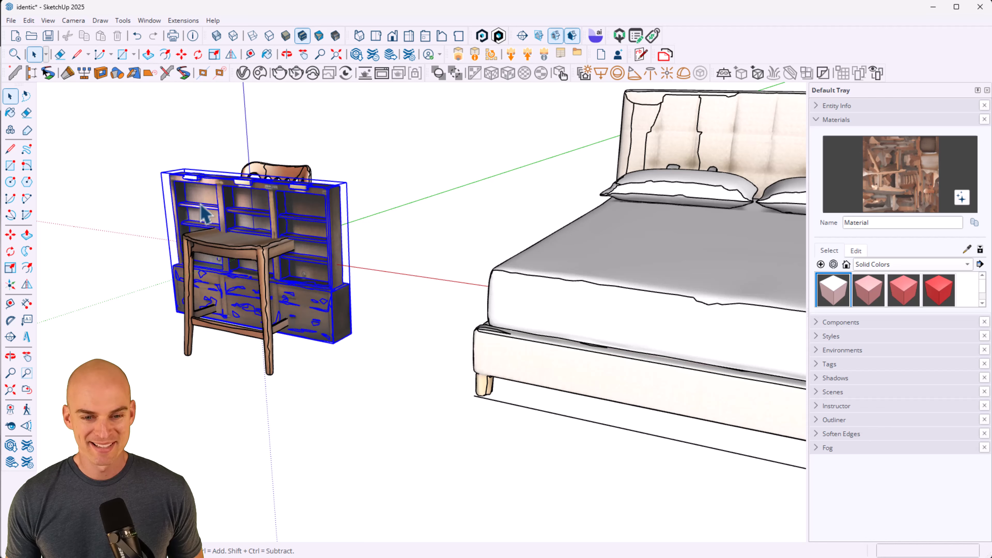
key(m)
click(177, 312)
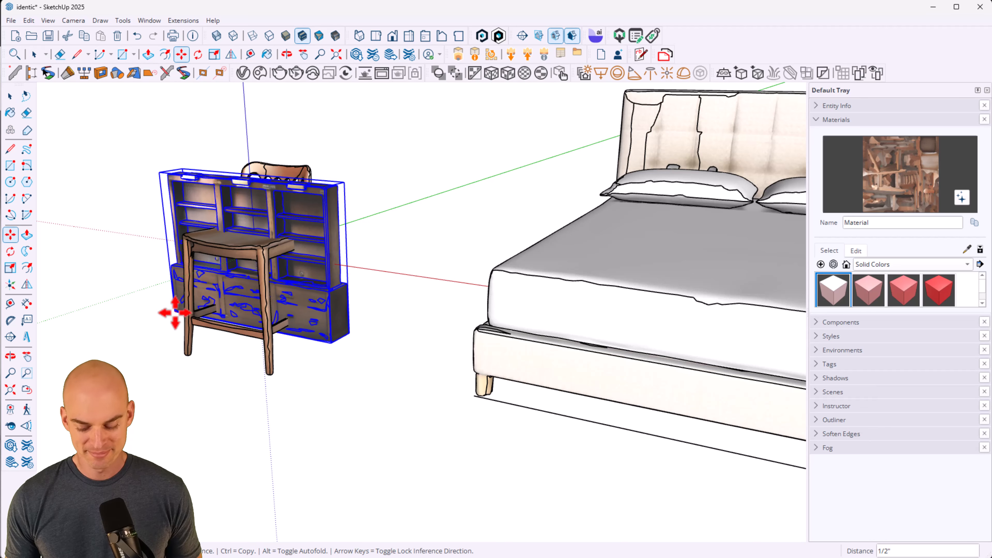
scroll(268, 328, down, 6)
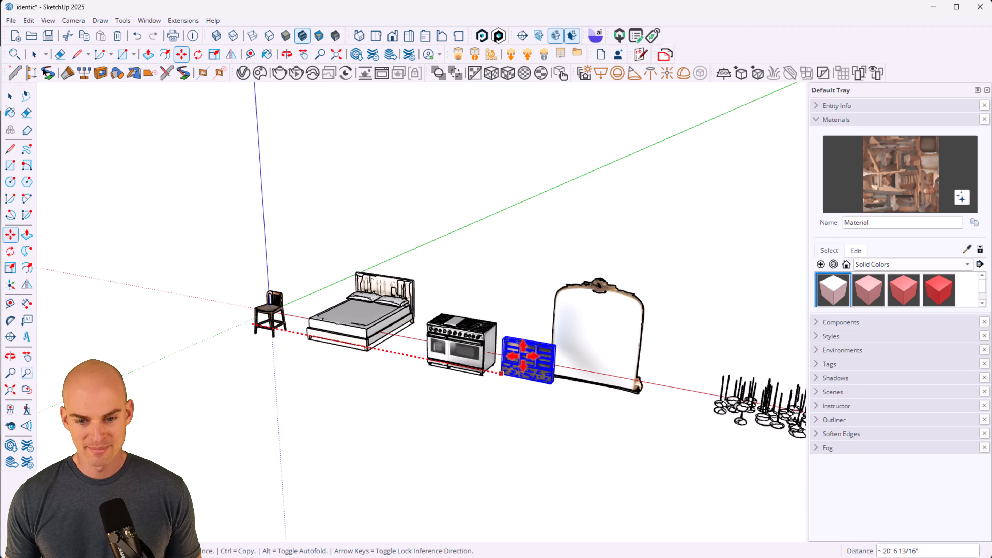
shift+middle_drag(610, 356, 176, 273)
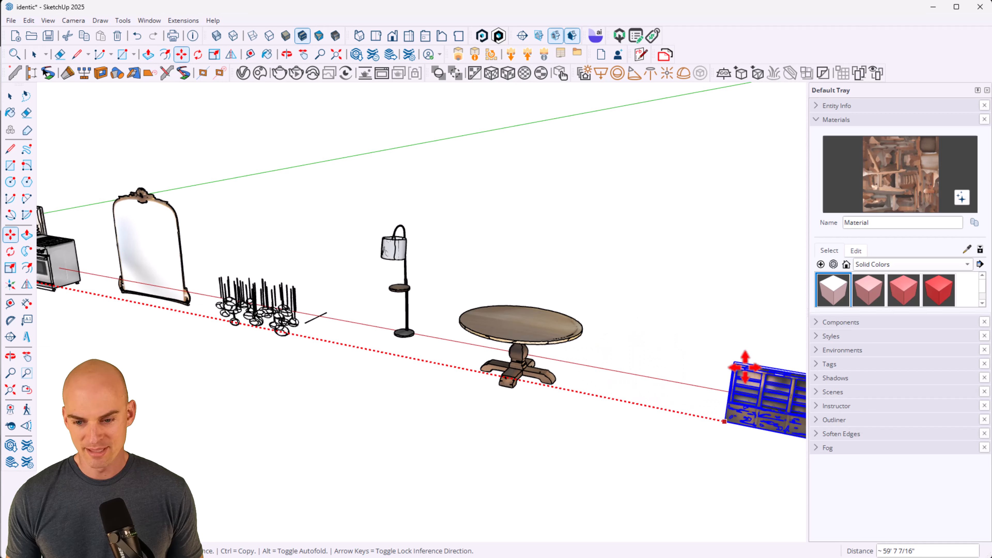
shift+middle_drag(425, 312, 329, 293)
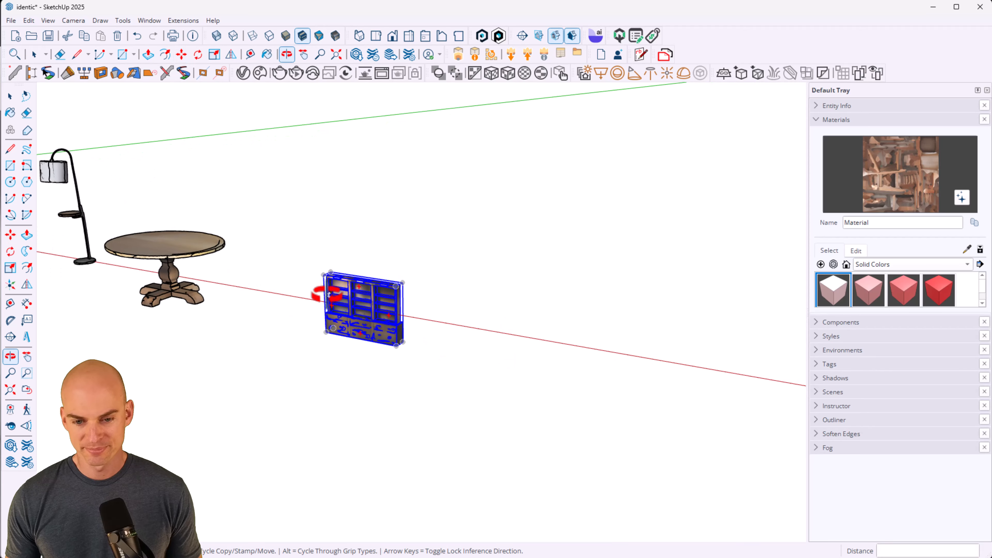
Step: Examine the textured bookcase up close, including its shelves, drawer fronts, handles and side panel
scroll(328, 297, up, 6)
middle_drag(437, 387, 433, 324)
scroll(492, 346, up, 8)
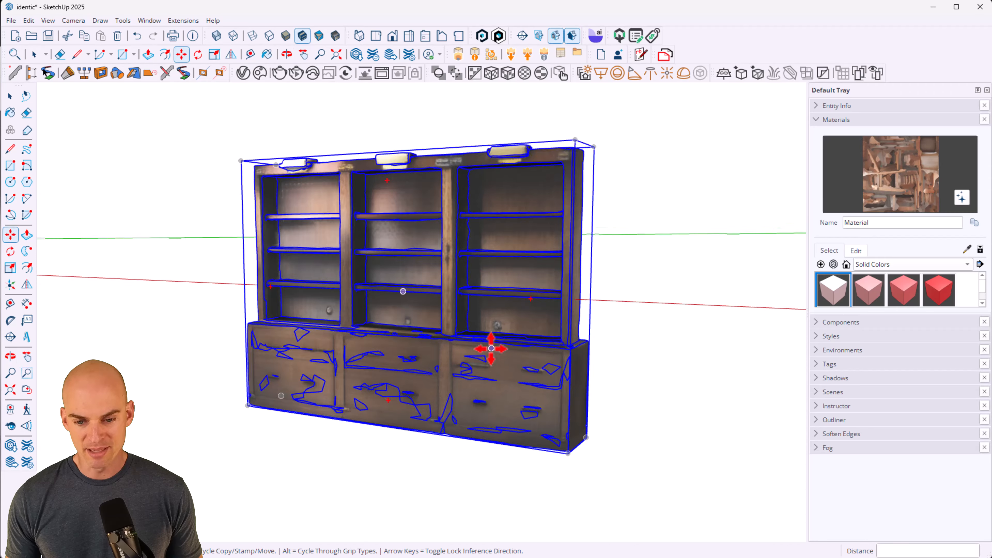
scroll(469, 359, down, 5)
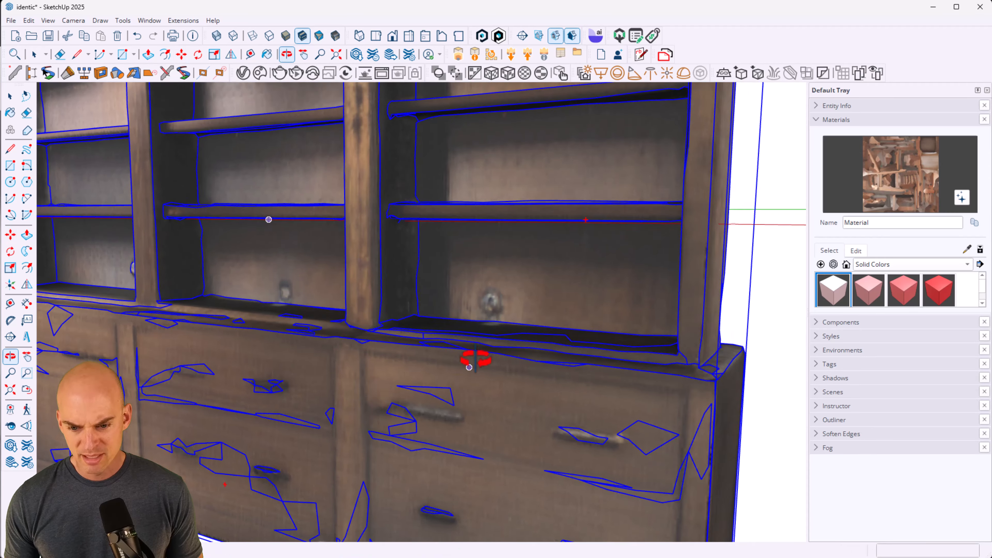
middle_drag(470, 360, 348, 347)
scroll(230, 429, up, 3)
scroll(191, 429, up, 1)
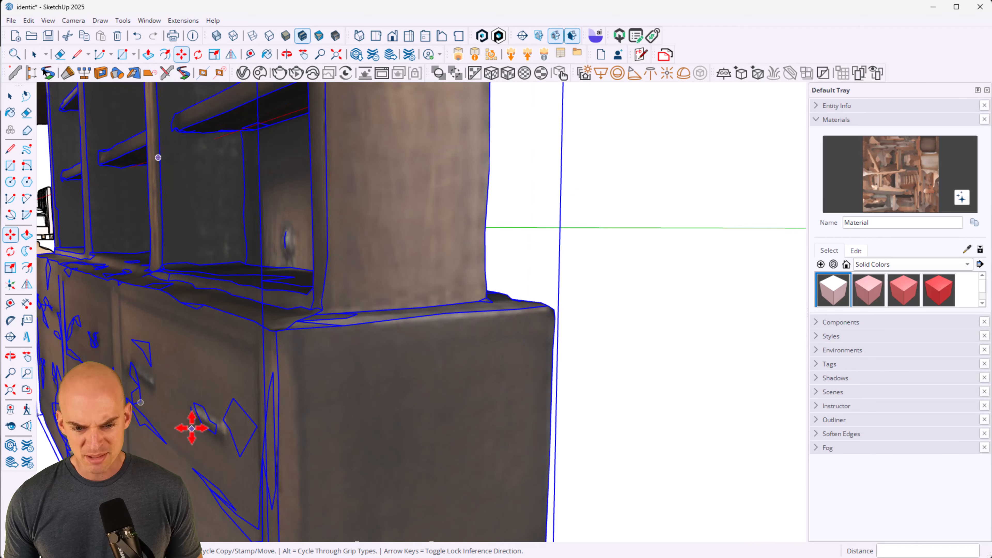
scroll(176, 413, up, 3)
middle_drag(177, 413, 232, 359)
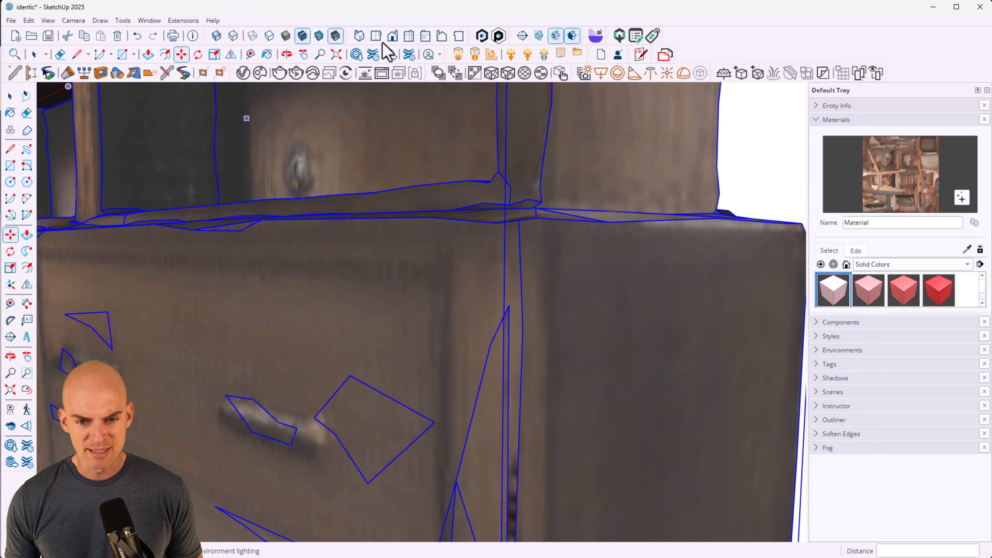
Step: Display the model in the Shaded face style without textures and deselect the bookcase
click(280, 39)
scroll(367, 298, down, 8)
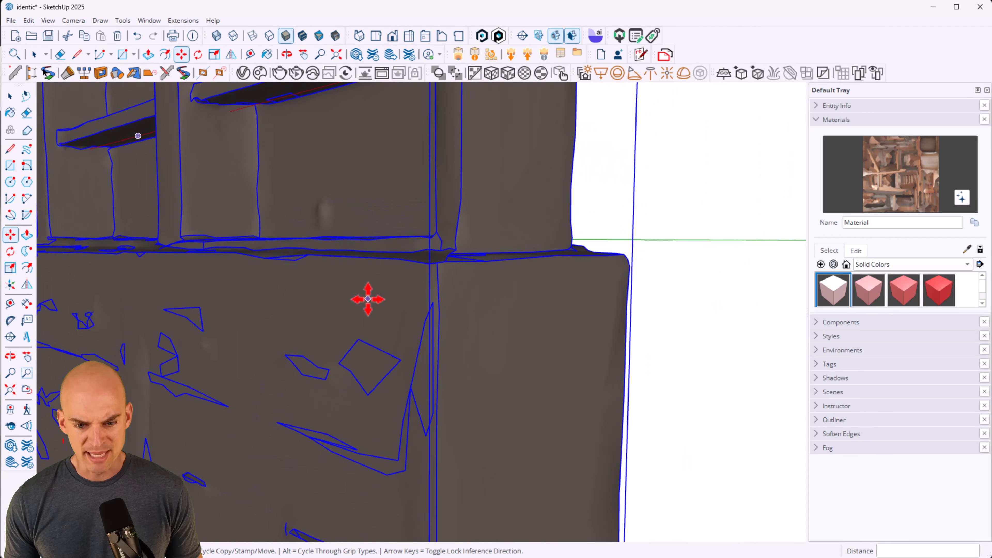
key(space)
click(602, 356)
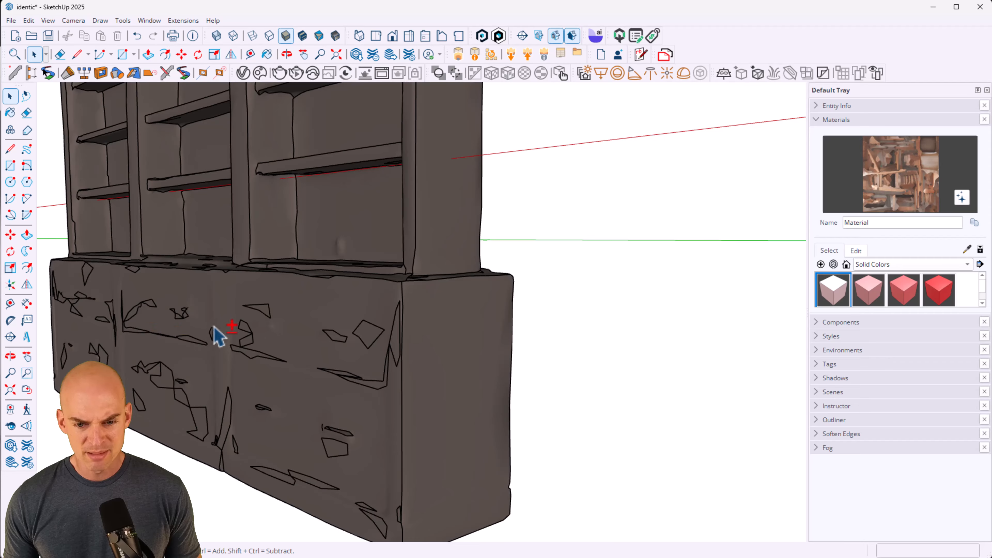
Step: Examine the untextured bookcase geometry from several angles, checking the shelves, dividers and the lights along the top
middle_drag(217, 336, 530, 477)
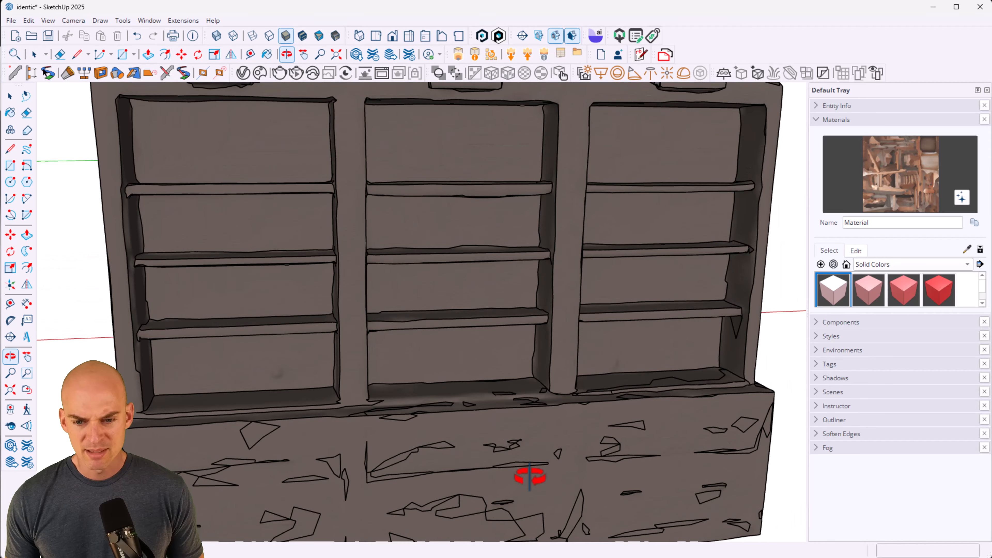
scroll(571, 215, down, 3)
scroll(562, 184, up, 2)
shift+middle_drag(563, 184, 664, 270)
scroll(549, 381, up, 8)
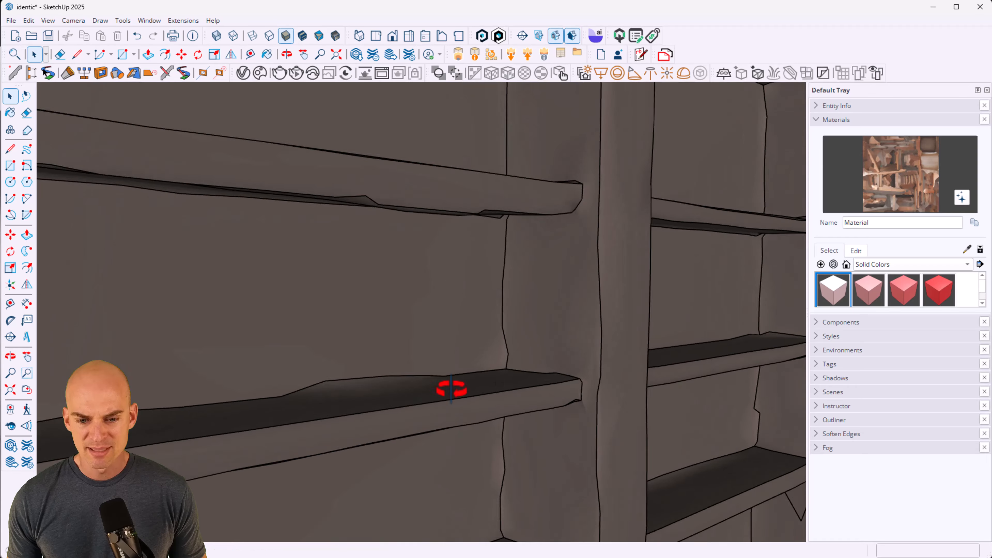
middle_drag(451, 389, 112, 373)
scroll(112, 374, down, 3)
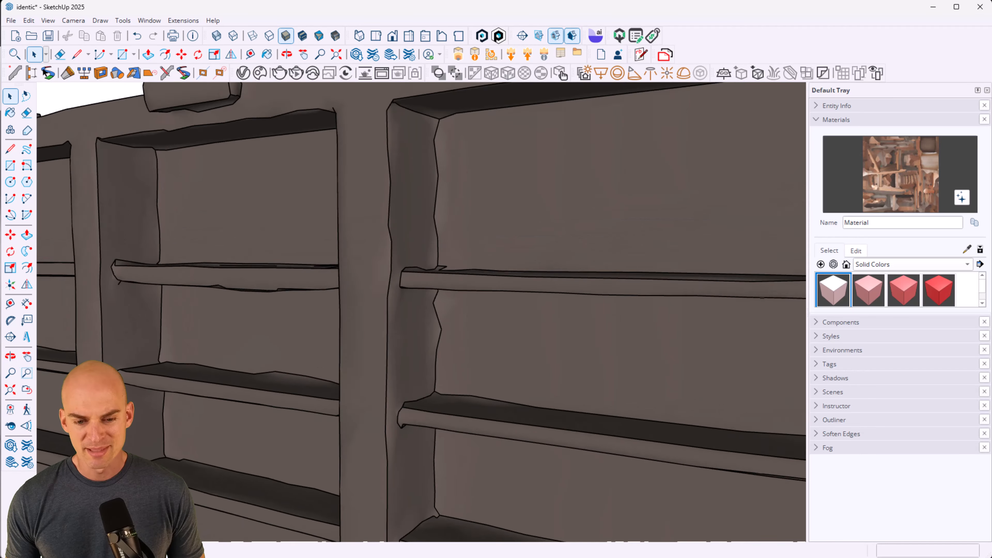
scroll(112, 374, down, 3)
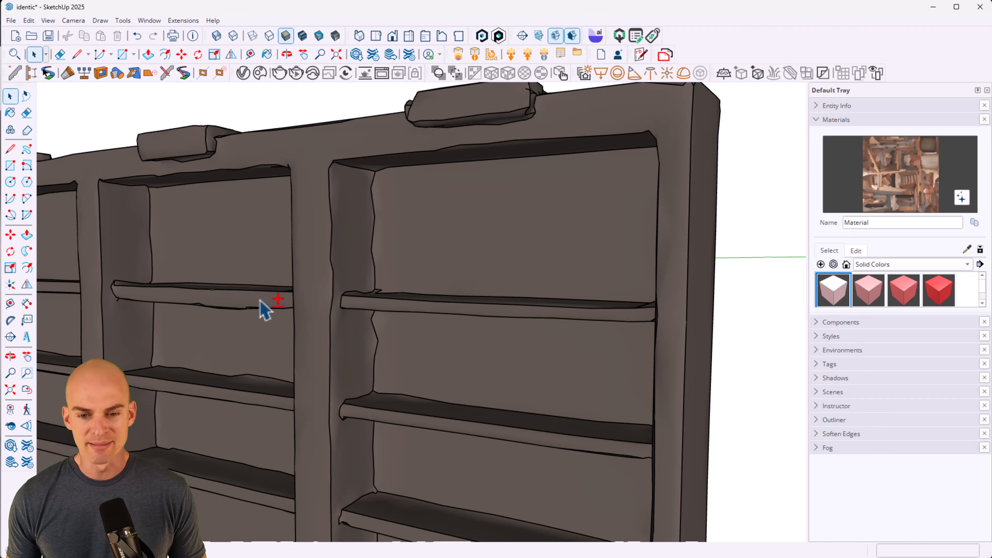
scroll(263, 309, down, 2)
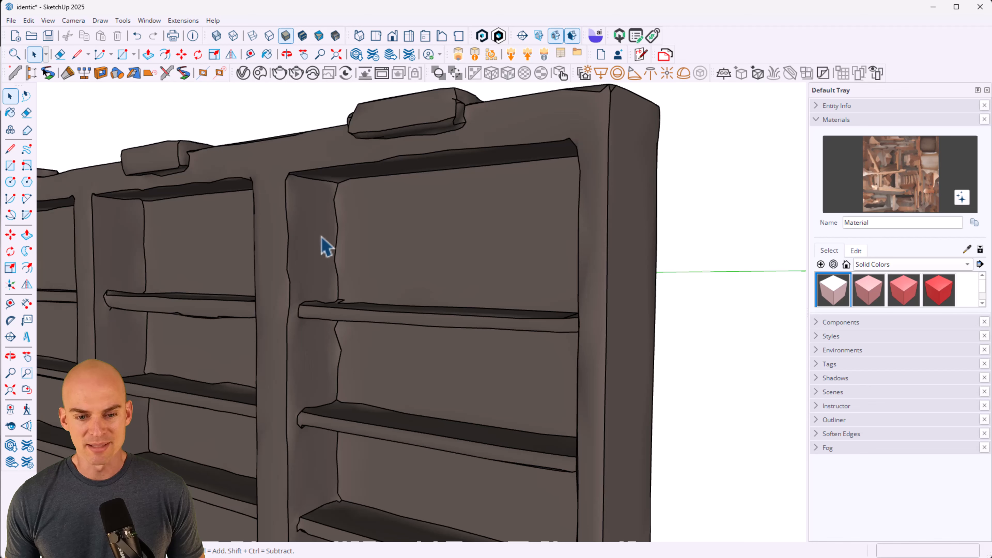
middle_drag(336, 237, 606, 406)
middle_drag(381, 312, 614, 467)
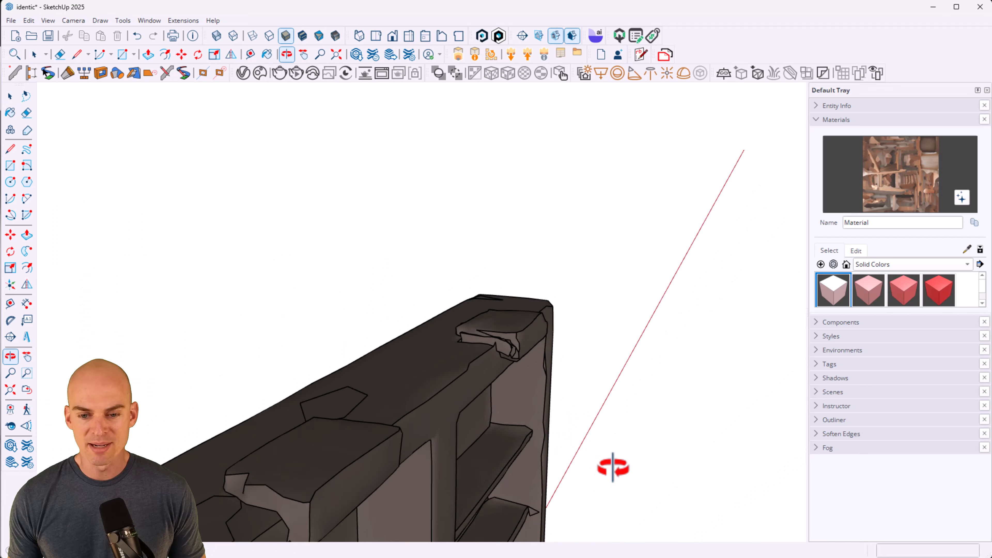
middle_drag(524, 471, 516, 324)
middle_drag(513, 415, 114, 349)
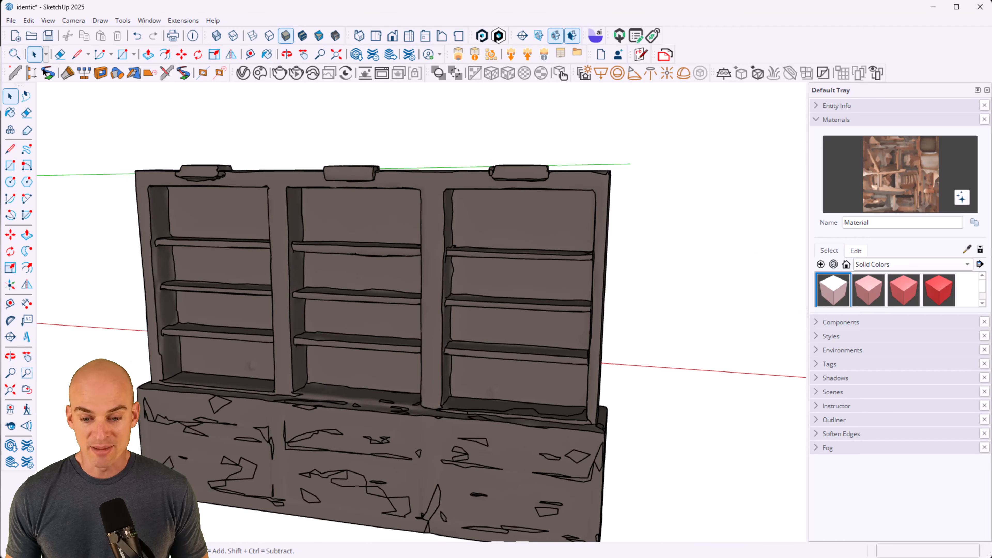
Step: Check the bookcase's dimensions on its product page, return to SketchUp and scale its width along the red axis to 120"
key(alt+Tab)
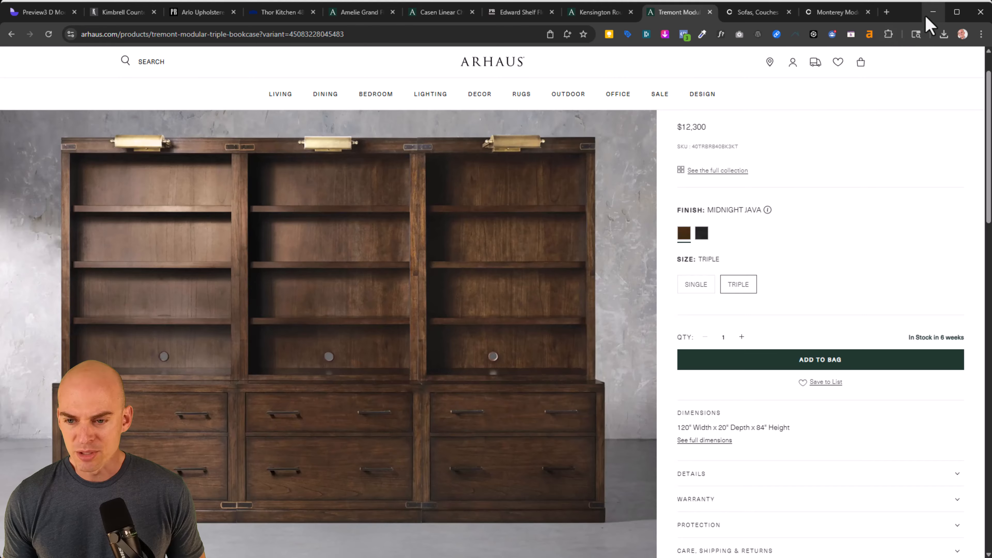
click(934, 11)
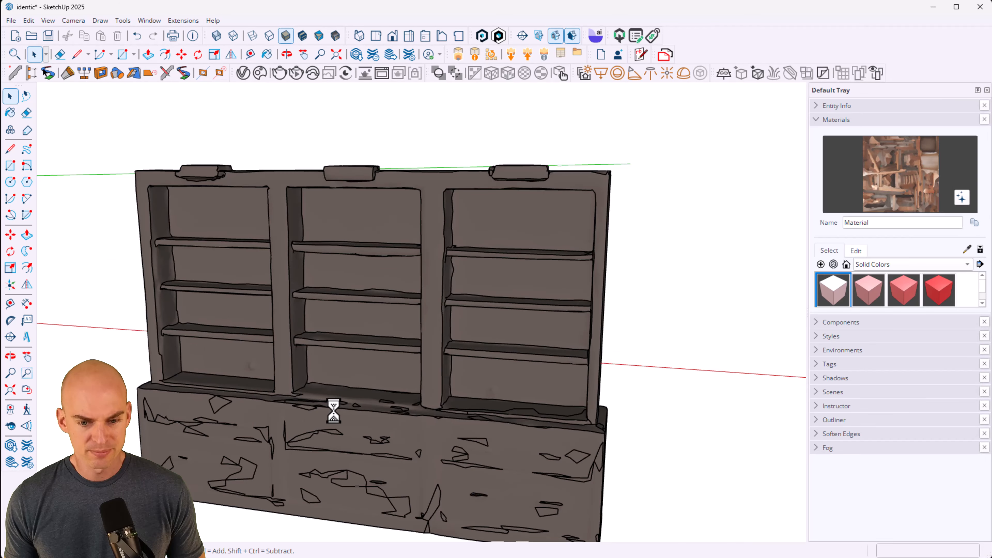
click(339, 419)
key(s)
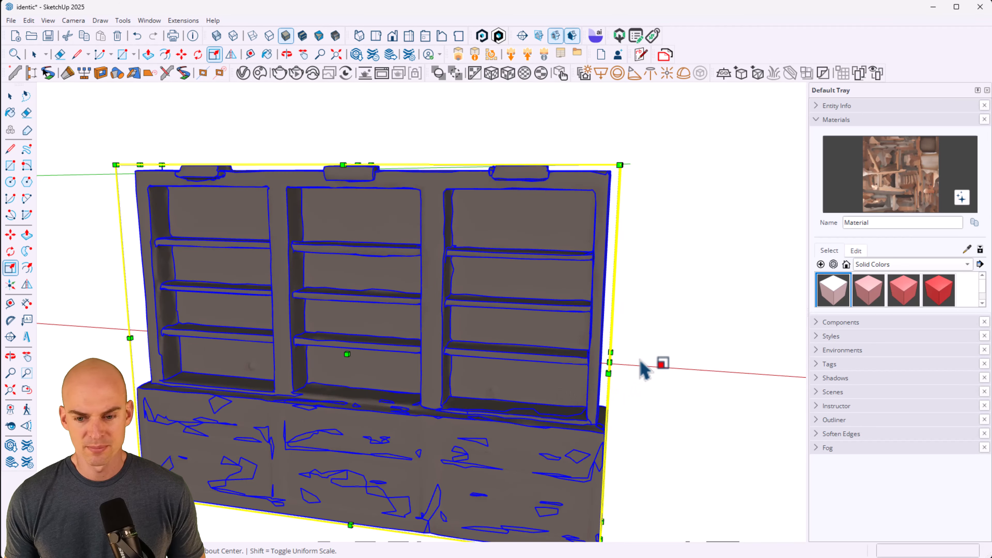
drag(610, 360, 676, 370)
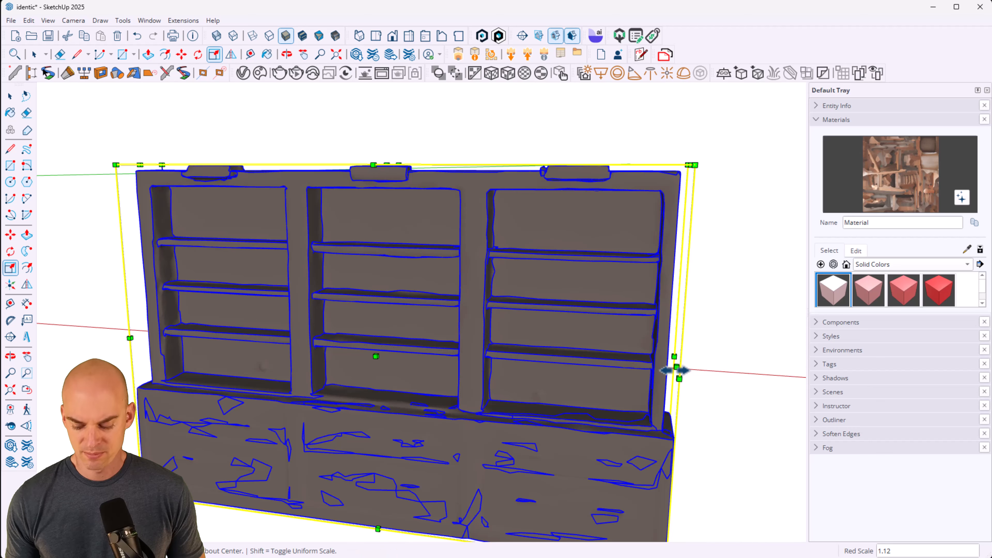
key(Return)
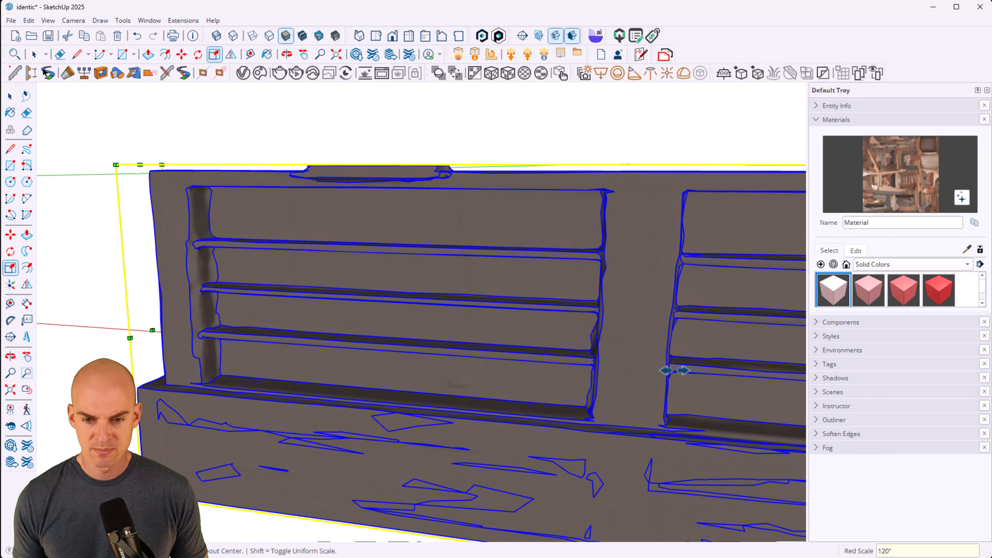
Step: Scale the bookcase's height along the blue axis to 84"
middle_drag(660, 354, 550, 271)
scroll(735, 297, down, 4)
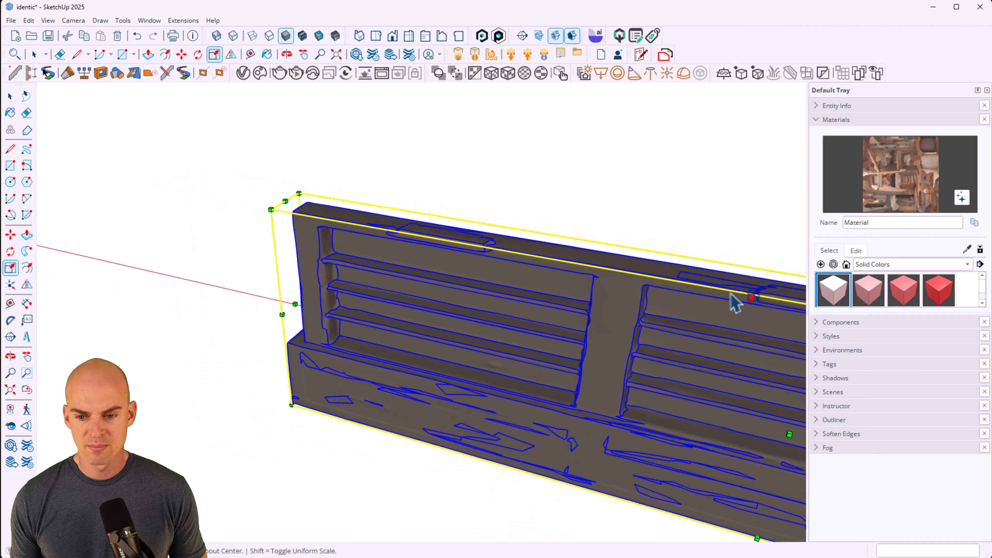
shift+middle_drag(737, 344, 562, 315)
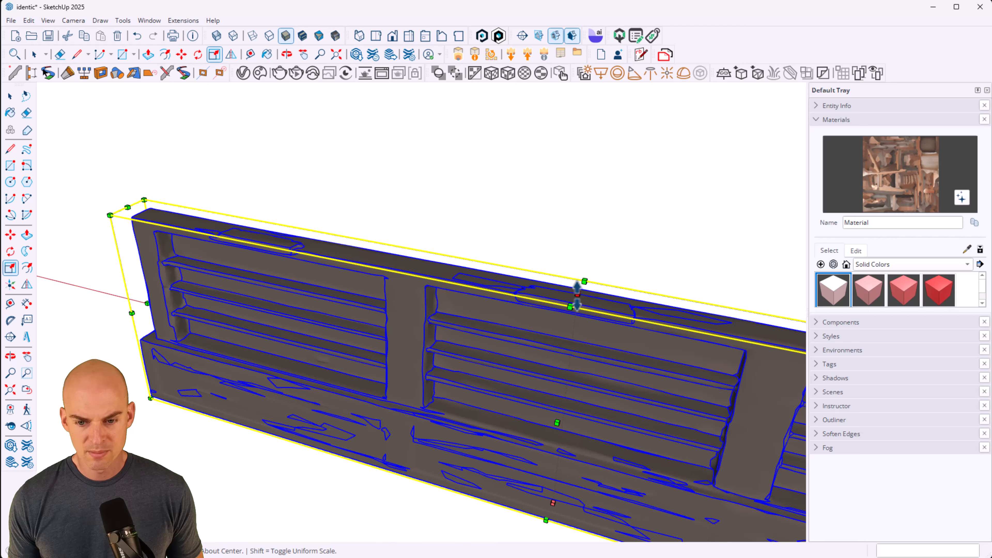
drag(577, 294, 583, 250)
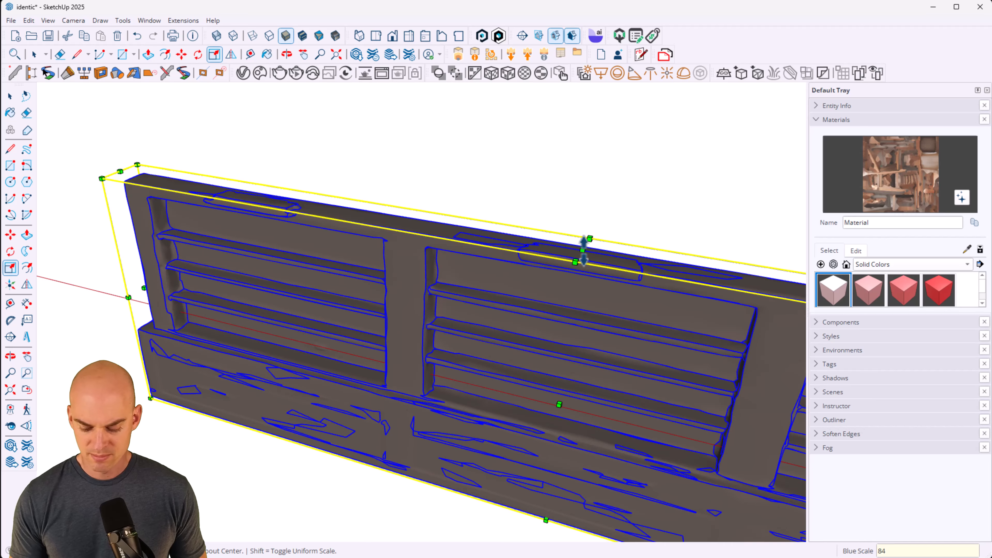
key(Return)
Step: Scale the bookcase's depth along the green axis to 20"
scroll(582, 262, down, 6)
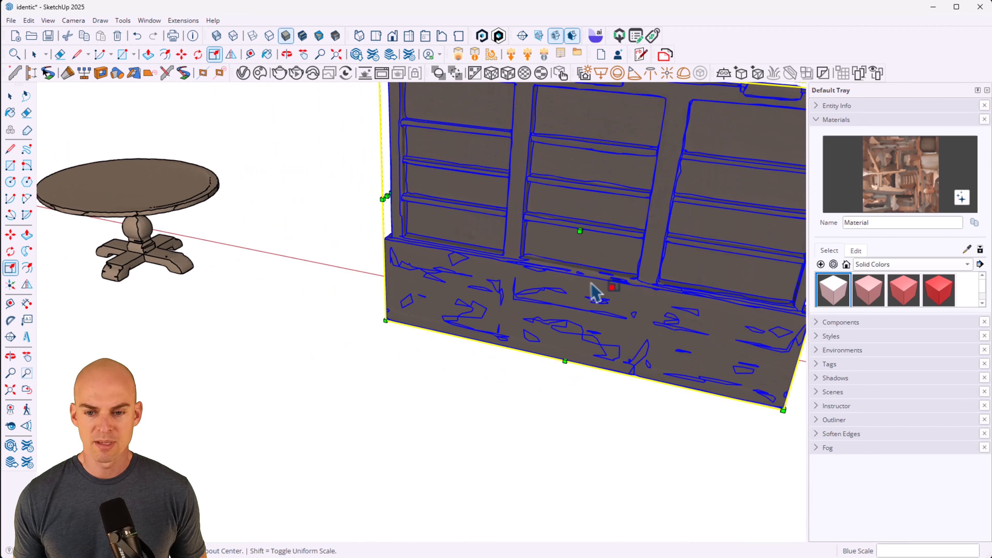
middle_drag(667, 315, 434, 284)
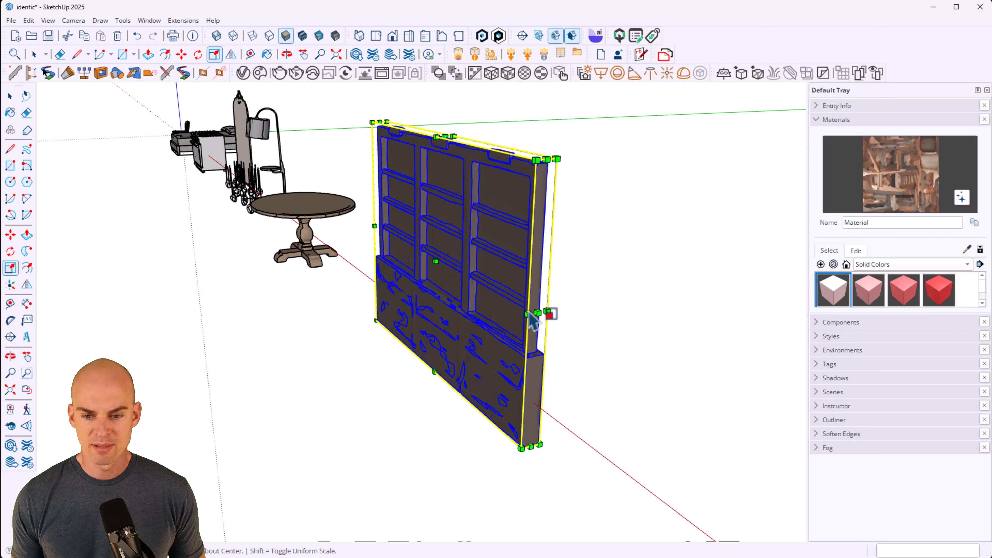
drag(436, 261, 420, 266)
text(20")
key(Return)
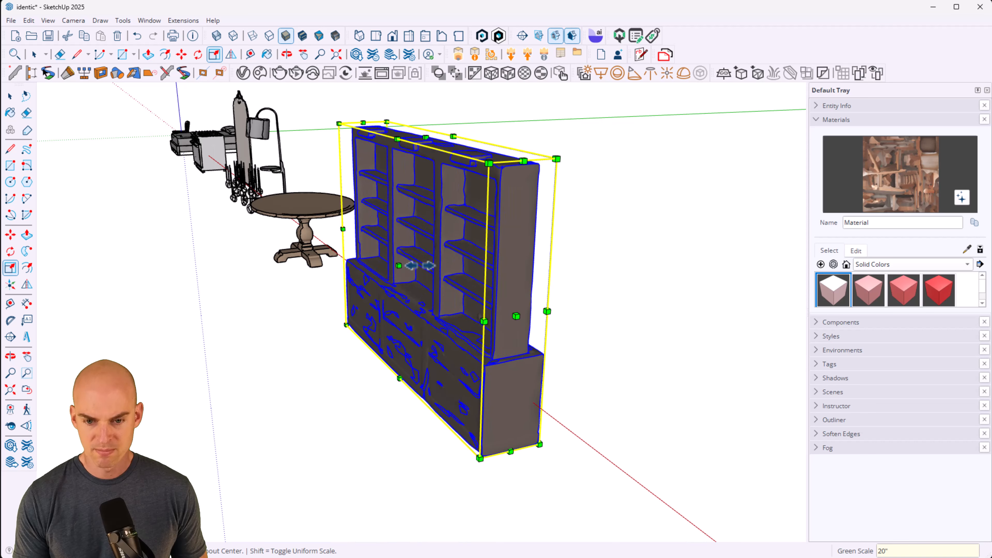
Step: Deselect the resized bookcase and examine its side panel, base ledge and overall proportions from several angles
key(space)
click(616, 312)
scroll(615, 383, up, 1)
scroll(620, 394, up, 1)
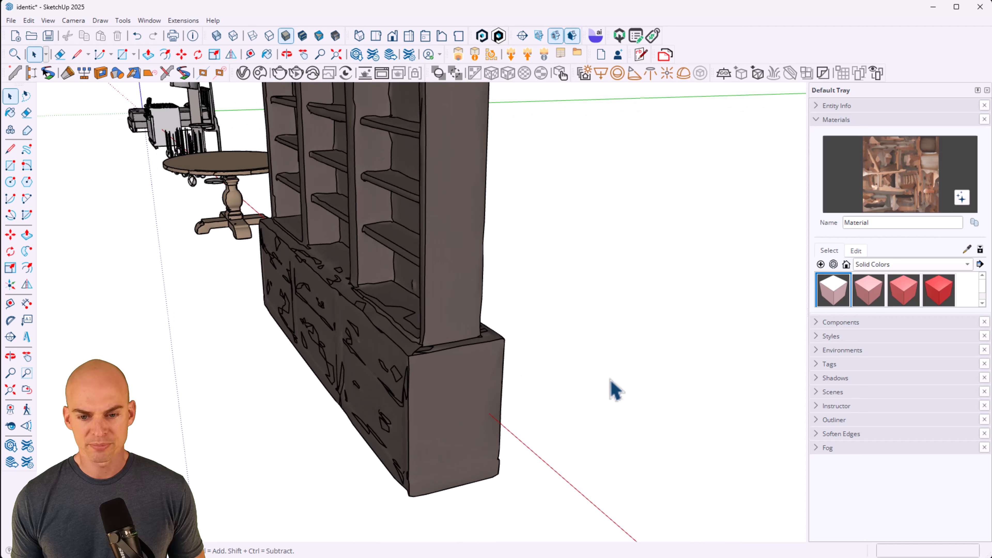
middle_drag(436, 337, 472, 390)
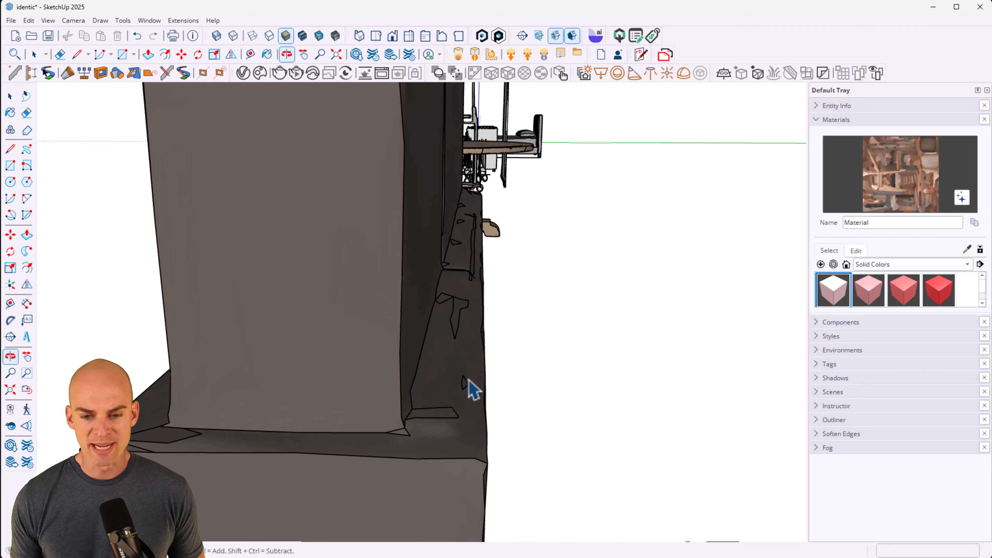
middle_drag(167, 398, 525, 333)
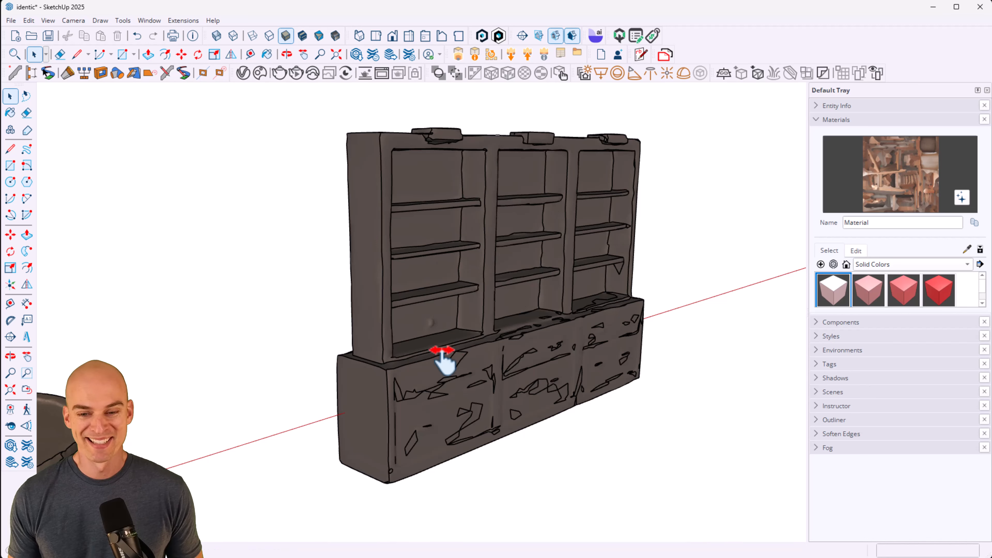
Step: Display the bookcase in the Shaded With Textures face style
shift+middle_drag(445, 356, 406, 370)
scroll(465, 328, up, 3)
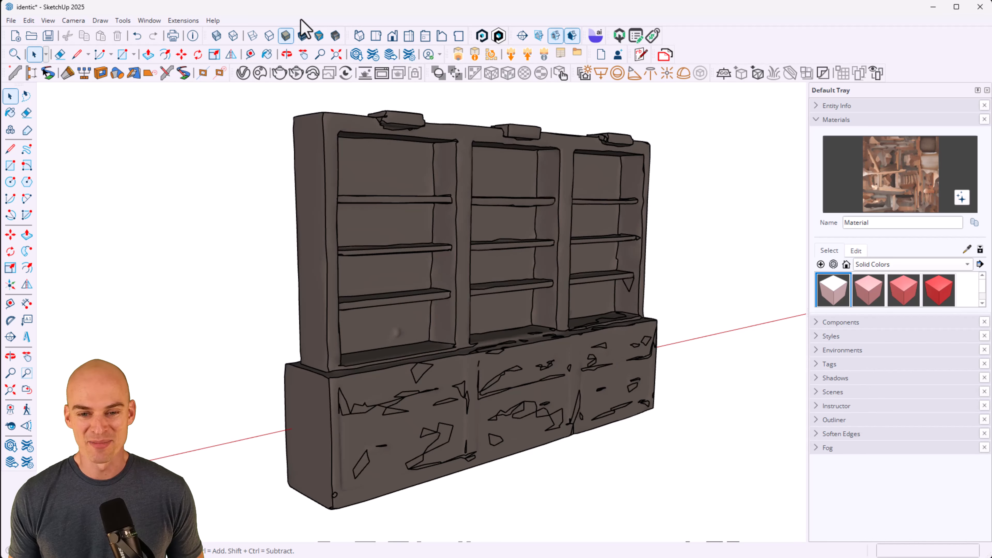
click(318, 36)
click(303, 36)
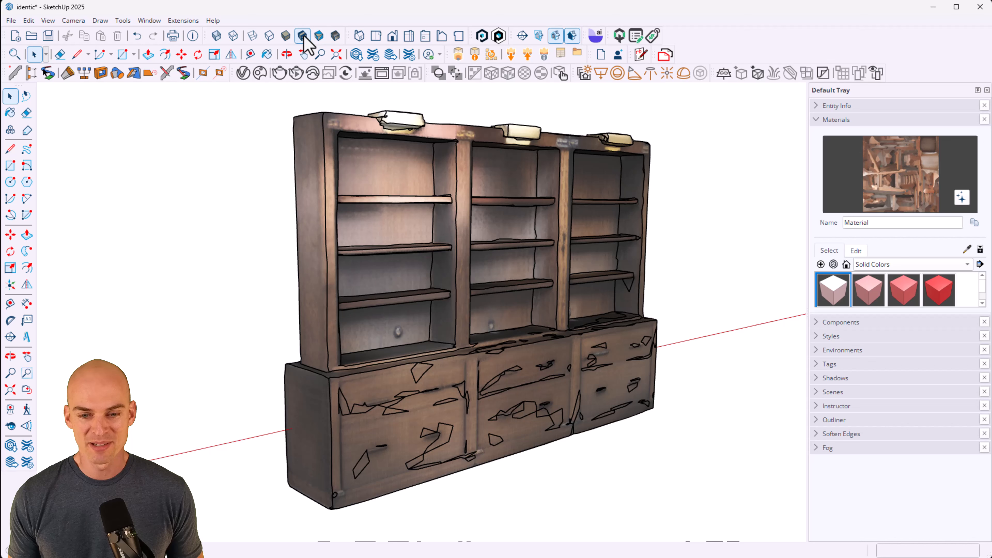
Step: Render the bookcase with V-Ray, inspect the shelves and drawers in the render up close and minimize the frame buffer
click(283, 74)
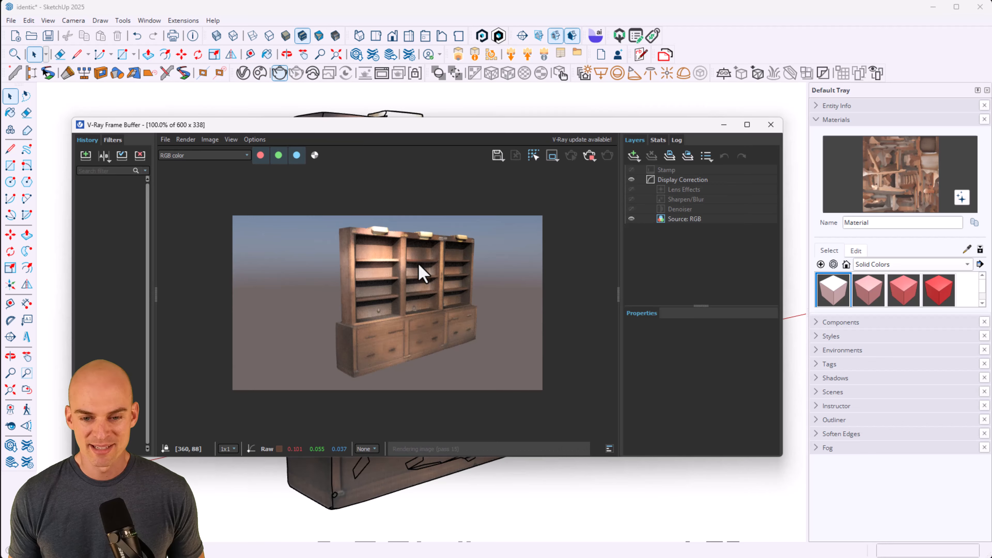
scroll(411, 325, up, 1)
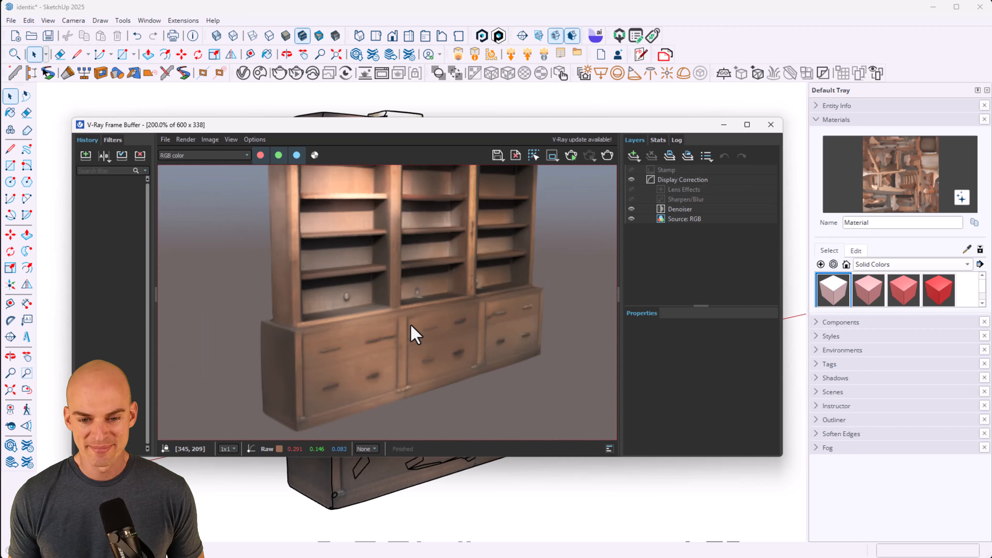
scroll(385, 353, down, 1)
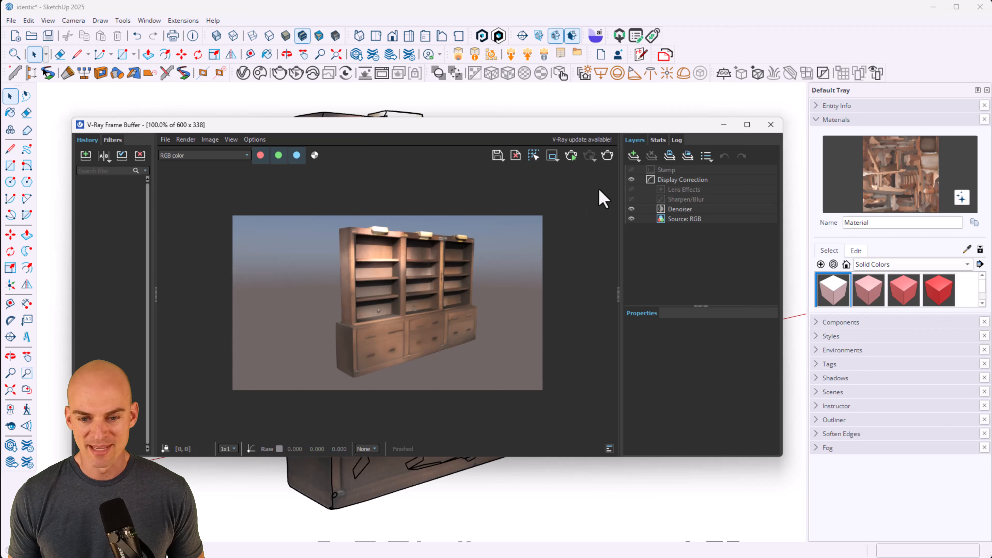
click(725, 125)
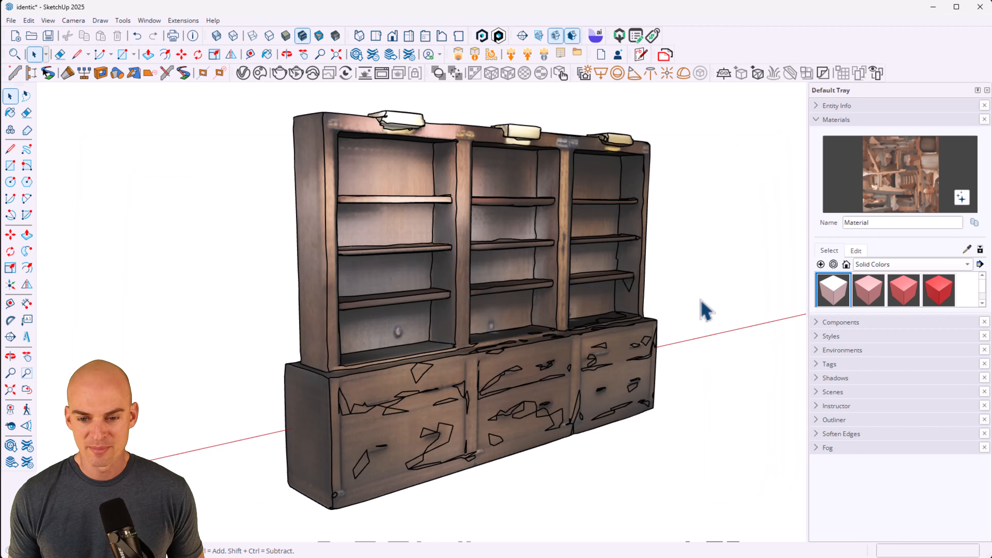
Step: Switch to the browser and look over the Sofas & Loveseats products on the Crate&Barrel page
scroll(709, 301, down, 3)
middle_drag(709, 299, 232, 354)
middle_drag(343, 365, 200, 355)
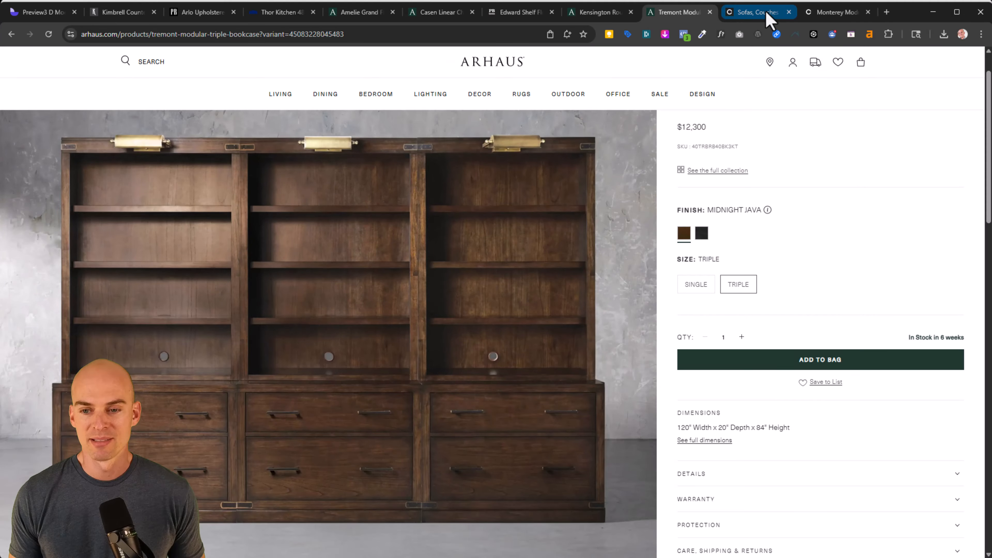
click(767, 13)
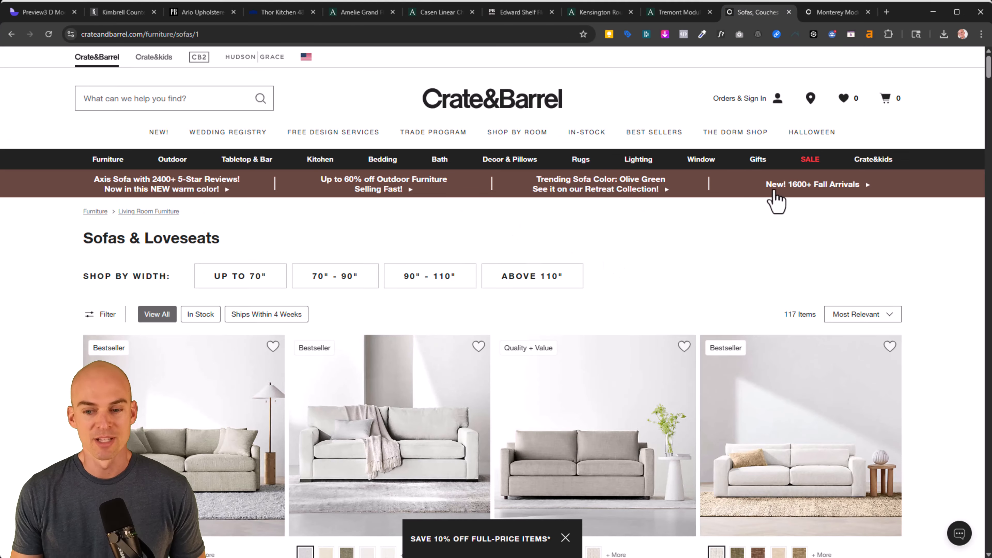
scroll(793, 235, down, 5)
scroll(799, 250, up, 5)
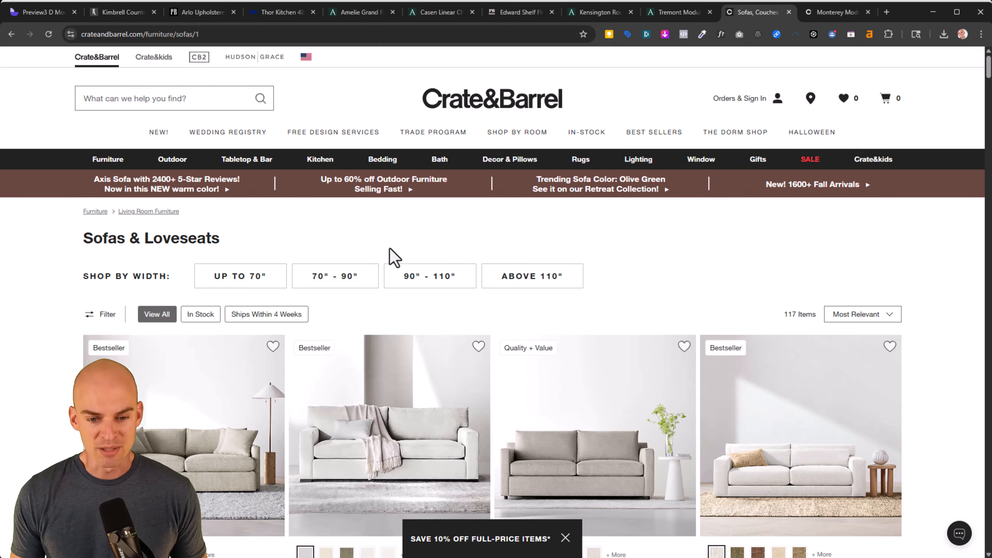
scroll(393, 258, down, 4)
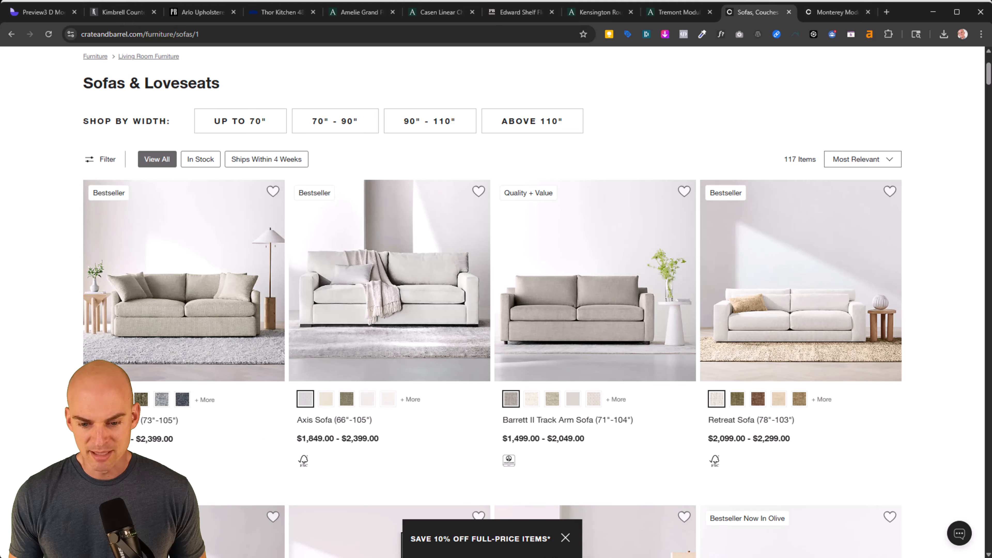
Step: Copy the word Lakeview from the grey sofa image's file name in the Objects folder and return to the browser
key(alt+Tab)
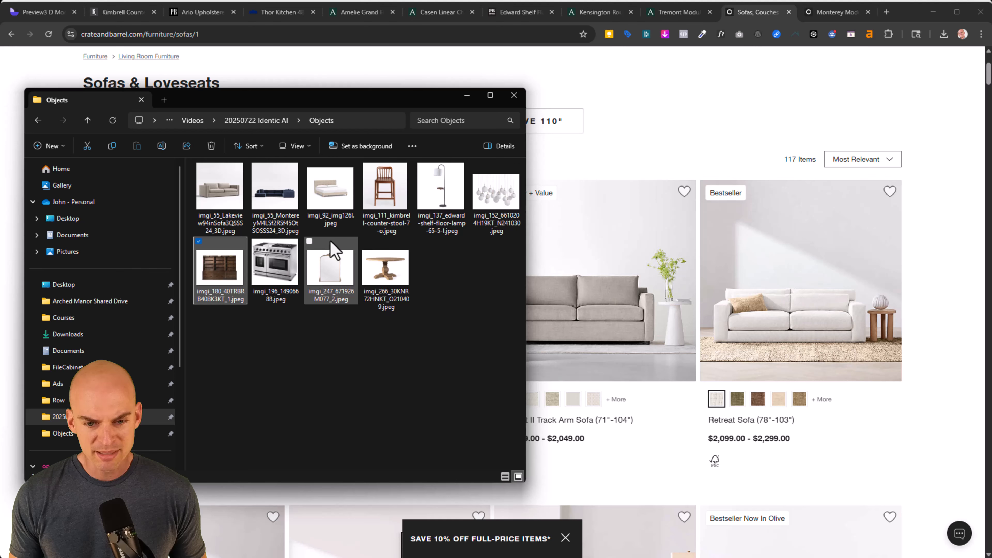
click(209, 230)
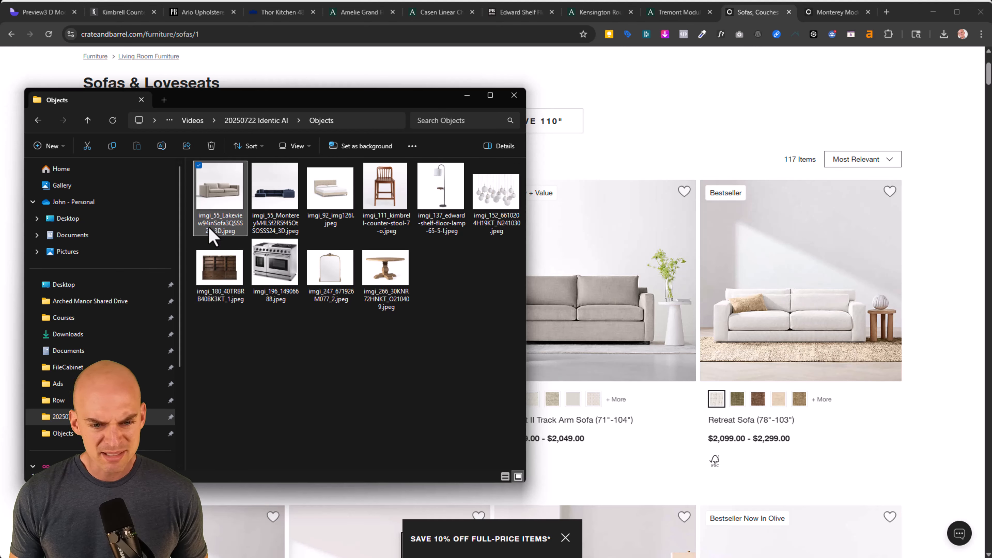
click(221, 217)
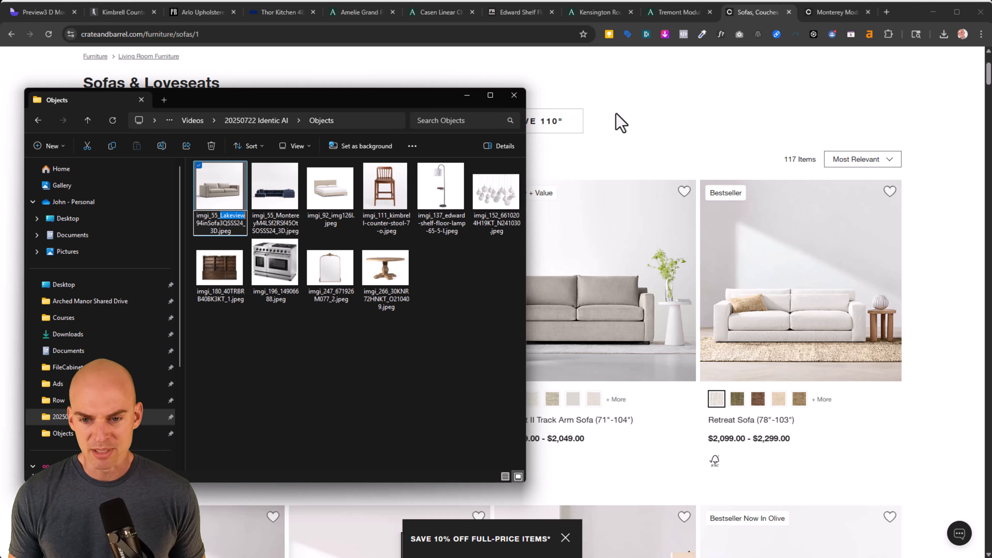
click(616, 123)
scroll(235, 172, up, 4)
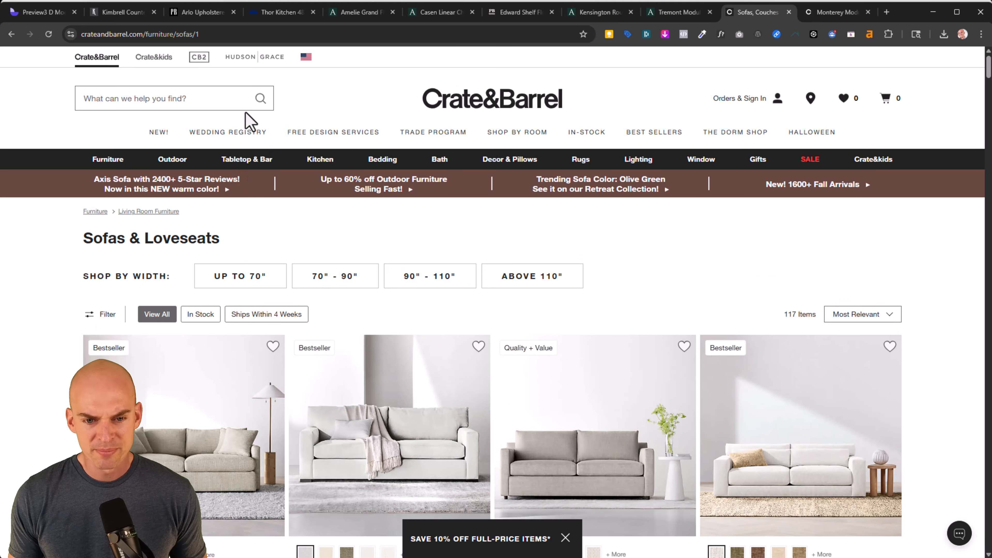
Step: Search the Crate&Barrel site for Lakeview and look through the results for the matching sofa
click(212, 97)
text(Lakeview)
key(Return)
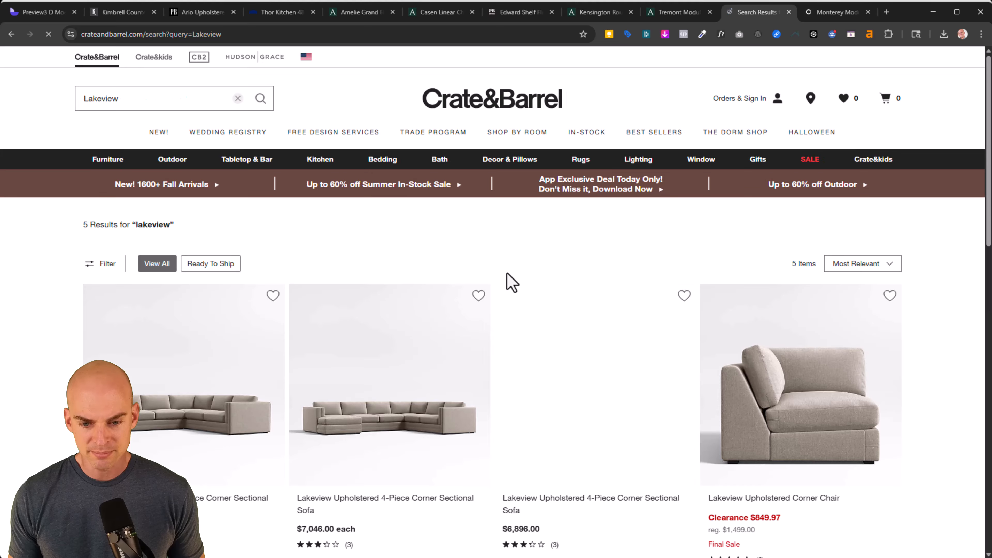
scroll(507, 274, down, 10)
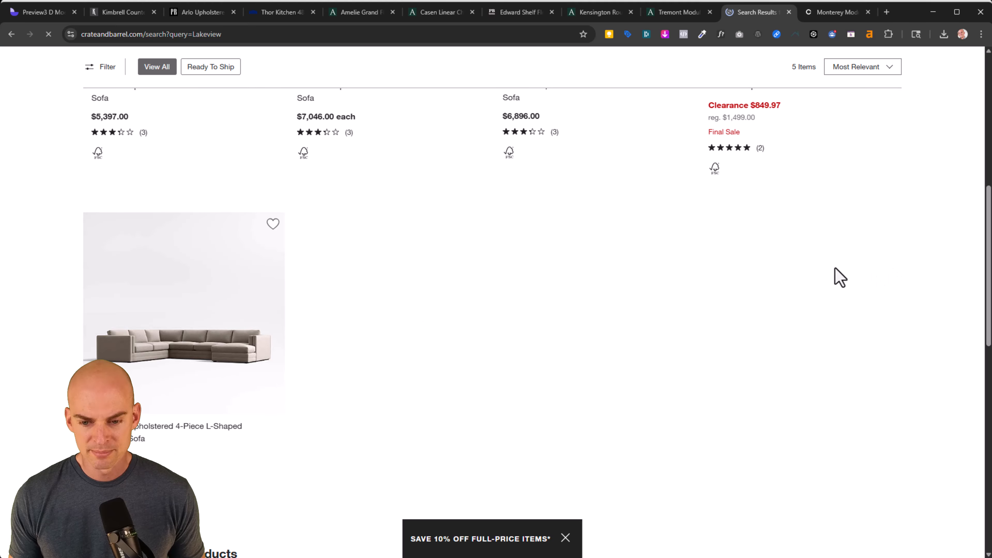
scroll(858, 326, down, 5)
scroll(858, 327, up, 10)
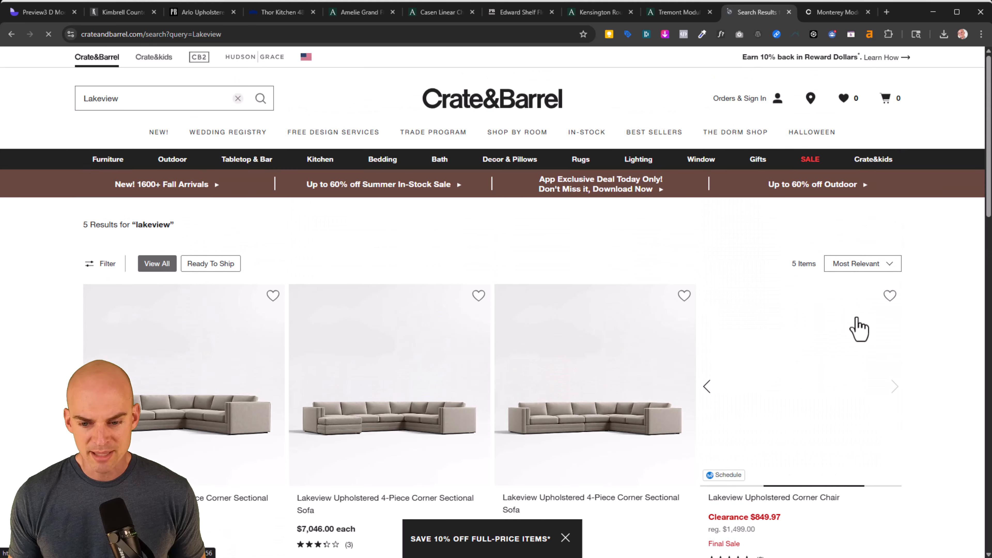
scroll(502, 458, down, 3)
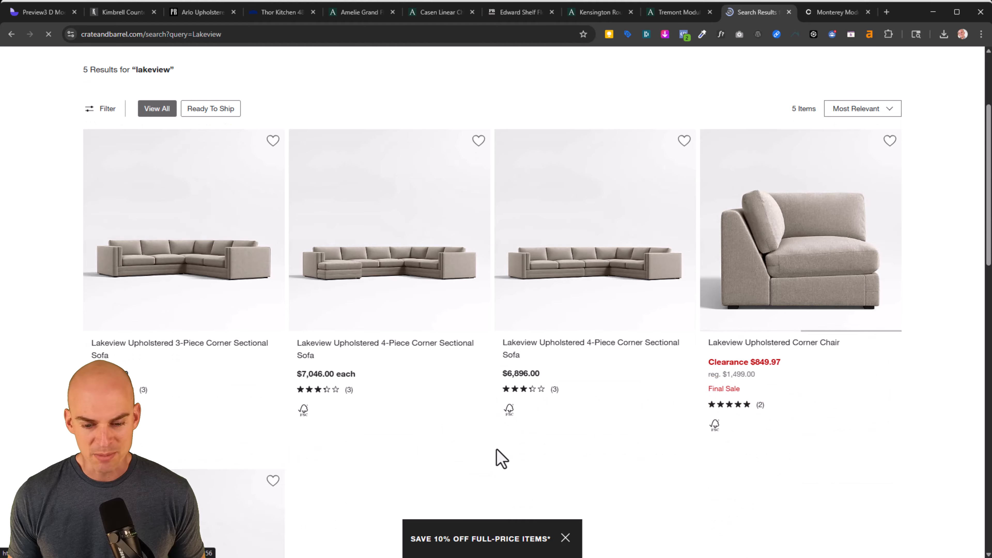
Step: View the Lakeview sofa image from the Objects folder at full size and close the viewer
click(454, 536)
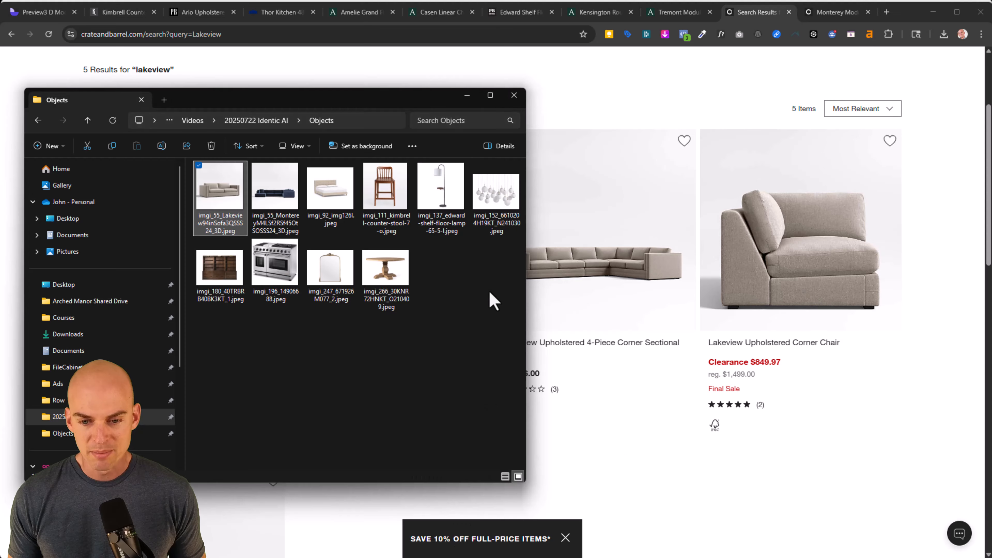
double_click(406, 223)
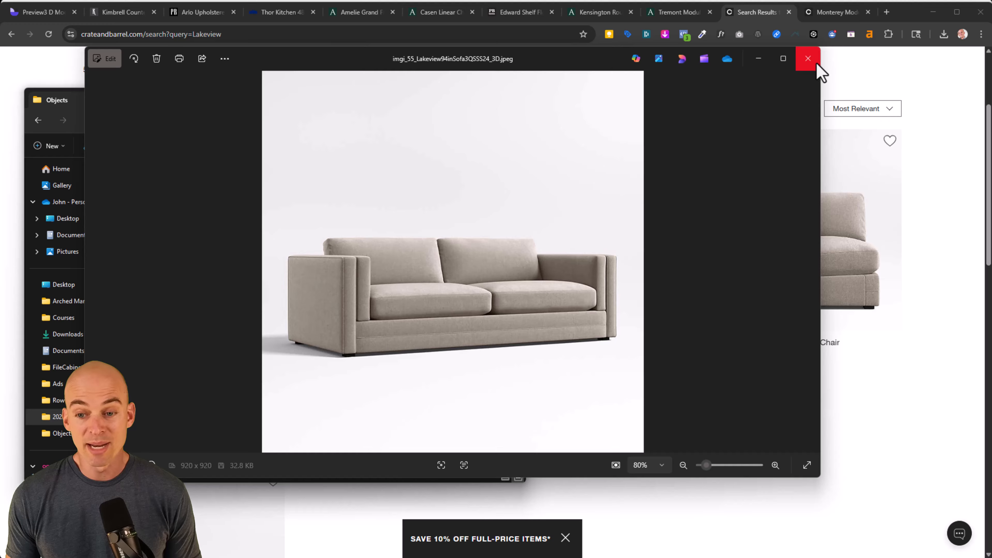
click(808, 59)
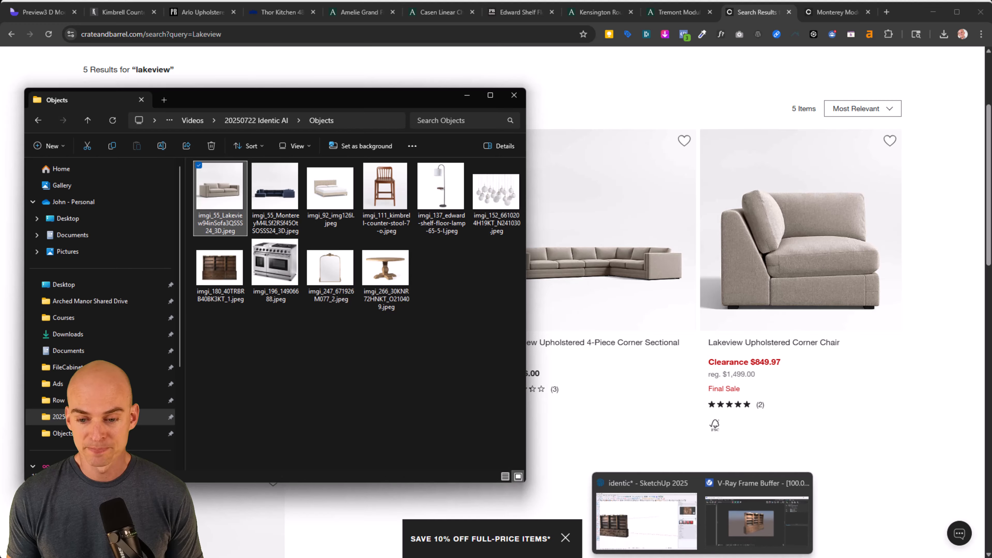
Step: Switch to SketchUp, generate a 3D model from the imgi_55_Lakeview94inSofa3QSSS24_3D.jpeg image in identic.ai and import it into the scene
click(660, 523)
click(660, 523)
click(601, 54)
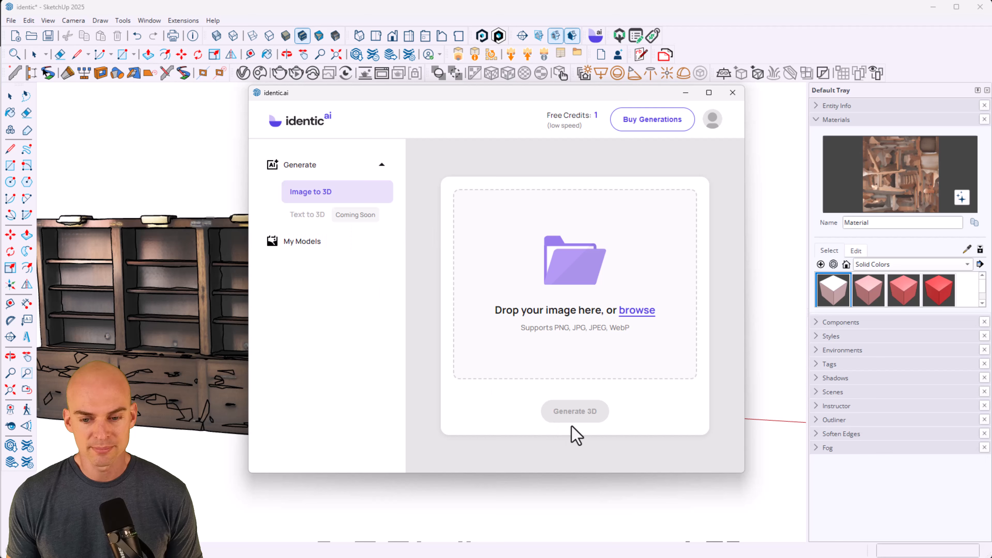
click(325, 549)
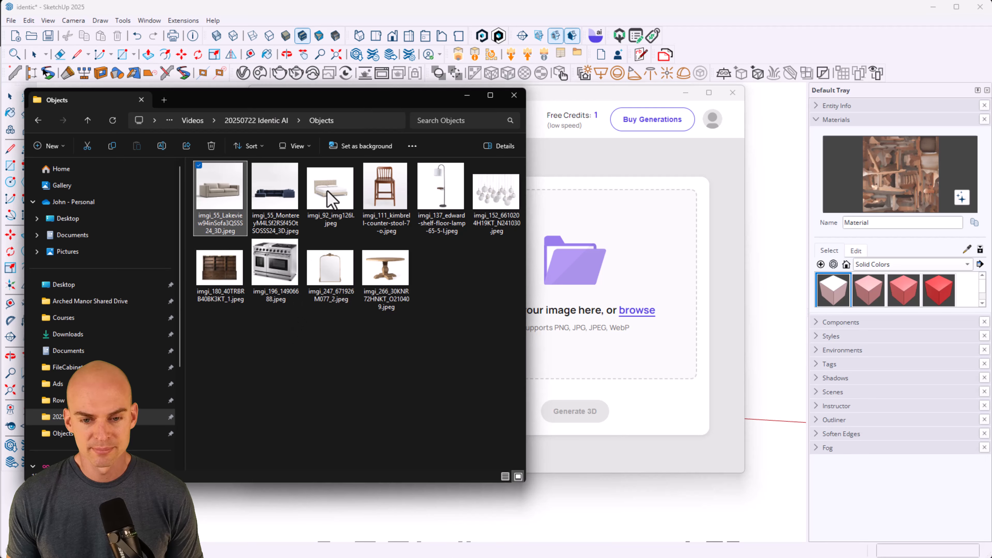
drag(228, 201, 617, 269)
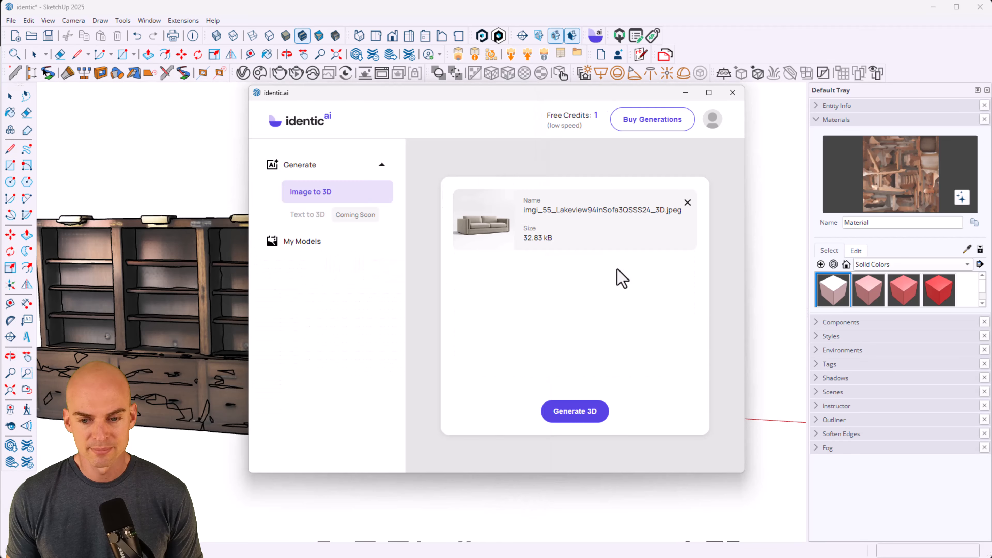
click(599, 411)
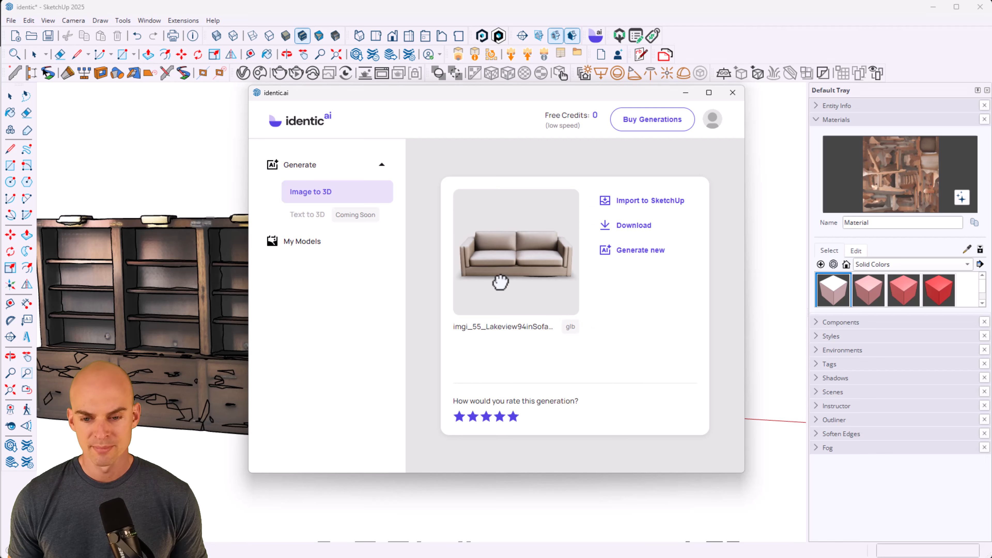
click(677, 204)
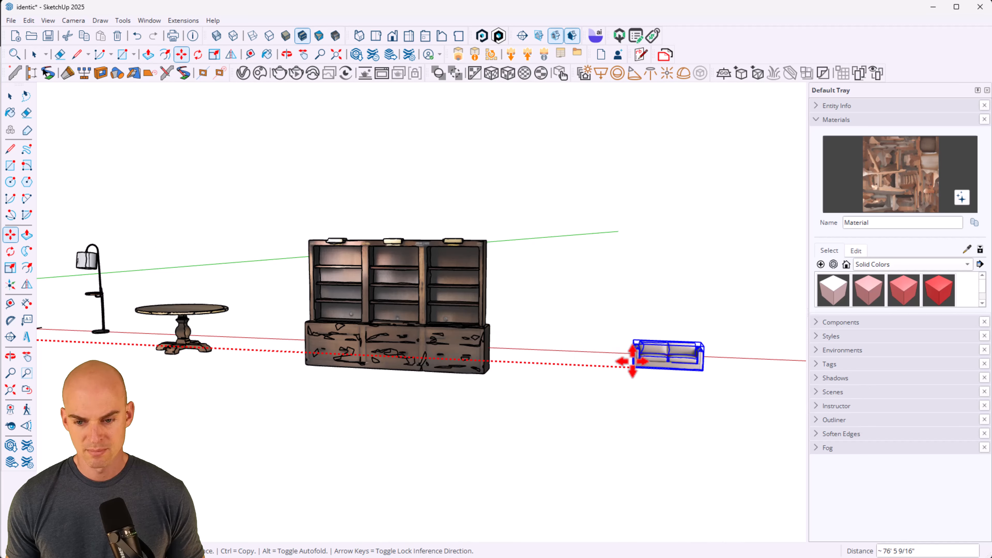
Step: Move the imported sofa about 76' along the red axis so it stands clear beyond the large bookcase
middle_drag(633, 367, 514, 417)
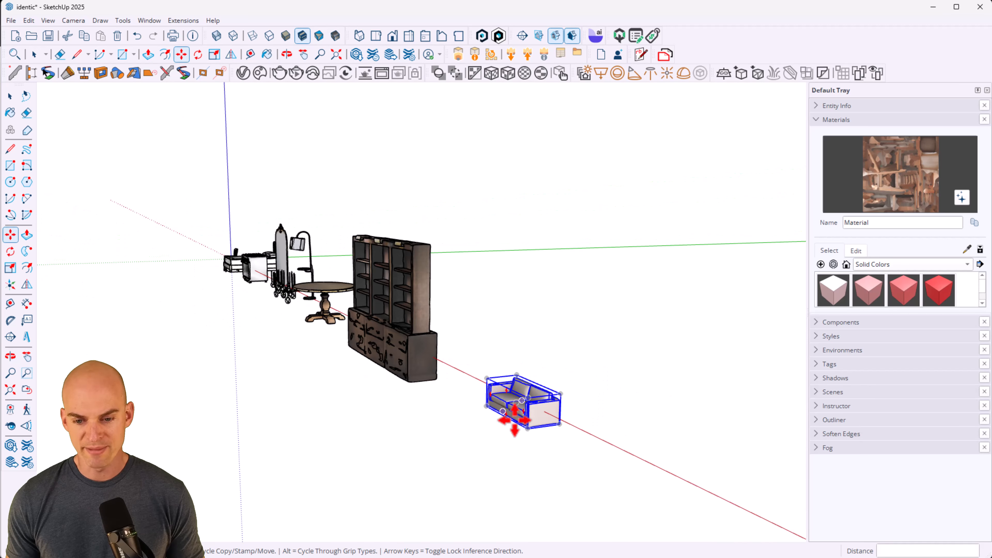
scroll(522, 417, up, 6)
click(521, 422)
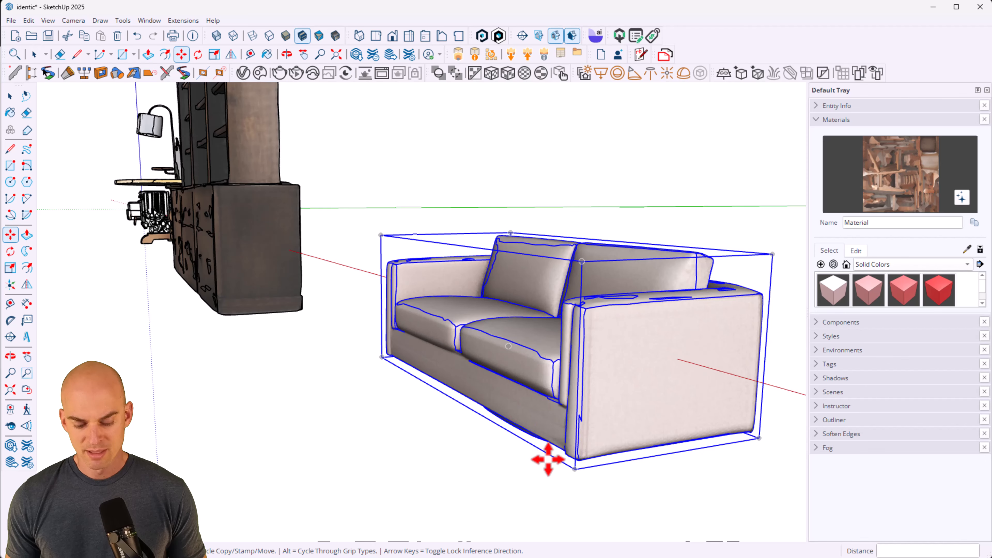
shift+middle_drag(532, 472, 656, 383)
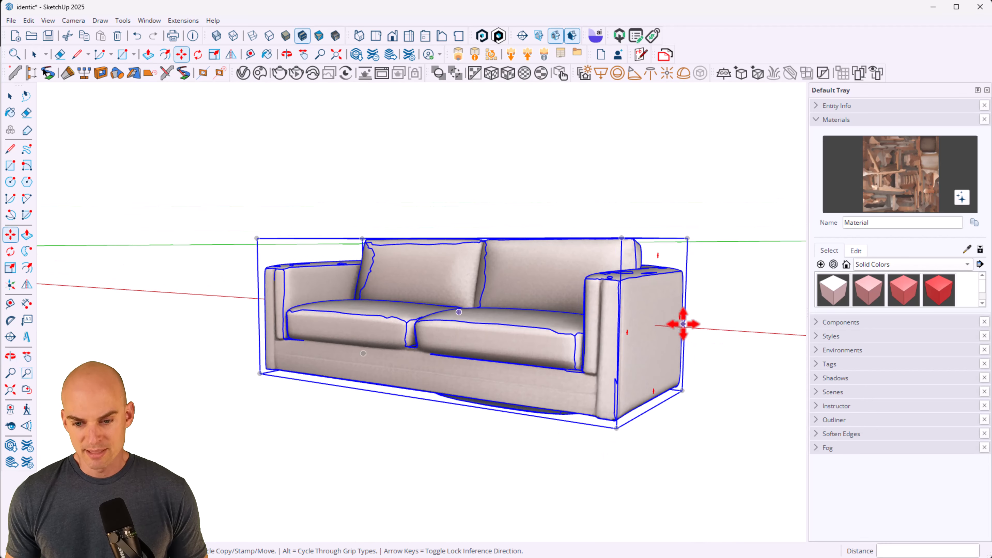
key(s)
click(656, 332)
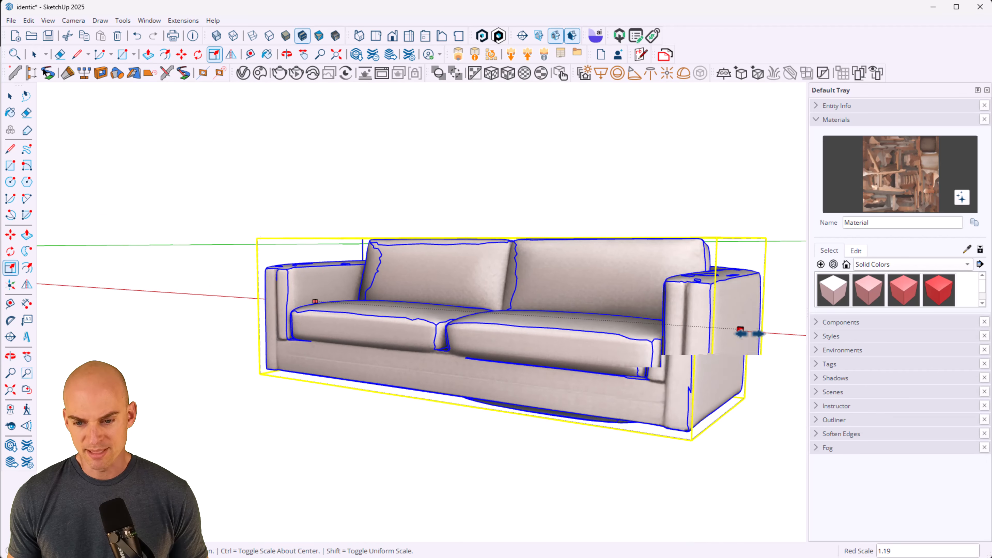
key(Escape)
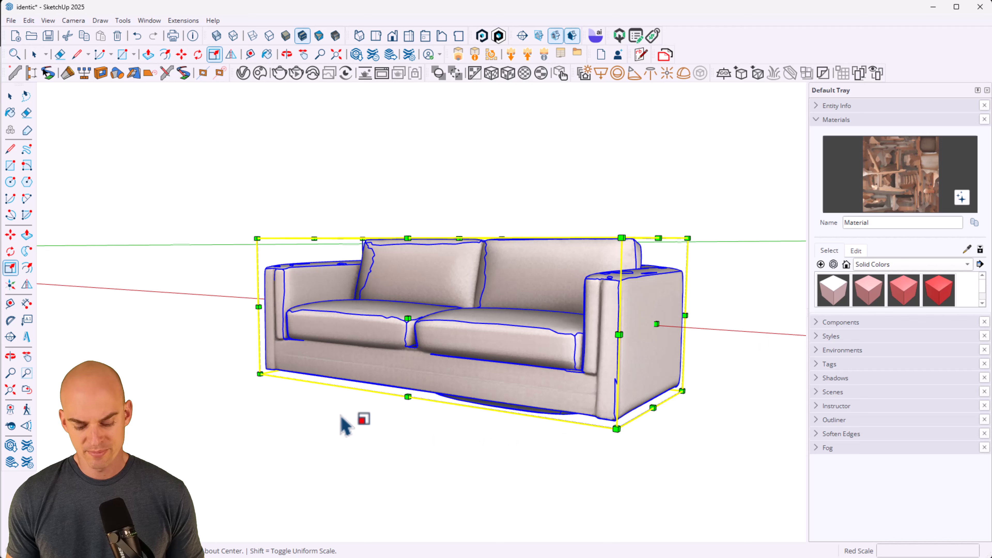
Step: Draw a 65" reference line along the red axis starting from the sofa's front lower corner
key(l)
click(258, 374)
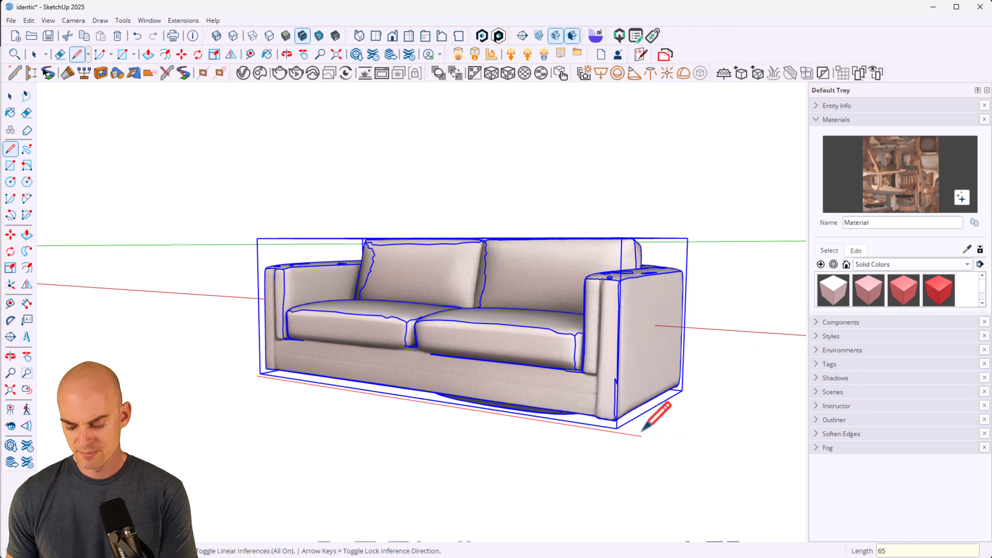
scroll(657, 413, down, 5)
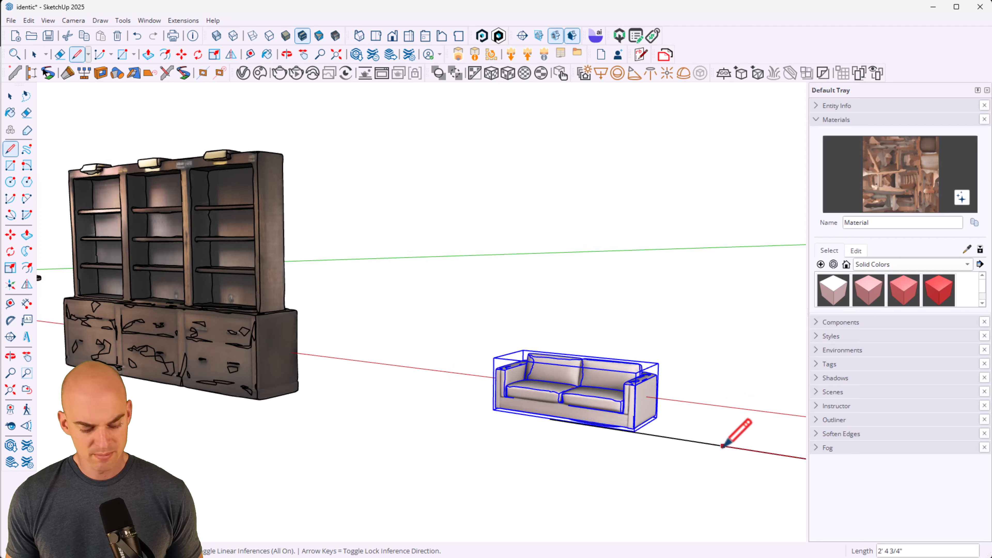
shift+middle_drag(722, 445, 425, 466)
key(space)
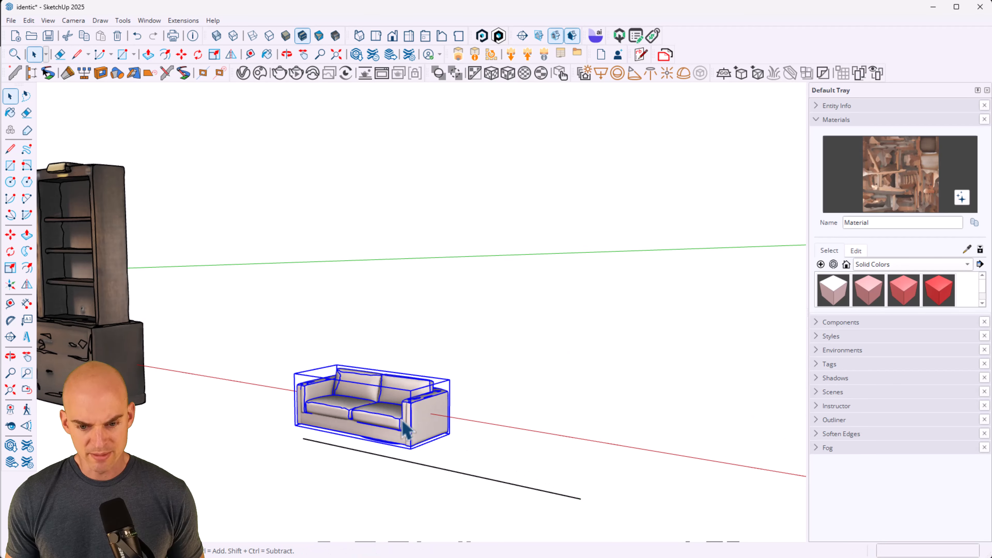
Step: Scale the sofa along the red axis to the end of the reference line and deselect it
key(s)
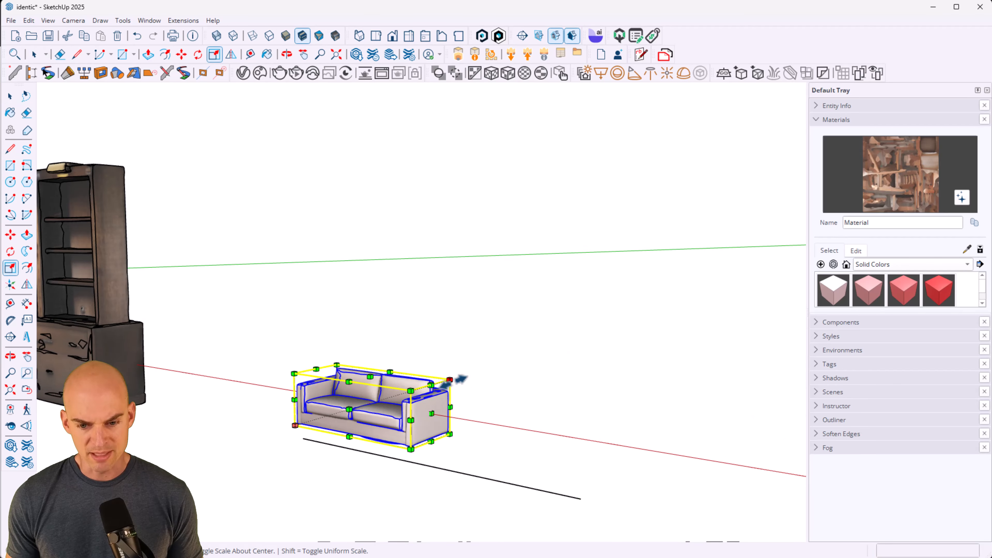
scroll(453, 392, up, 3)
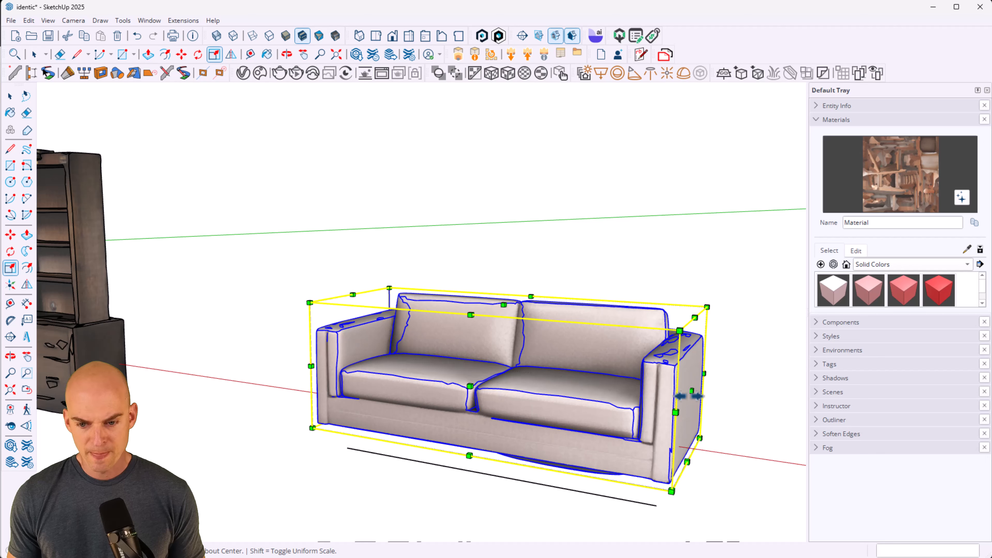
click(691, 393)
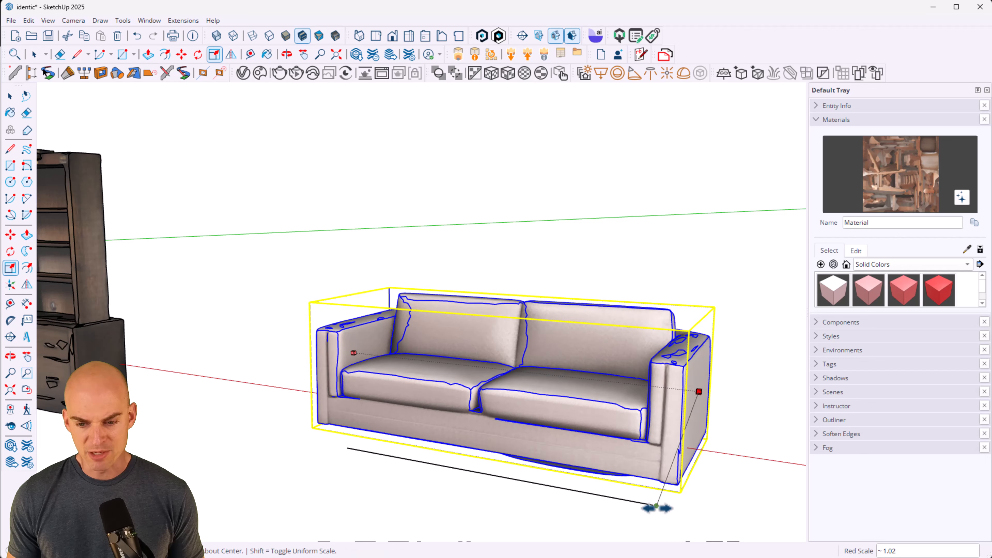
click(657, 507)
key(space)
click(537, 245)
Step: Examine the scaled sofa from the side, from the front and close up at the armrest
scroll(537, 245, down, 3)
middle_drag(532, 336, 303, 309)
middle_drag(375, 270, 384, 270)
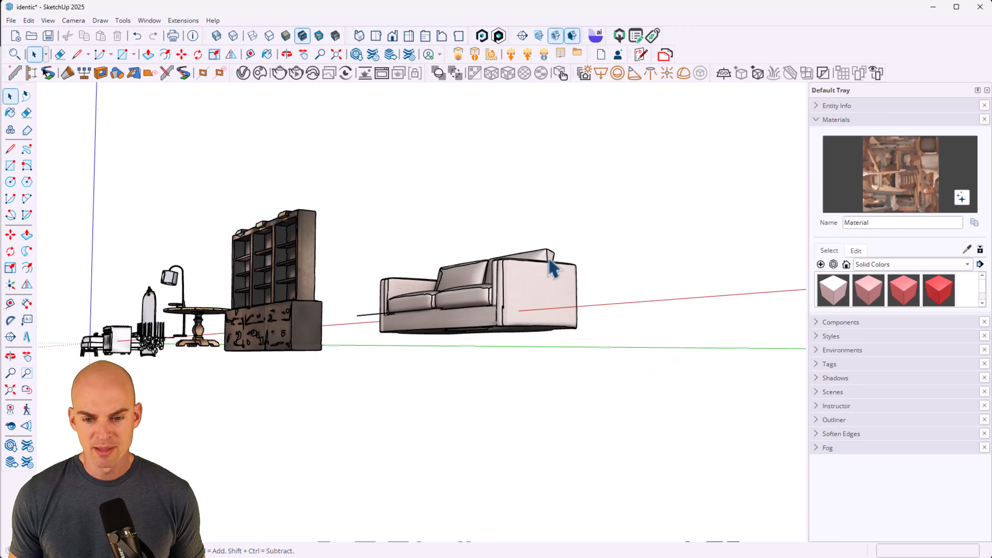
scroll(548, 260, up, 3)
middle_drag(541, 264, 676, 363)
scroll(657, 410, up, 2)
scroll(638, 410, up, 2)
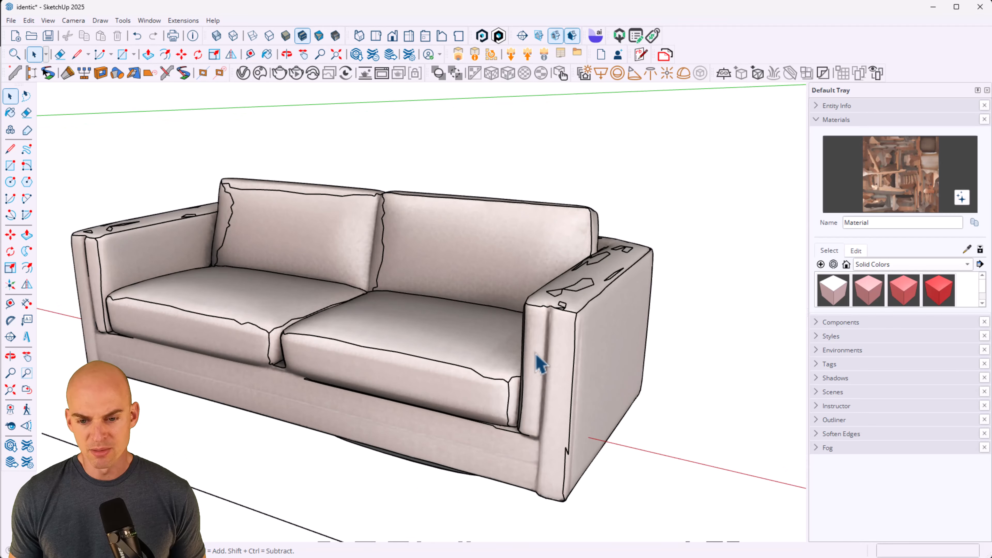
middle_drag(534, 365, 519, 444)
scroll(616, 401, up, 3)
scroll(517, 444, up, 2)
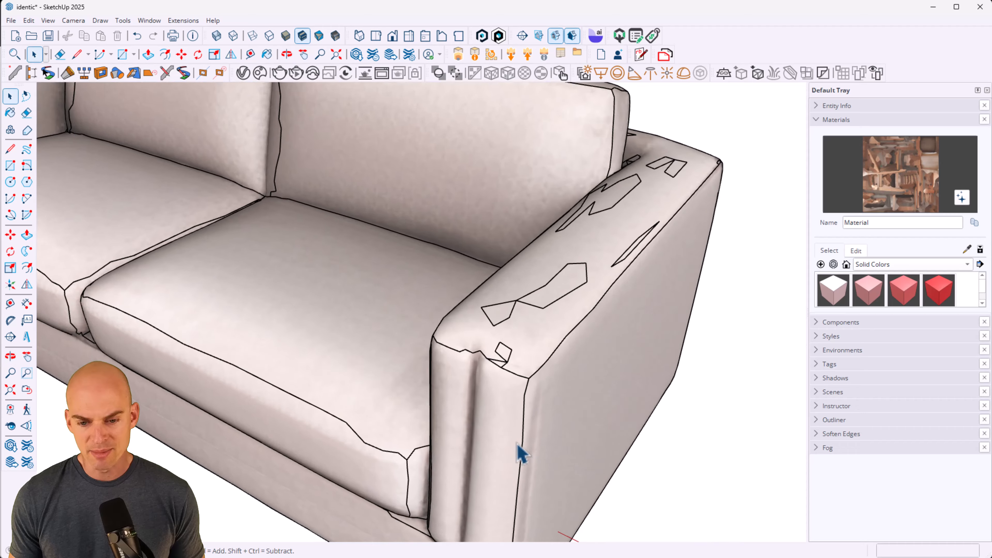
Step: Open the sofa for editing and select its front surface to inspect the mesh of the armrest and base
click(507, 412)
double_click(487, 400)
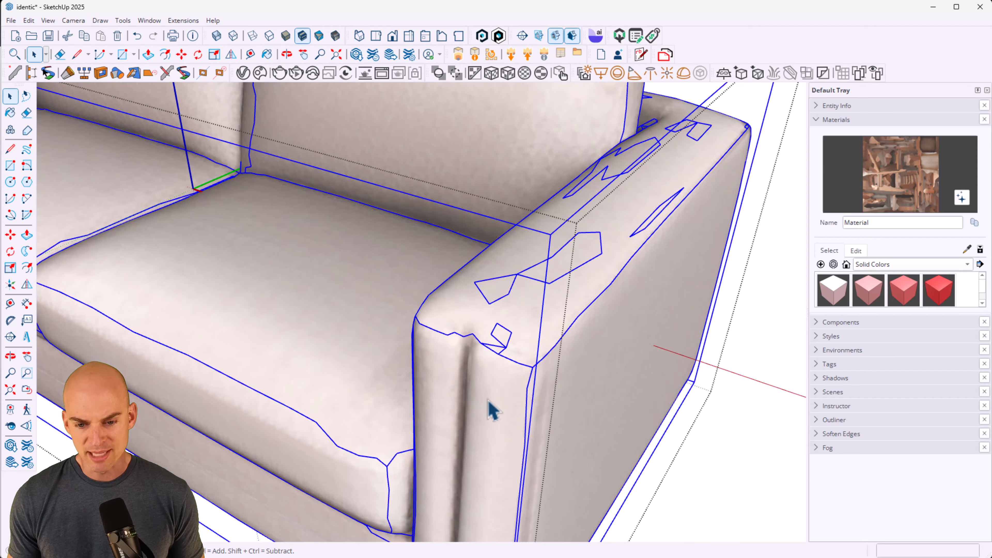
double_click(488, 401)
click(488, 400)
double_click(489, 401)
click(488, 401)
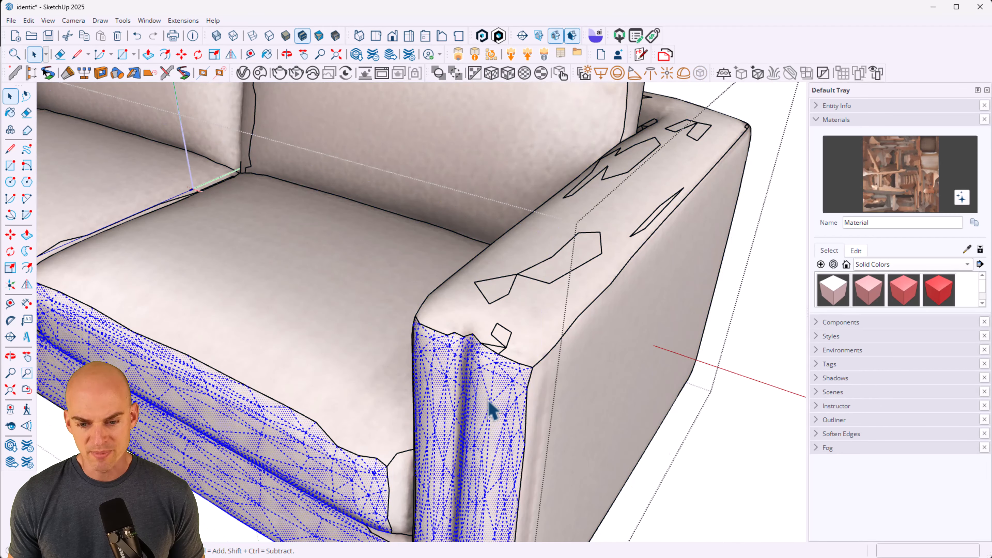
middle_drag(491, 411, 674, 411)
middle_drag(669, 297, 632, 280)
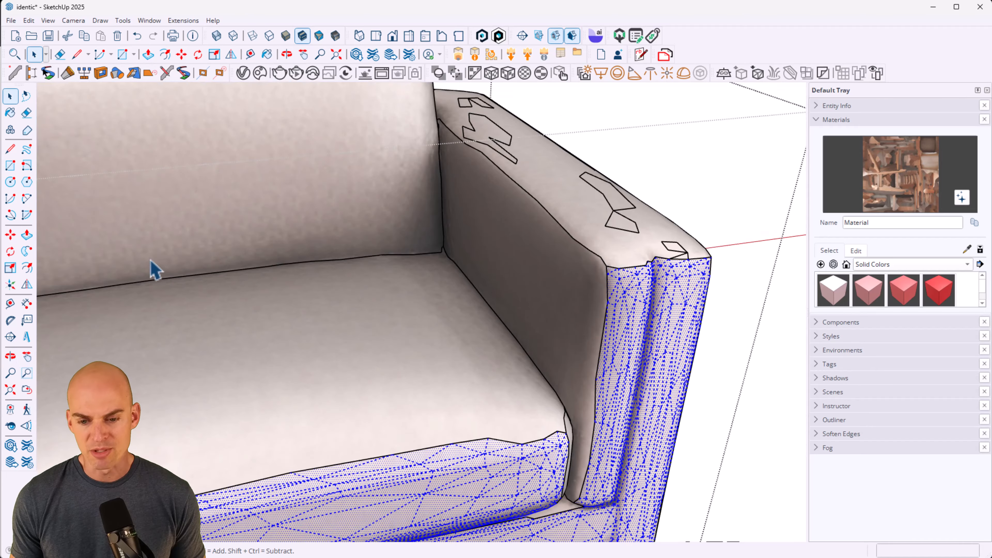
Step: Display the sofa shaded without textures, deselect the faces and examine the cushion gap, seams and underside
click(285, 37)
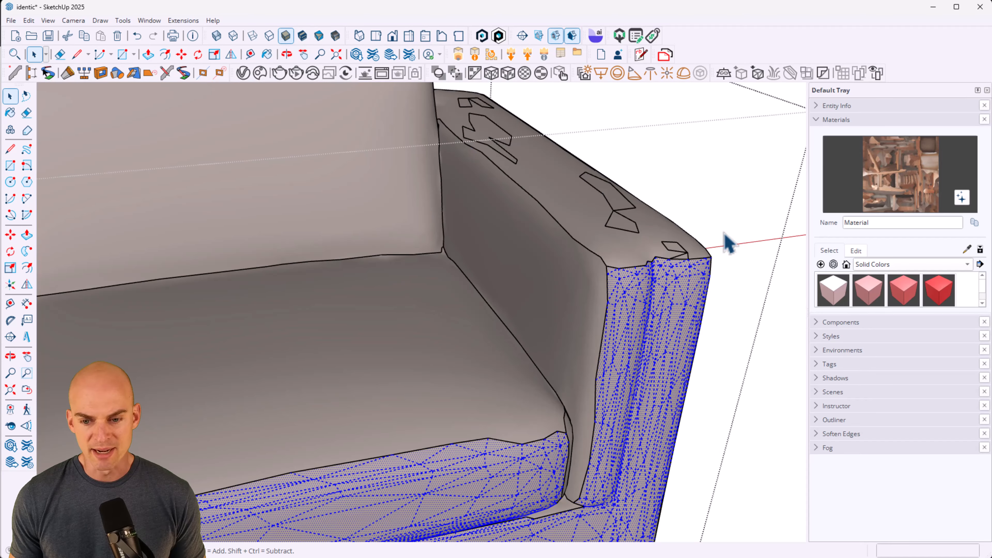
click(776, 422)
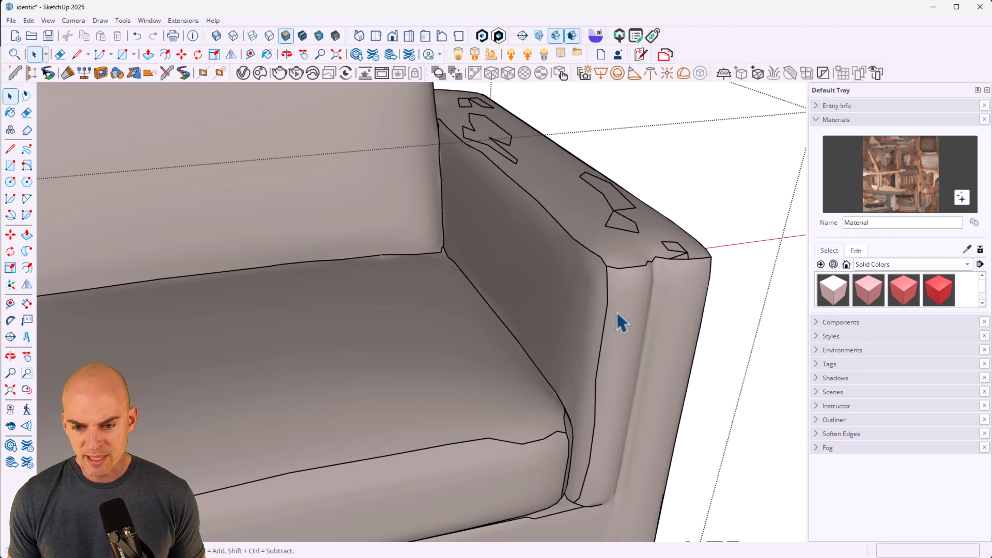
scroll(625, 351, down, 8)
middle_drag(354, 505, 470, 354)
middle_drag(383, 399, 400, 361)
scroll(406, 376, up, 5)
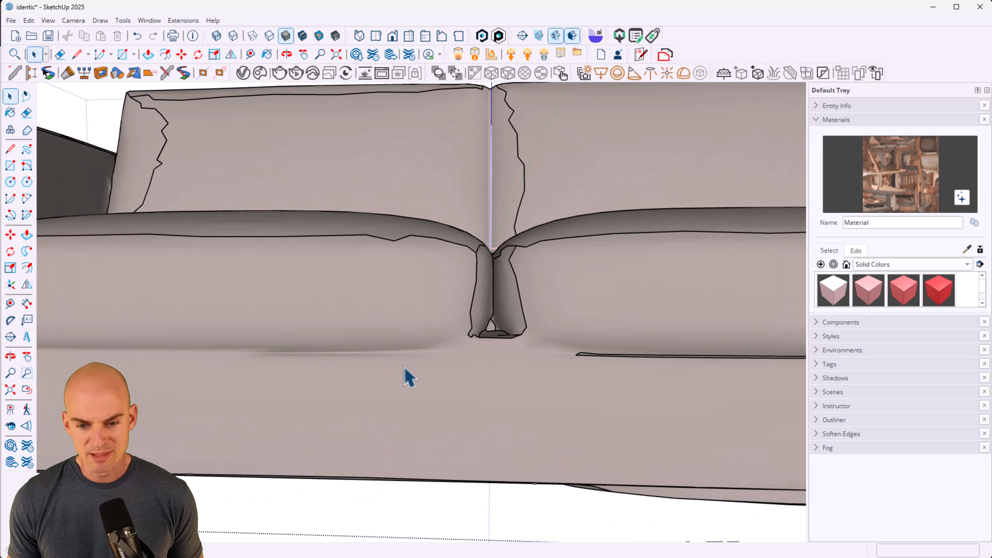
scroll(319, 376, down, 5)
middle_drag(319, 376, 663, 443)
scroll(693, 442, up, 6)
scroll(233, 316, down, 6)
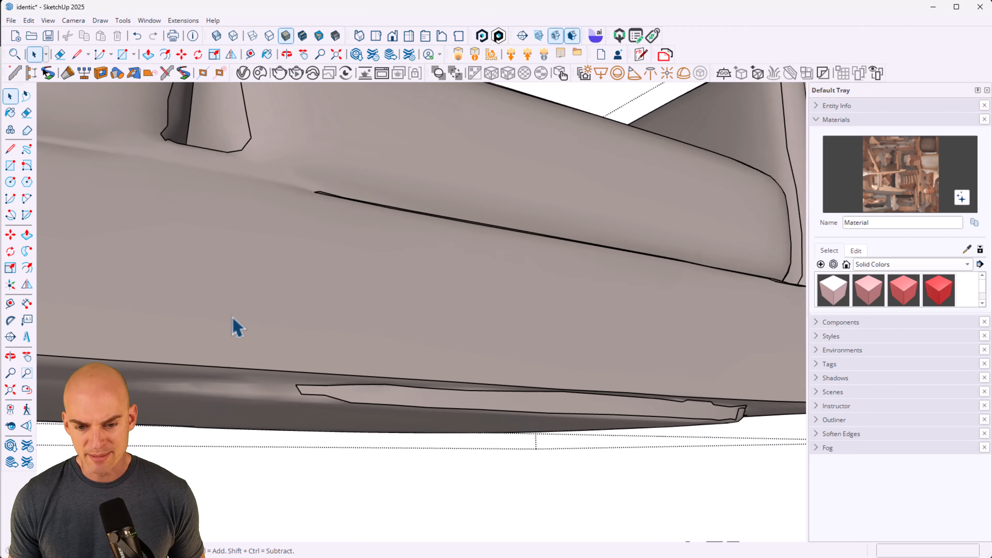
middle_drag(233, 316, 527, 443)
middle_drag(373, 364, 316, 408)
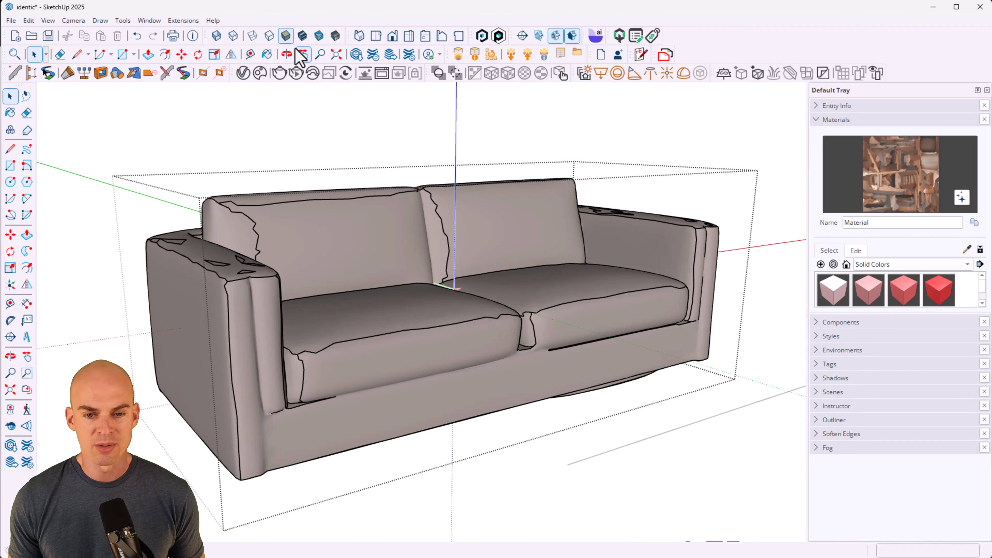
Step: Turn the textures back on, render the sofa in V-Ray and put the render window away
click(303, 36)
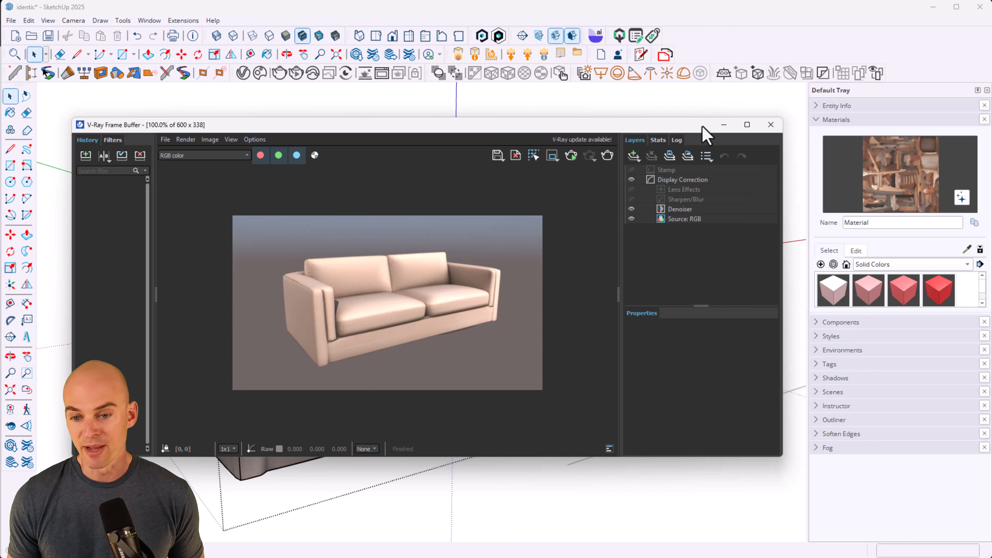
click(723, 125)
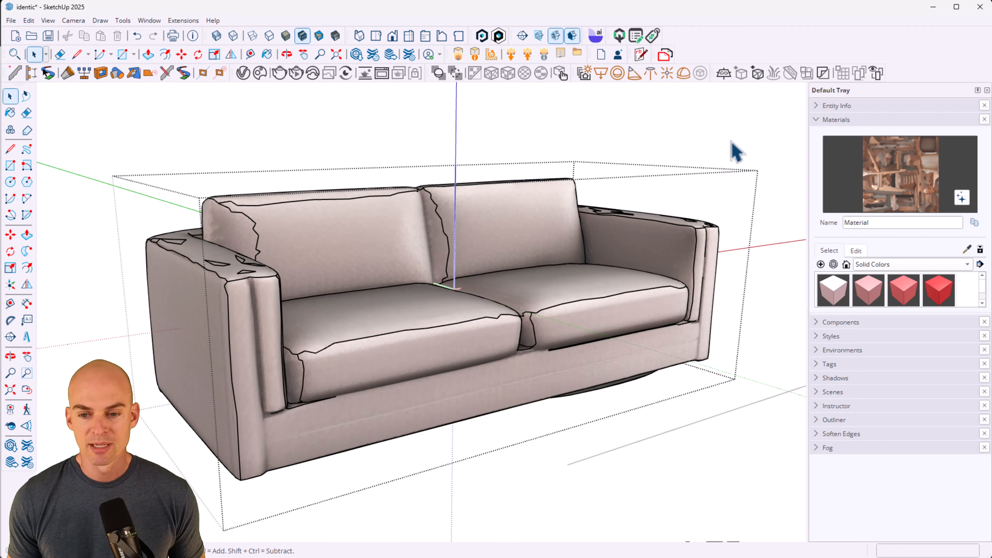
scroll(731, 150, down, 5)
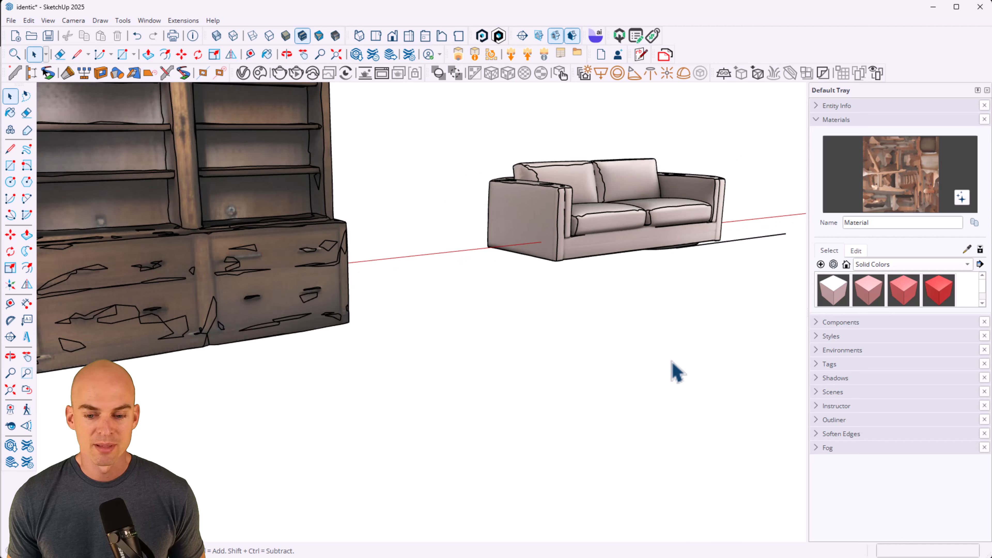
shift+middle_drag(675, 371, 394, 450)
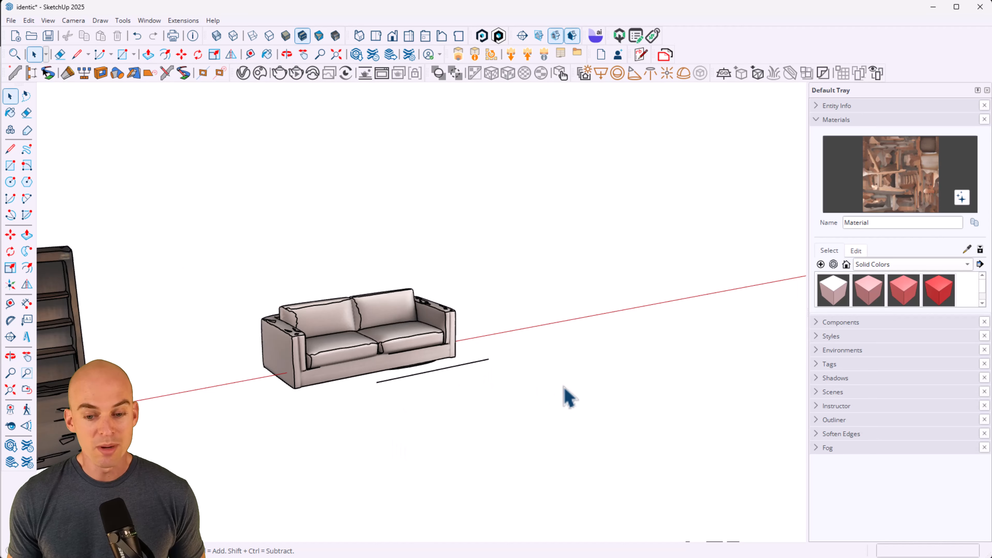
shift+middle_drag(393, 373, 289, 377)
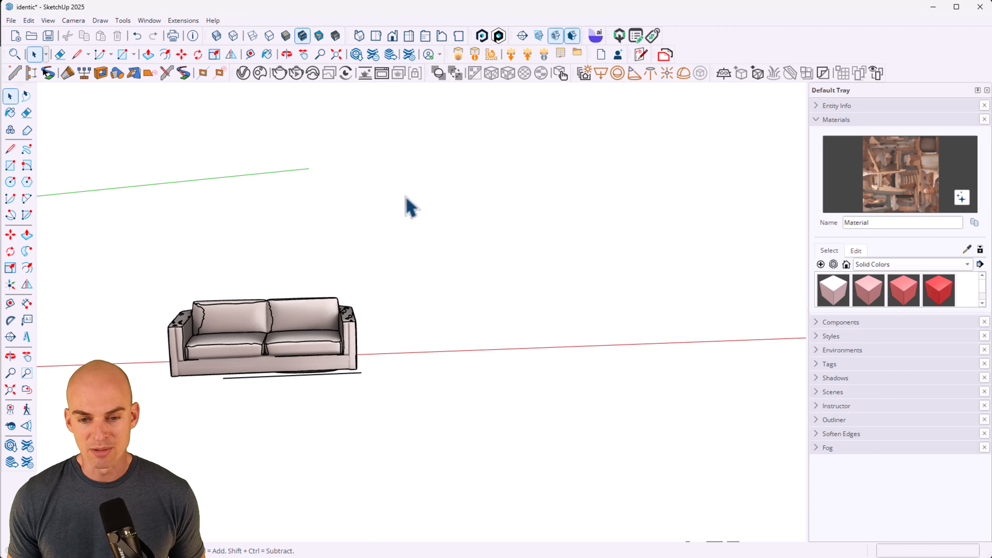
Step: Switch to the browser and look over the Crate&Barrel page for the Monterey Modular 4-Piece U-Shaped Sectional Sofa
mouse_move(452, 557)
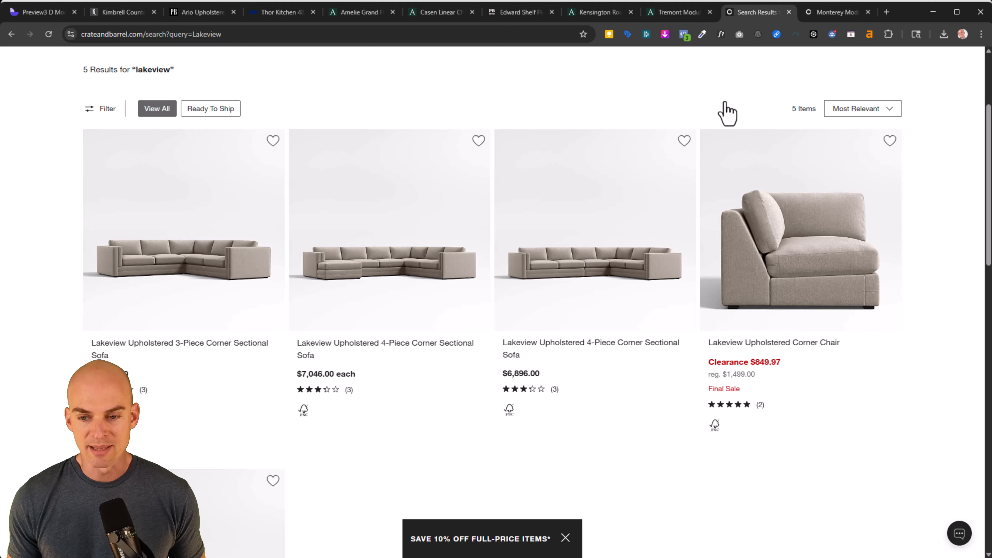
click(835, 13)
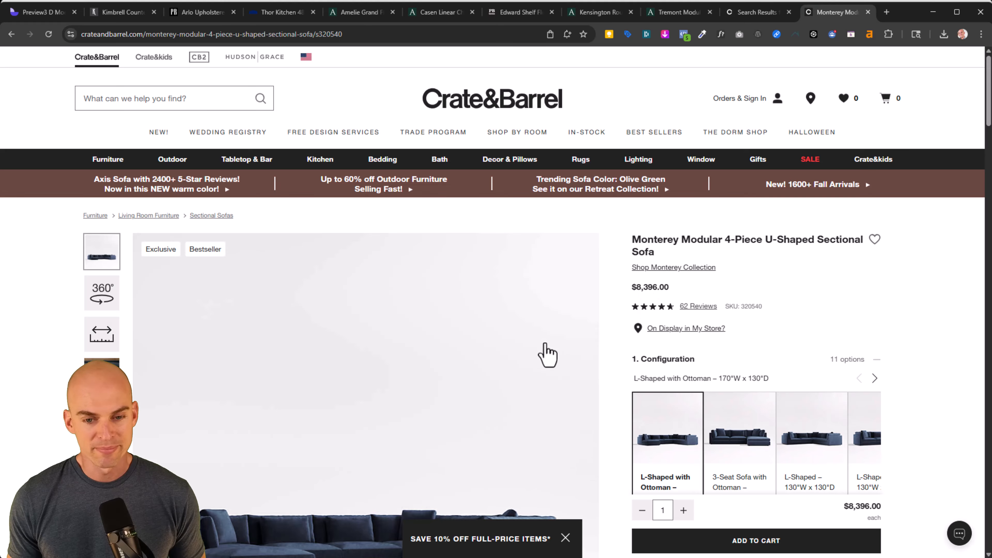
scroll(471, 226, down, 4)
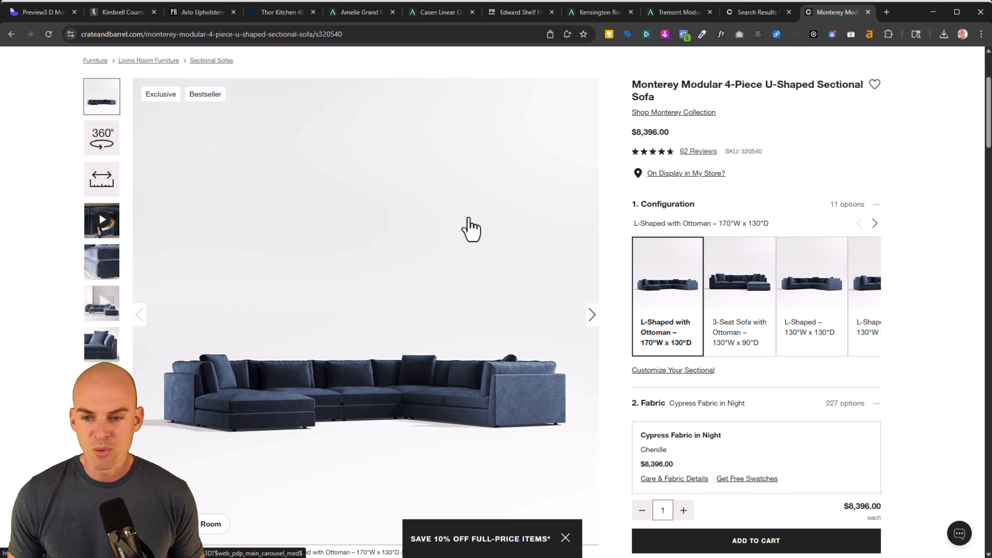
scroll(408, 428, up, 1)
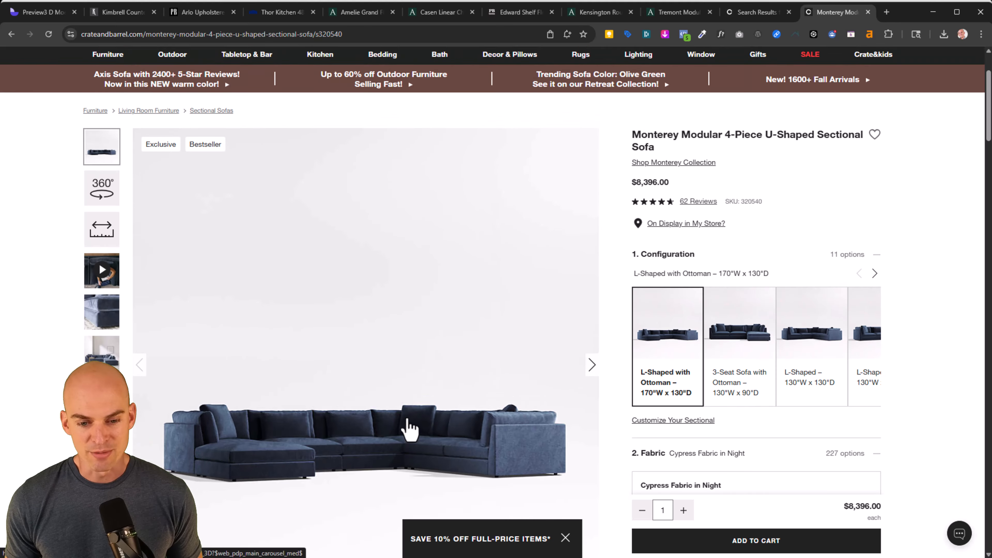
scroll(408, 428, down, 3)
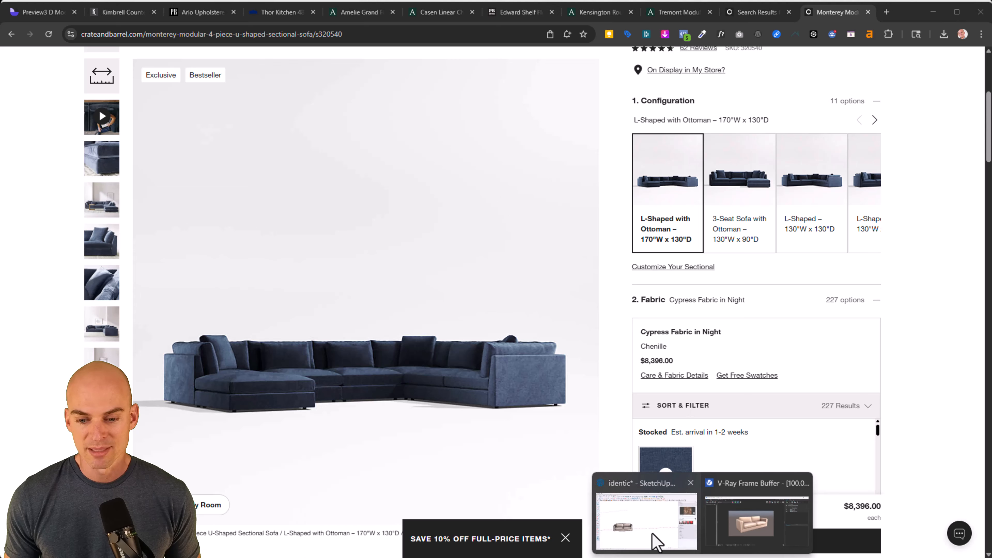
Step: Return to SketchUp, open identic.ai and start buying the $14.00 bundle of 100 AI-generated 3D models
click(660, 516)
click(597, 38)
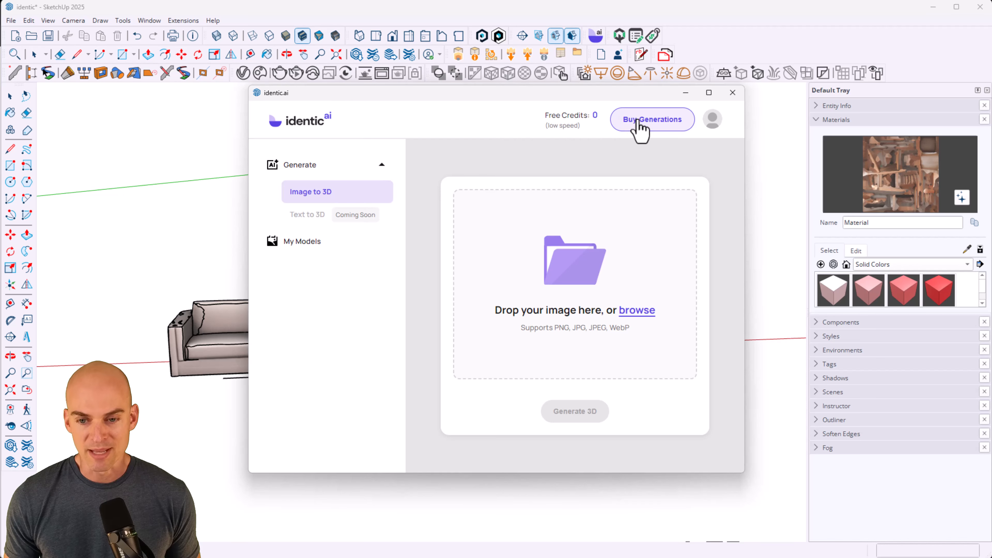
click(636, 121)
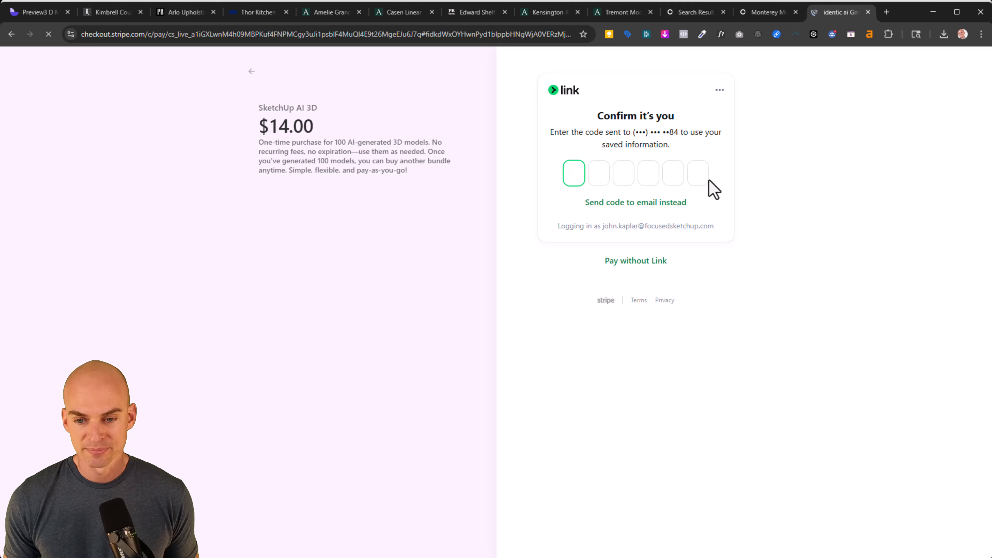
click(656, 213)
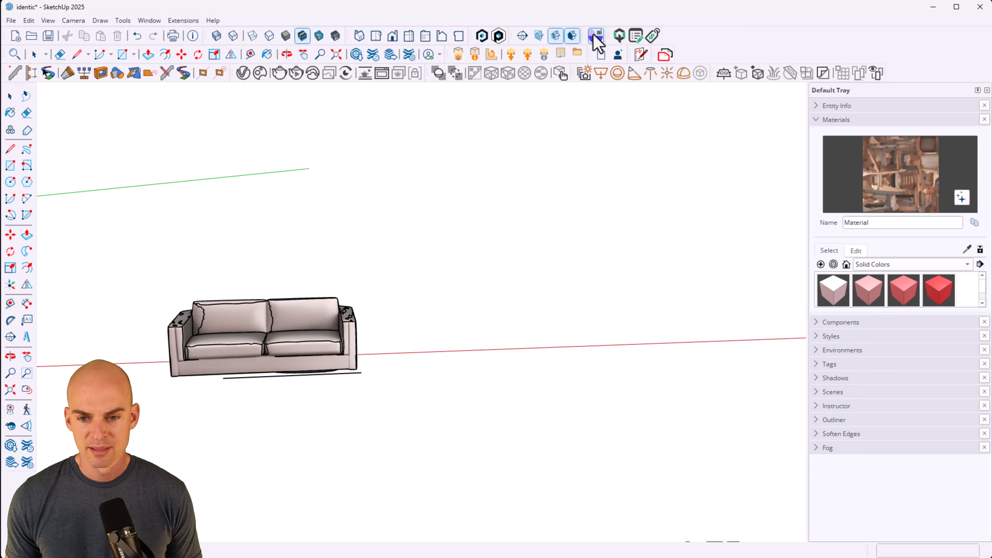
Step: Open identic.ai, load the imgi_55_Monterey sectional image from the Objects folder and generate a 3D model from it
click(596, 35)
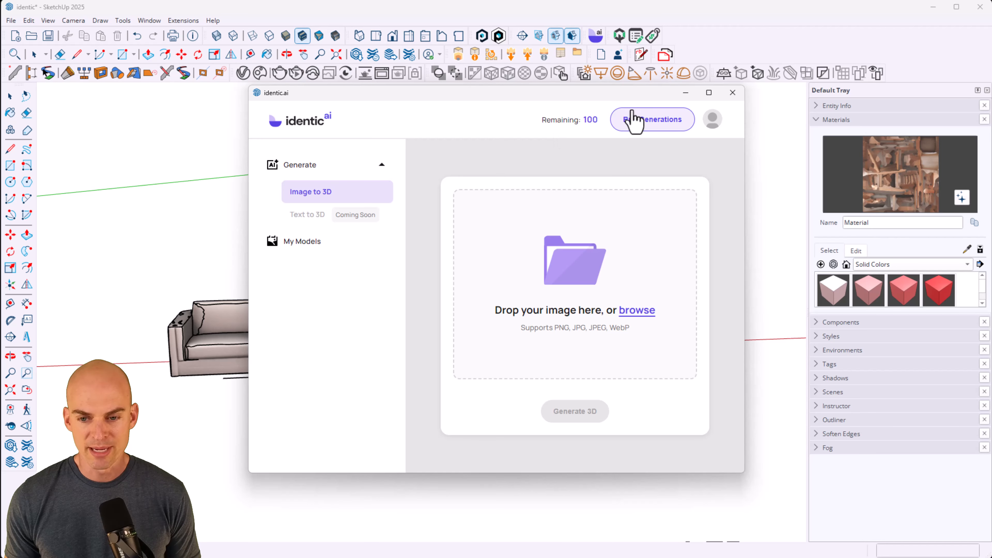
key(alt+Tab)
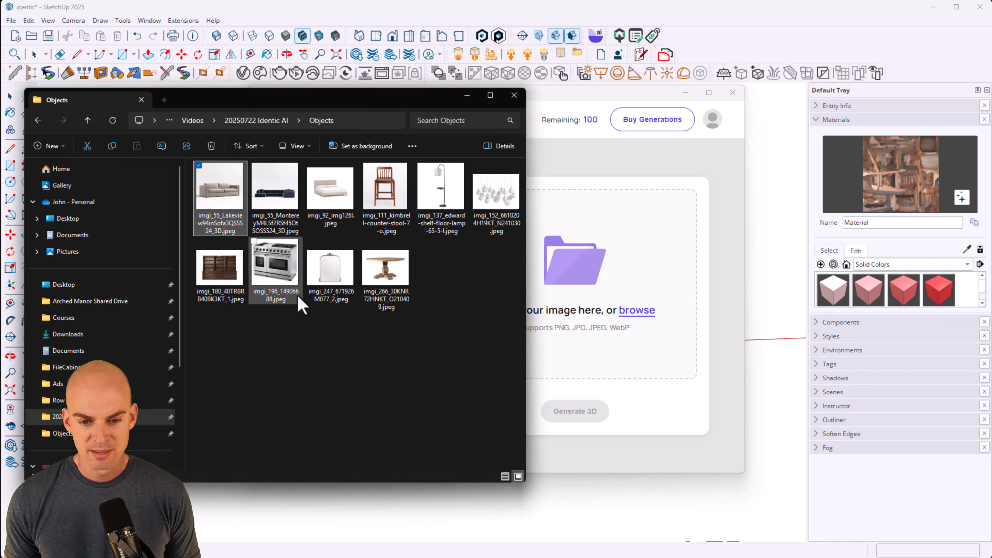
click(284, 205)
drag(284, 205, 610, 276)
click(586, 420)
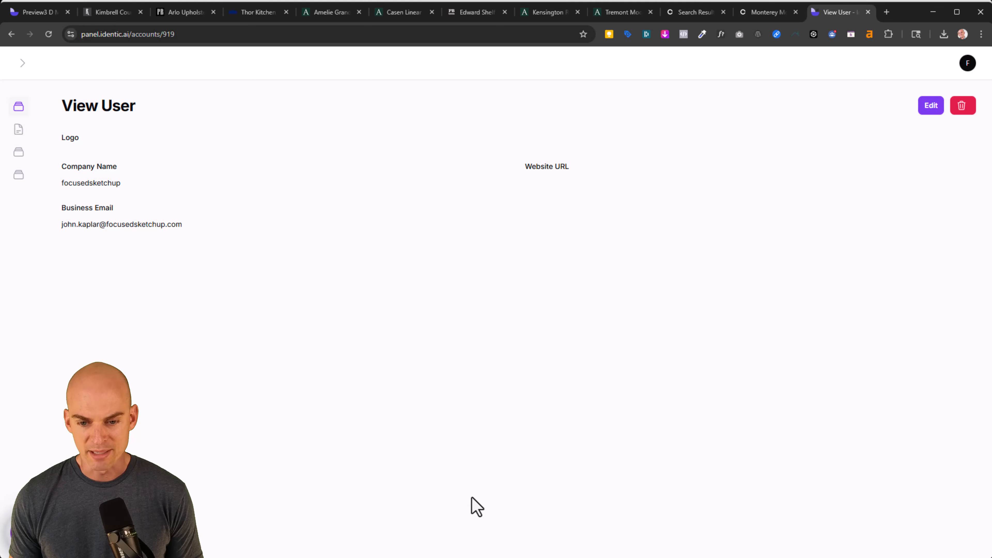
Step: Switch to the browser and look over the Crate&Barrel product page for the Monterey U-shaped sectional
click(766, 13)
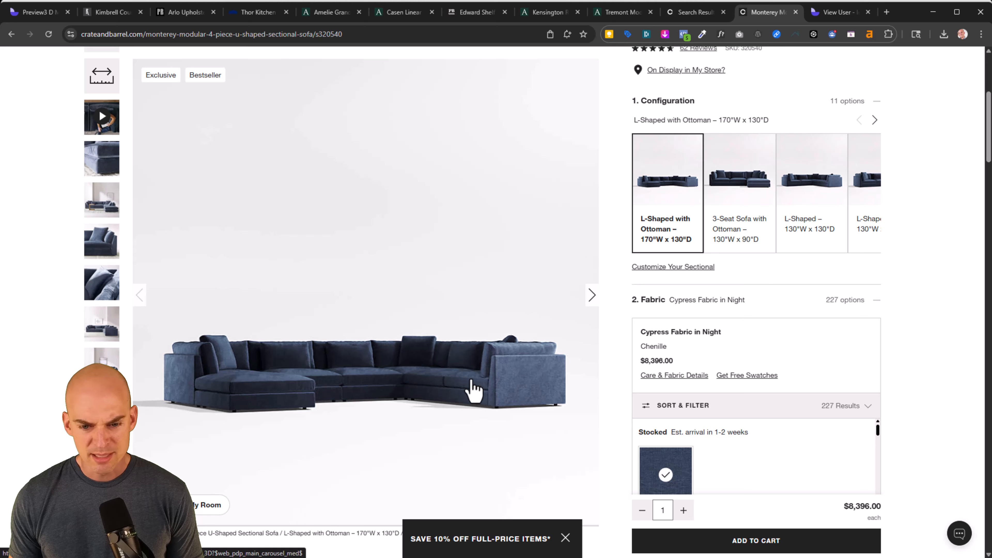
scroll(396, 420, down, 2)
scroll(395, 420, up, 4)
scroll(395, 420, down, 1)
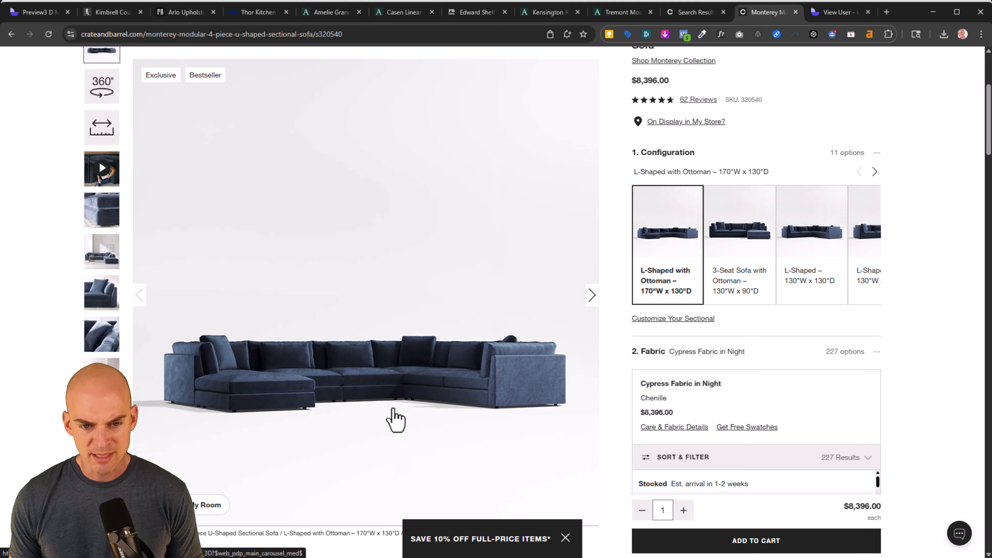
Step: List the page's images with Imageye and save the main sectional photo as a JPG in the Downloads folder
click(664, 35)
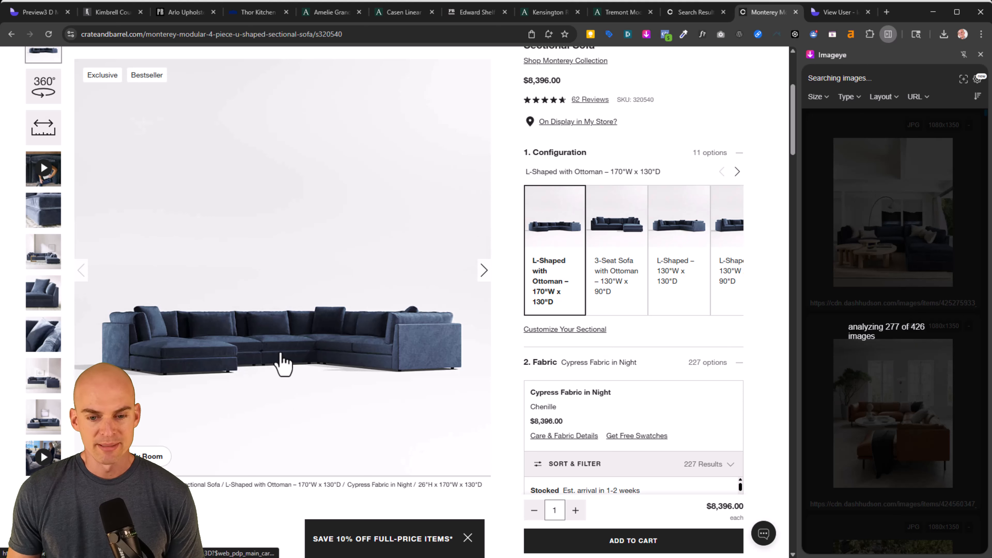
right_click(281, 354)
click(343, 173)
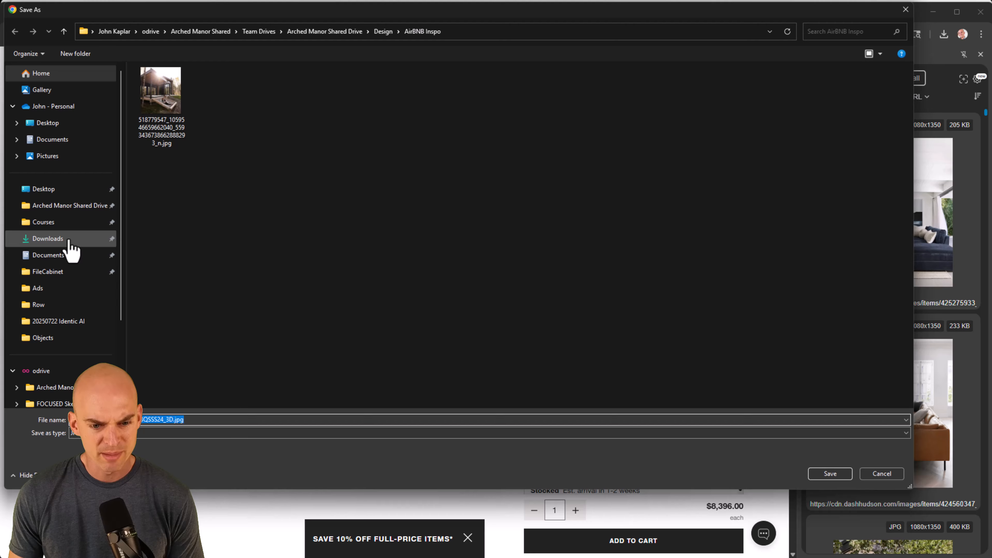
click(58, 239)
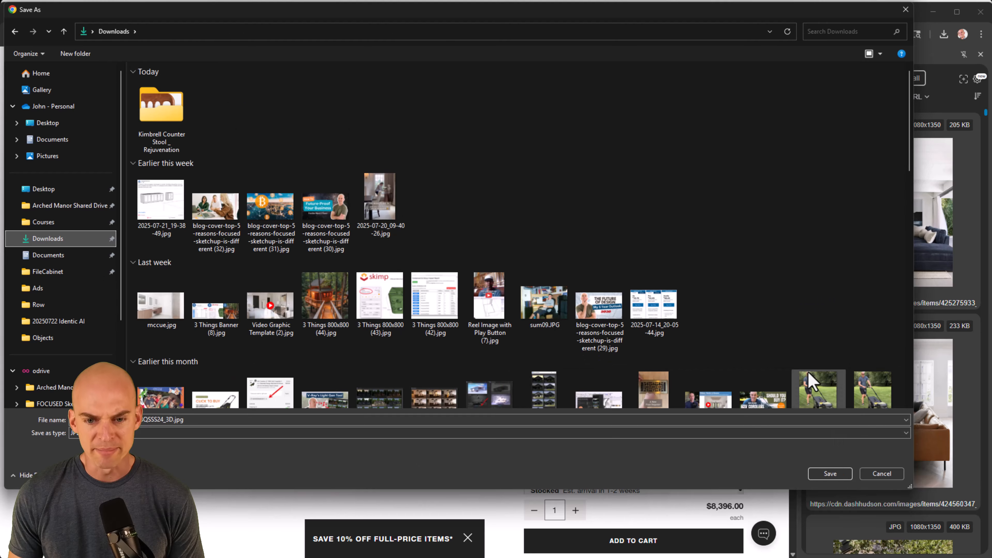
click(820, 473)
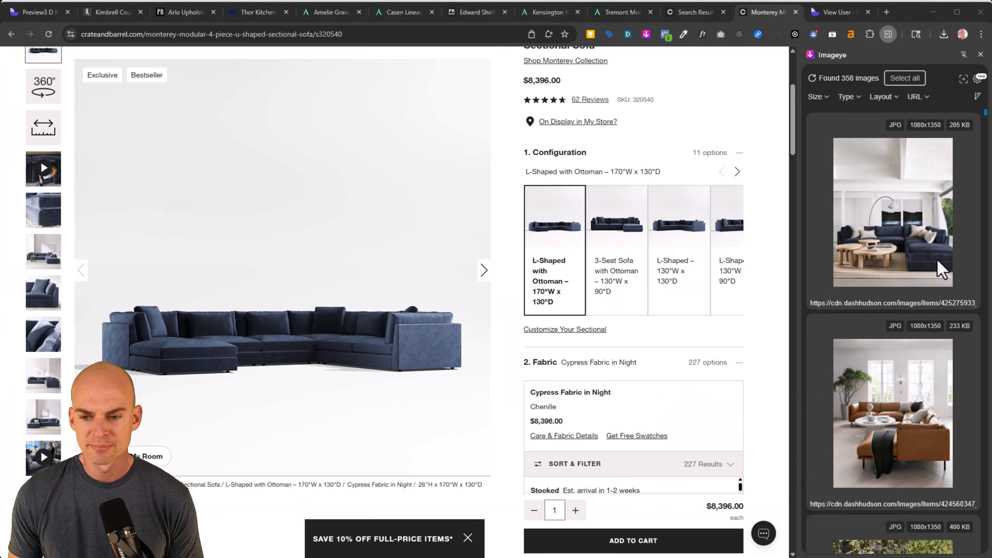
Step: Browse the Imageye results for other views and larger images of the Monterey sectional
scroll(941, 270, down, 10)
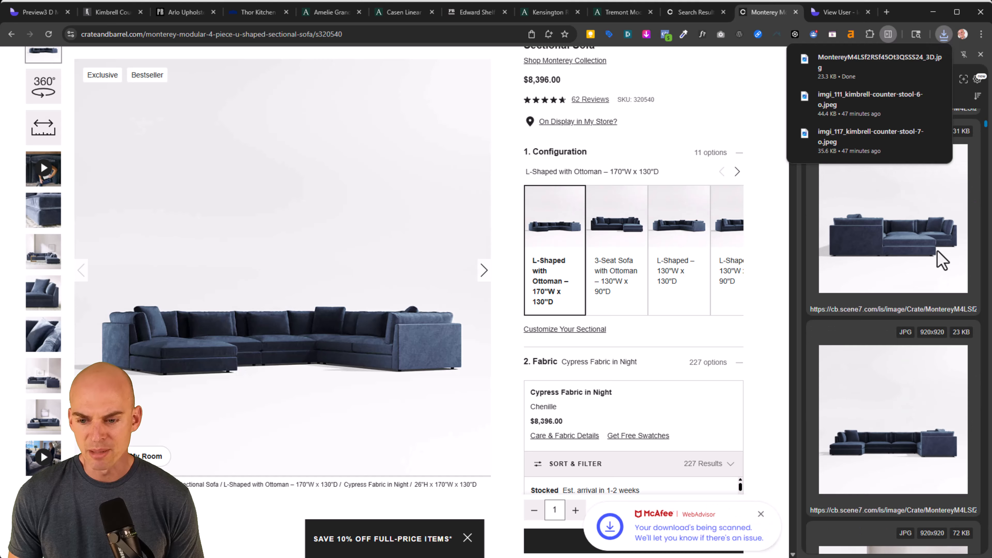
scroll(938, 252, down, 10)
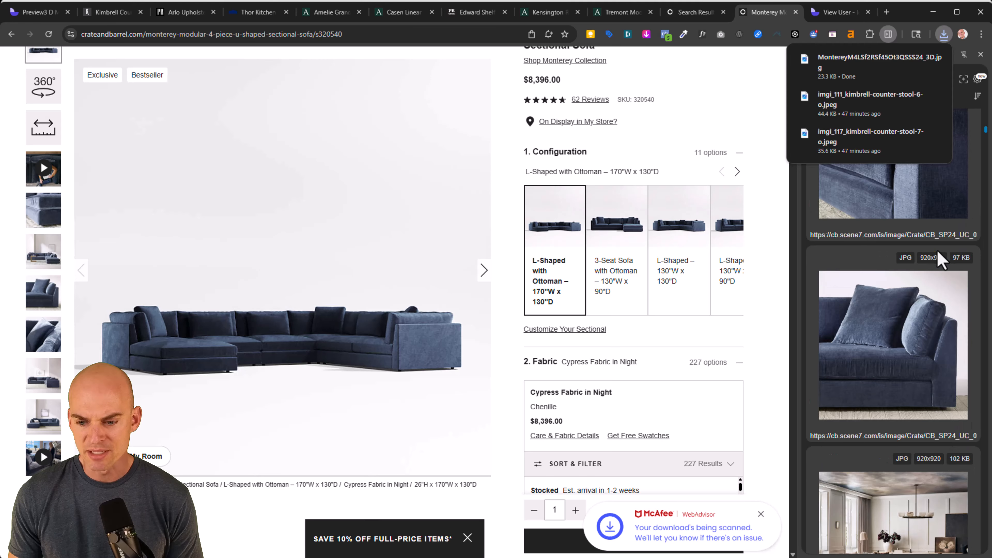
scroll(939, 254, down, 10)
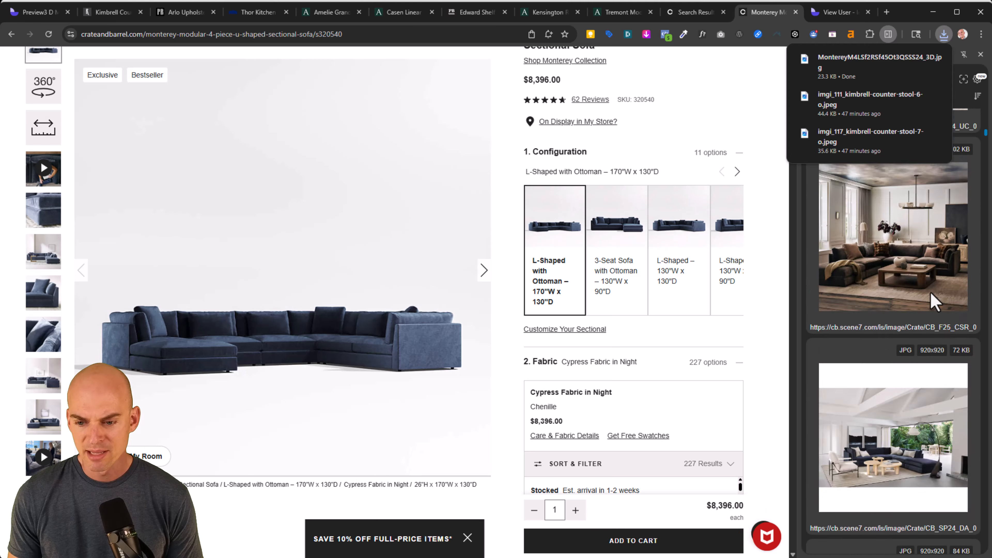
scroll(934, 302, down, 10)
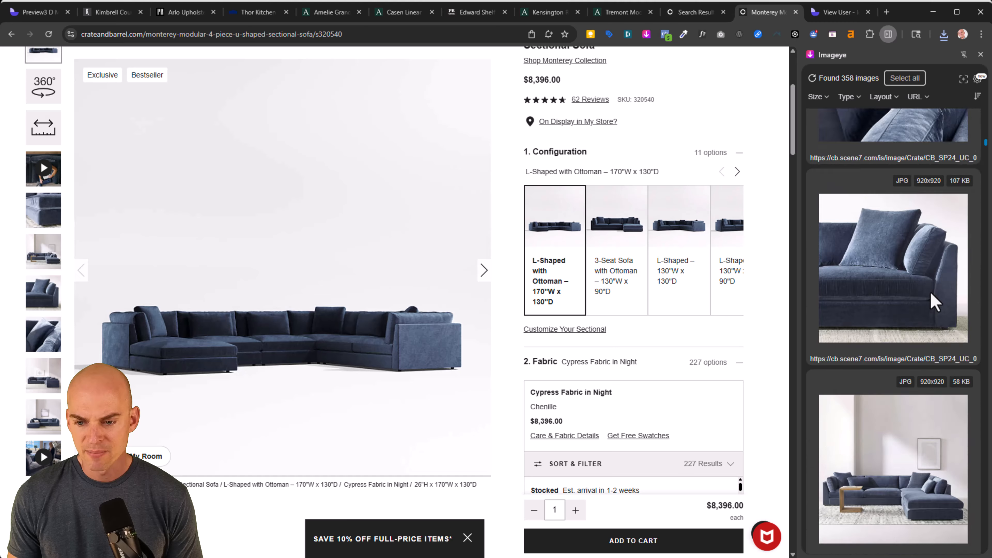
scroll(934, 301, down, 6)
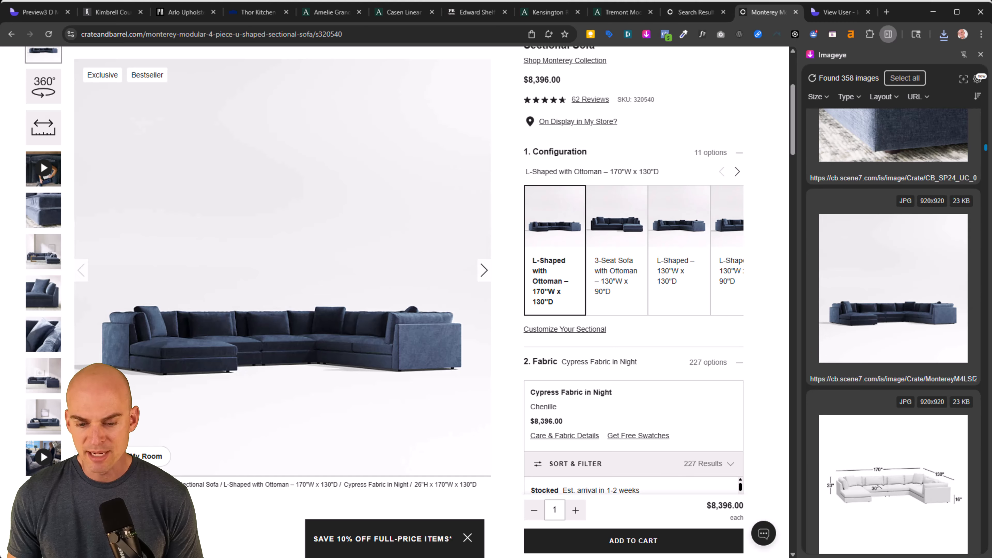
Step: Open the Downloads folder in File Explorer, sort it by newest modified date and select the saved Monterey sectional JPG
click(452, 557)
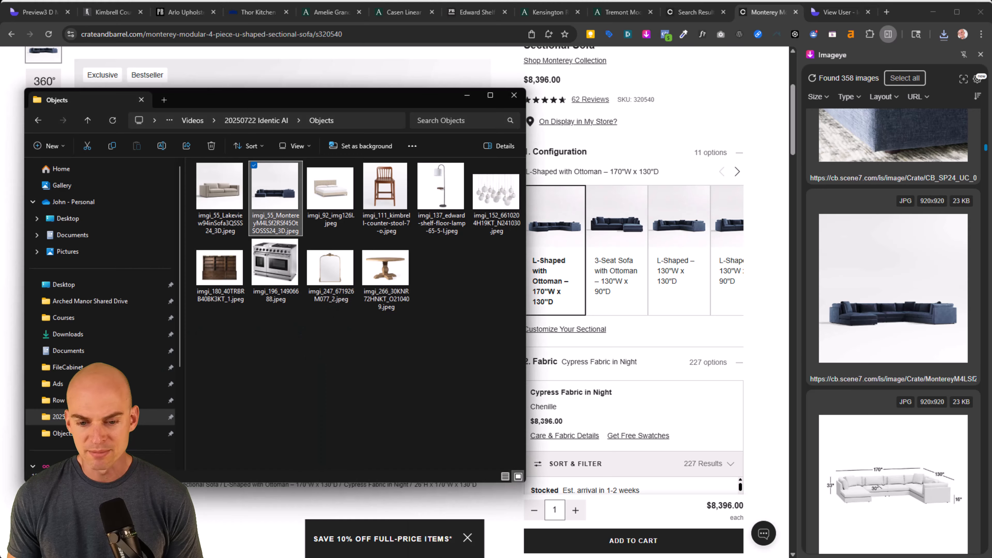
click(111, 334)
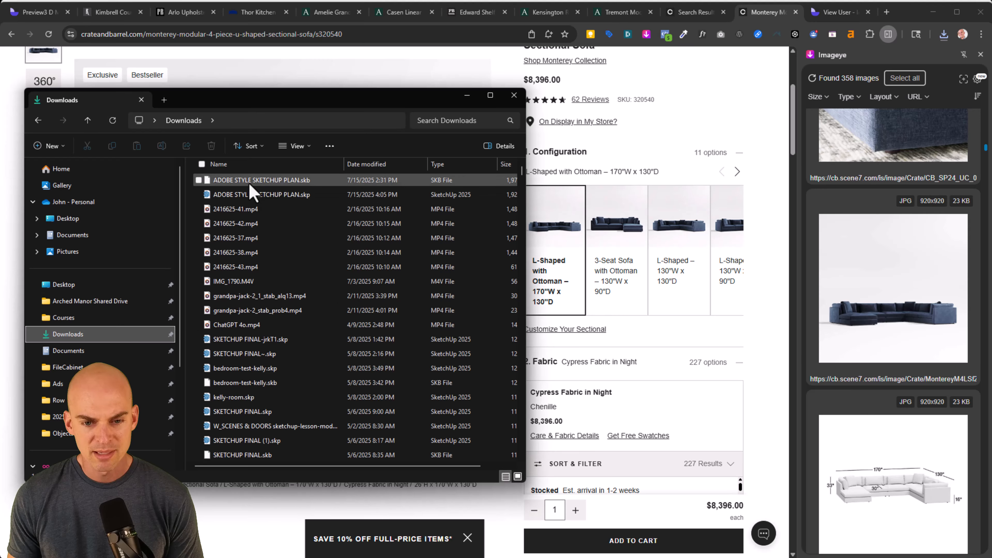
click(399, 164)
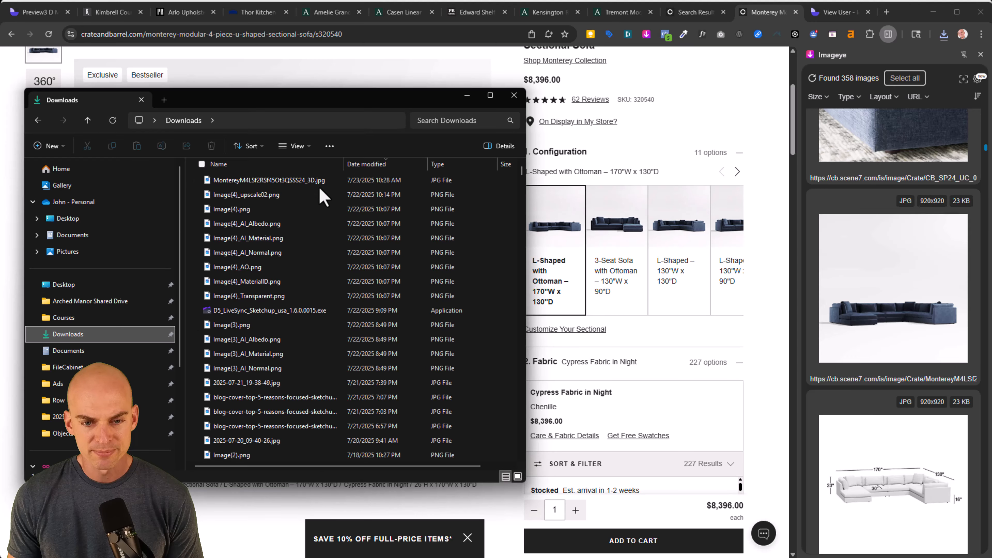
click(273, 184)
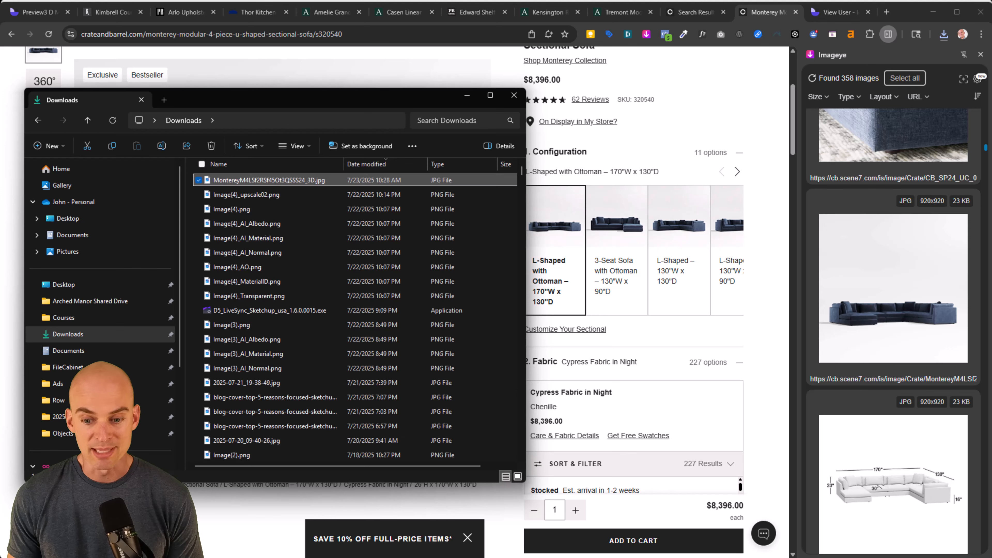
Step: Return to SketchUp, import the generated Monterey sectional model and close identic.ai
click(701, 557)
click(679, 547)
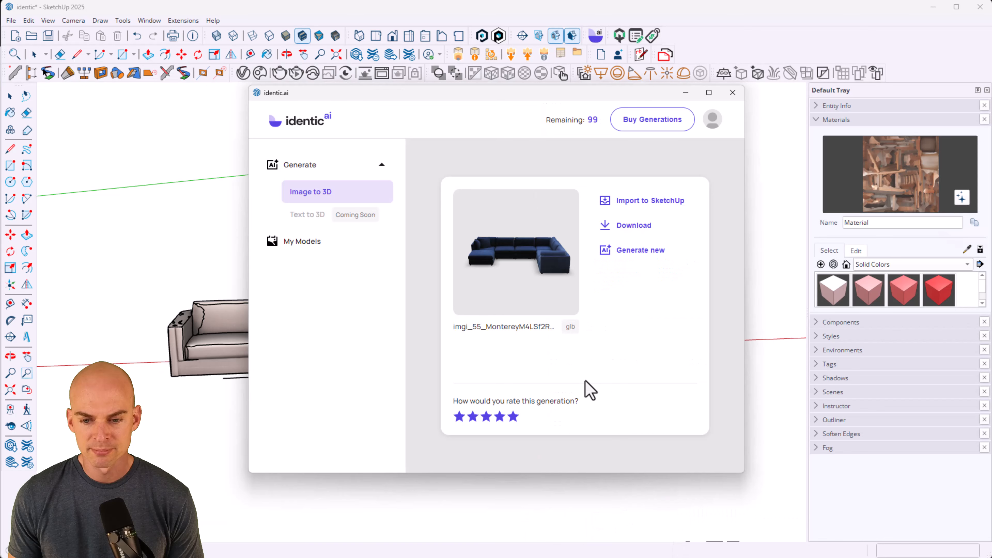
click(635, 200)
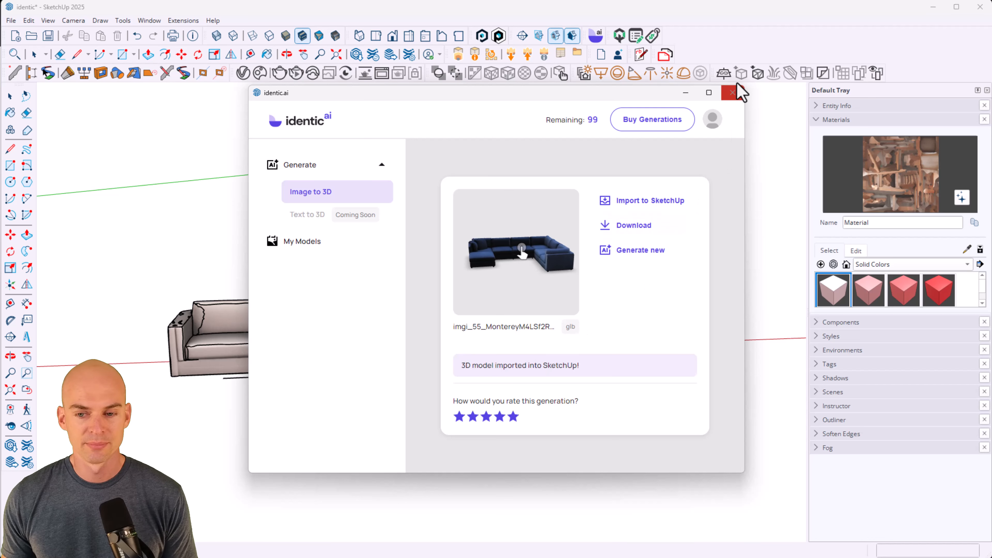
click(733, 93)
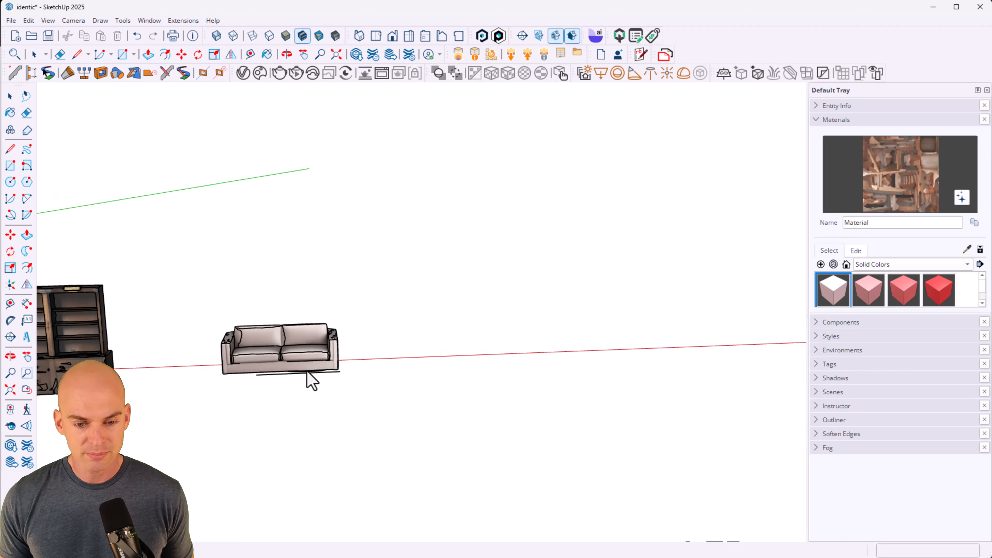
Step: Move the imported sectional from the counter stool along the red axis to the end of the row, beyond the two-cushion sofa
scroll(307, 371, down, 3)
middle_drag(304, 379, 713, 332)
scroll(155, 338, up, 6)
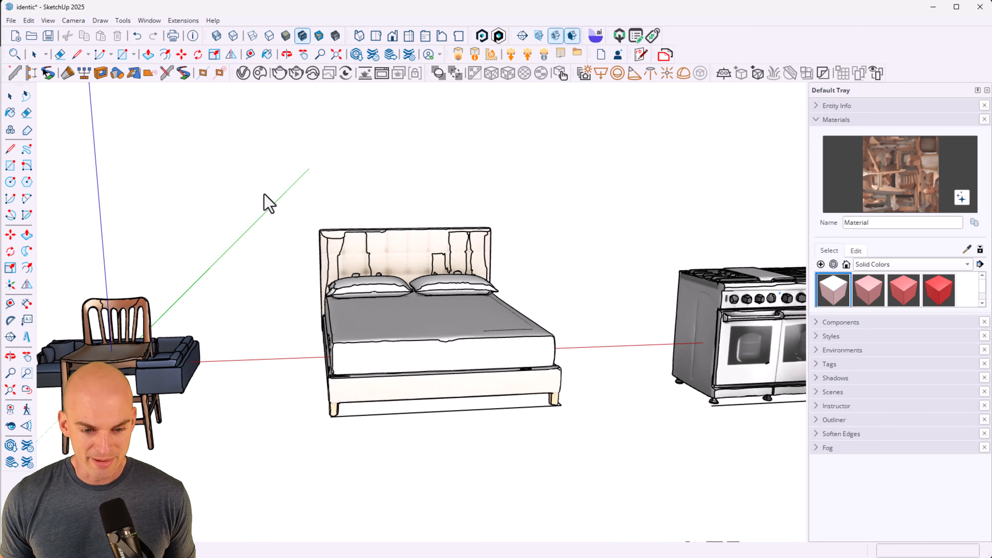
click(186, 373)
key(m)
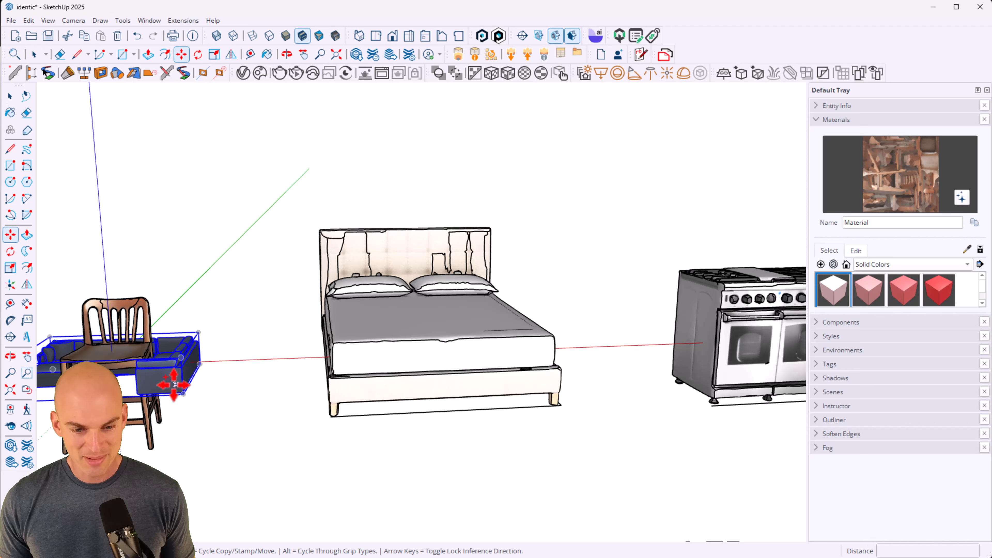
click(188, 398)
scroll(437, 332, down, 2)
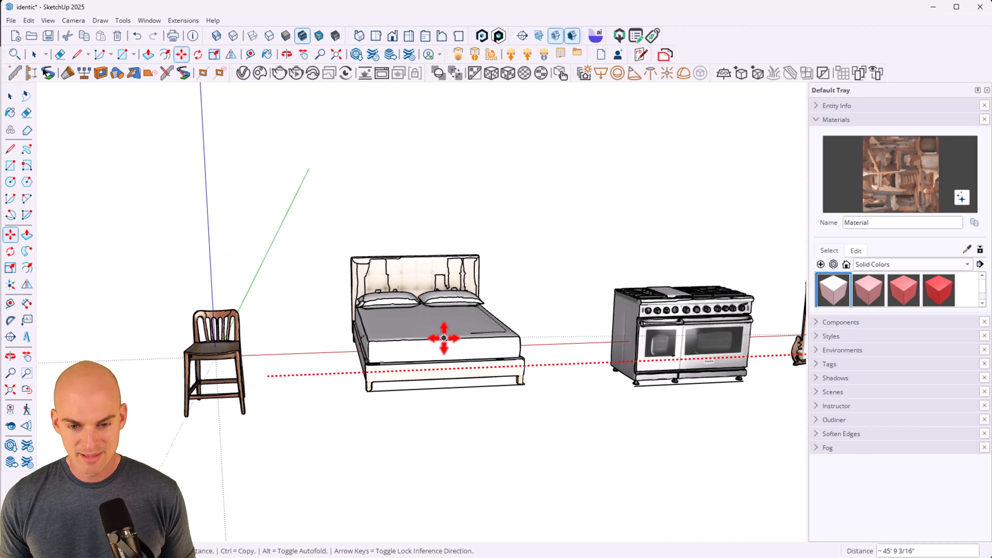
scroll(444, 338, down, 3)
shift+middle_drag(569, 339, 51, 340)
shift+middle_drag(625, 332, 157, 364)
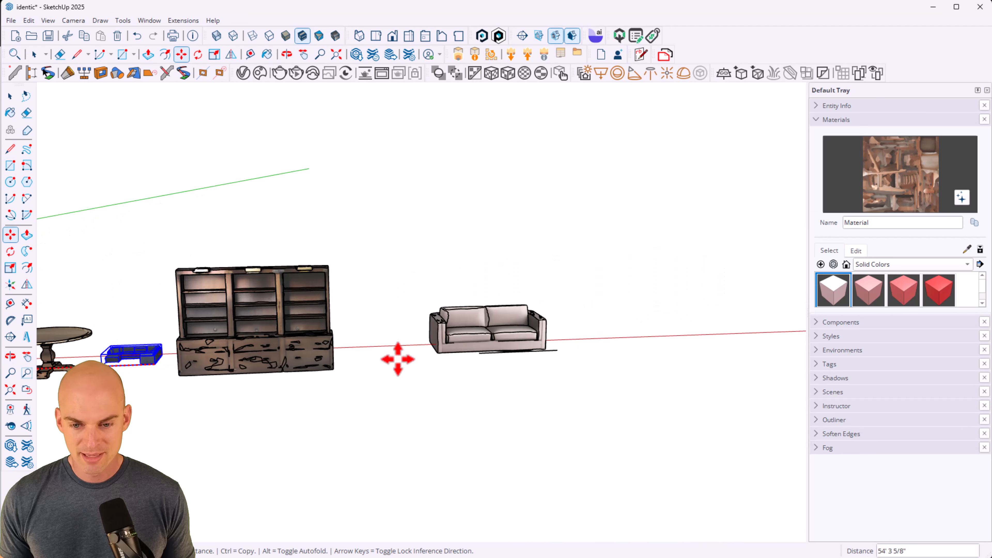
click(671, 344)
Step: Examine the sectional's cushions, seams, front panels and arm up close, and compare it with the Crate&Barrel photo in the browser
middle_drag(671, 343, 594, 437)
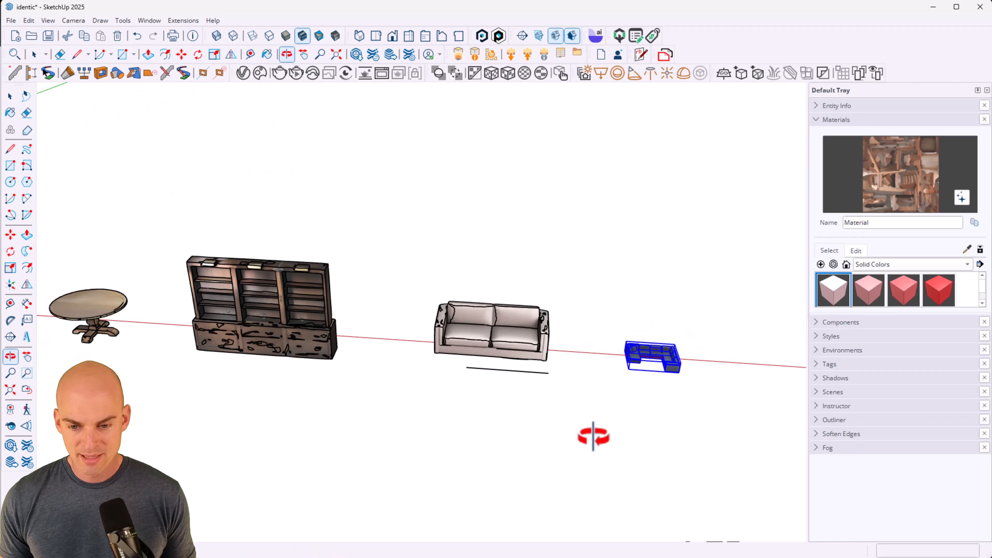
scroll(679, 355, up, 10)
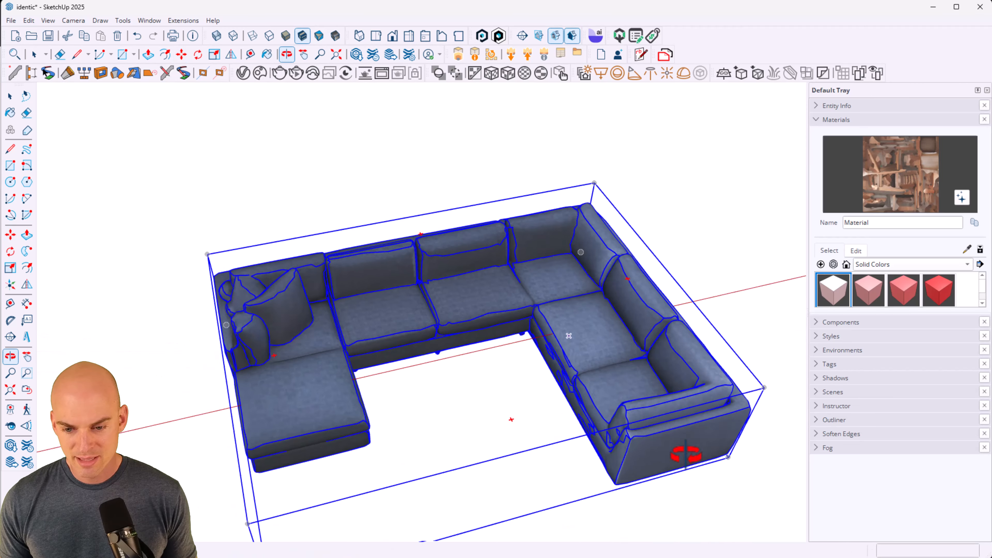
middle_drag(686, 454, 731, 348)
scroll(614, 331, up, 5)
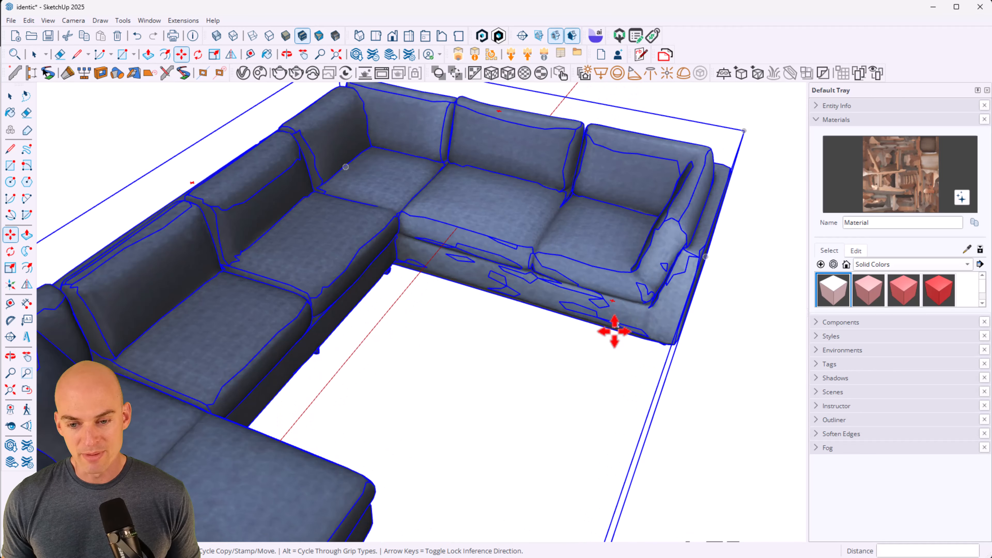
middle_drag(700, 262, 519, 191)
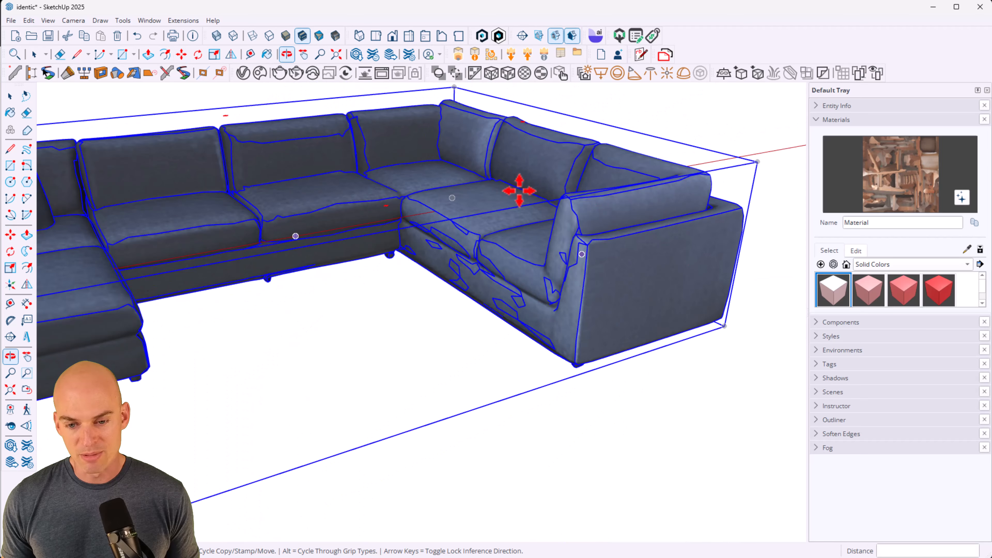
scroll(605, 246, down, 4)
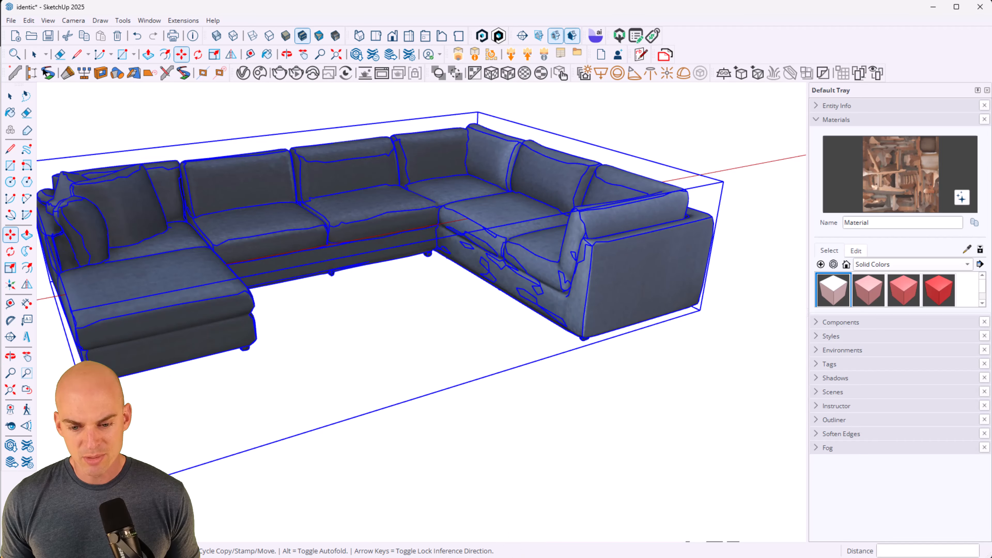
key(alt+Tab)
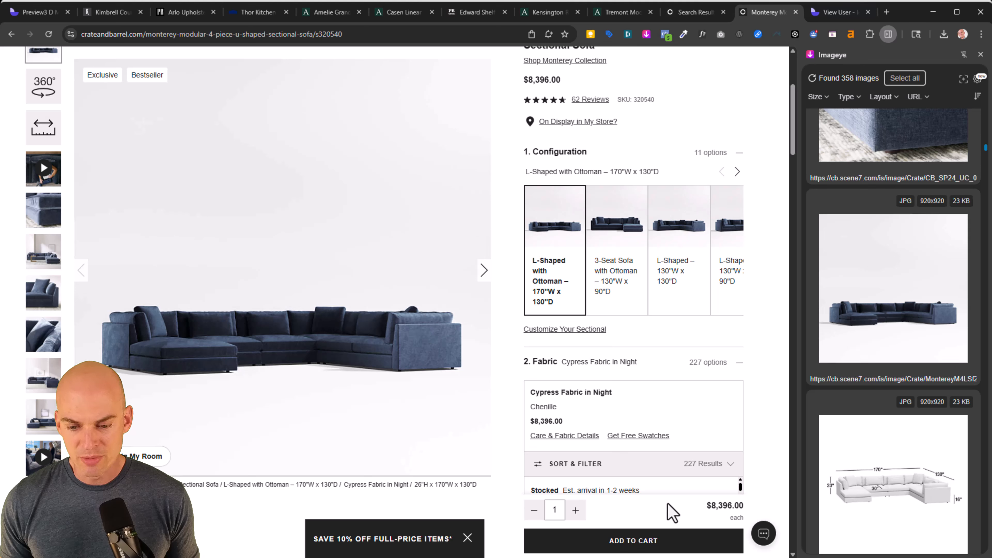
Step: Return to SketchUp, load the saved Monterey sectional JPG into identic.ai and generate a second 3D model from it
click(703, 557)
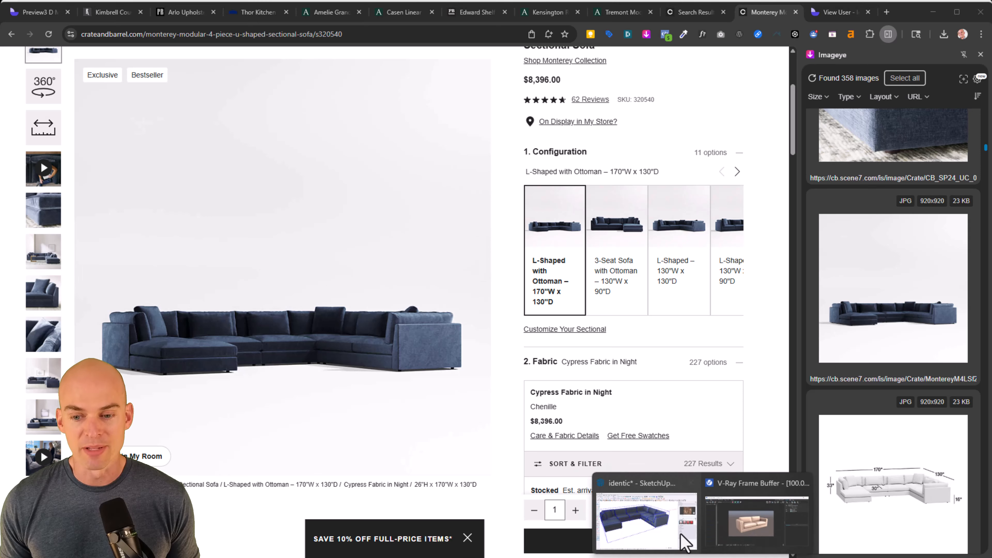
click(664, 531)
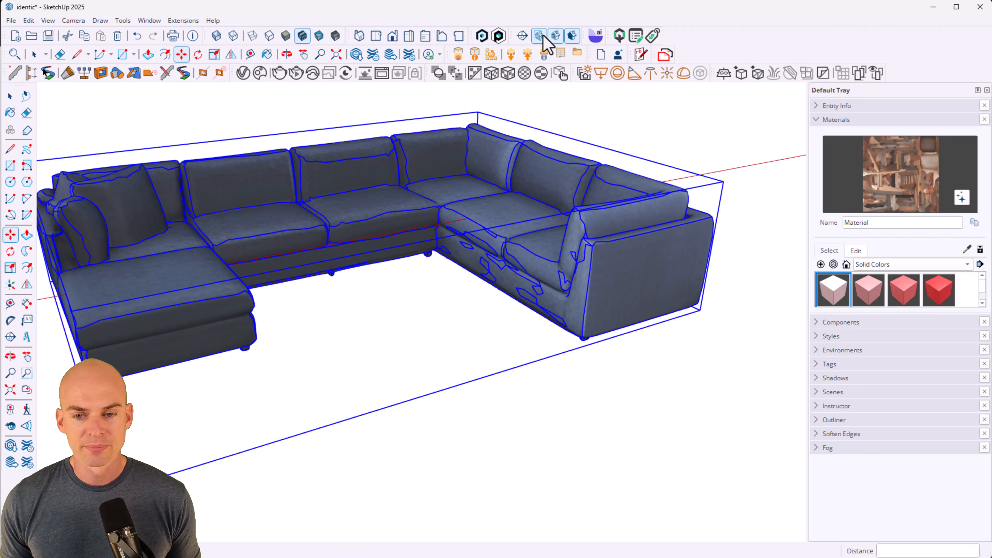
click(596, 36)
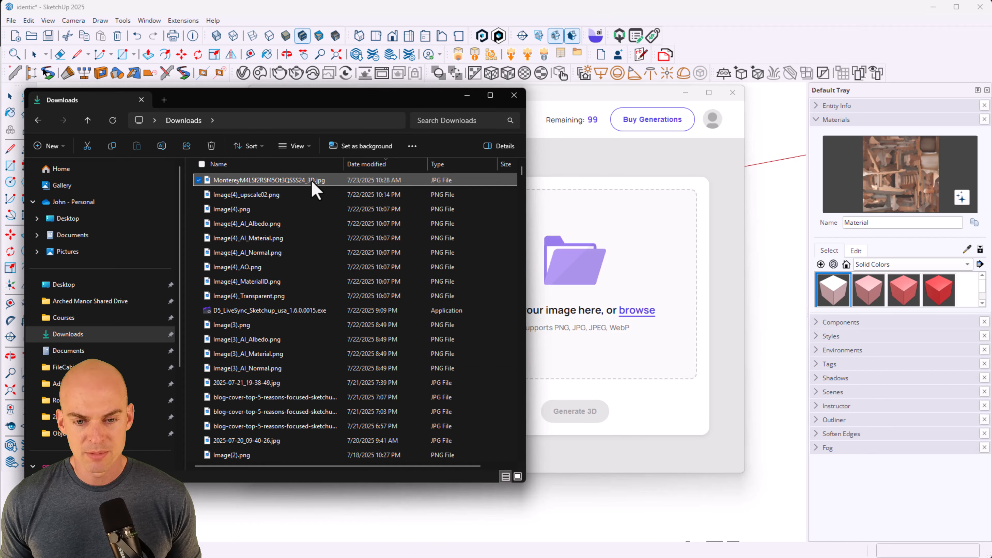
drag(314, 188, 602, 276)
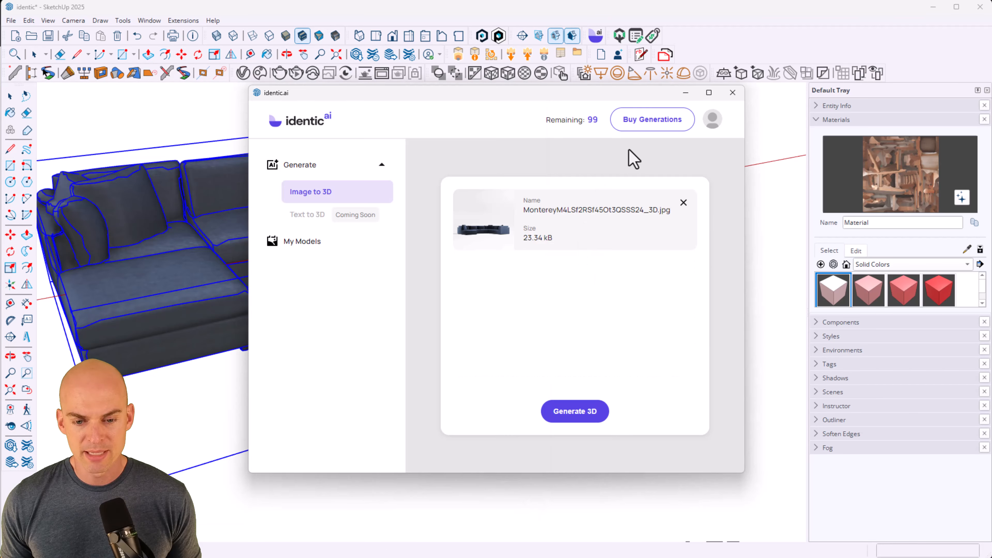
click(586, 413)
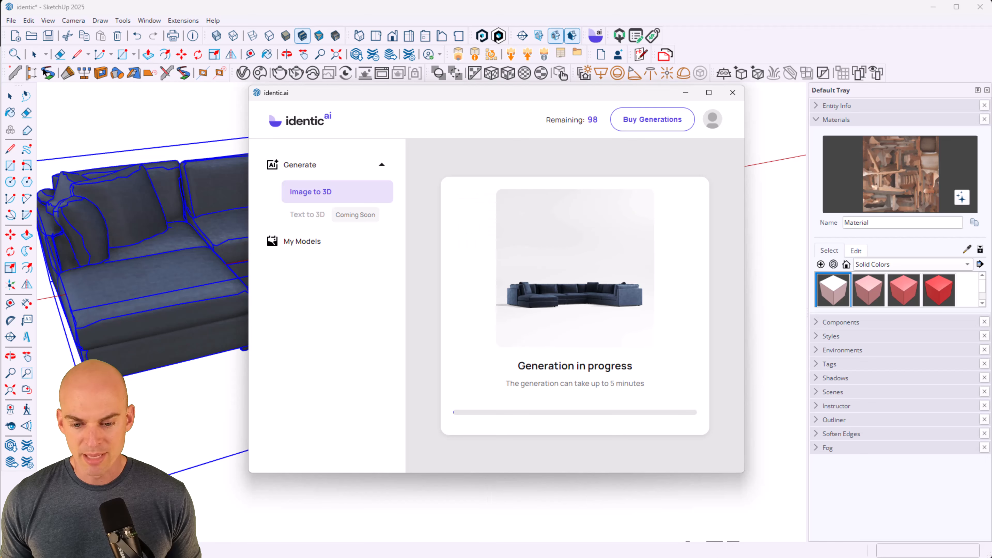
Step: Check the Monterey sectional's width and depth on the Crate&Barrel page in the browser and return to SketchUp
mouse_move(498, 556)
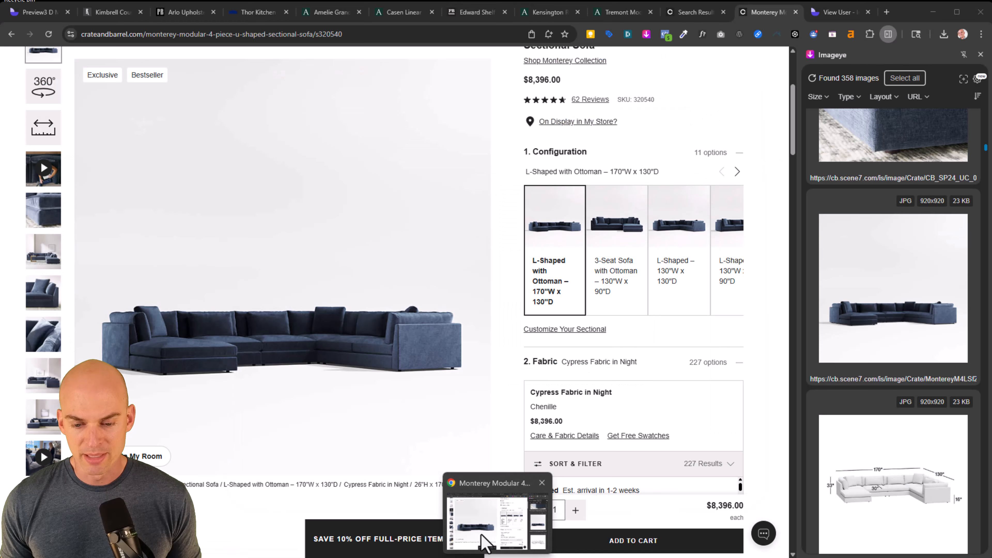
click(482, 536)
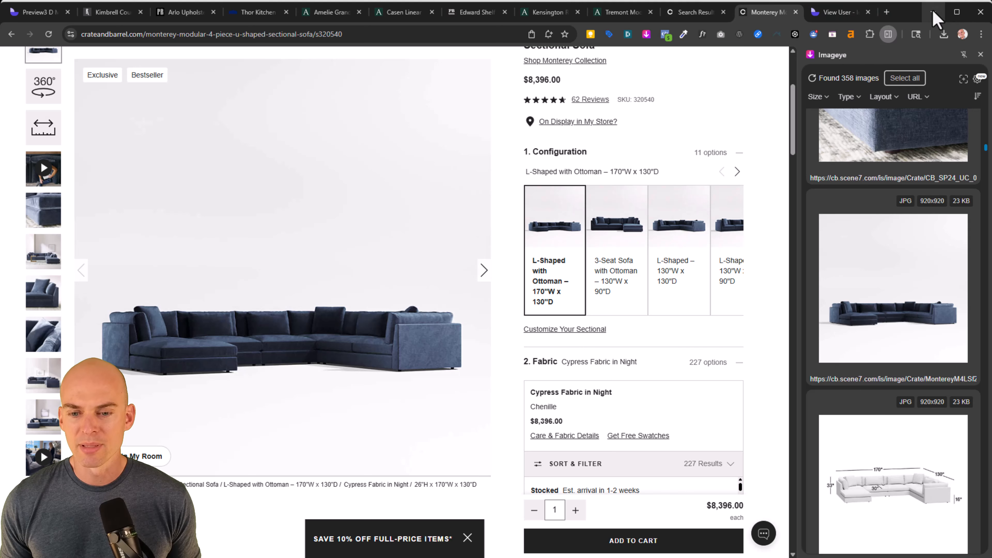
double_click(920, 16)
click(927, 35)
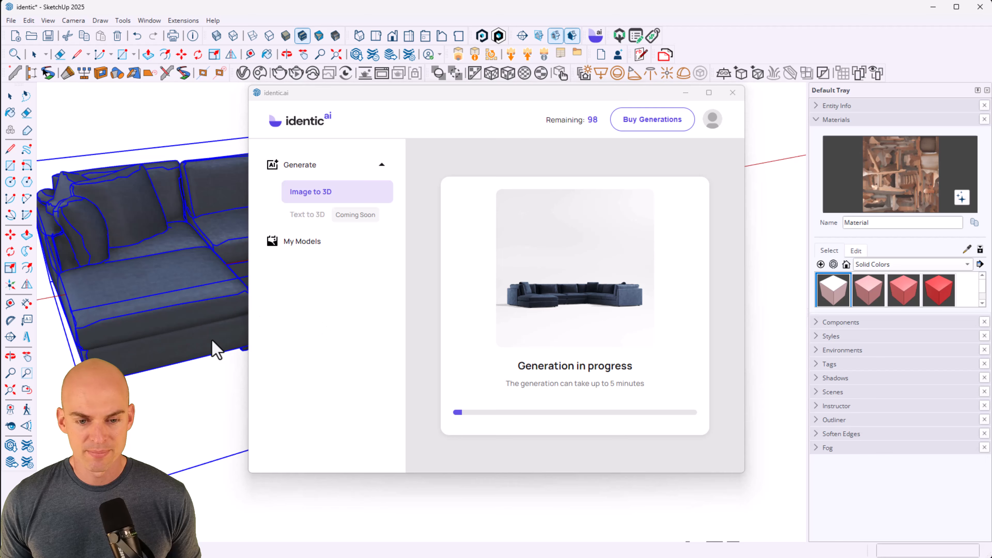
Step: Minimize identic.ai and scale the selected sectional along the red axis to a width of 170 inches
click(691, 96)
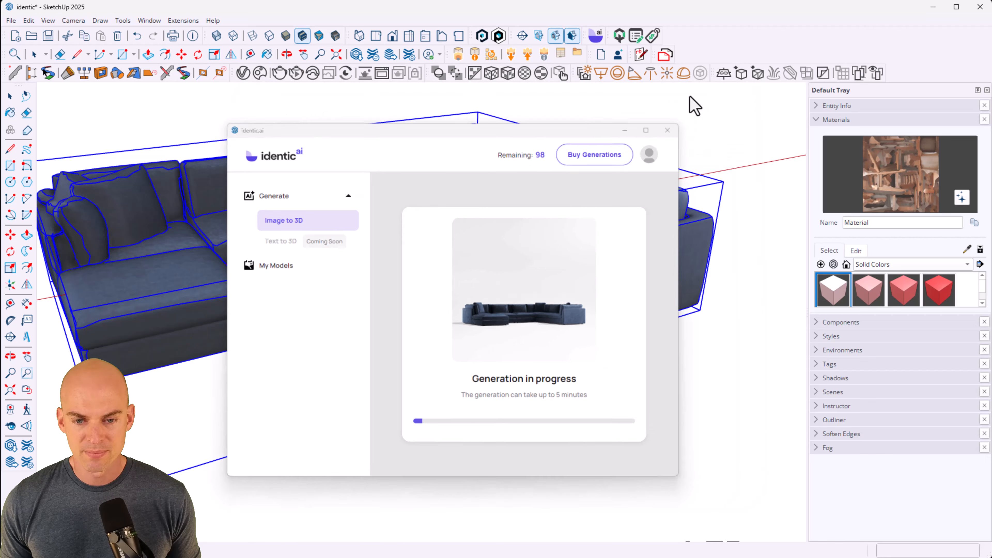
middle_drag(624, 224, 346, 226)
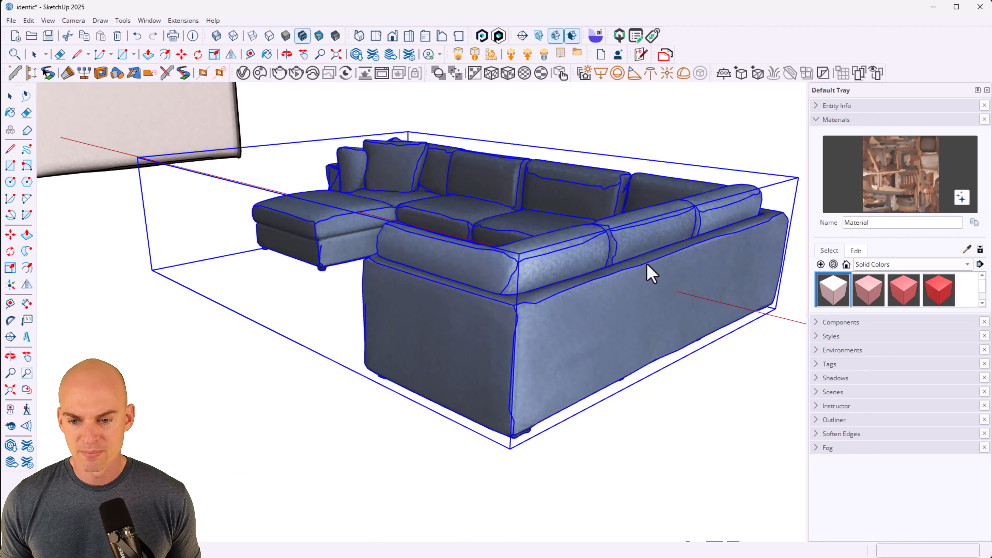
key(s)
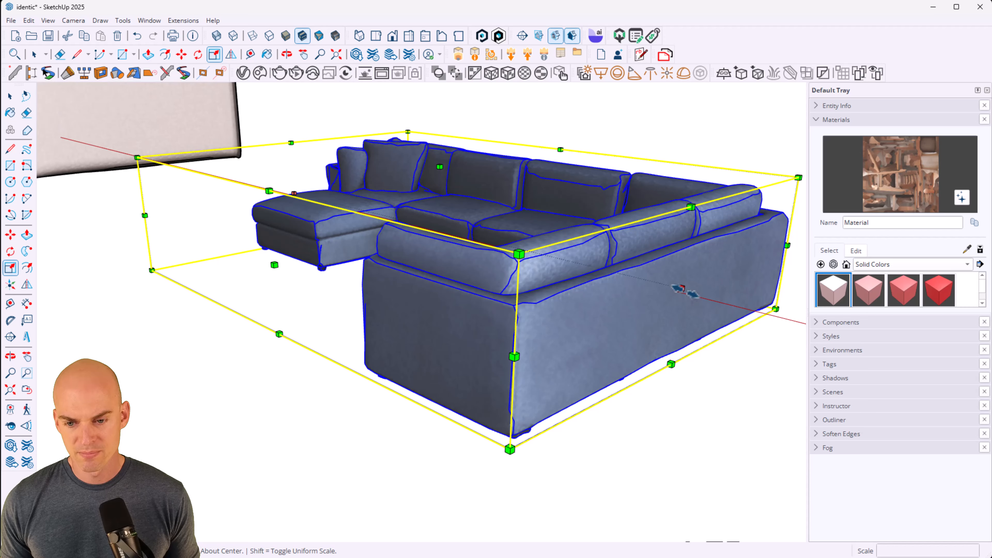
drag(683, 291, 717, 308)
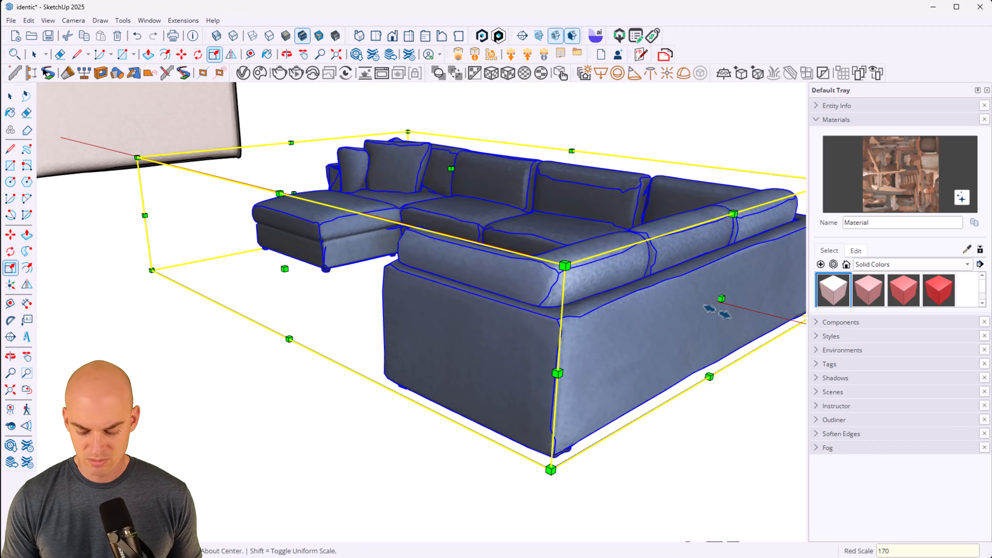
text(")
key(Return)
Step: Scale the sectional along the green axis to a depth of 130 inches
scroll(714, 309, down, 4)
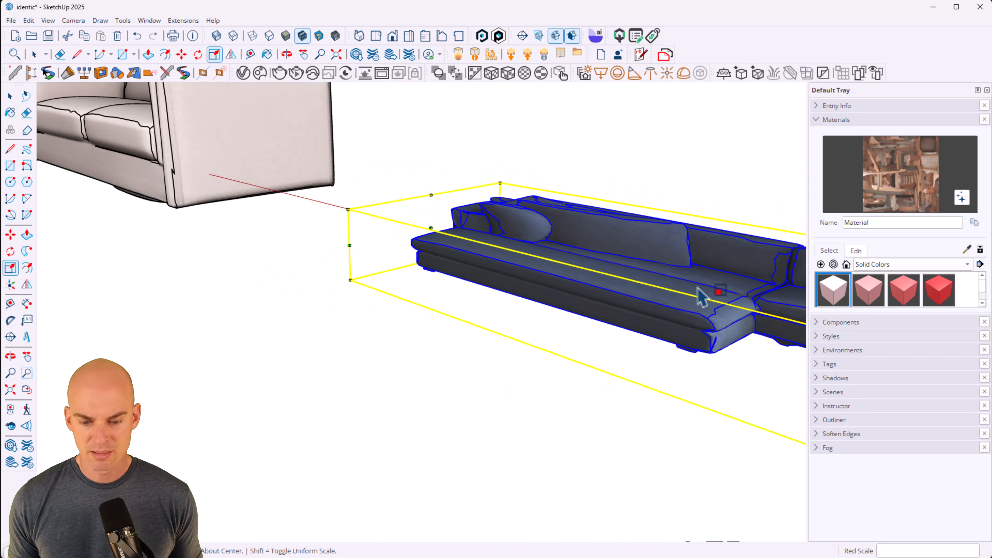
scroll(698, 289, down, 2)
scroll(700, 291, up, 2)
shift+middle_drag(699, 290, 204, 274)
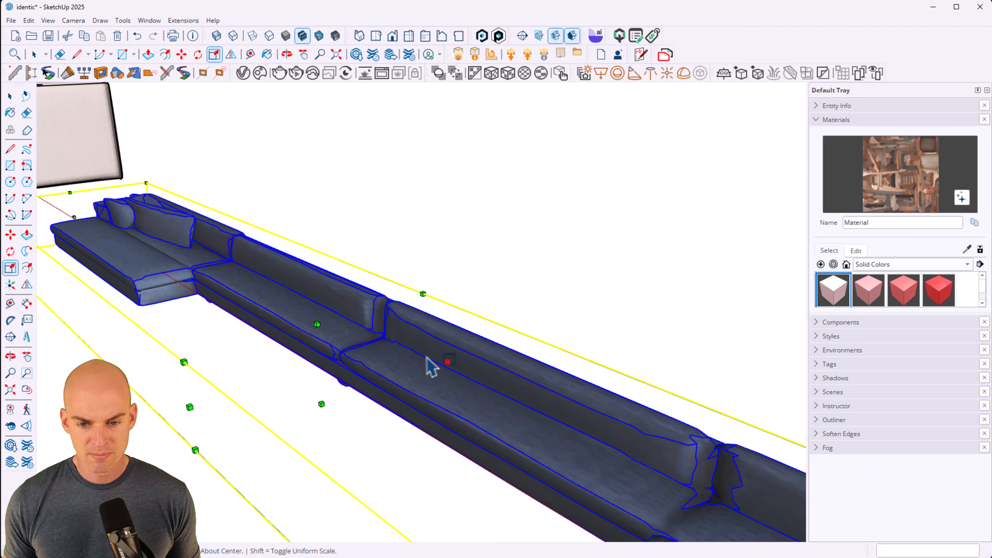
middle_drag(427, 358, 183, 300)
drag(122, 266, 190, 279)
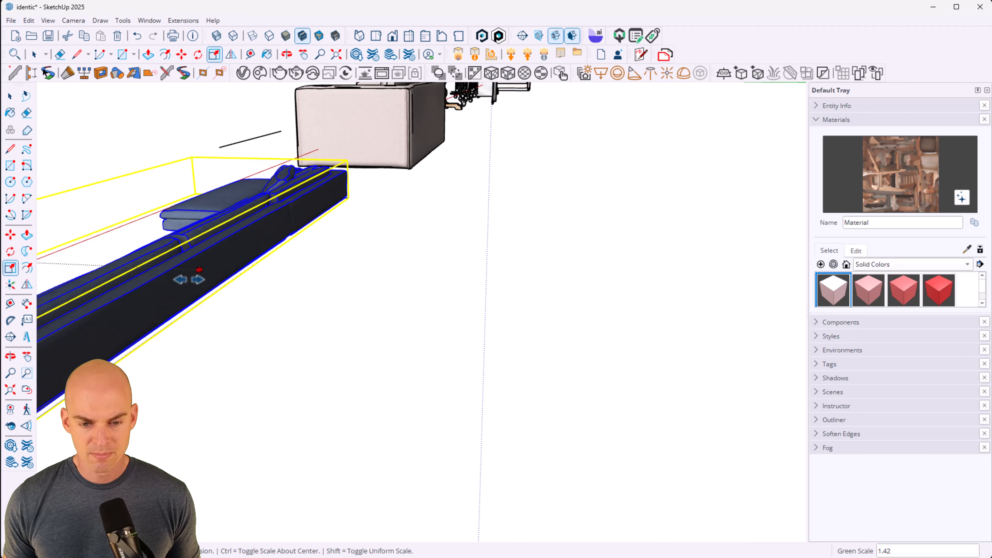
click(189, 280)
text(13)
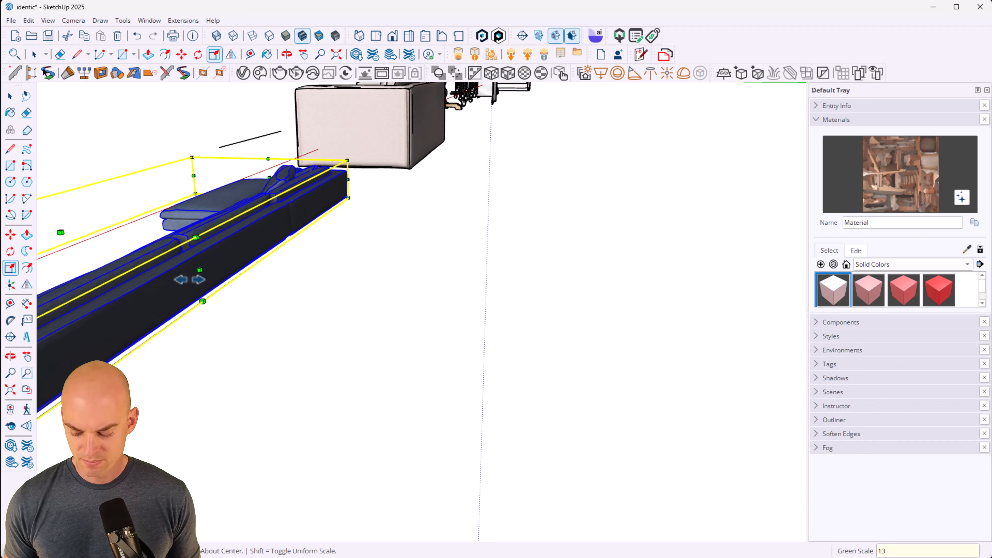
text(0")
key(Return)
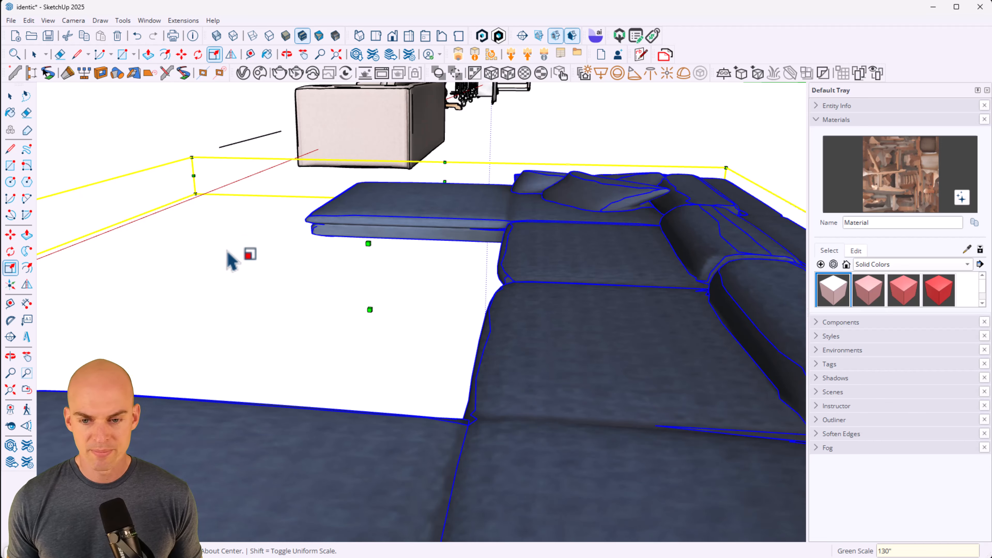
Step: Look up the sectional's height in the product details on the Crate&Barrel page and return to SketchUp
scroll(233, 258, down, 5)
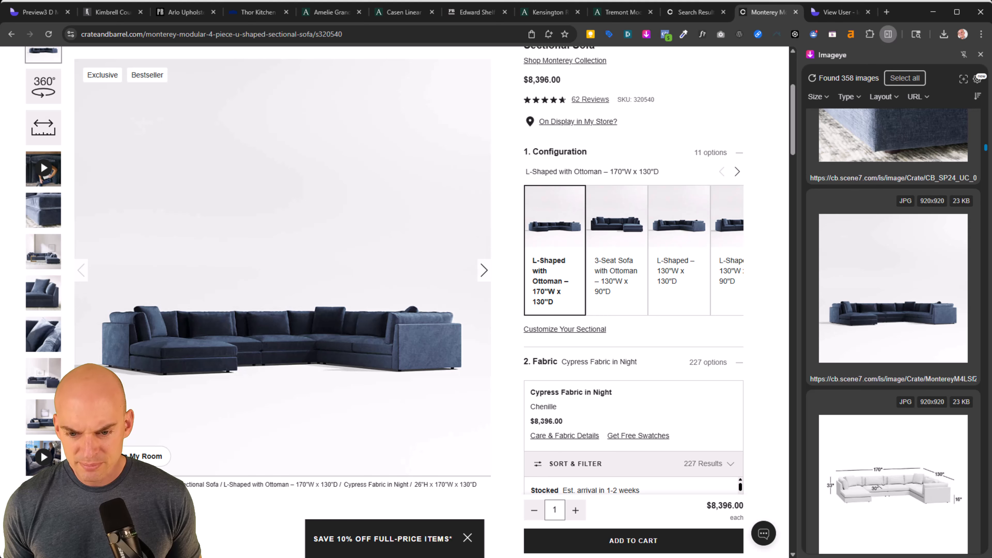
scroll(601, 381, down, 12)
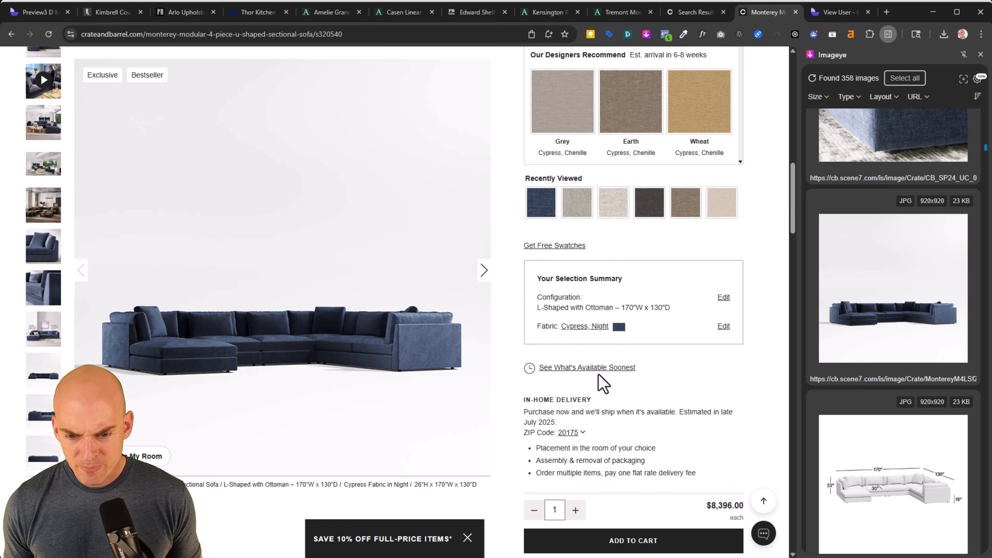
scroll(599, 376, down, 15)
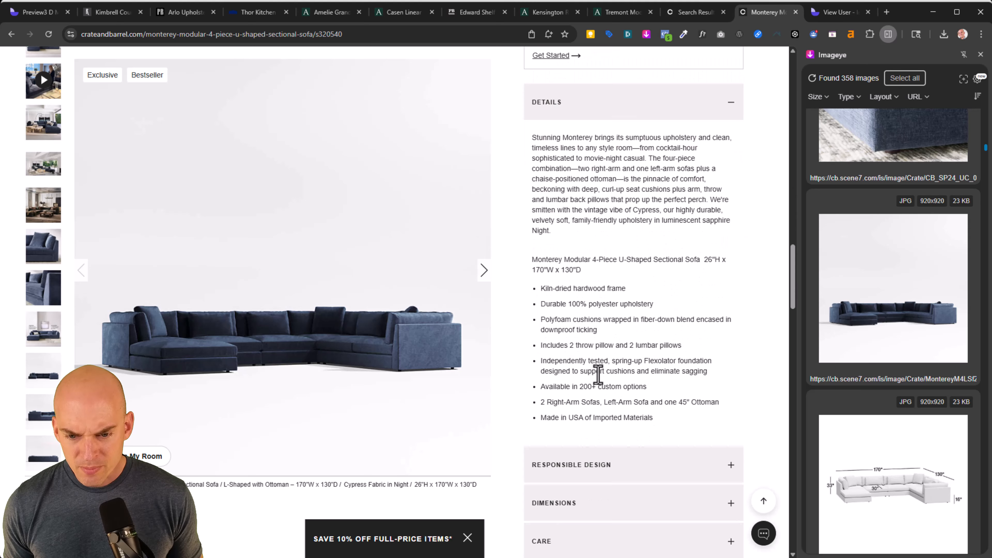
click(934, 12)
Step: Scale the sectional vertically to its real height and deselect it
drag(284, 253, 283, 206)
key(space)
click(538, 263)
middle_drag(219, 248, 446, 254)
scroll(445, 256, down, 4)
middle_drag(223, 299, 547, 371)
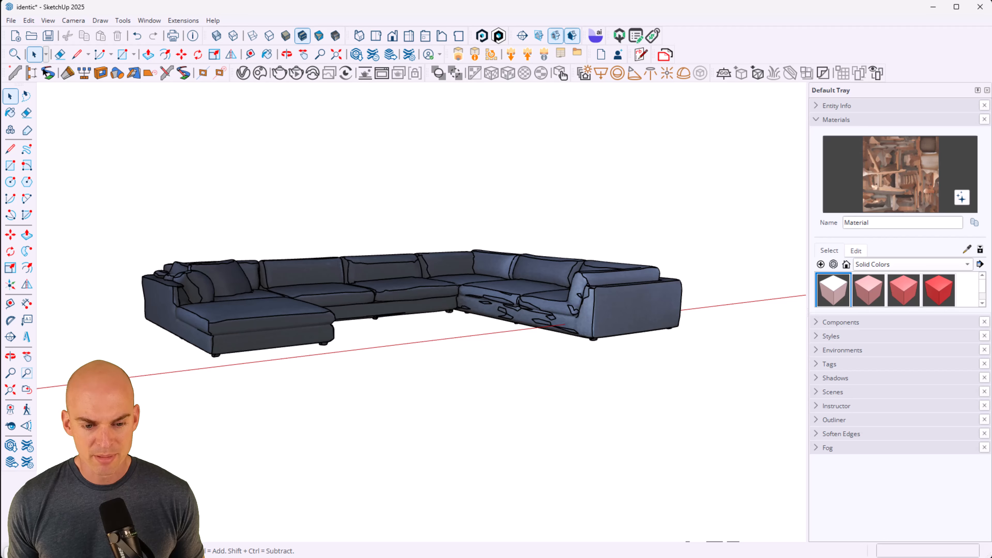
Step: Bring identic.ai back up, import the second generated Monterey sectional into SketchUp and close identic.ai
key(alt+Tab)
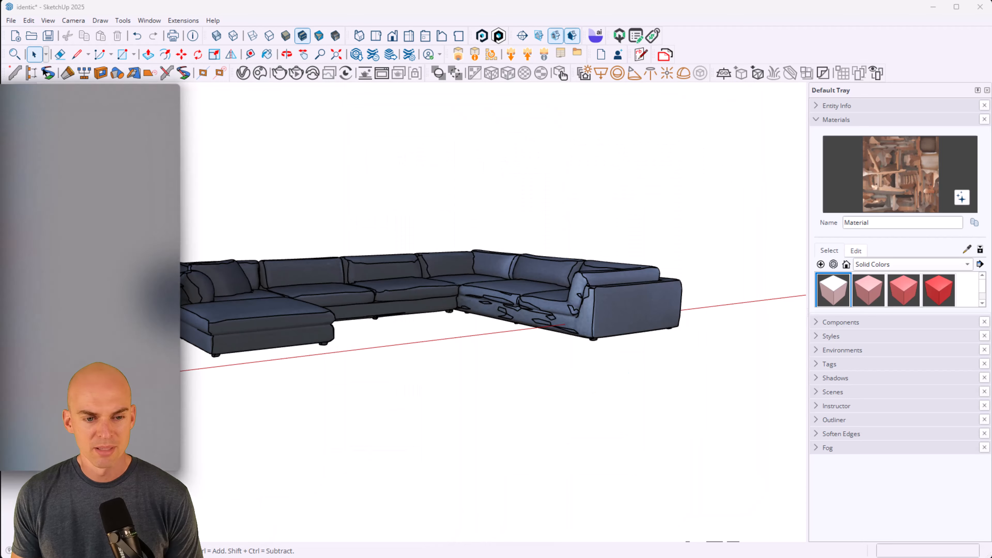
middle_drag(324, 344, 291, 382)
key(space)
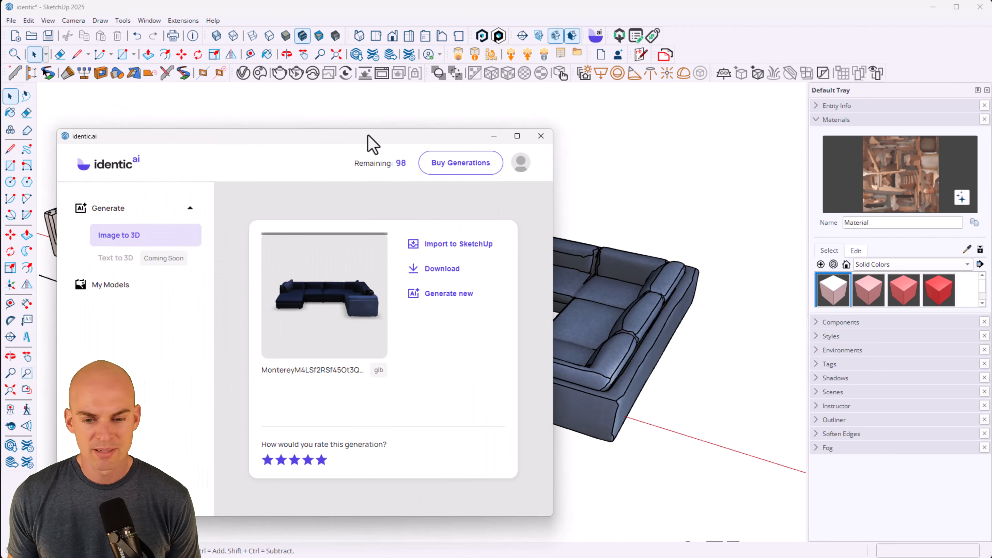
click(491, 239)
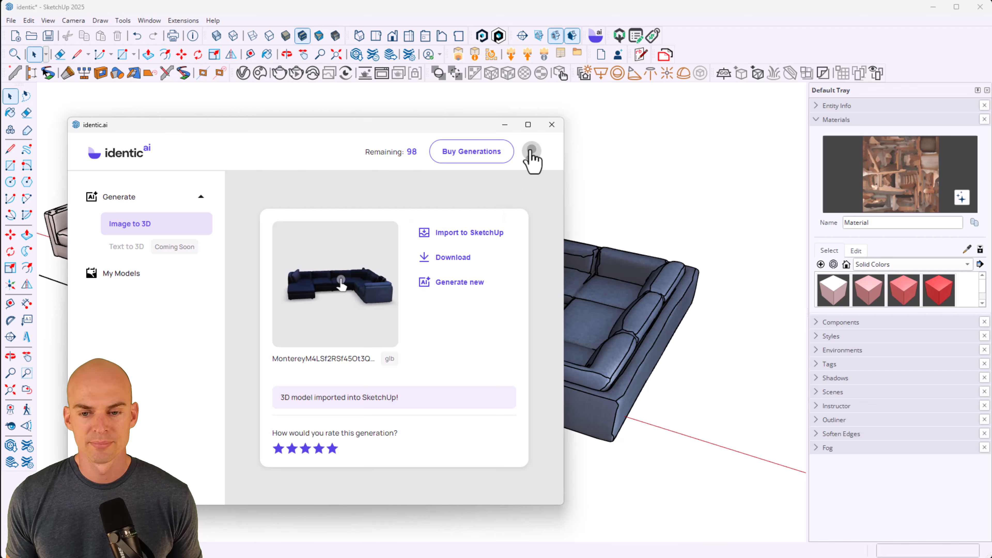
click(542, 128)
Step: Scale the newly imported sectional along the red axis to its real width and deselect it
scroll(443, 232, down, 5)
scroll(469, 391, up, 8)
key(s)
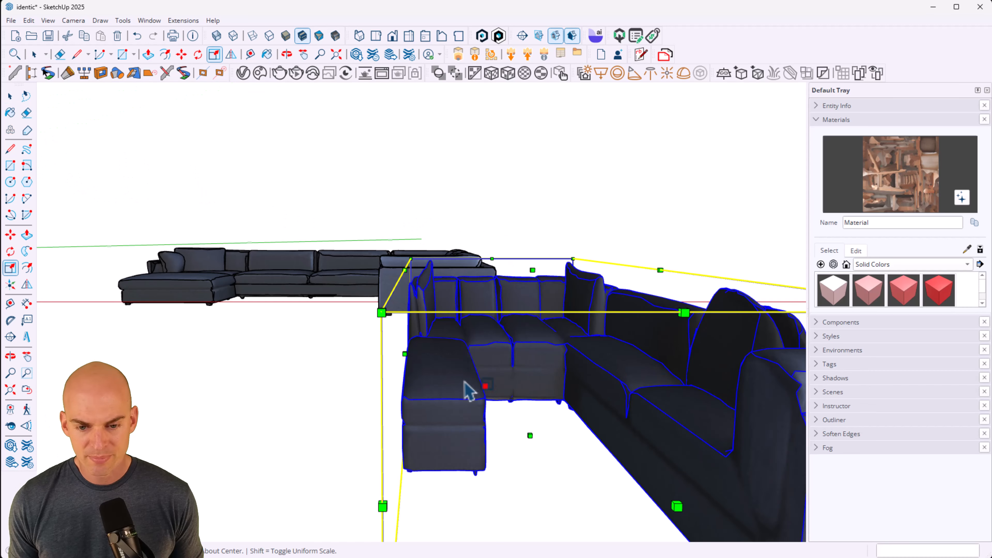
drag(406, 354, 202, 355)
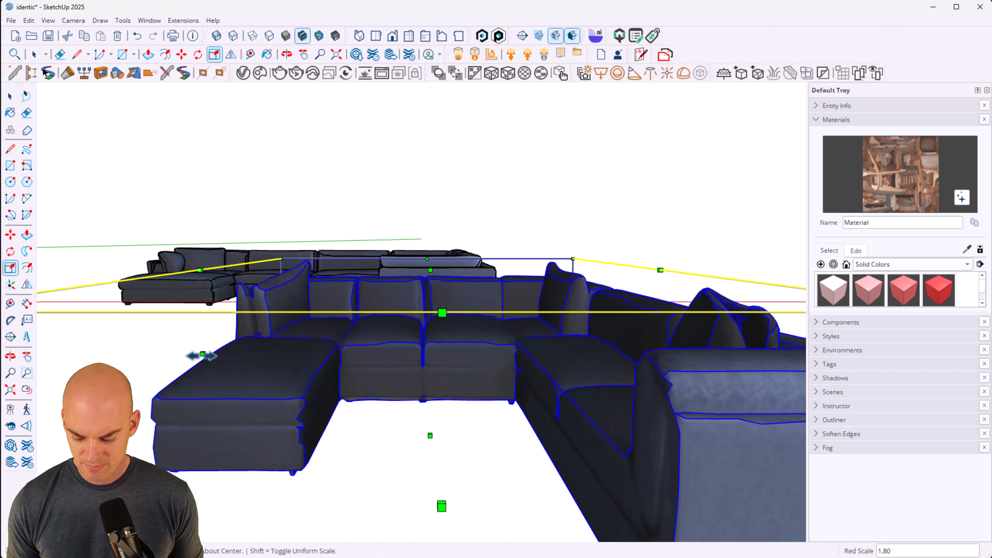
key(Return)
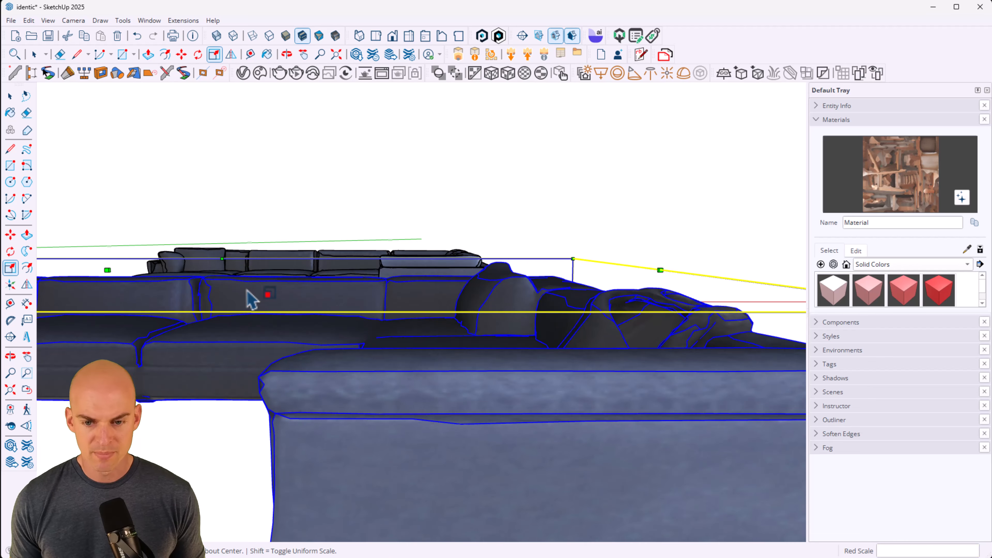
scroll(250, 299, down, 6)
middle_drag(250, 299, 422, 371)
key(space)
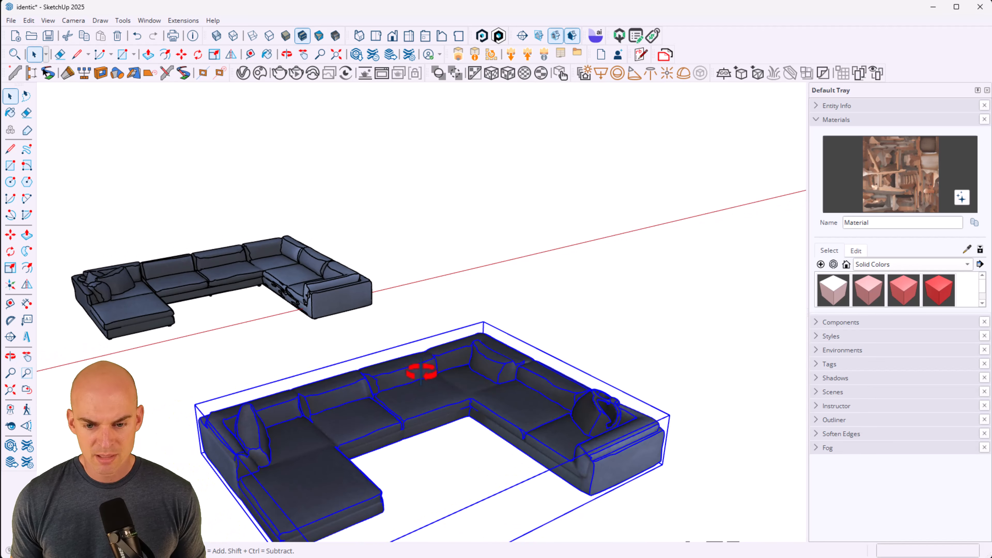
click(481, 282)
Step: Move the newly imported sectional close to the first one so the two can be compared side by side
scroll(480, 304, down, 3)
middle_drag(480, 304, 354, 489)
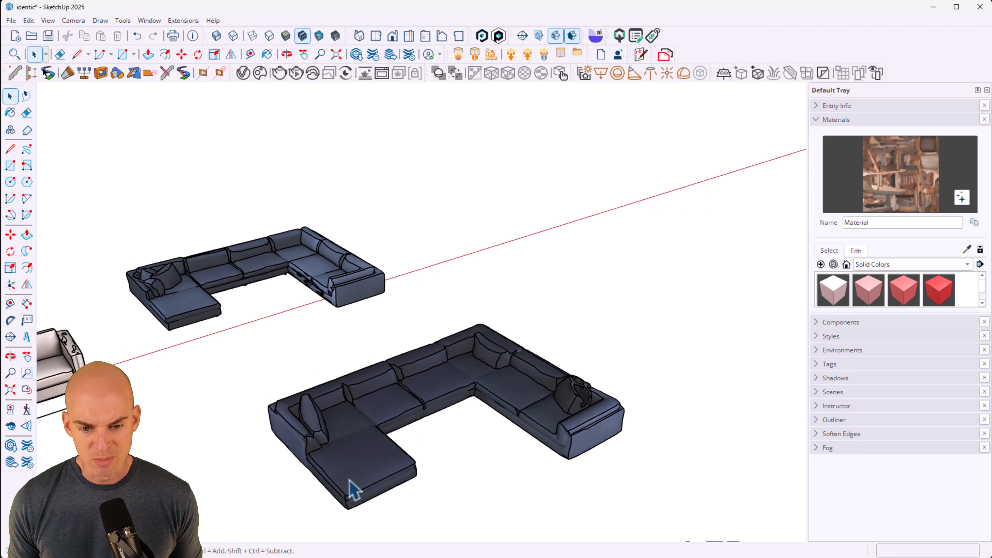
click(343, 487)
key(m)
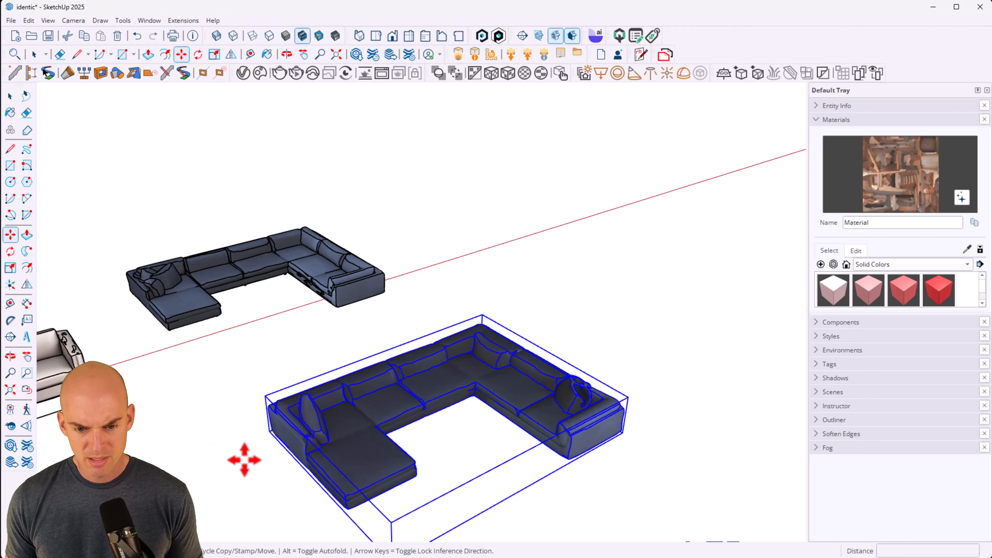
middle_drag(487, 421, 574, 258)
key(space)
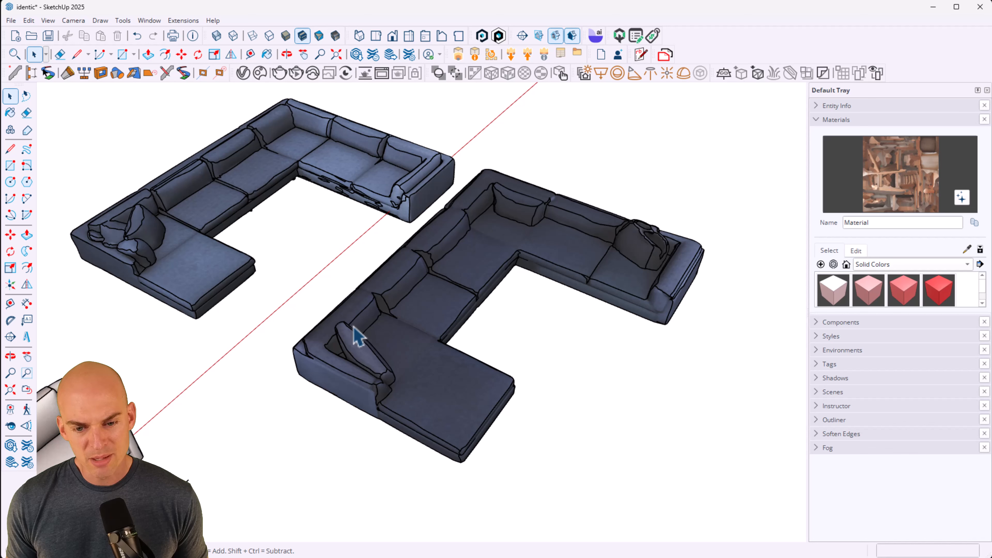
Step: Compare the throw pillows and back cushions of both sectionals up close with the Crate&Barrel photo in the browser
scroll(114, 246, up, 4)
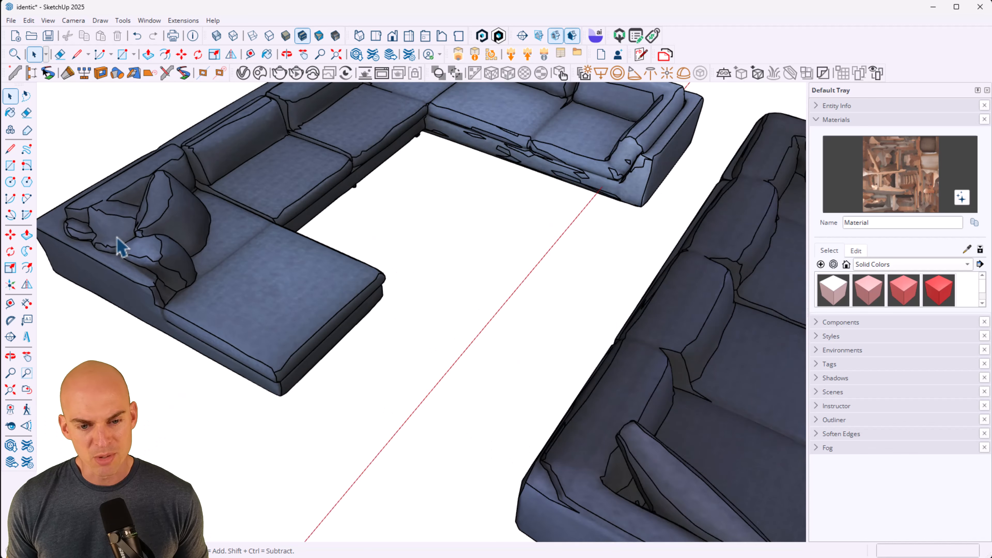
middle_drag(101, 221, 629, 286)
scroll(144, 296, down, 4)
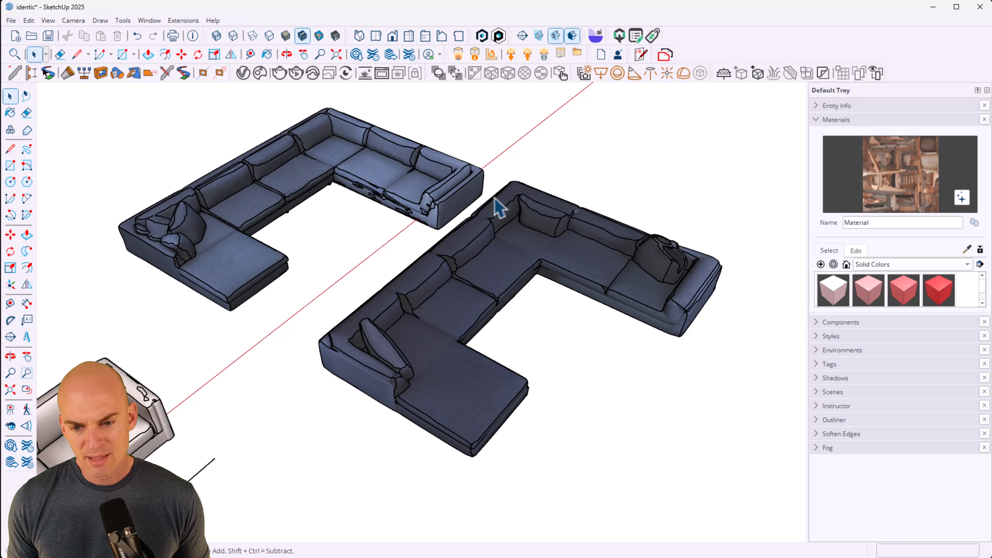
scroll(543, 232, up, 5)
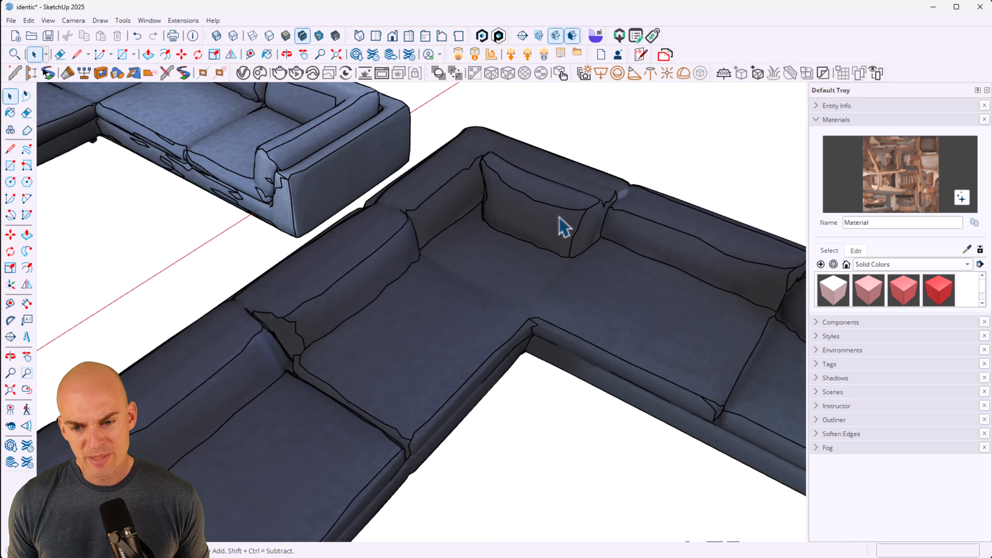
middle_drag(564, 224, 513, 265)
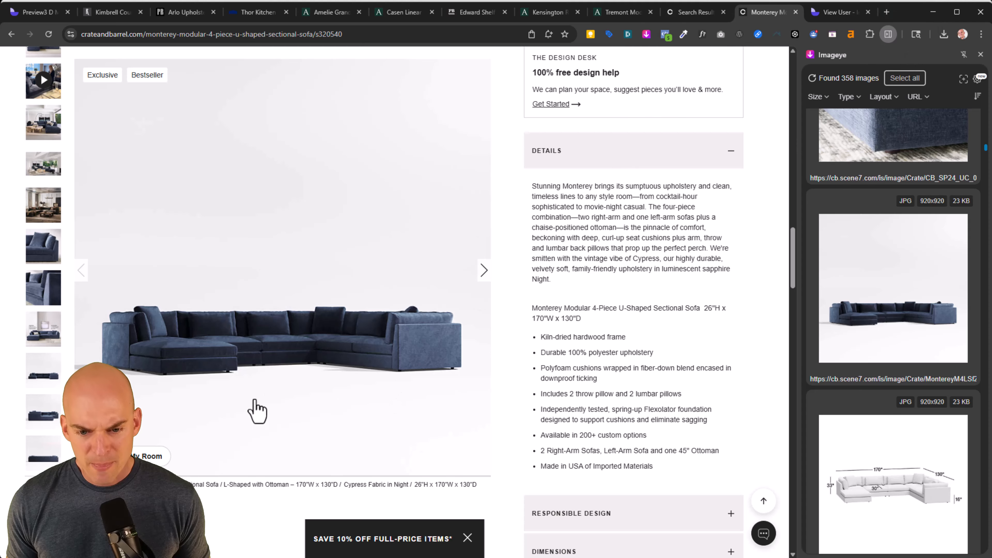
Step: Return to SketchUp and examine the throw pillows, cushions and arm of the second sectional up close
click(932, 11)
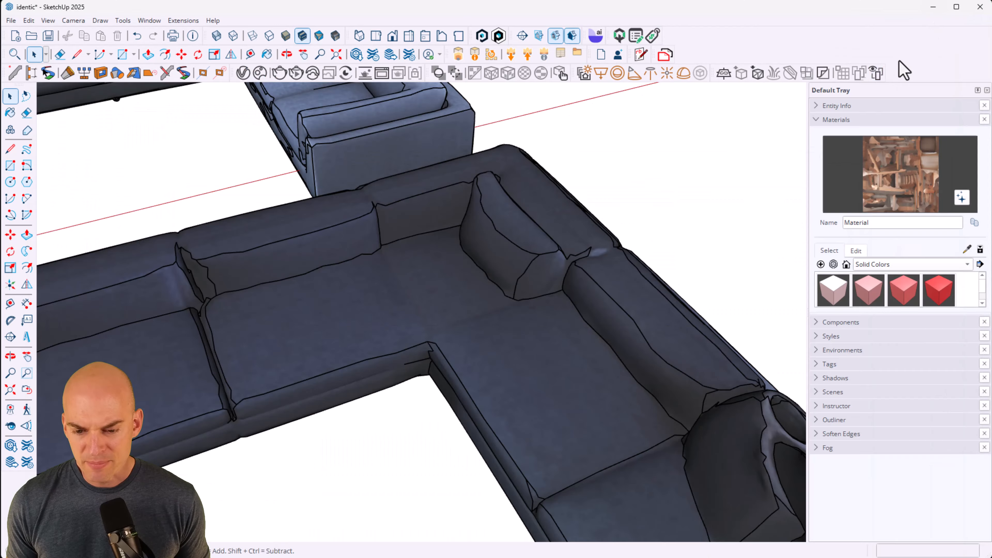
scroll(698, 336, down, 6)
middle_drag(677, 396, 535, 359)
scroll(632, 372, up, 3)
scroll(644, 311, up, 3)
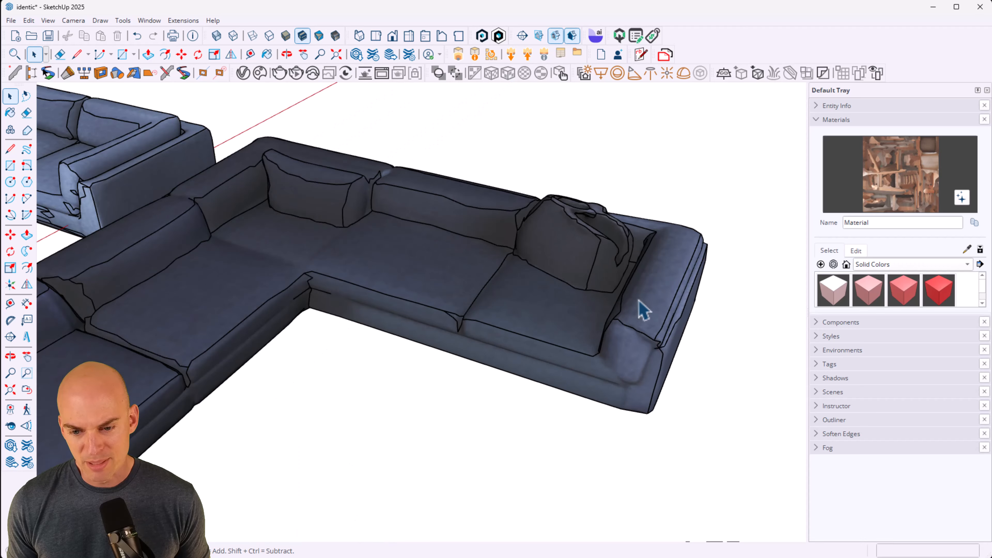
scroll(663, 357, down, 5)
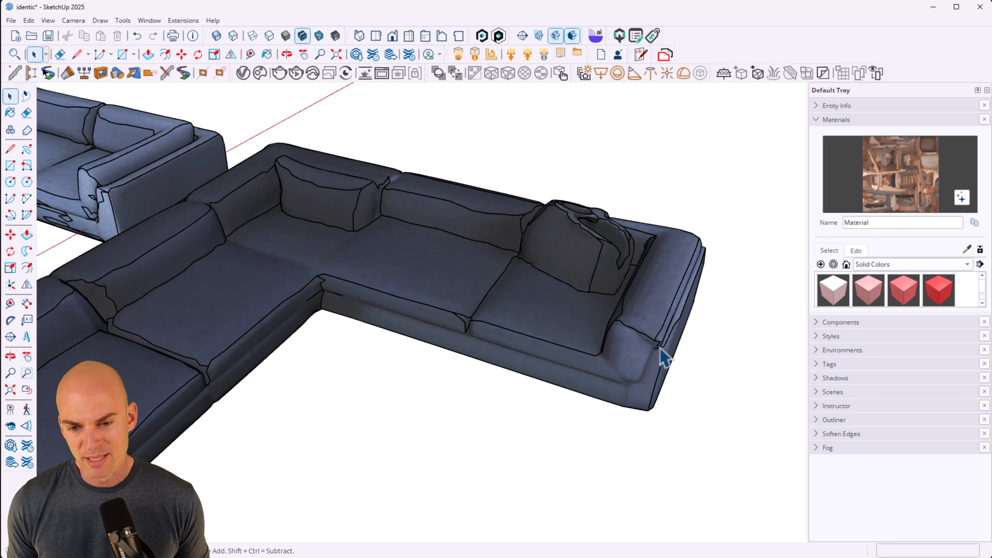
scroll(646, 313, down, 2)
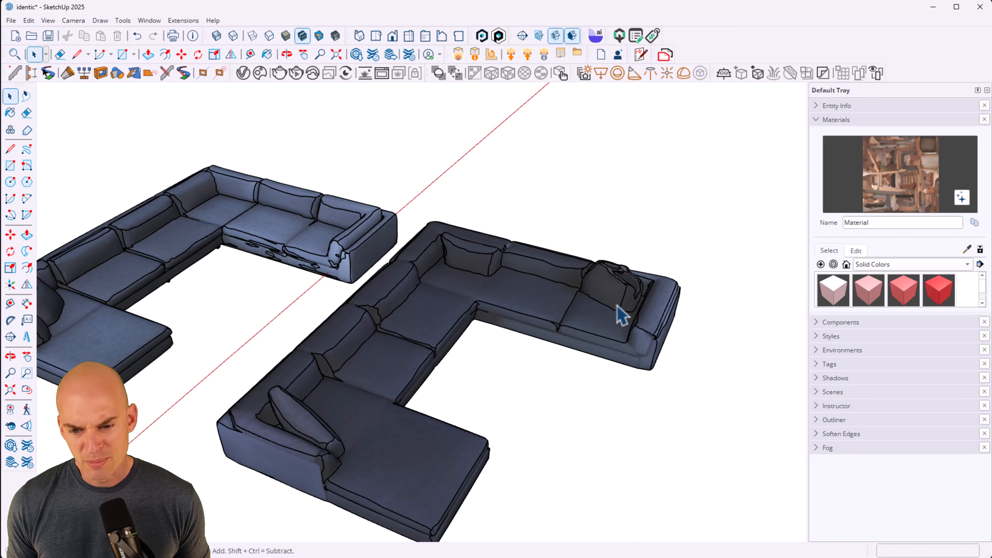
scroll(622, 315, up, 5)
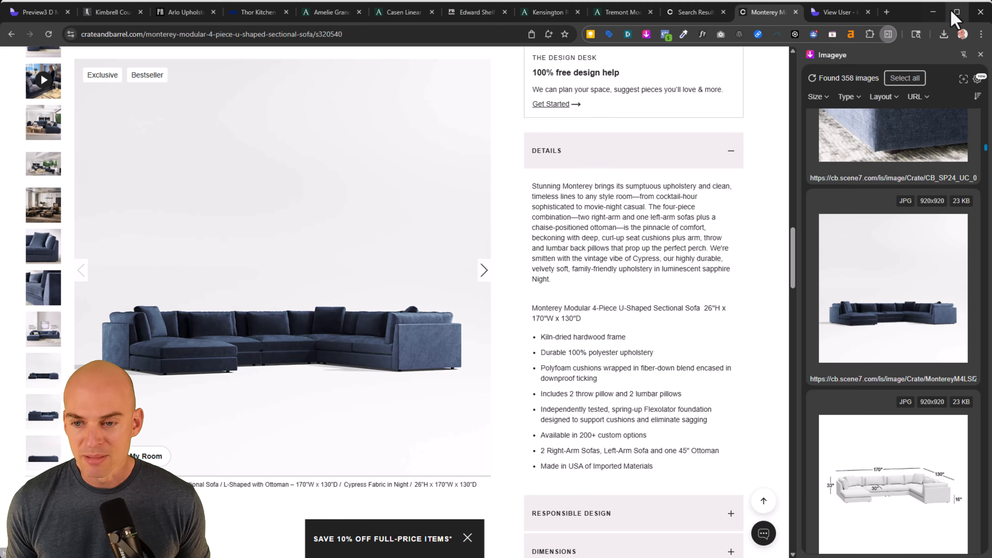
Step: After another look at the product photo, compare the overall shape of both sectionals side by side in SketchUp
click(933, 12)
scroll(465, 398, down, 8)
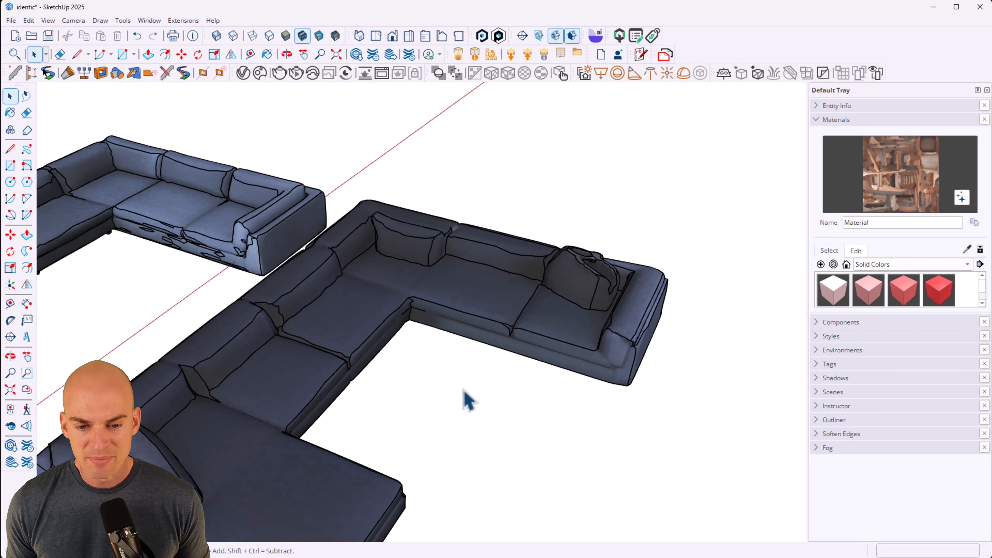
middle_drag(465, 399, 532, 261)
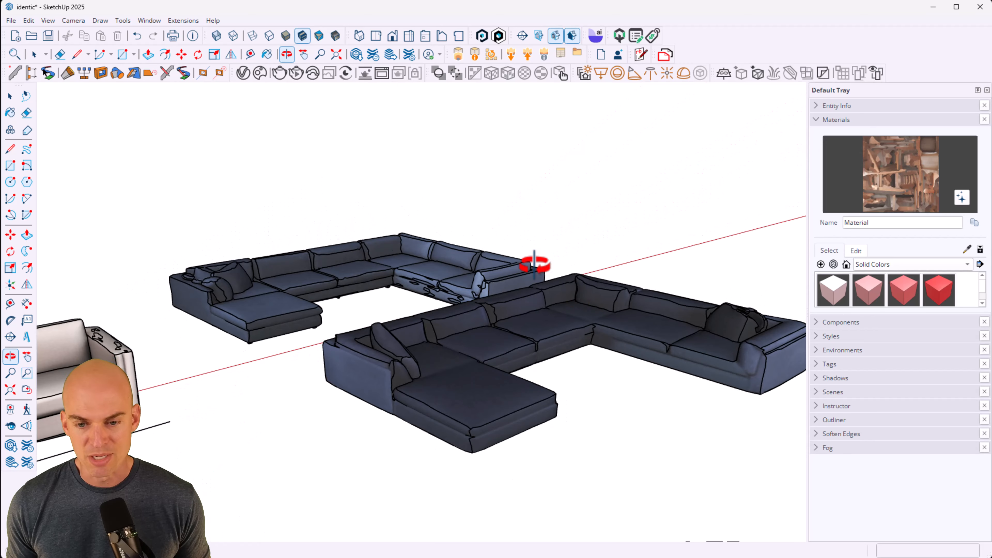
middle_drag(647, 438, 619, 422)
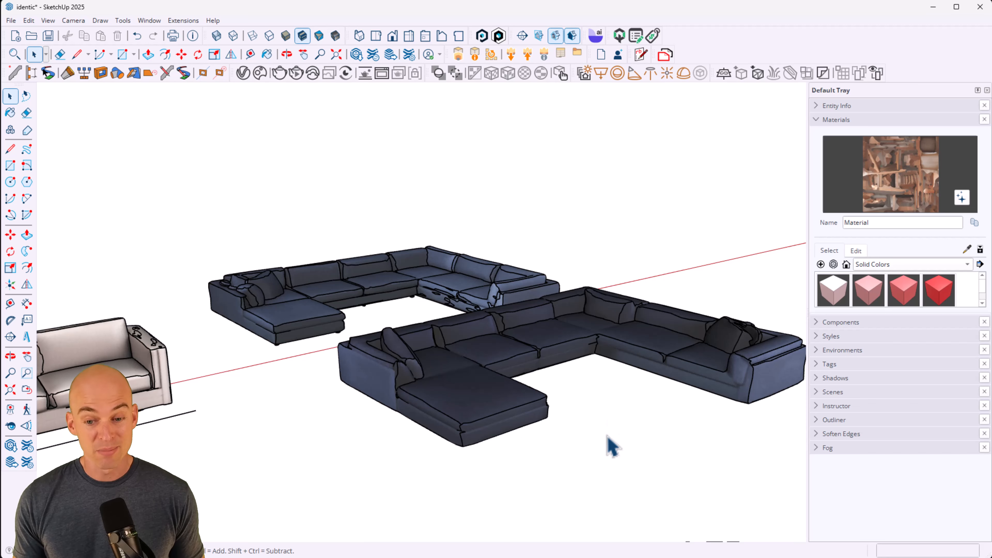
Step: Delete the first, lighter blue sectional that stands on the red axis
middle_drag(633, 416, 406, 348)
click(541, 360)
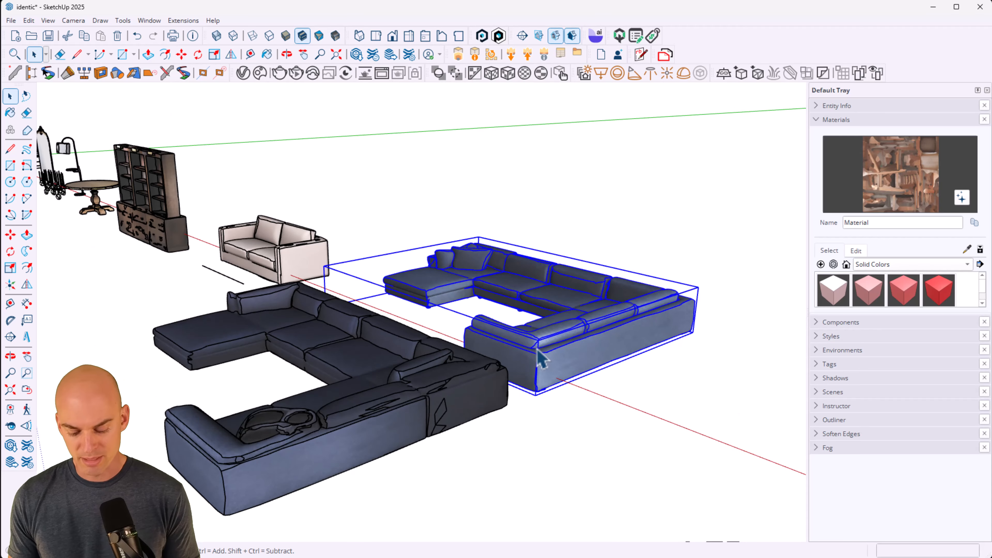
key(Delete)
Step: Move the remaining sectional along the green axis into the furniture row on the red axis and deselect it
click(377, 410)
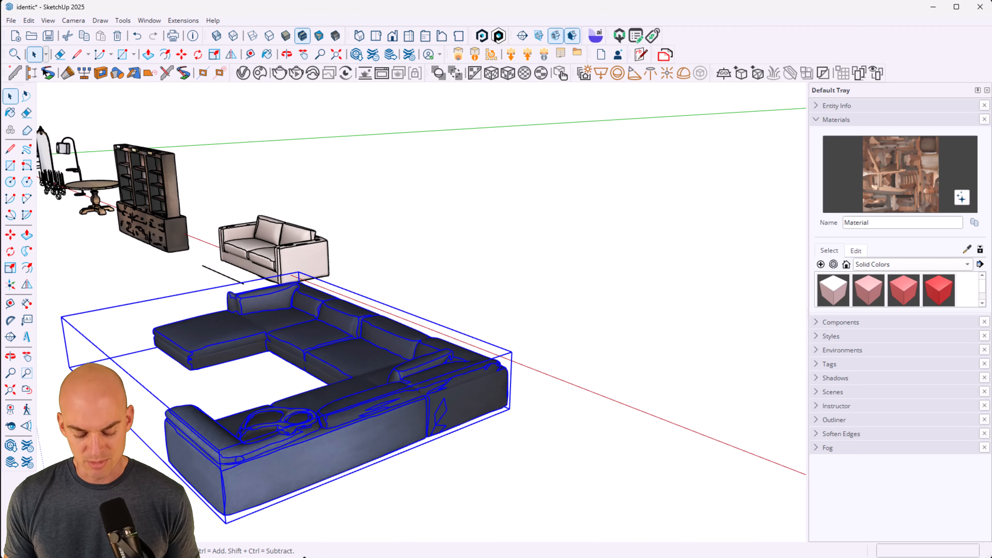
key(m)
click(223, 523)
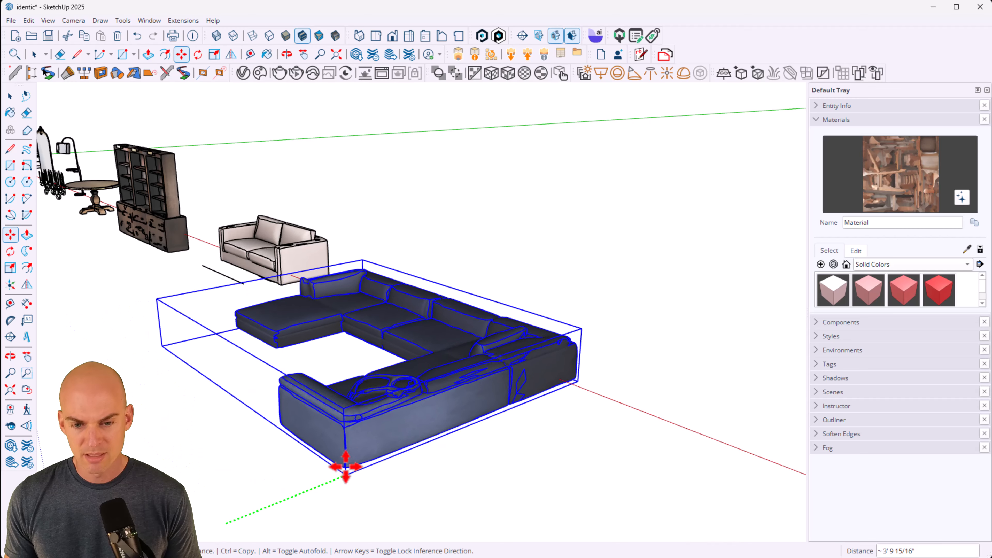
click(446, 434)
key(space)
click(559, 174)
Step: Review the whole row of imported models along the red axis, from the sectional to the bed
scroll(558, 174, down, 3)
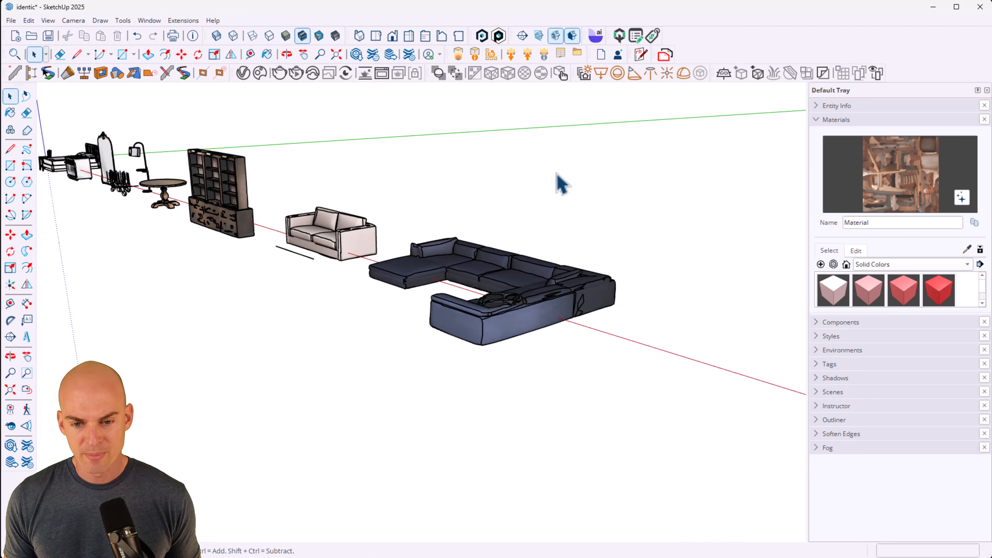
middle_drag(282, 236, 561, 281)
scroll(381, 306, down, 2)
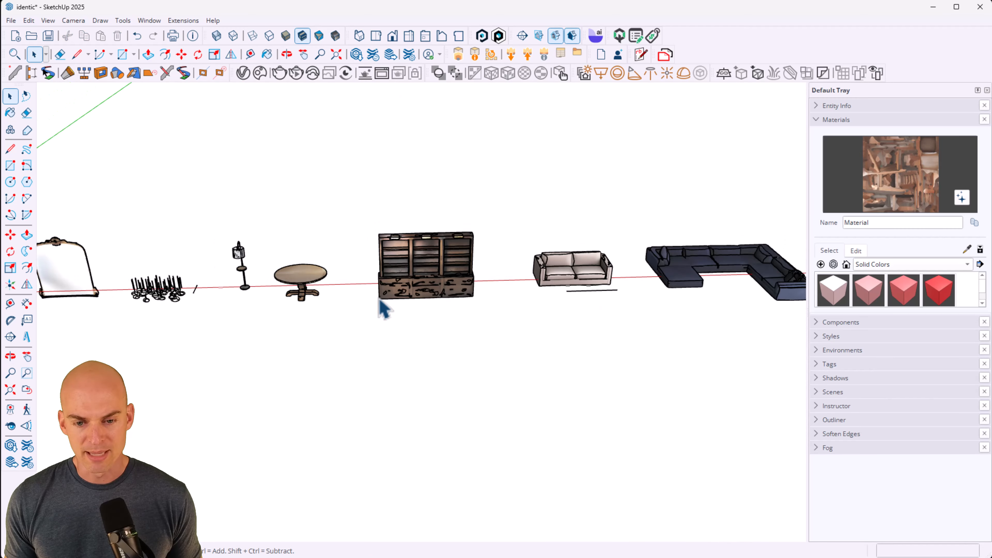
scroll(189, 328, down, 2)
middle_drag(188, 328, 560, 262)
shift+middle_drag(416, 392, 545, 361)
scroll(572, 297, up, 2)
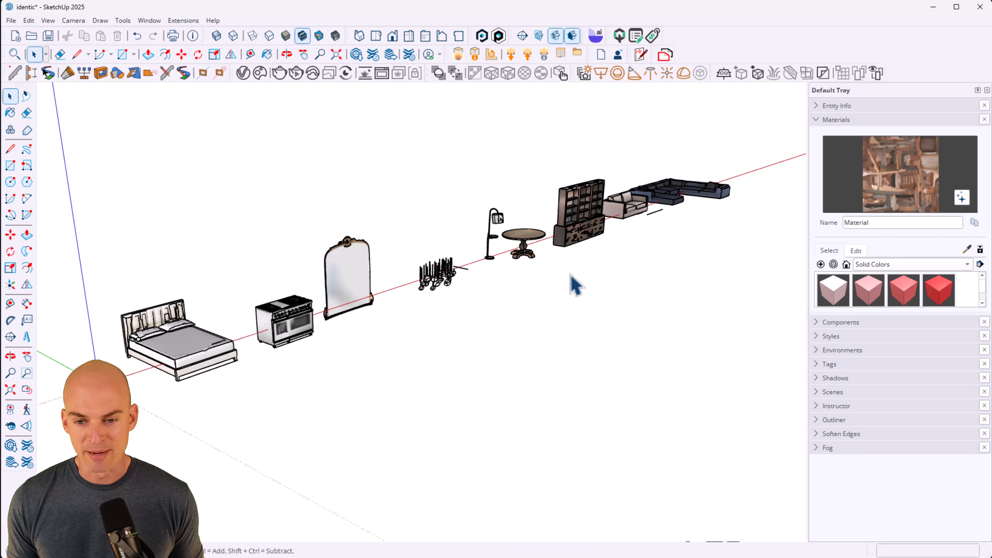